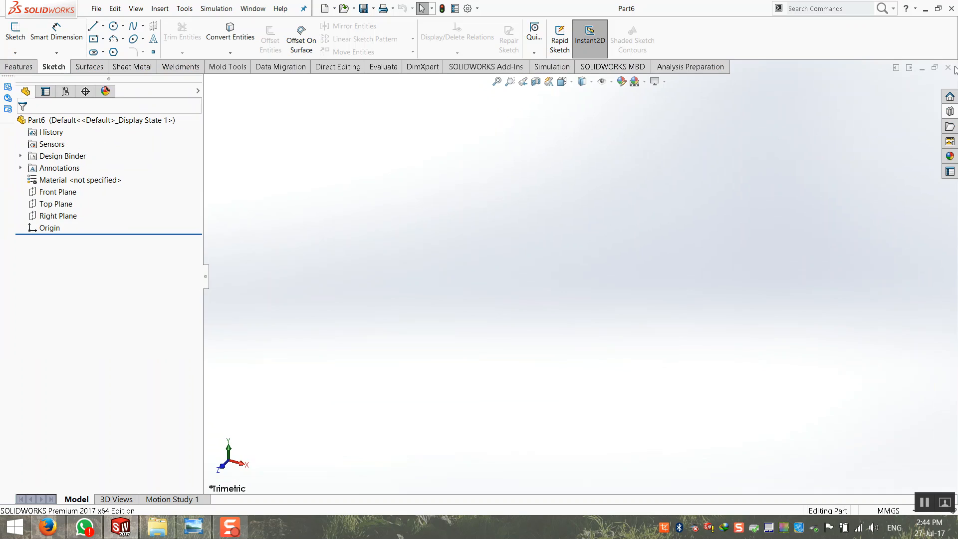
Close the empty Part6 document and examine the assembly and part files in the desktop's charging station folder
{"action": "left_click", "coordinate": [947, 70]}
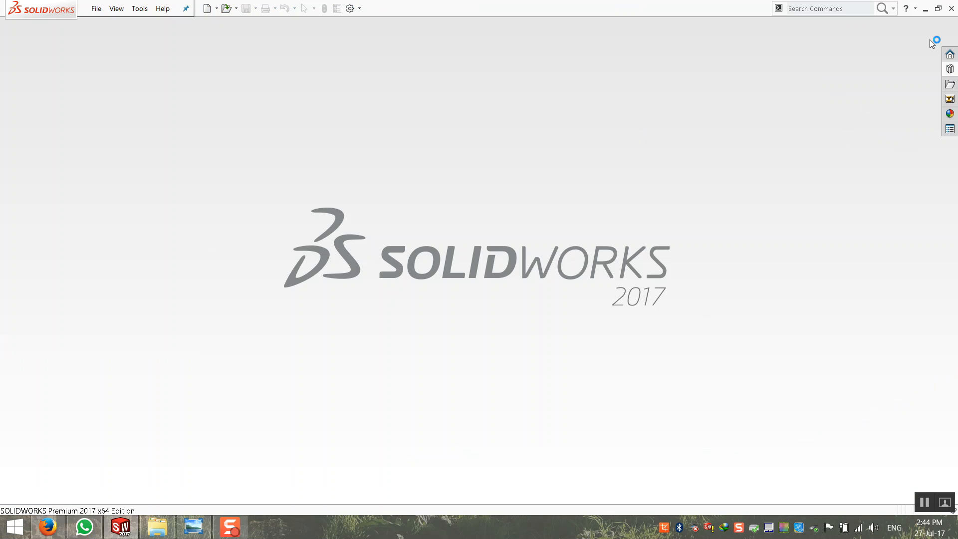
{"action": "left_click", "coordinate": [925, 10]}
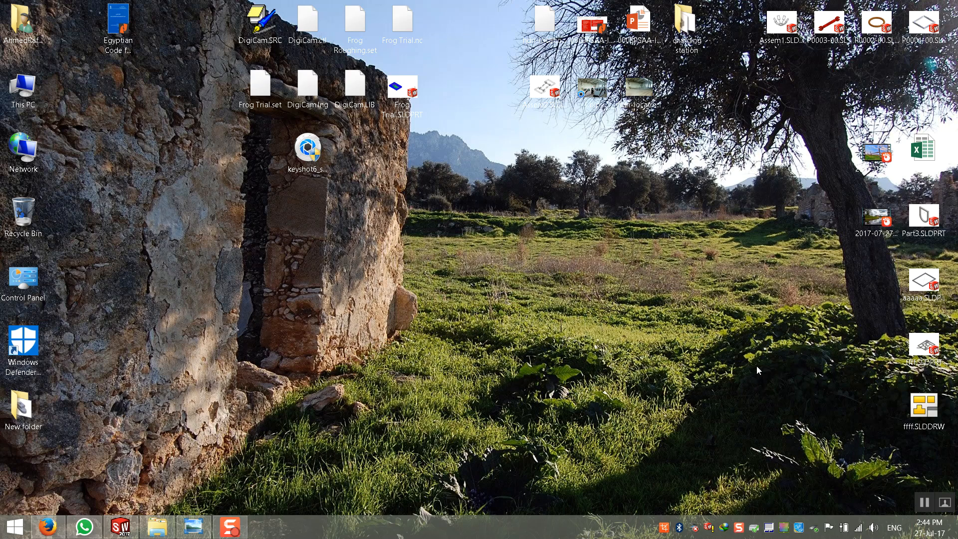
{"action": "double_click", "coordinate": [687, 27]}
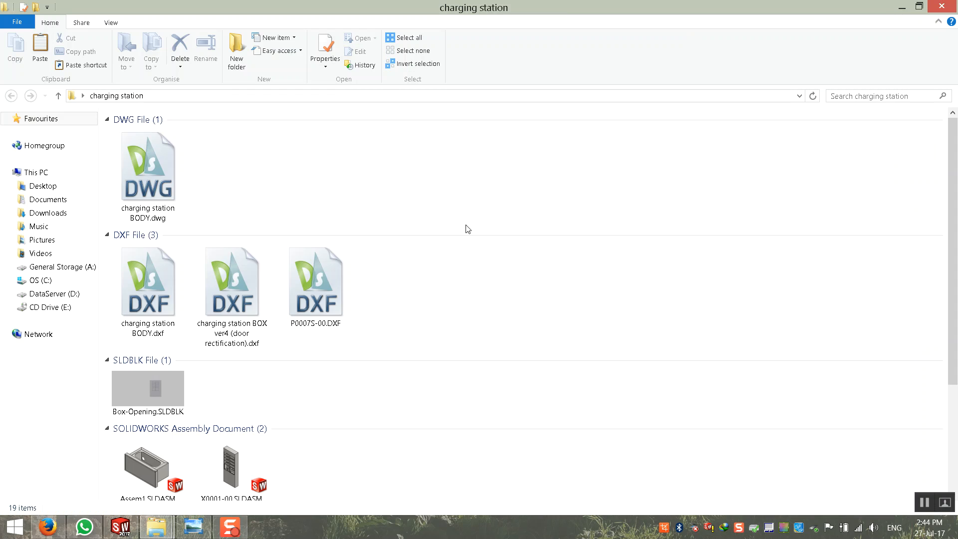
{"action": "scroll", "coordinate": [440, 393], "scroll_direction": "down", "scroll_amount": 3}
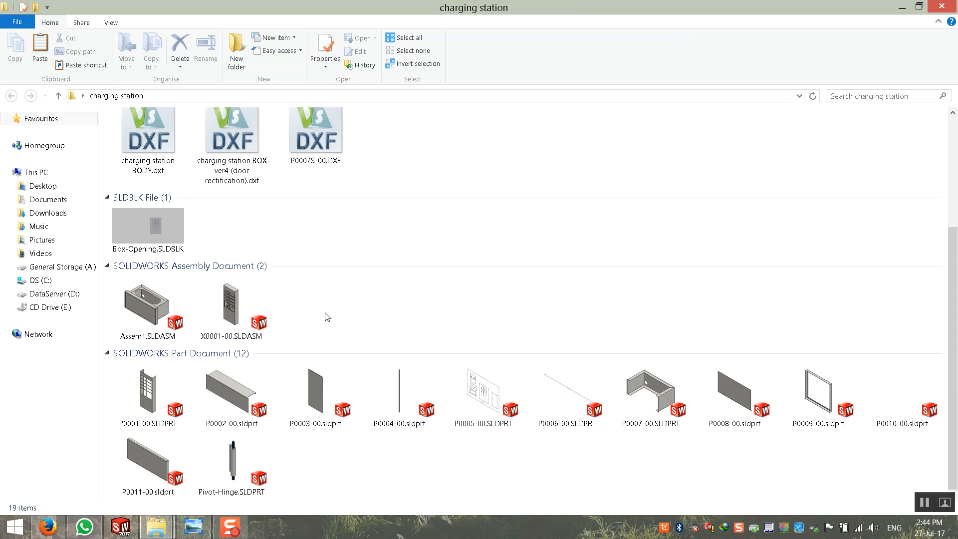
{"action": "left_click", "coordinate": [168, 318]}
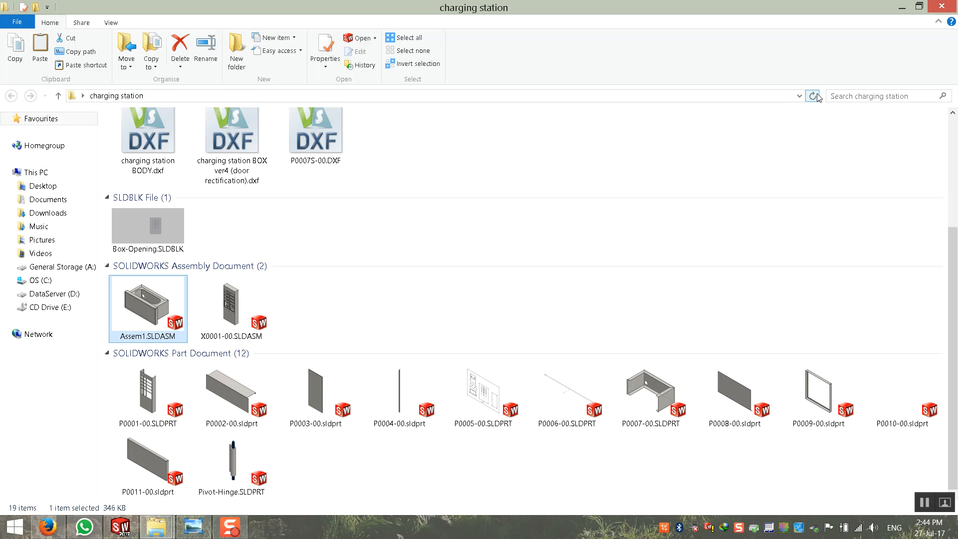
{"action": "left_click", "coordinate": [902, 8]}
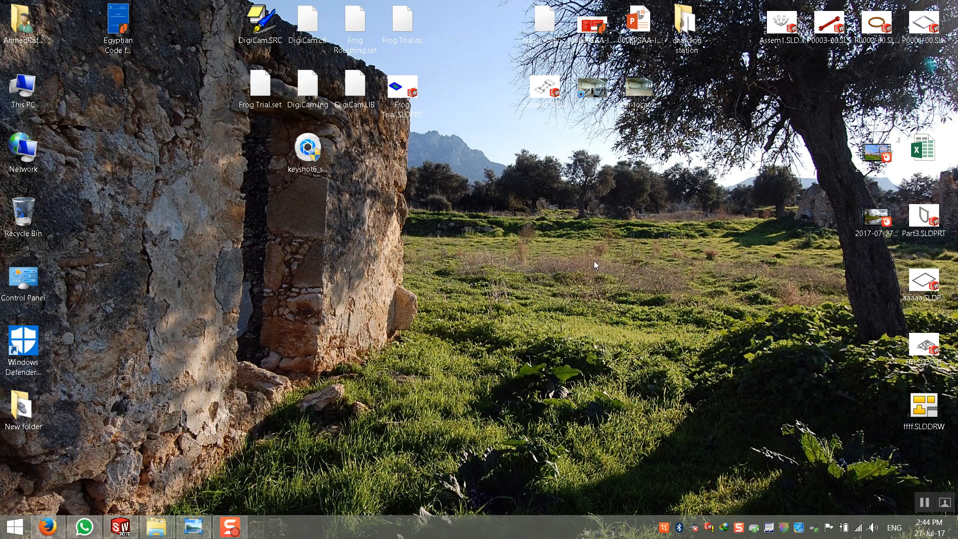
{"action": "left_click", "coordinate": [120, 527]}
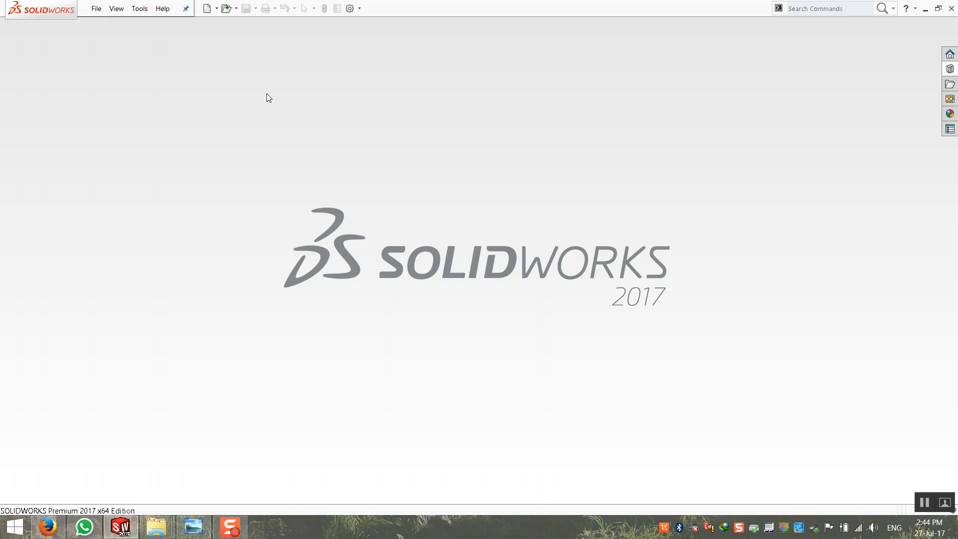
{"action": "left_click", "coordinate": [96, 9]}
{"action": "left_click", "coordinate": [111, 23]}
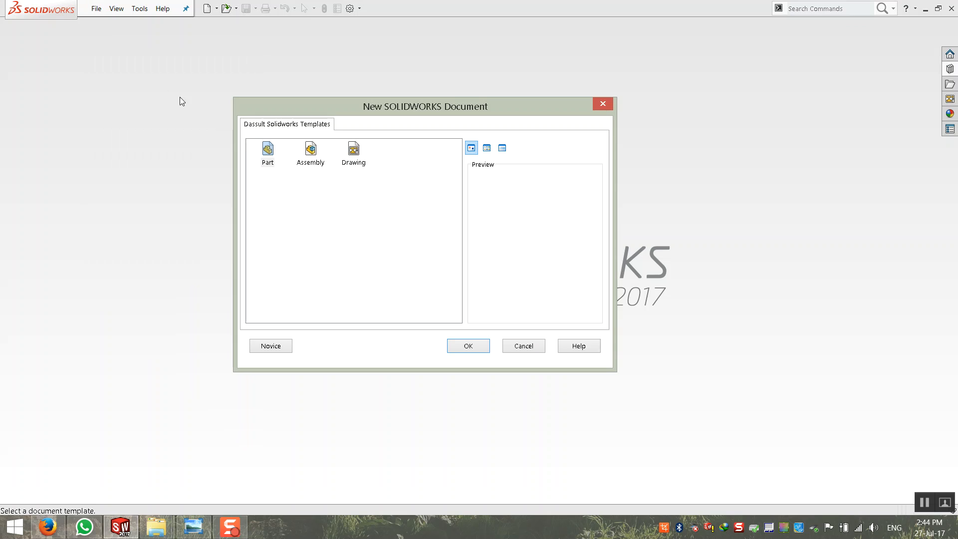
{"action": "double_click", "coordinate": [268, 149]}
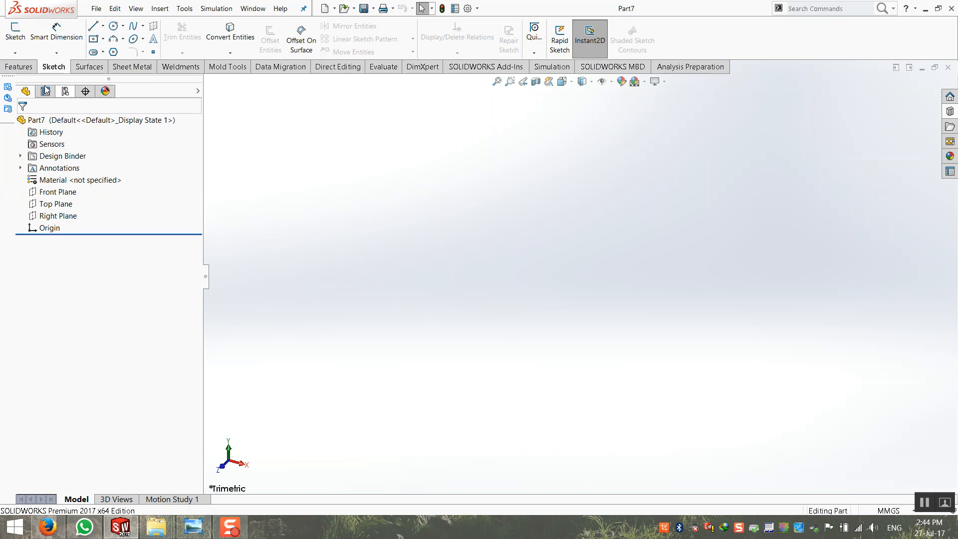
{"action": "left_click", "coordinate": [19, 67]}
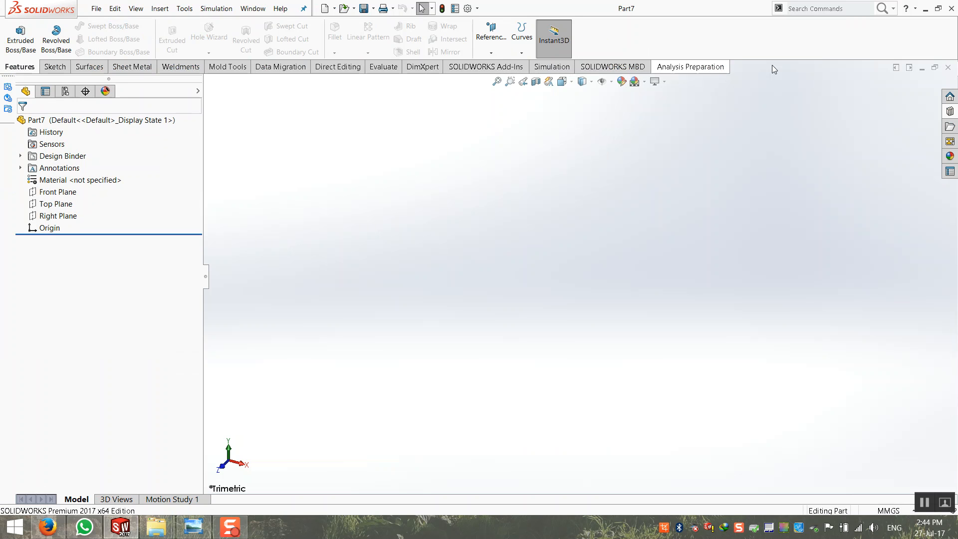
{"action": "left_click", "coordinate": [947, 67]}
Open Assem2.SLDASM from the desktop's New folder to examine its two stacked components, and close it
{"action": "left_click", "coordinate": [922, 9]}
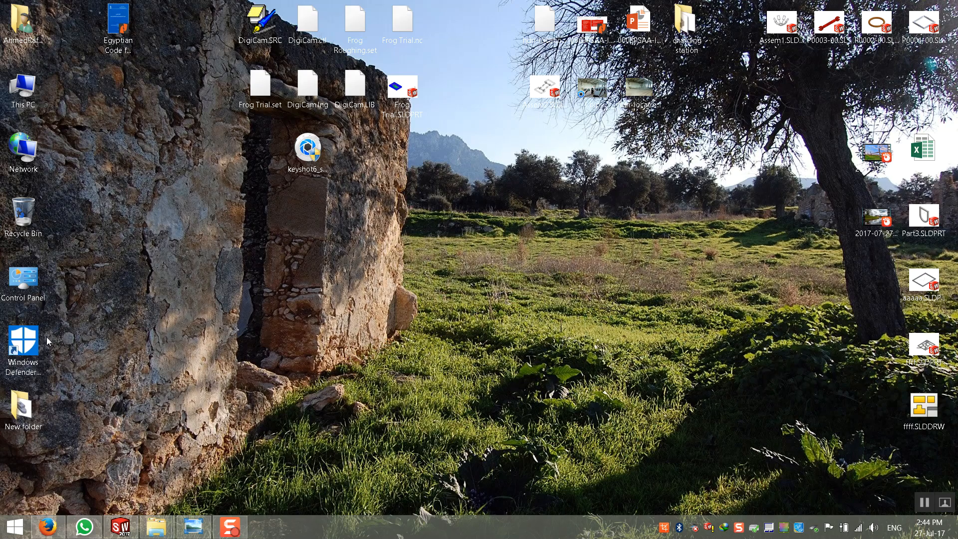
{"action": "double_click", "coordinate": [22, 405]}
{"action": "left_click", "coordinate": [130, 169]}
{"action": "double_click", "coordinate": [130, 168]}
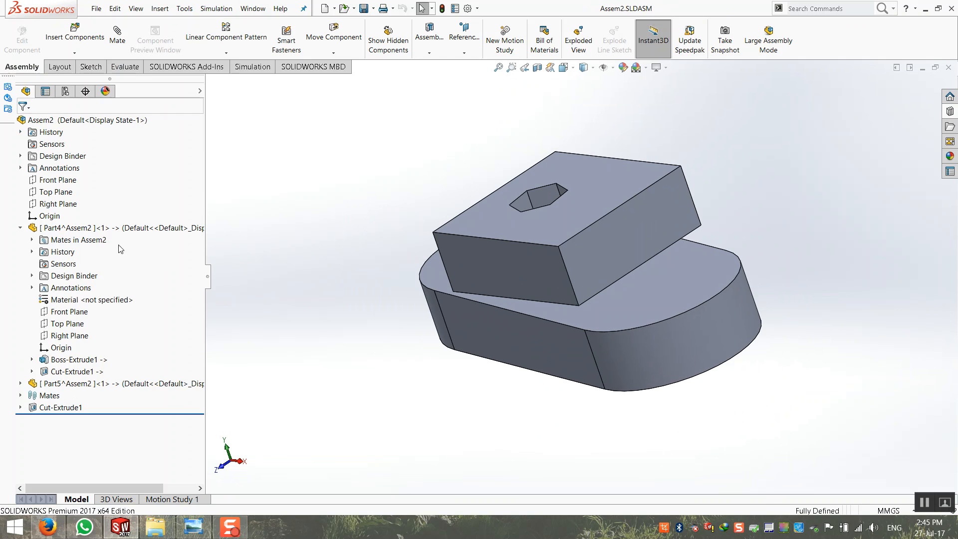
{"action": "middle_click_drag", "start_coordinate": [559, 150], "coordinate": [569, 173]}
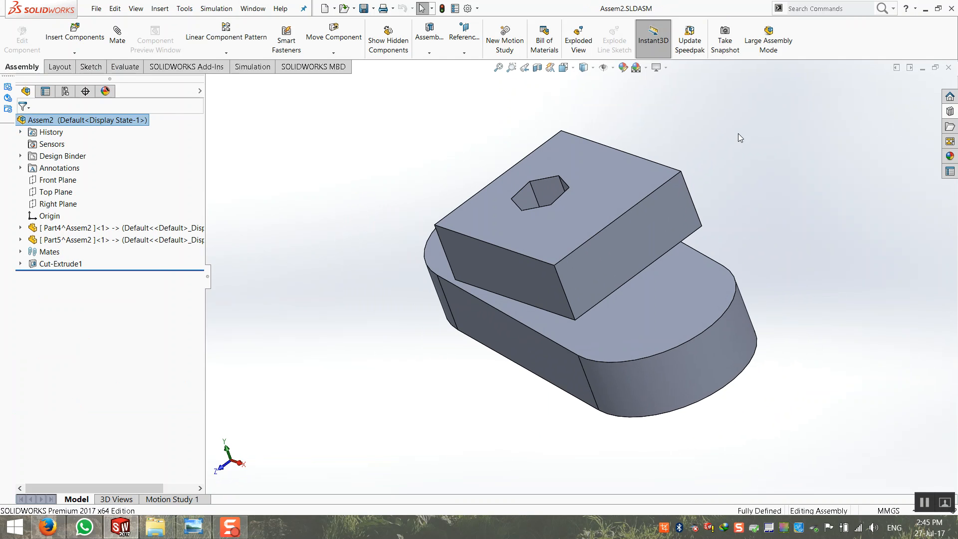
{"action": "left_click", "coordinate": [948, 67]}
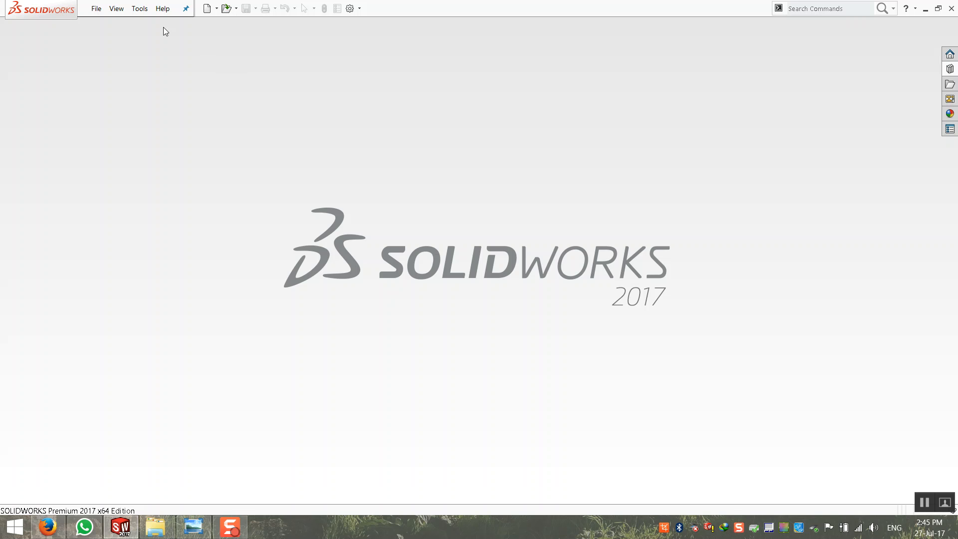
{"action": "left_click", "coordinate": [97, 9]}
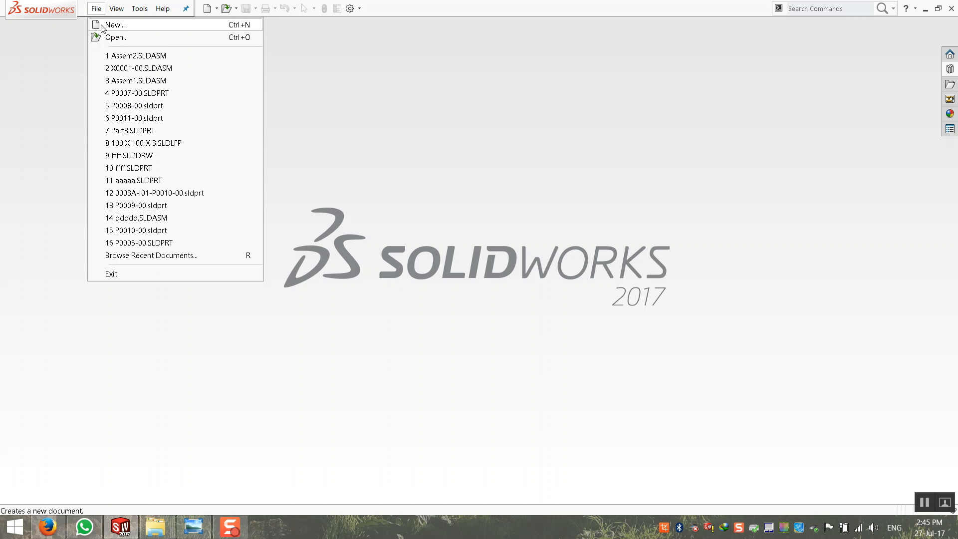
{"action": "left_click", "coordinate": [102, 26]}
{"action": "double_click", "coordinate": [268, 151]}
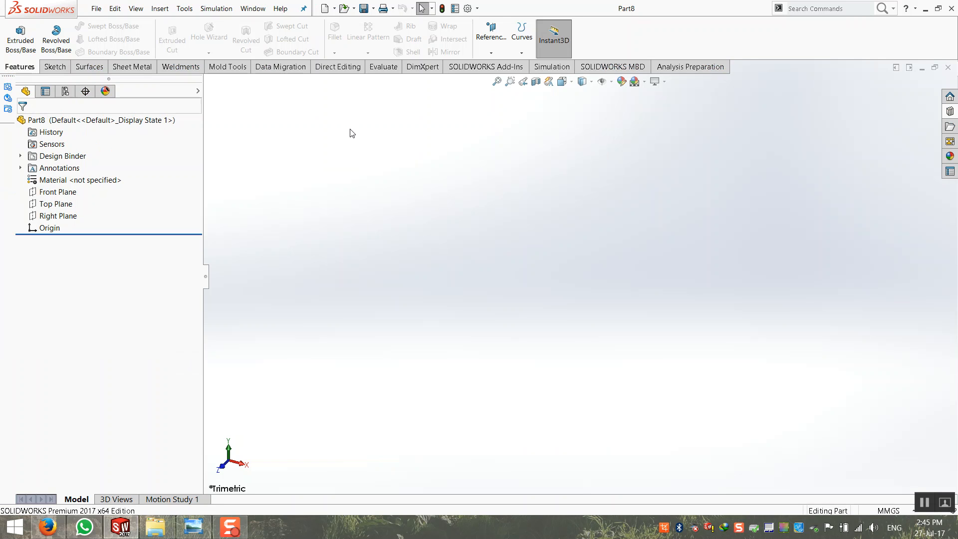
{"action": "left_click", "coordinate": [948, 67]}
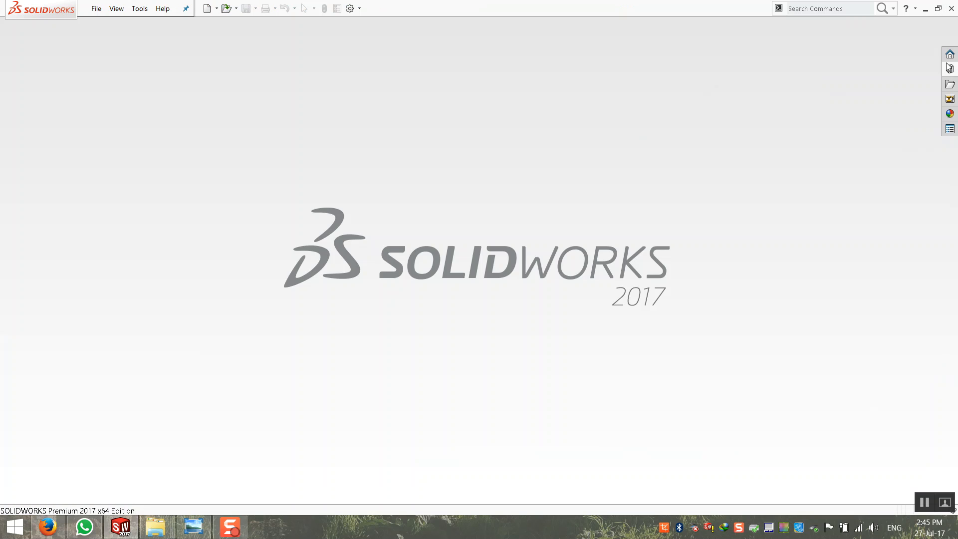
Switch to the file explorer and open the WOB0117 folder on the General Storage (A:) drive
{"action": "left_click", "coordinate": [926, 9]}
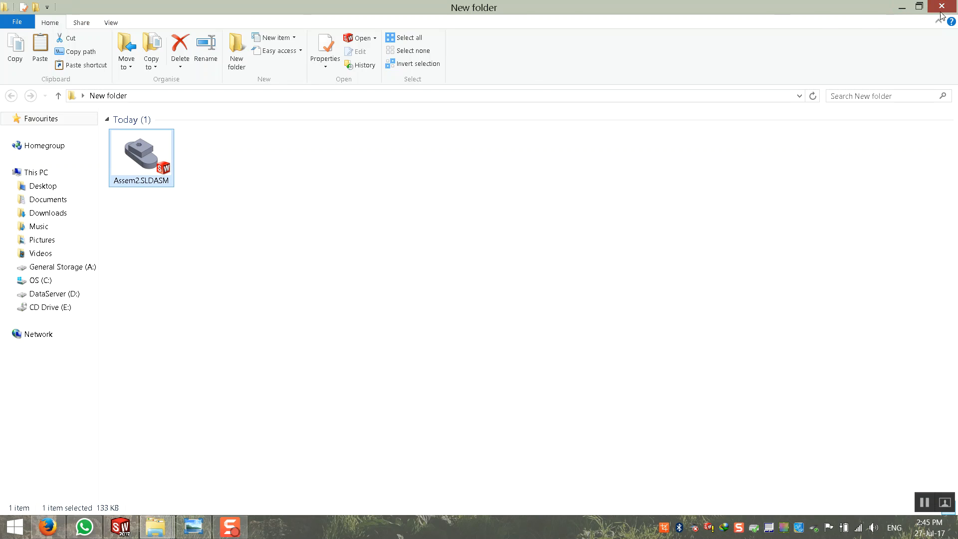
{"action": "left_click", "coordinate": [908, 6]}
{"action": "double_click", "coordinate": [22, 86]}
{"action": "double_click", "coordinate": [161, 147]}
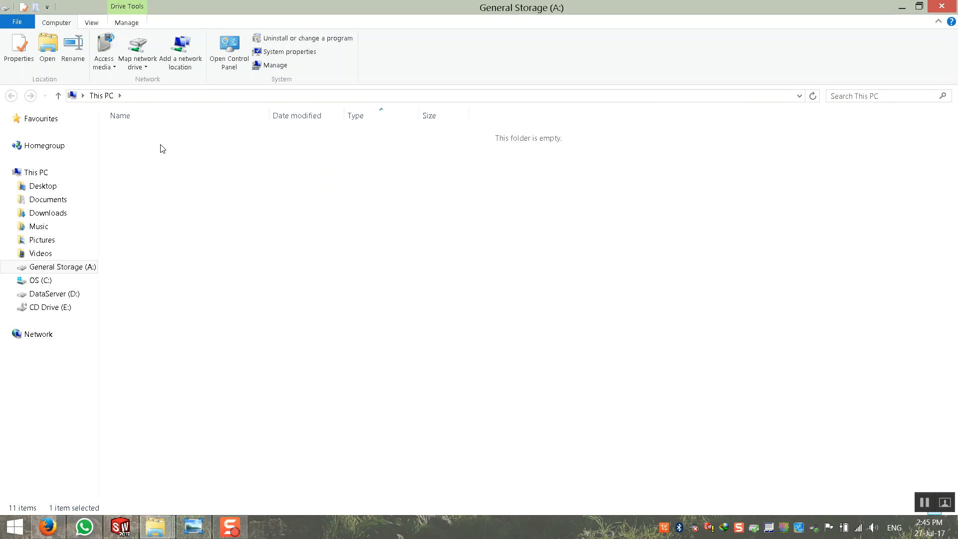
{"action": "double_click", "coordinate": [140, 153]}
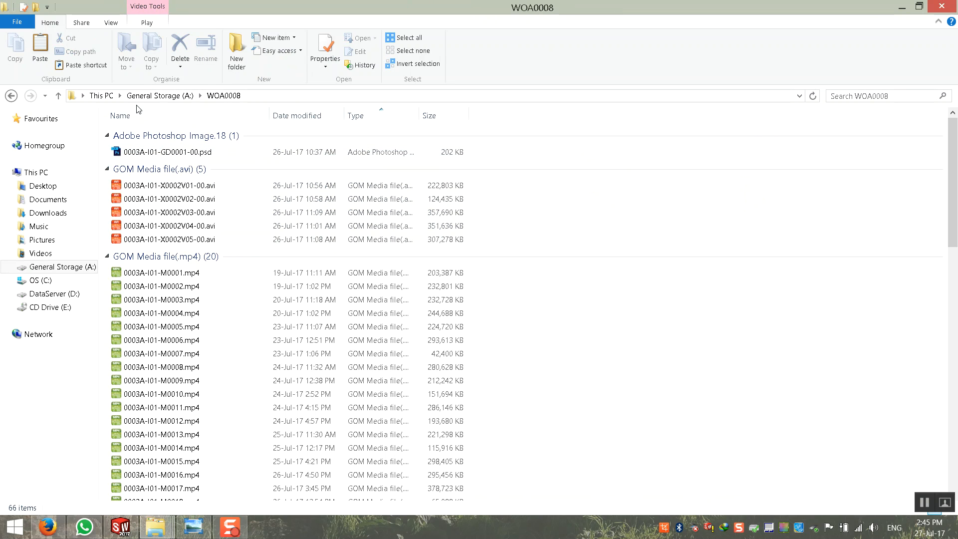
{"action": "double_click", "coordinate": [137, 151]}
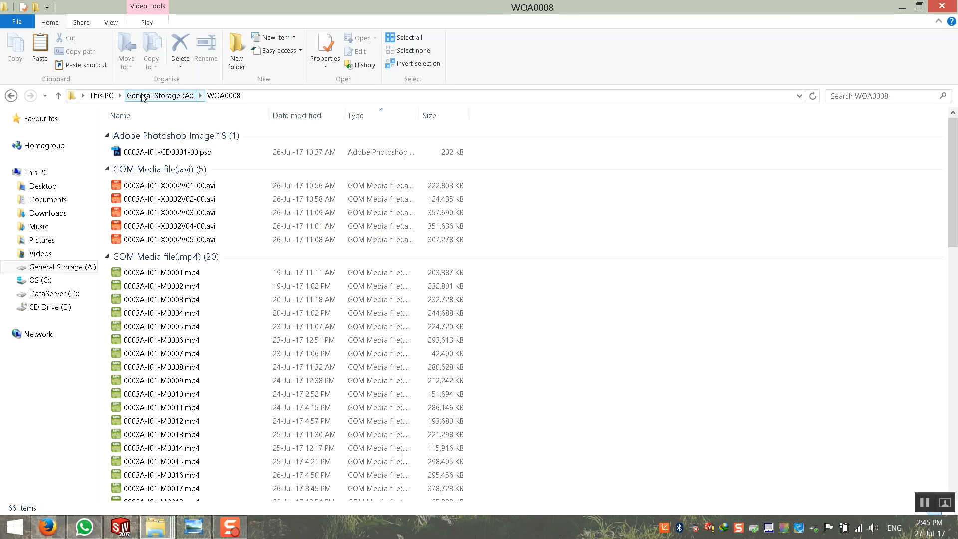
{"action": "left_click", "coordinate": [139, 96]}
{"action": "double_click", "coordinate": [130, 164]}
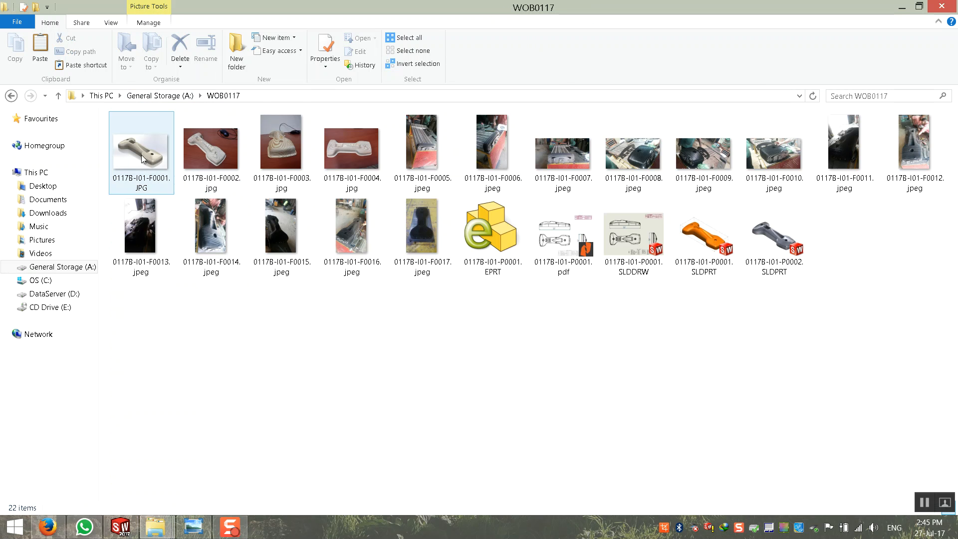
{"action": "left_click", "coordinate": [137, 153]}
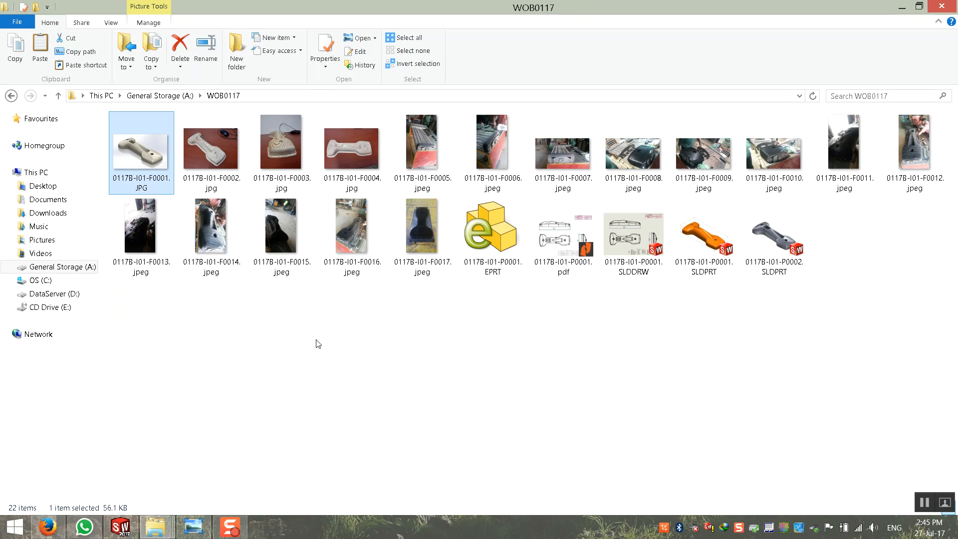
{"action": "left_click", "coordinate": [316, 341]}
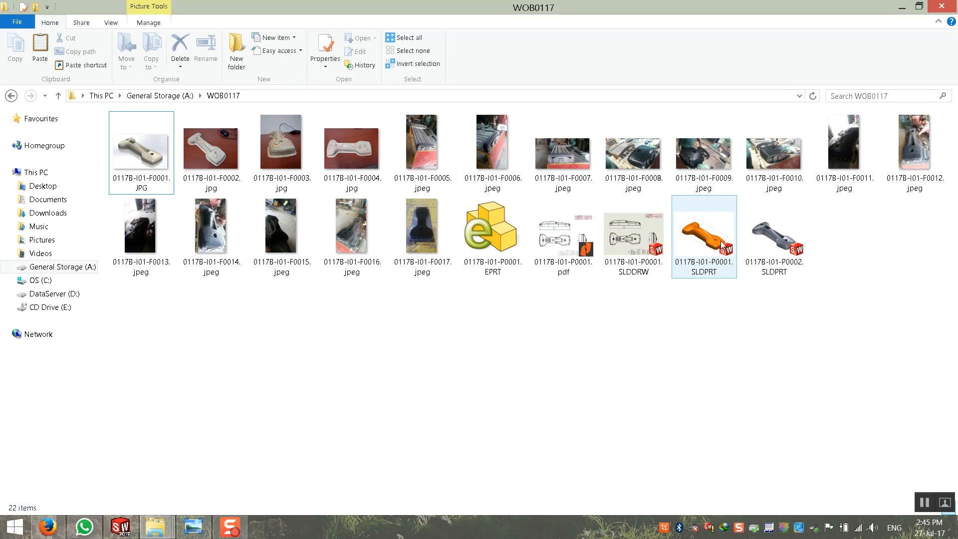
Open the part 0117B-I01-P0002.SLDPRT from the WOB0117 folder and examine its shape
{"action": "double_click", "coordinate": [773, 233]}
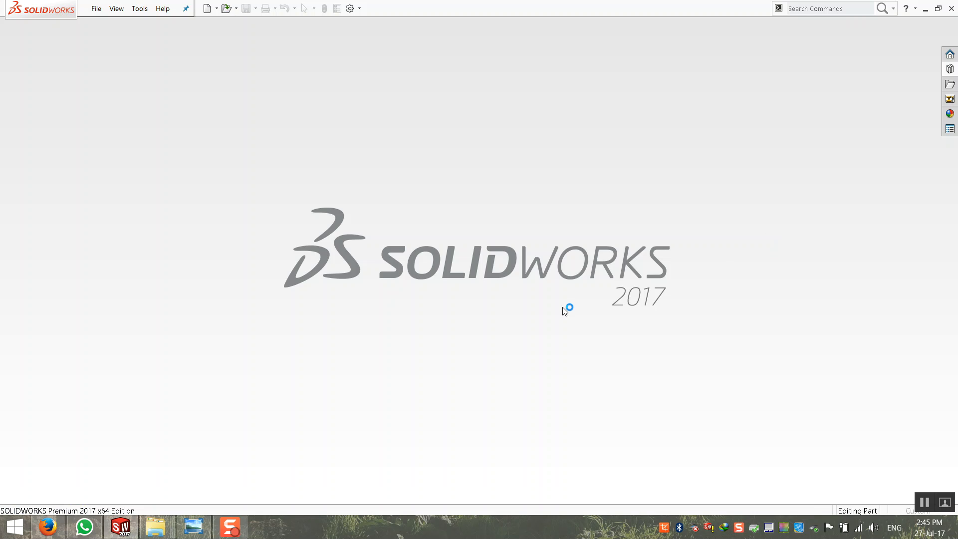
{"action": "middle_click_drag", "start_coordinate": [487, 316], "coordinate": [404, 320]}
{"action": "middle_click_drag", "start_coordinate": [368, 390], "coordinate": [365, 389]}
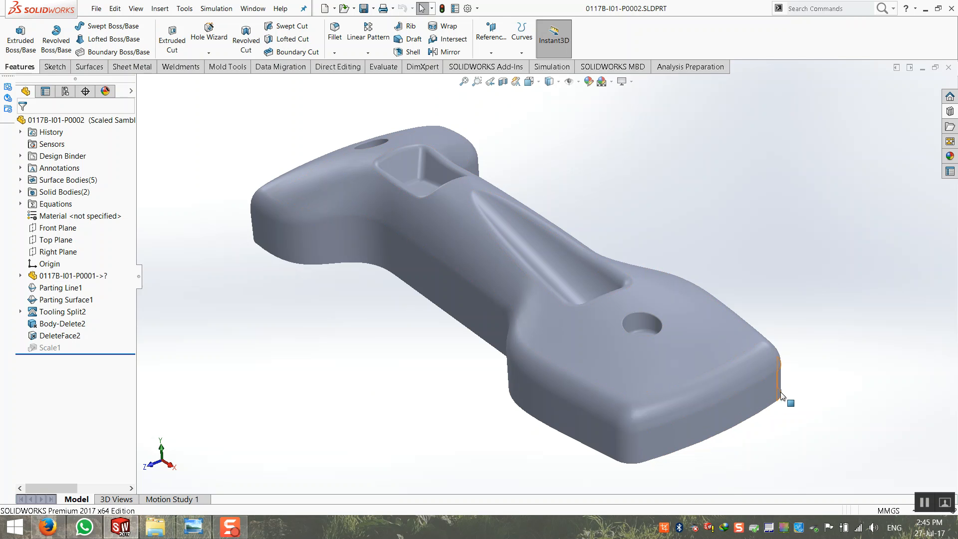
Look through the workshop photos from 0117B-I01-F0005.jpeg to 0117B-I01-F0012.jpeg in the WOB0117 folder
{"action": "left_click", "coordinate": [925, 10]}
{"action": "left_click", "coordinate": [352, 150]}
{"action": "double_click", "coordinate": [420, 150]}
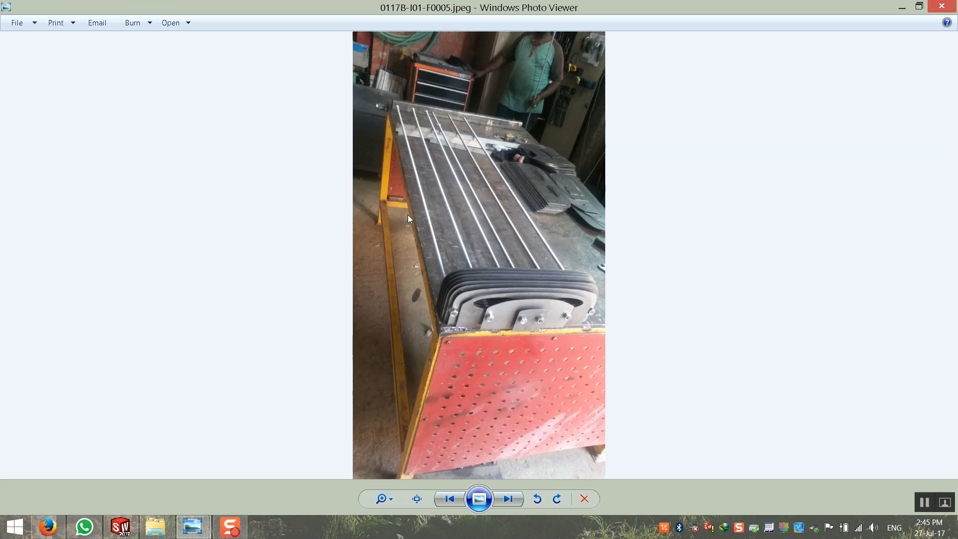
{"action": "left_click", "coordinate": [505, 501]}
{"action": "left_click", "coordinate": [505, 501]}
{"action": "left_click", "coordinate": [505, 500]}
{"action": "left_click", "coordinate": [505, 500]}
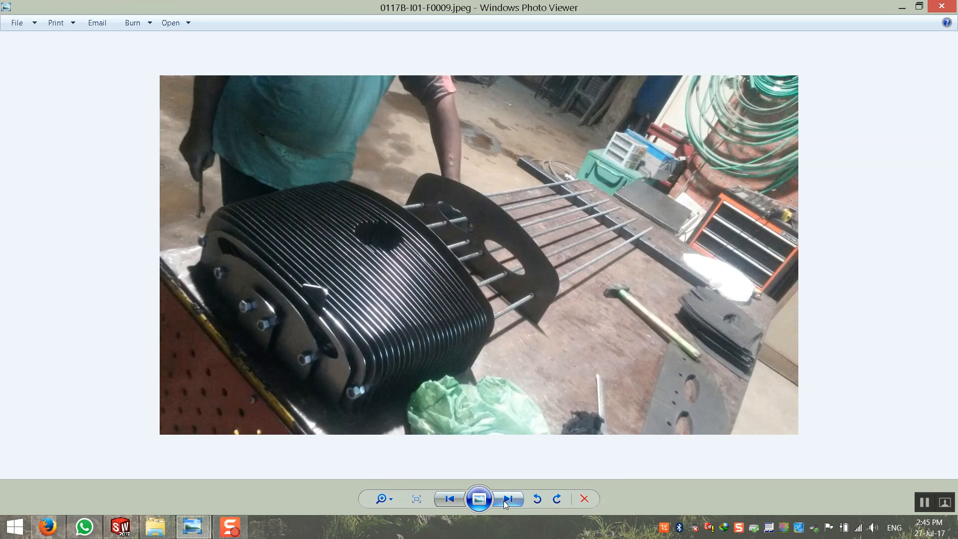
{"action": "left_click", "coordinate": [505, 501]}
{"action": "left_click", "coordinate": [505, 501]}
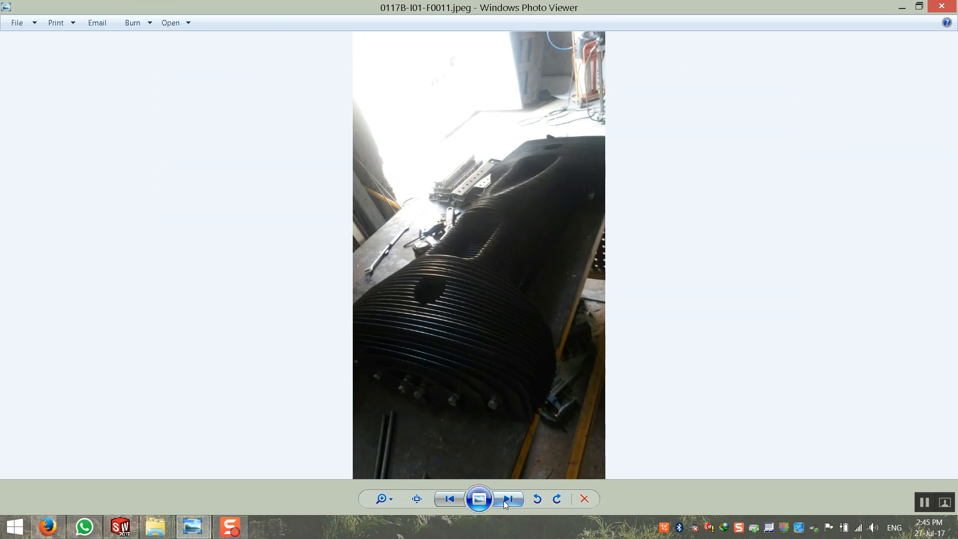
{"action": "left_click", "coordinate": [505, 500]}
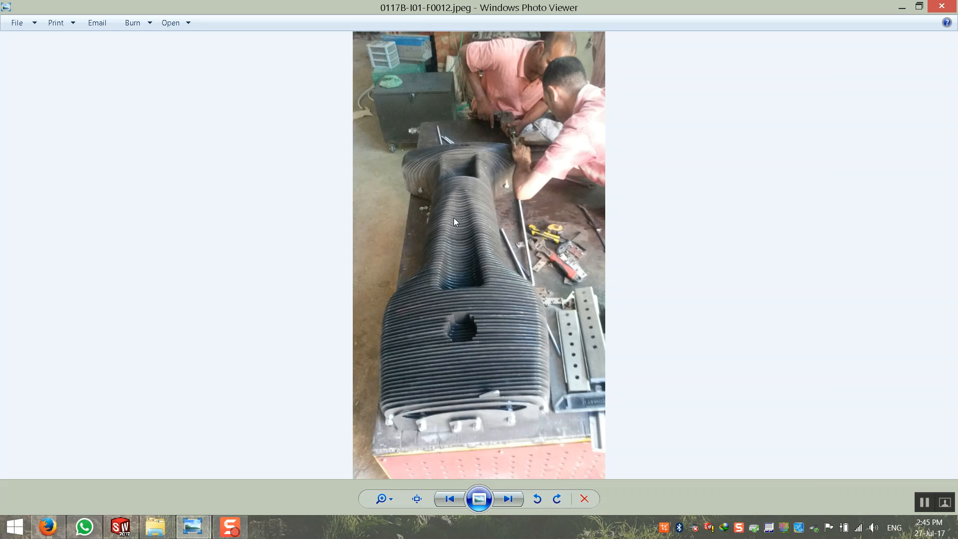
{"action": "left_click", "coordinate": [941, 7]}
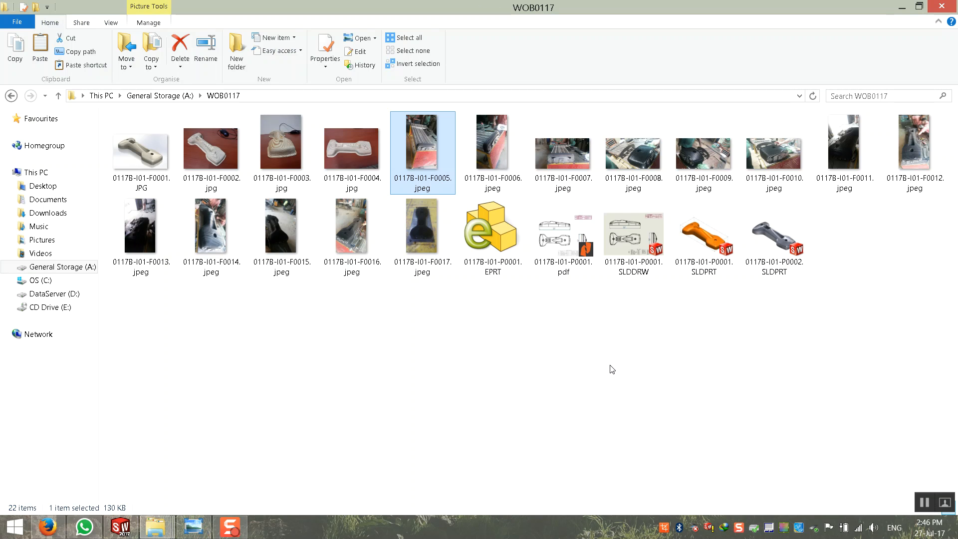
View the photo 0117B-I01-F0012.jpeg once more and return to the part 0117B-I01-P0002 in SOLIDWORKS
{"action": "left_click", "coordinate": [547, 404]}
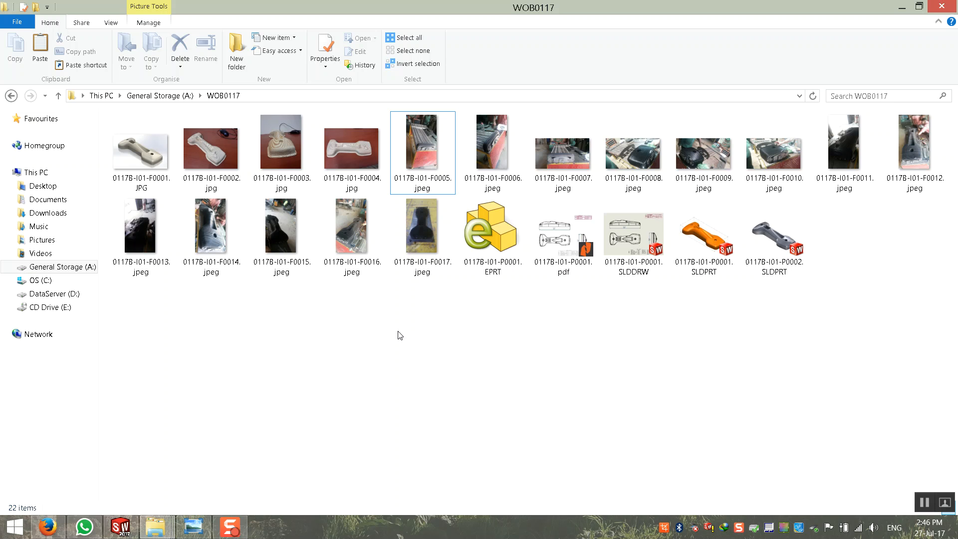
{"action": "double_click", "coordinate": [915, 150]}
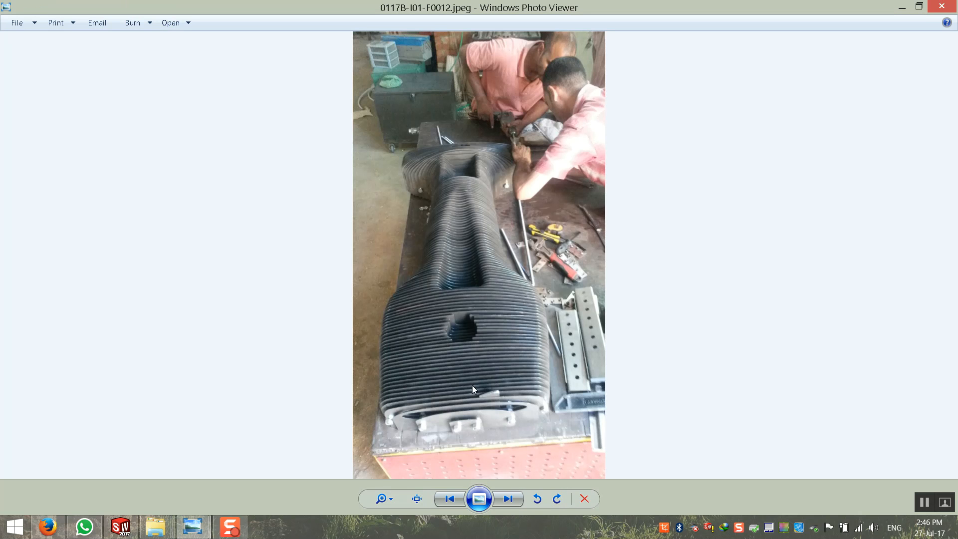
{"action": "left_click", "coordinate": [941, 6]}
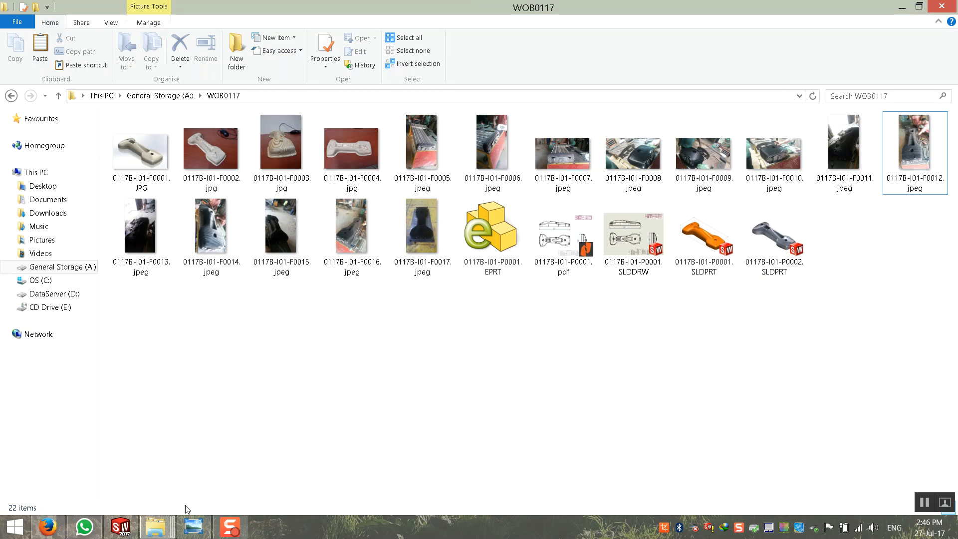
{"action": "left_click", "coordinate": [767, 241]}
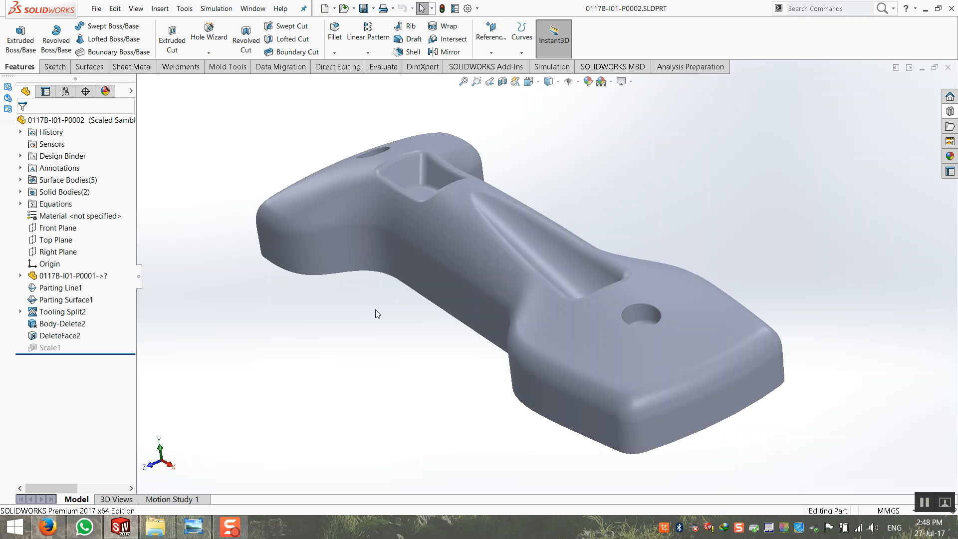
Start a Parting Line with the part's flat underside face as pull direction and run the draft analysis
{"action": "key", "text": "z"}
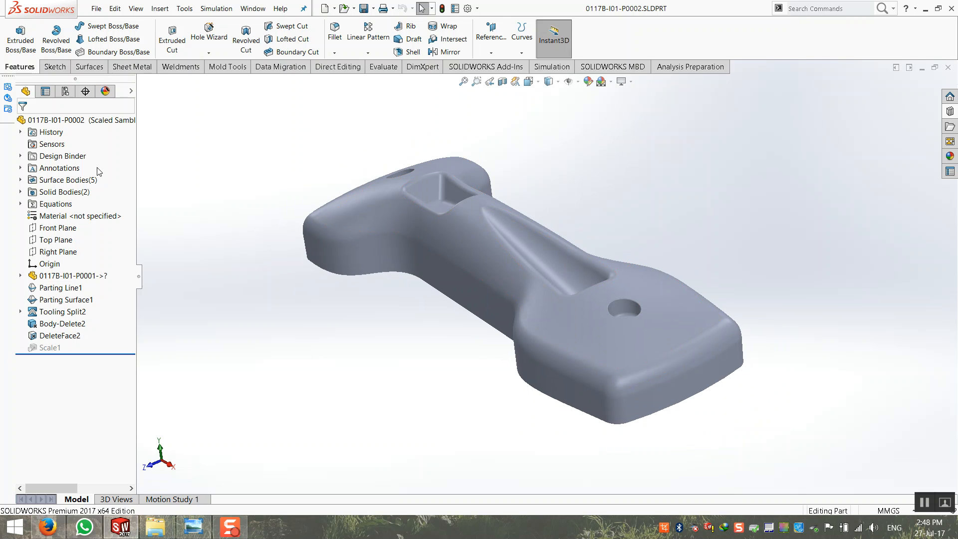
{"action": "left_click", "coordinate": [227, 68]}
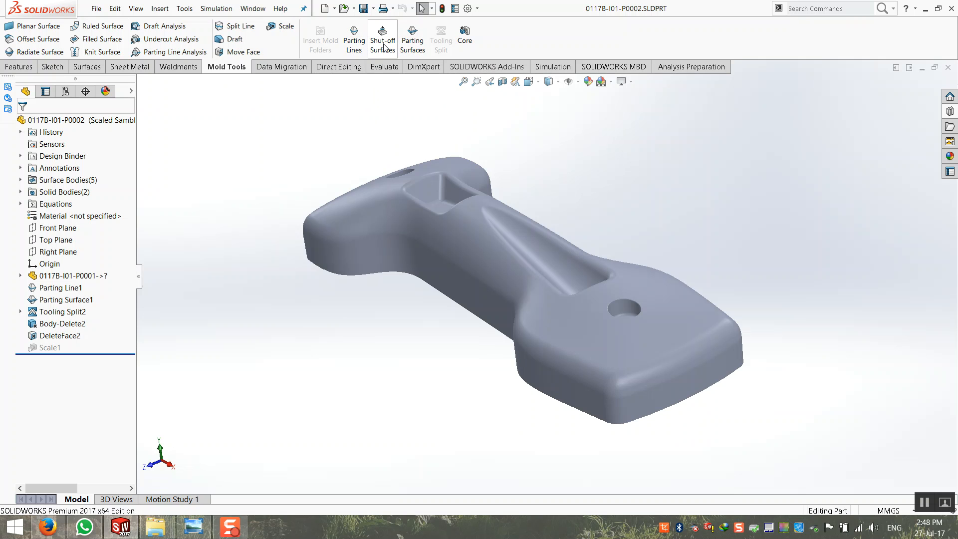
{"action": "left_click", "coordinate": [352, 48]}
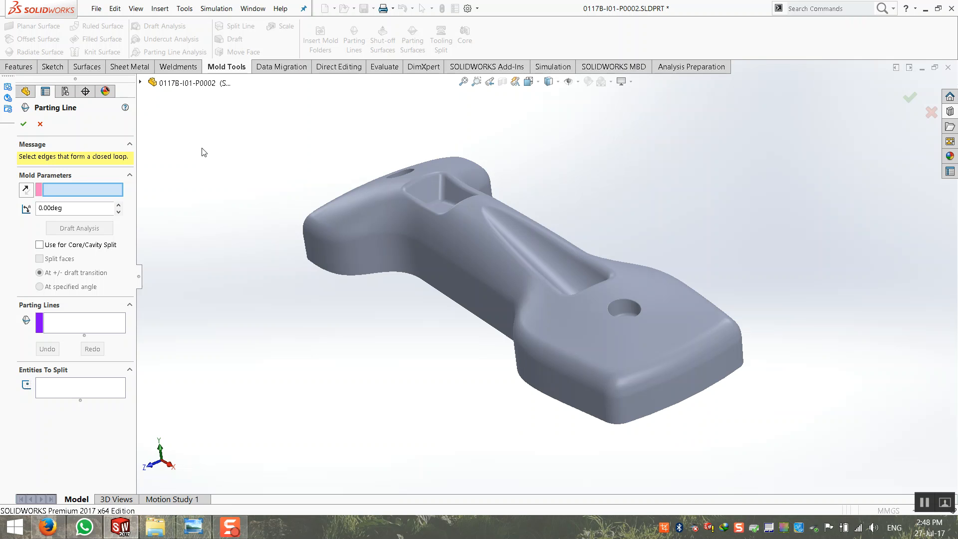
{"action": "left_click", "coordinate": [140, 83]}
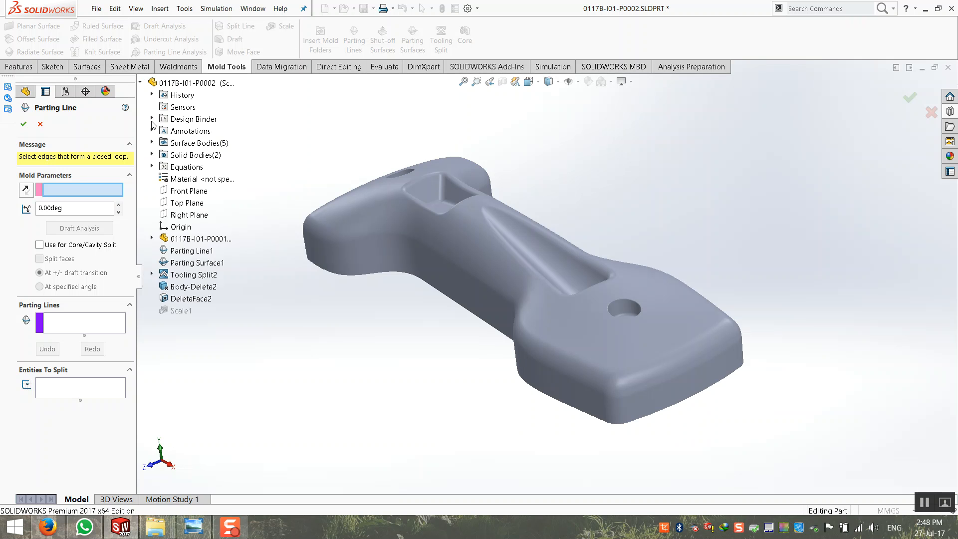
{"action": "middle_click_drag", "start_coordinate": [315, 229], "coordinate": [333, 127]}
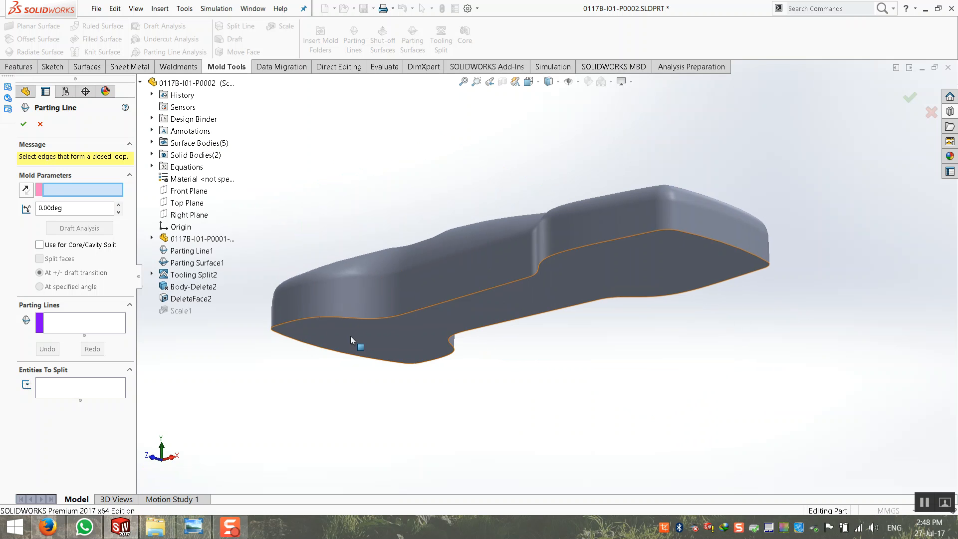
{"action": "left_click", "coordinate": [351, 332]}
{"action": "middle_click_drag", "start_coordinate": [342, 271], "coordinate": [336, 349]}
{"action": "left_click", "coordinate": [80, 228]}
Examine the draft colours and selected base edges around the part, and accept the parting line
{"action": "middle_click_drag", "start_coordinate": [296, 324], "coordinate": [328, 227]}
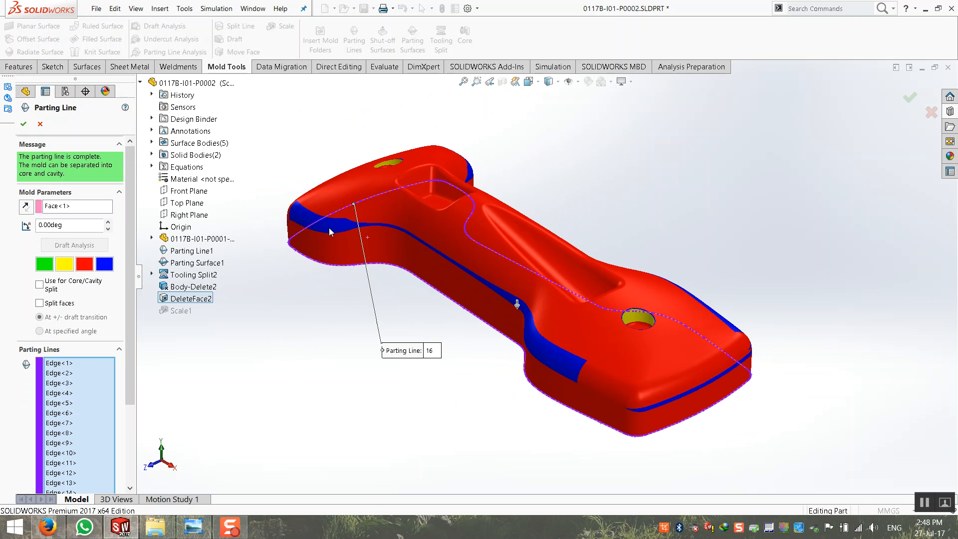
{"action": "middle_click_drag", "start_coordinate": [342, 330], "coordinate": [433, 348]}
{"action": "scroll", "coordinate": [325, 294], "scroll_direction": "down", "scroll_amount": 2}
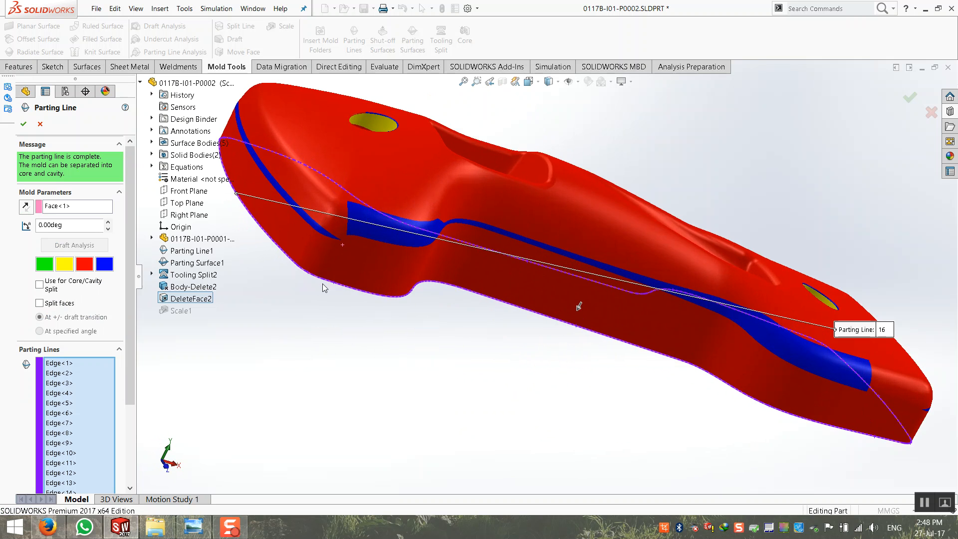
{"action": "middle_click_drag", "start_coordinate": [328, 290], "coordinate": [324, 308]}
{"action": "scroll", "coordinate": [132, 349], "scroll_direction": "down", "scroll_amount": 3}
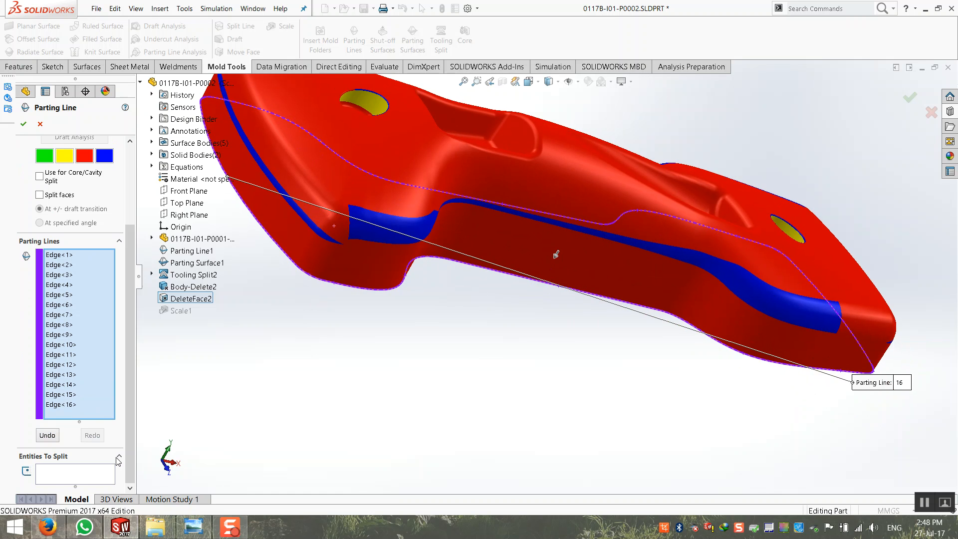
{"action": "scroll", "coordinate": [289, 254], "scroll_direction": "down", "scroll_amount": 3}
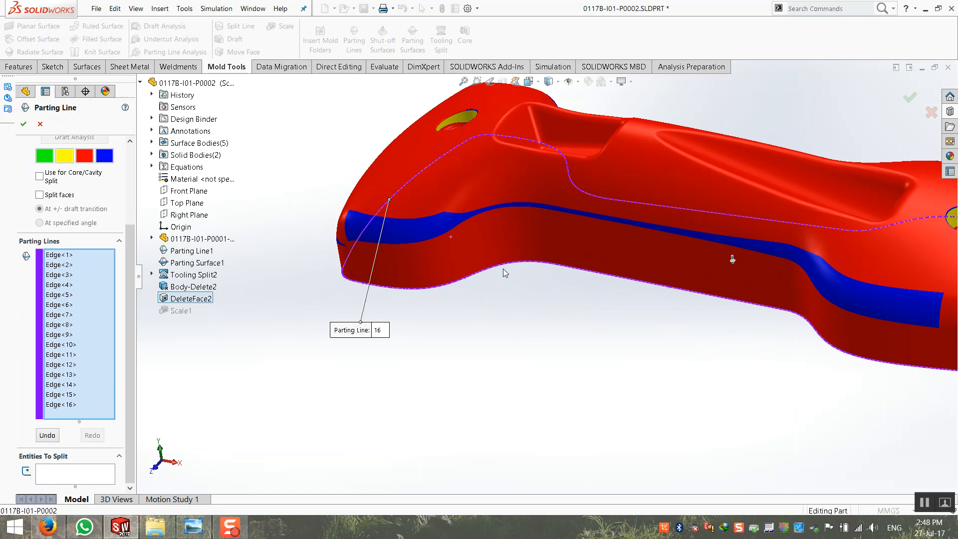
{"action": "scroll", "coordinate": [577, 276], "scroll_direction": "up", "scroll_amount": 1}
{"action": "key", "text": "z"}
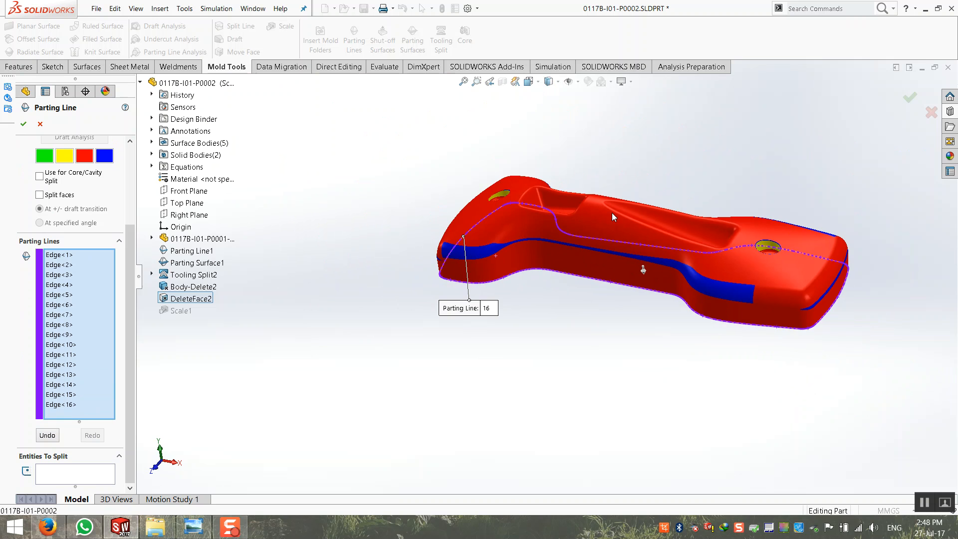
{"action": "middle_click_drag", "start_coordinate": [588, 226], "coordinate": [563, 219]}
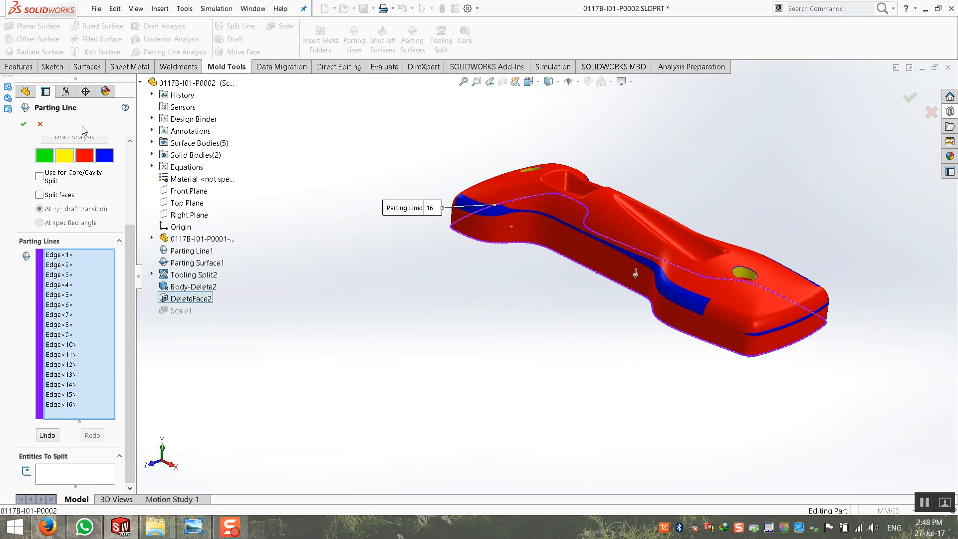
{"action": "left_click", "coordinate": [23, 123]}
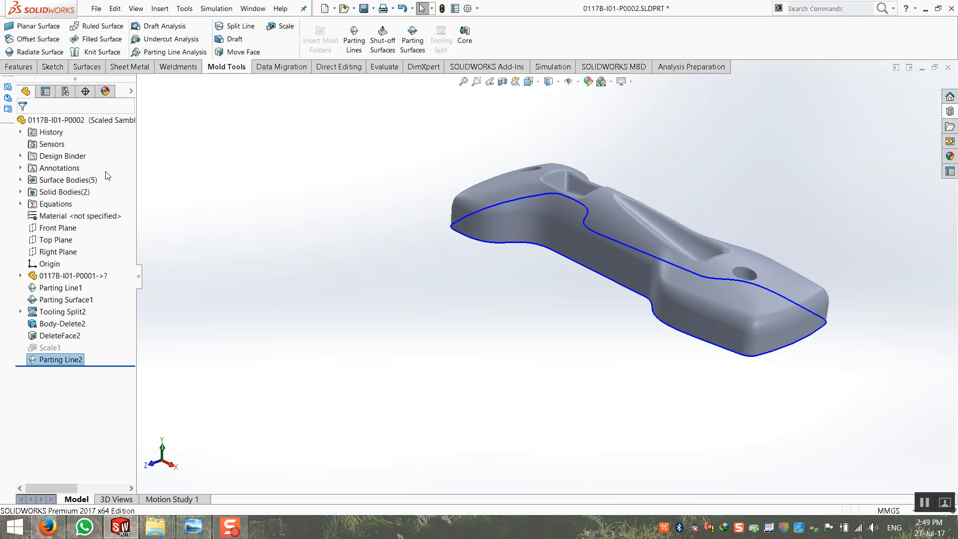
Fit the part in view and hide the solid bodies
{"action": "key", "text": "f"}
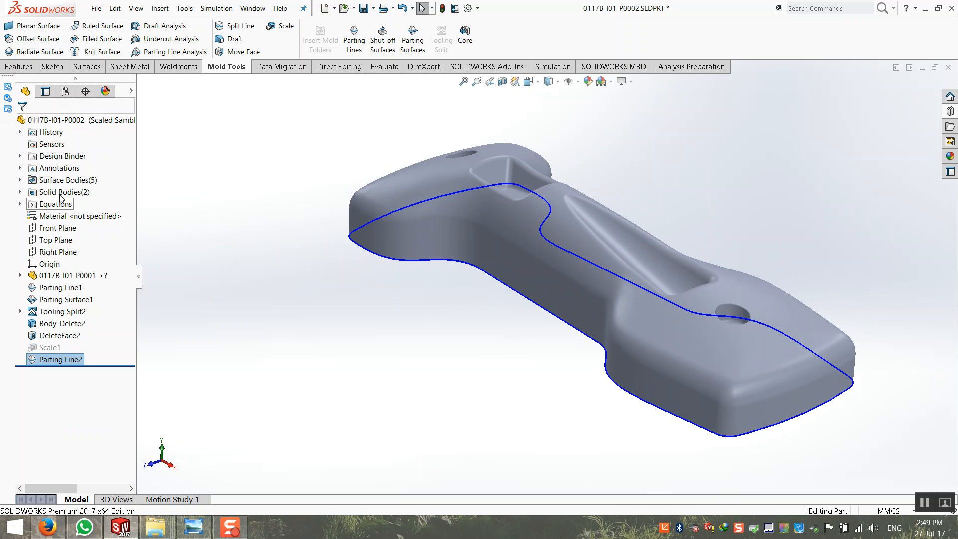
{"action": "left_click", "coordinate": [28, 182]}
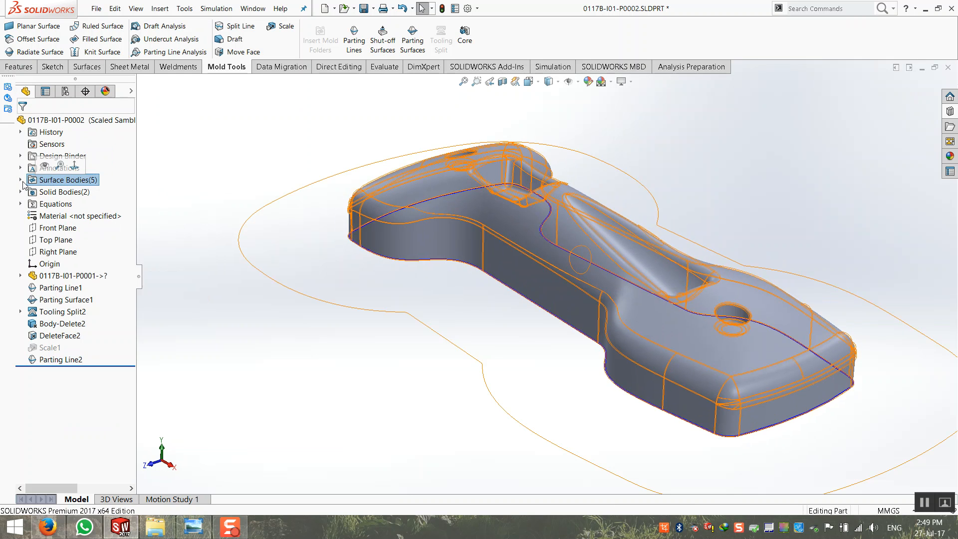
{"action": "right_click", "coordinate": [55, 192]}
{"action": "left_click", "coordinate": [70, 175]}
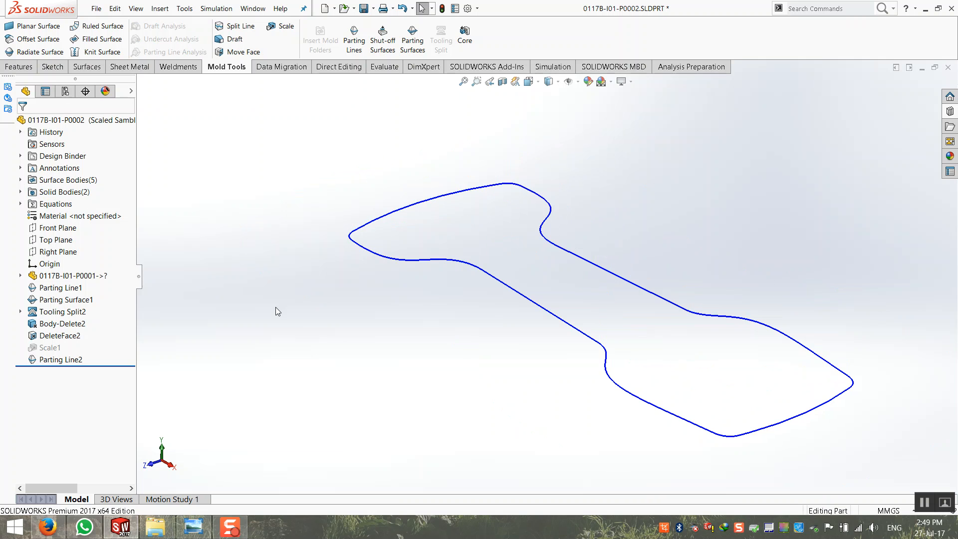
{"action": "right_click", "coordinate": [60, 195]}
{"action": "left_click", "coordinate": [252, 268]}
{"action": "left_click", "coordinate": [20, 192]}
{"action": "left_click", "coordinate": [20, 192]}
Show the cavity surface body Parting Line1[3] and the core surface body Parting Line1[2], and examine both from above and below
{"action": "left_click", "coordinate": [20, 180]}
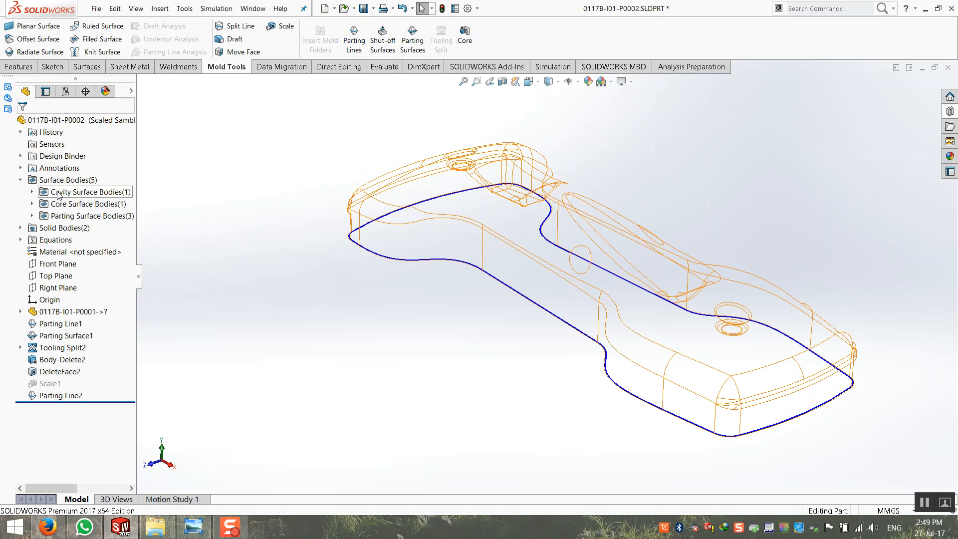
{"action": "left_click", "coordinate": [31, 192]}
{"action": "right_click", "coordinate": [81, 205]}
{"action": "left_click", "coordinate": [89, 190]}
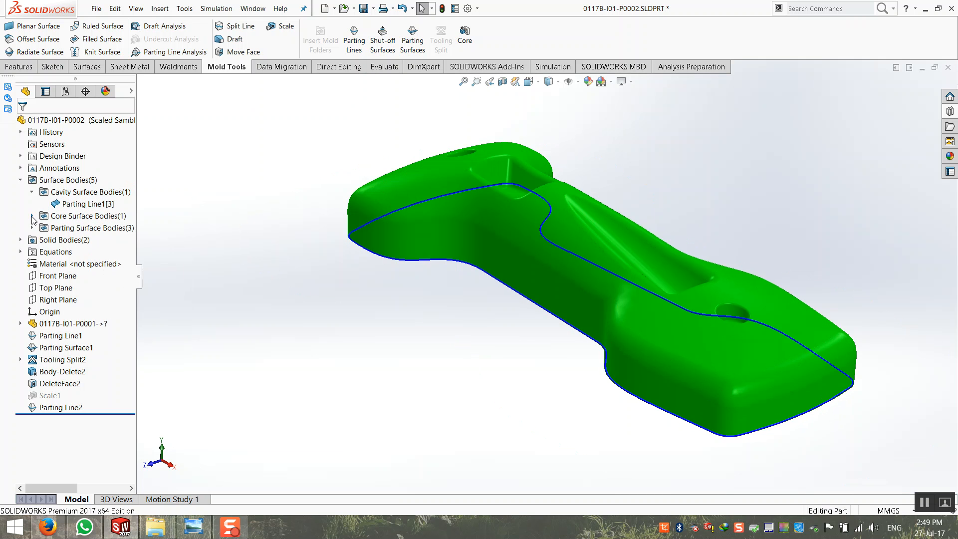
{"action": "left_click", "coordinate": [32, 216]}
{"action": "right_click", "coordinate": [80, 228]}
{"action": "left_click", "coordinate": [86, 213]}
{"action": "middle_click_drag", "start_coordinate": [337, 312], "coordinate": [461, 184]}
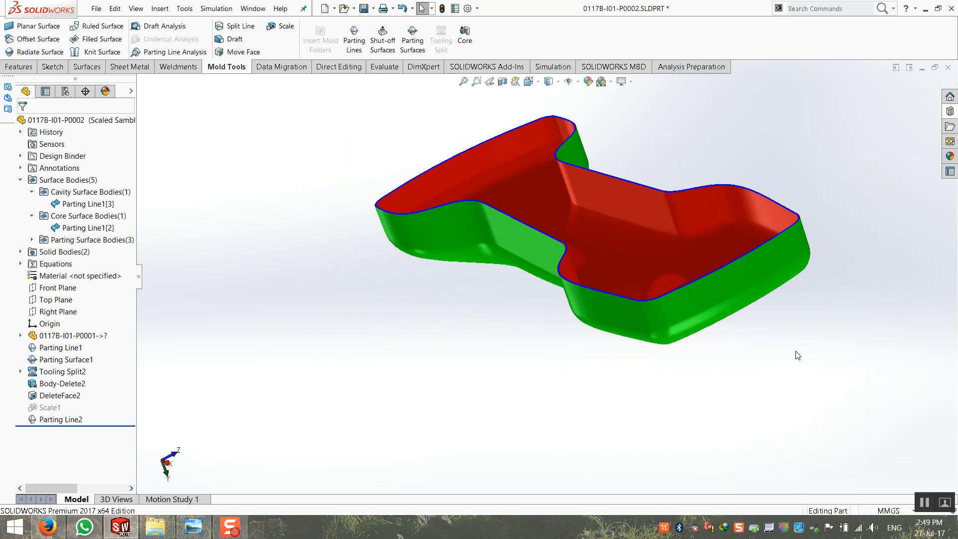
{"action": "middle_click_drag", "start_coordinate": [417, 139], "coordinate": [539, 379]}
Hide the cavity and core surface bodies and collapse the surface bodies folder
{"action": "right_click", "coordinate": [70, 205]}
{"action": "left_click", "coordinate": [81, 186]}
{"action": "right_click", "coordinate": [72, 227]}
{"action": "left_click", "coordinate": [81, 207]}
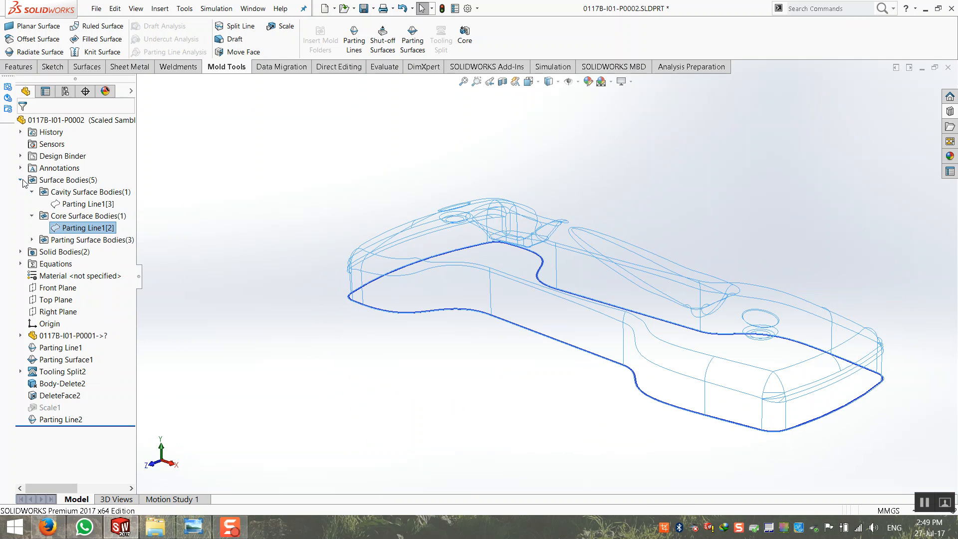
{"action": "left_click", "coordinate": [20, 179]}
{"action": "left_click", "coordinate": [222, 201]}
{"action": "middle_click_drag", "start_coordinate": [222, 201], "coordinate": [208, 233]}
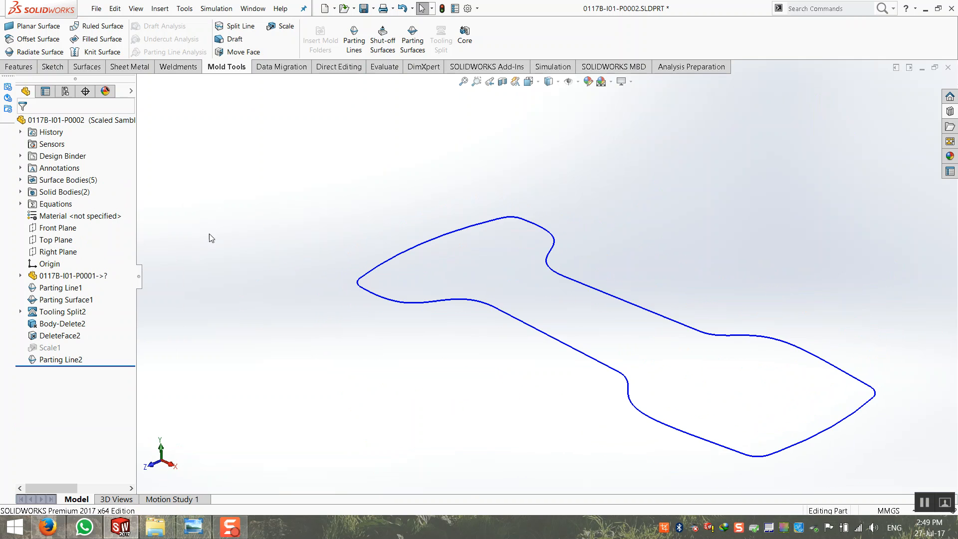
Show the solid bodies and all surface bodies together, and hide the solid bodies again
{"action": "right_click", "coordinate": [59, 190]}
{"action": "left_click", "coordinate": [67, 175]}
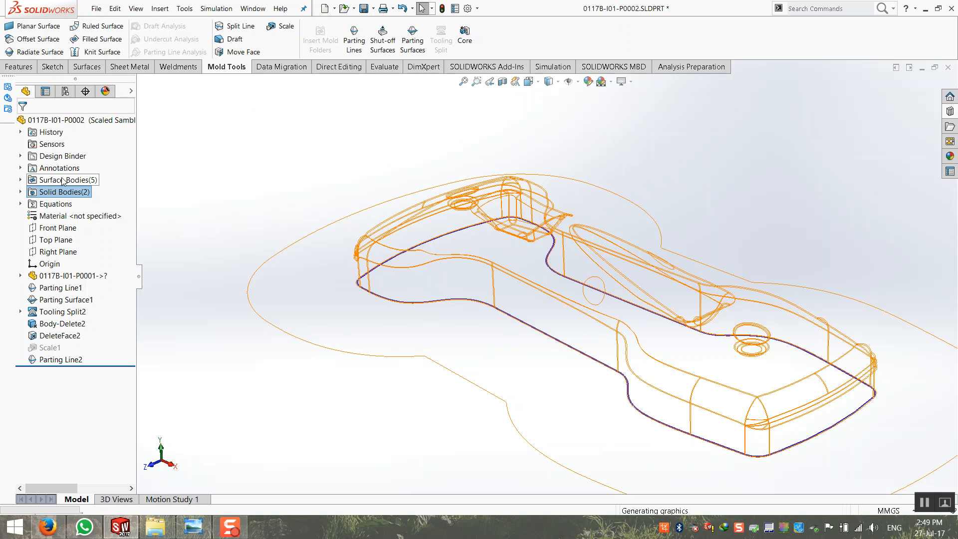
{"action": "right_click", "coordinate": [60, 180]}
{"action": "left_click", "coordinate": [82, 164]}
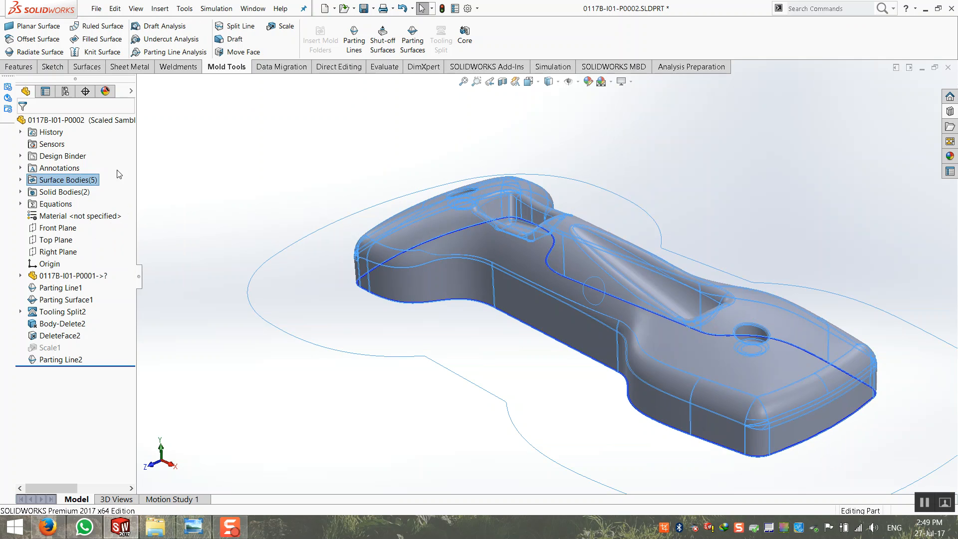
{"action": "middle_click_drag", "start_coordinate": [269, 210], "coordinate": [391, 199]}
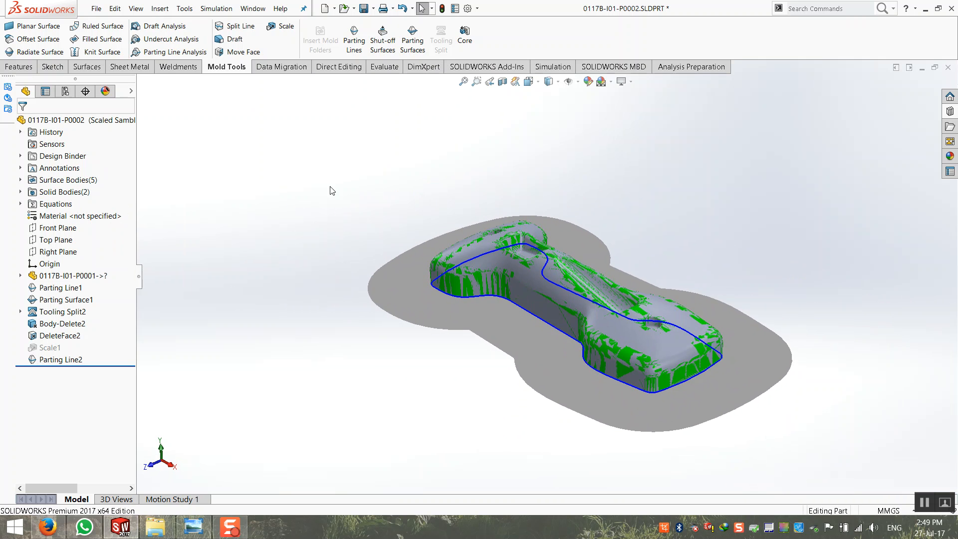
{"action": "right_click", "coordinate": [52, 195]}
{"action": "left_click", "coordinate": [62, 179]}
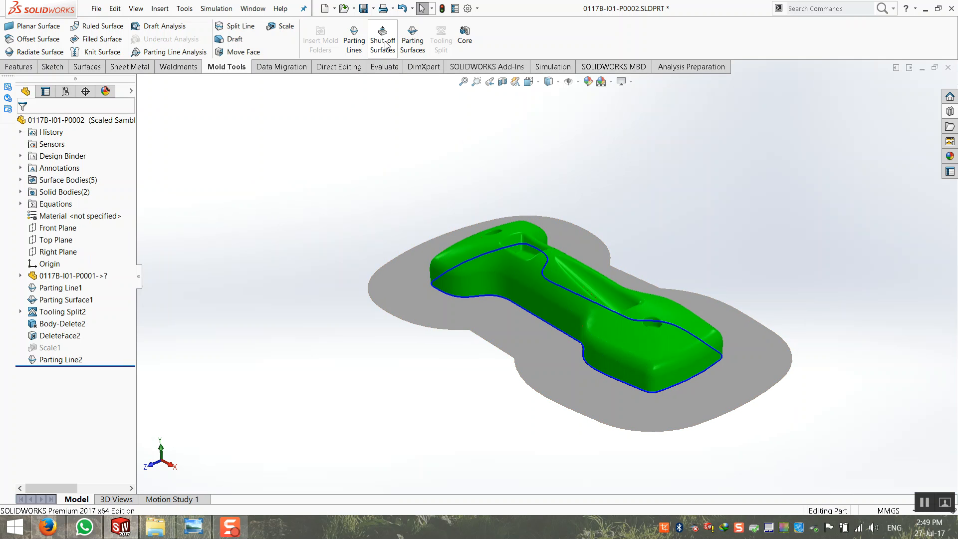
Start a Parting Surface based on Parting Line2
{"action": "left_click", "coordinate": [412, 45]}
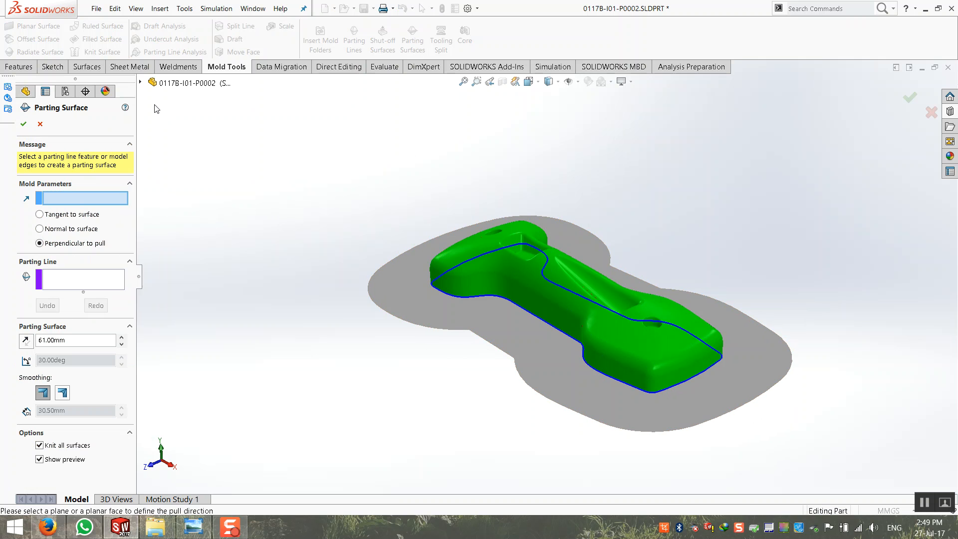
{"action": "left_click", "coordinate": [149, 84]}
{"action": "left_click", "coordinate": [189, 322]}
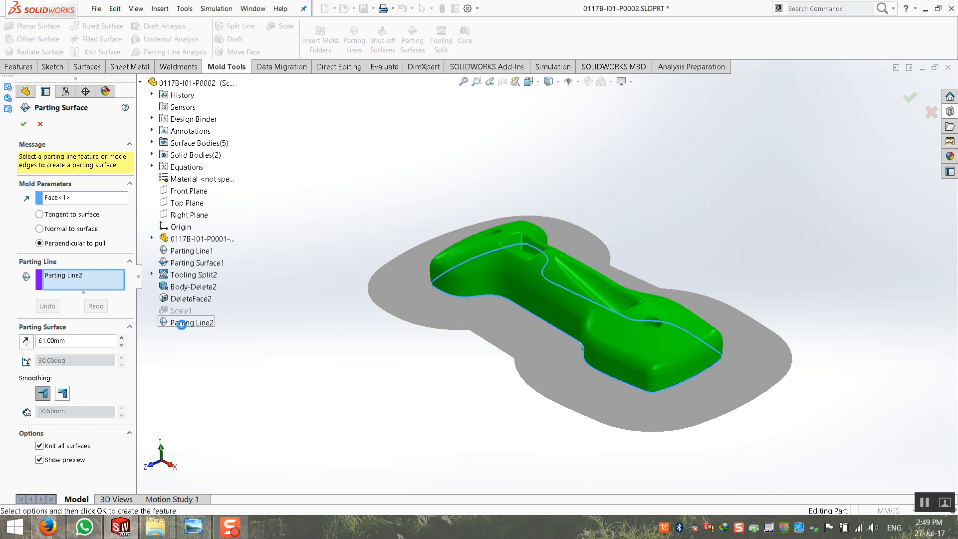
{"action": "middle_click_drag", "start_coordinate": [398, 327], "coordinate": [399, 373]}
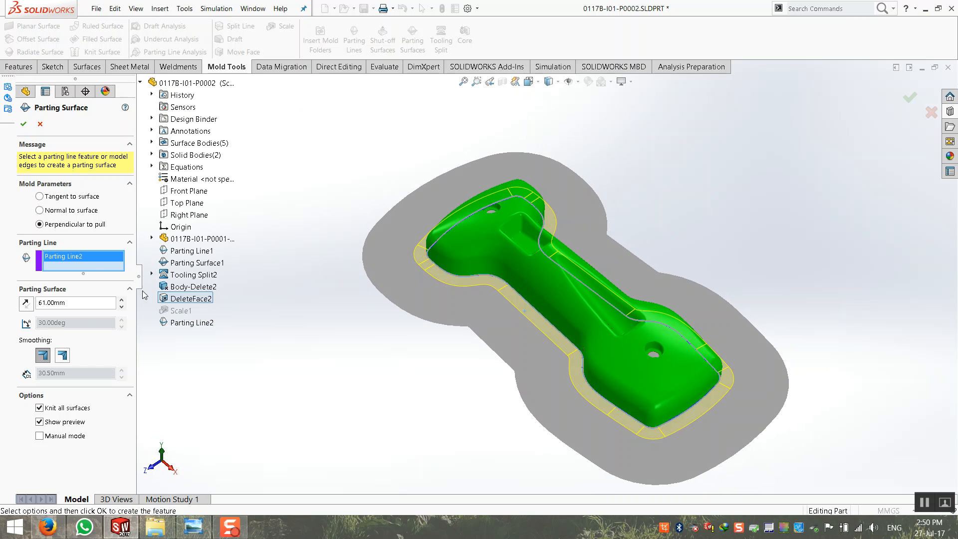
Try parting surface distances of 100, 80, 800 and 50 mm and compare the previews
{"action": "left_click_drag", "start_coordinate": [75, 303], "coordinate": [25, 303]}
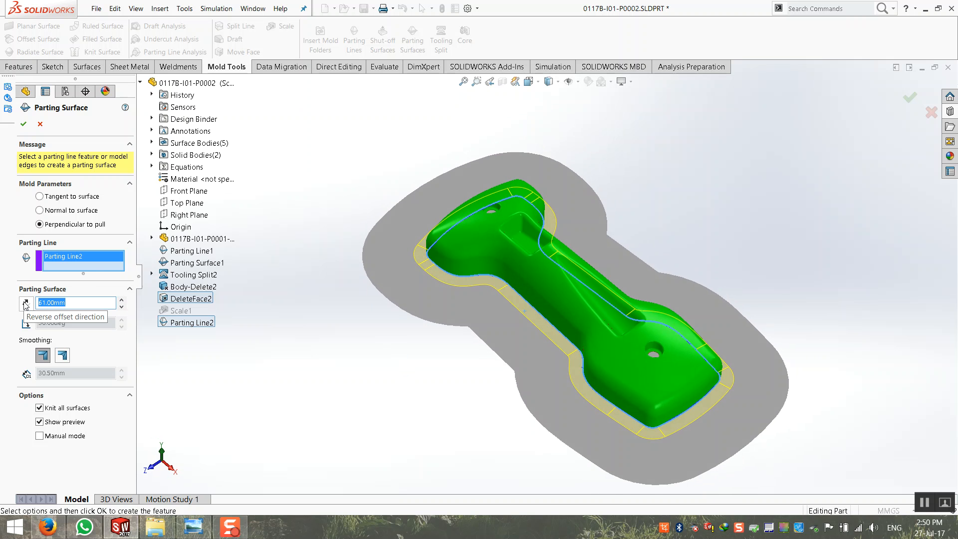
{"action": "type", "text": "100"}
{"action": "key", "text": "Return"}
{"action": "left_click_drag", "start_coordinate": [64, 302], "coordinate": [41, 301]}
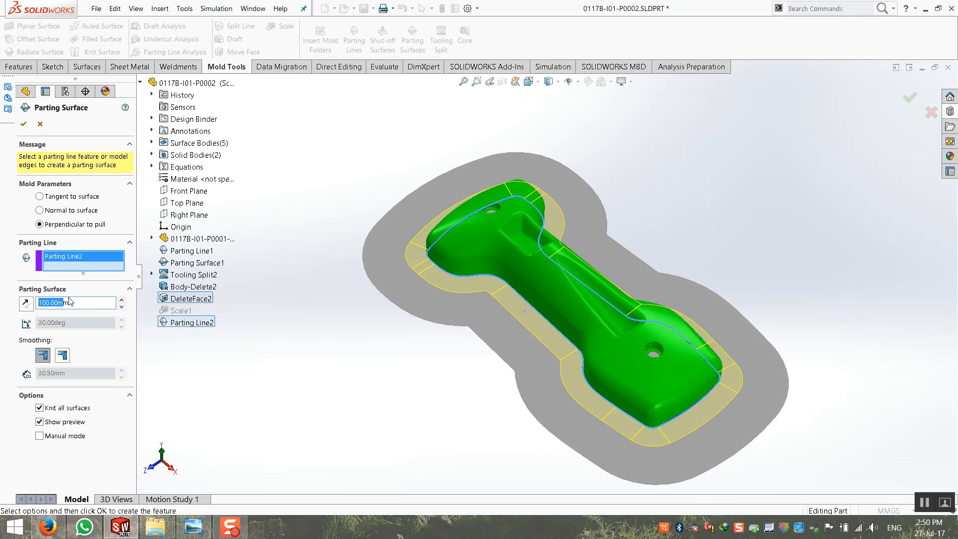
{"action": "type", "text": "80"}
{"action": "key", "text": "Return"}
{"action": "left_click_drag", "start_coordinate": [65, 302], "coordinate": [39, 302]}
{"action": "type", "text": "800"}
{"action": "key", "text": "Return"}
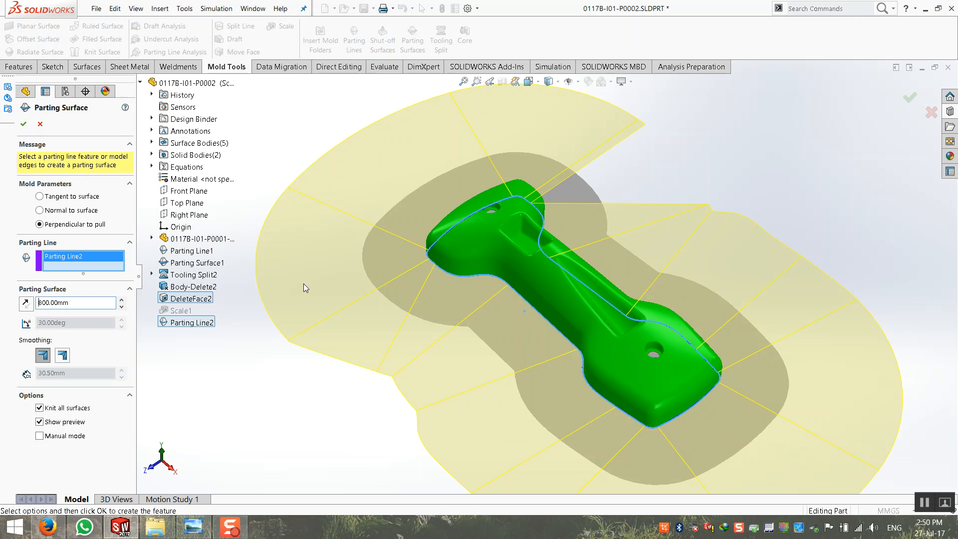
{"action": "left_click_drag", "start_coordinate": [67, 303], "coordinate": [3, 303]}
{"action": "type", "text": "50"}
{"action": "key", "text": "Return"}
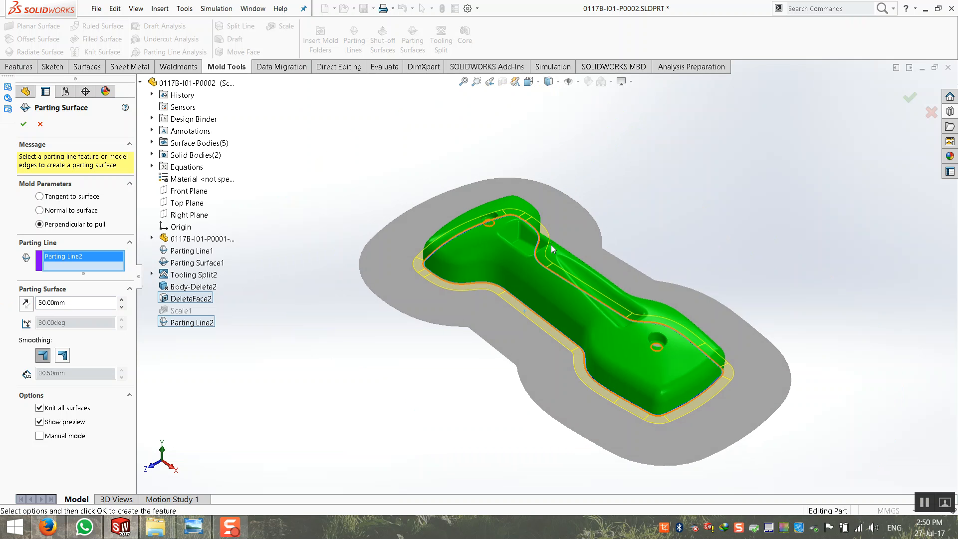
Raise the parting surface distance to 140 mm in 10 mm increments
{"action": "left_click", "coordinate": [122, 300]}
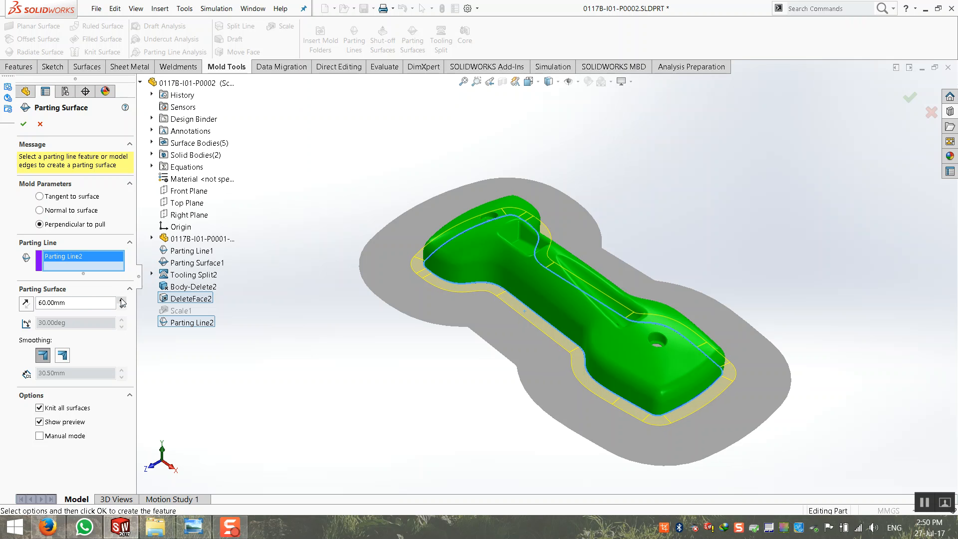
{"action": "left_click", "coordinate": [121, 300]}
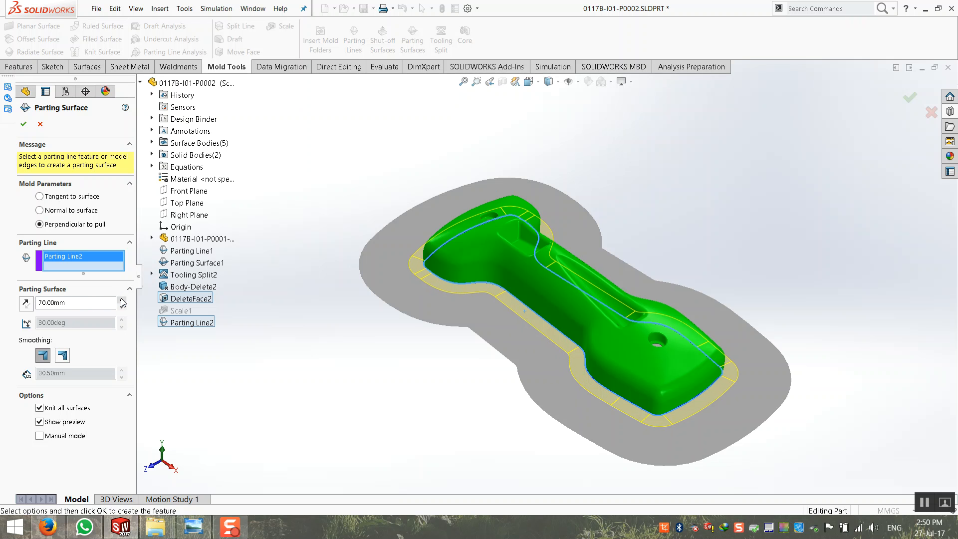
{"action": "left_click", "coordinate": [121, 300]}
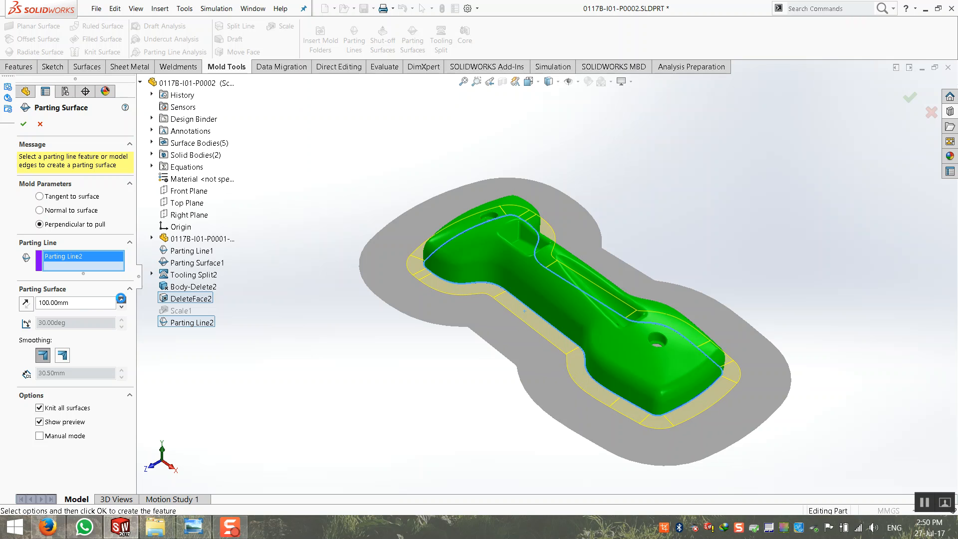
{"action": "double_click", "coordinate": [121, 299]}
{"action": "double_click", "coordinate": [121, 299]}
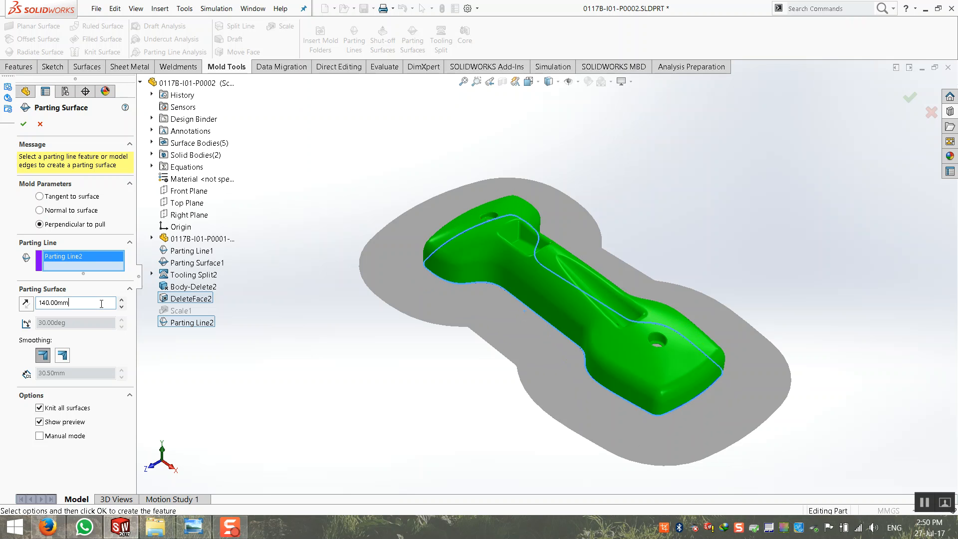
Try parting surface distances of 100 and 200 mm and inspect each preview around the part
{"action": "type", "text": "100"}
{"action": "key", "text": "Return"}
{"action": "middle_click_drag", "start_coordinate": [461, 221], "coordinate": [548, 189]}
{"action": "scroll", "coordinate": [357, 377], "scroll_direction": "up", "scroll_amount": 2}
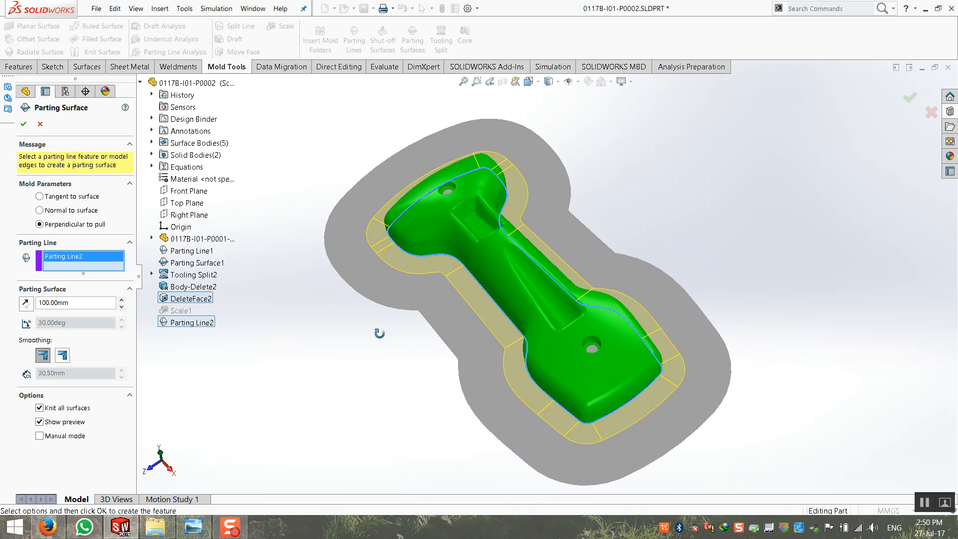
{"action": "middle_click_drag", "start_coordinate": [381, 333], "coordinate": [381, 299]}
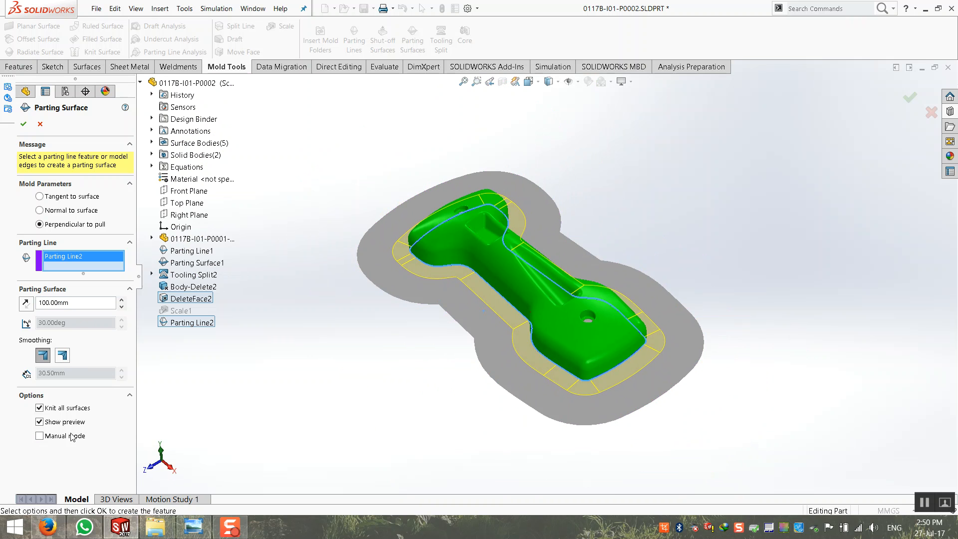
{"action": "double_click", "coordinate": [83, 302]}
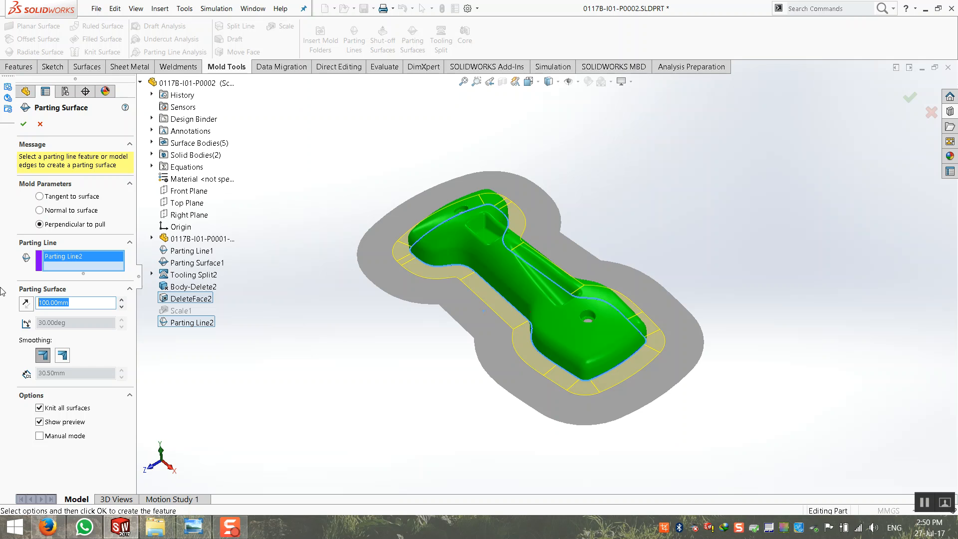
{"action": "type", "text": "200"}
{"action": "key", "text": "Return"}
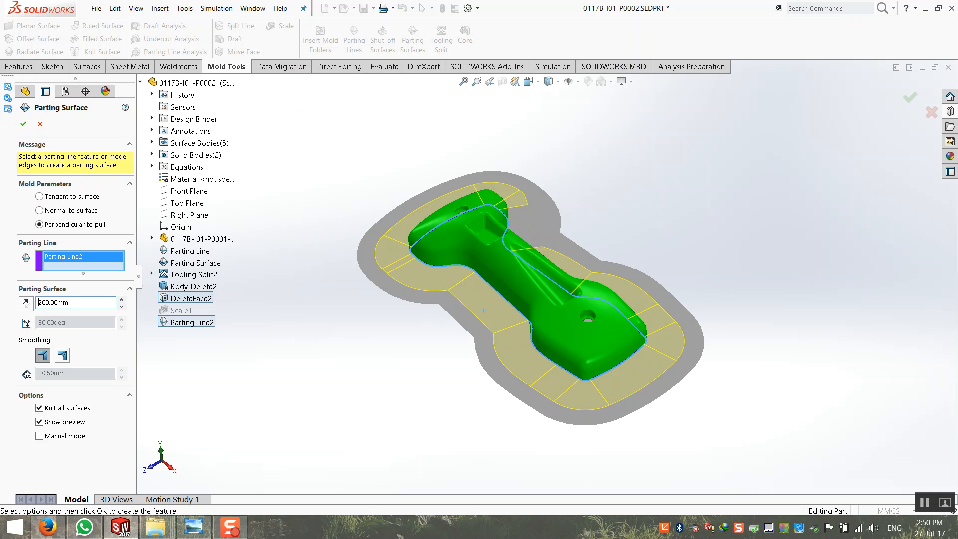
{"action": "middle_click_drag", "start_coordinate": [325, 331], "coordinate": [353, 345]}
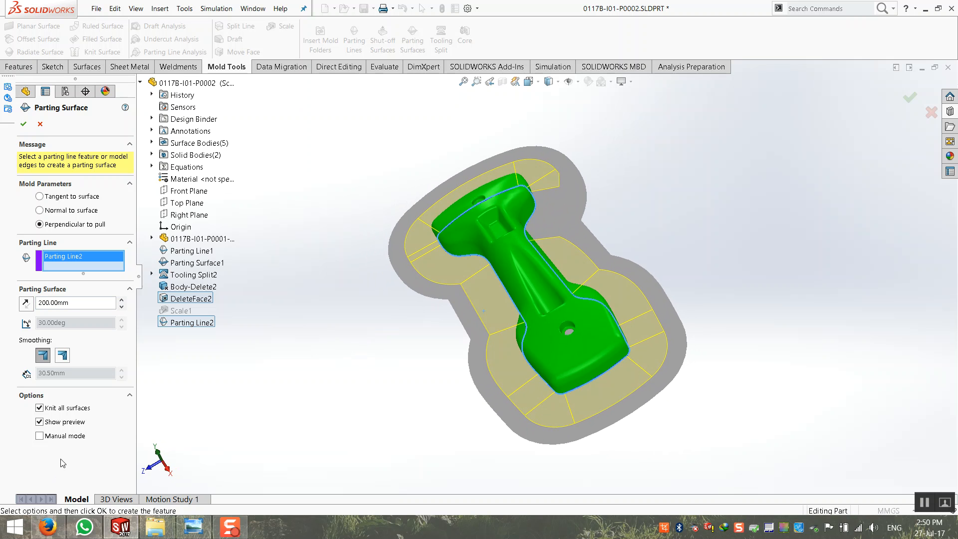
Enable manual mode for the parting surface and try a distance of 300 mm
{"action": "left_click", "coordinate": [51, 436]}
{"action": "middle_click_drag", "start_coordinate": [399, 245], "coordinate": [437, 240]}
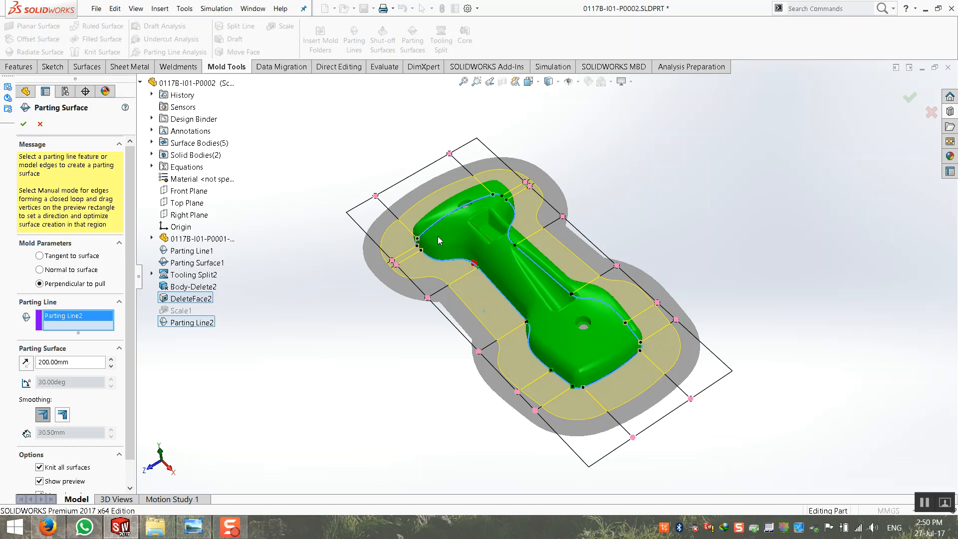
{"action": "scroll", "coordinate": [83, 470], "scroll_direction": "down", "scroll_amount": 1}
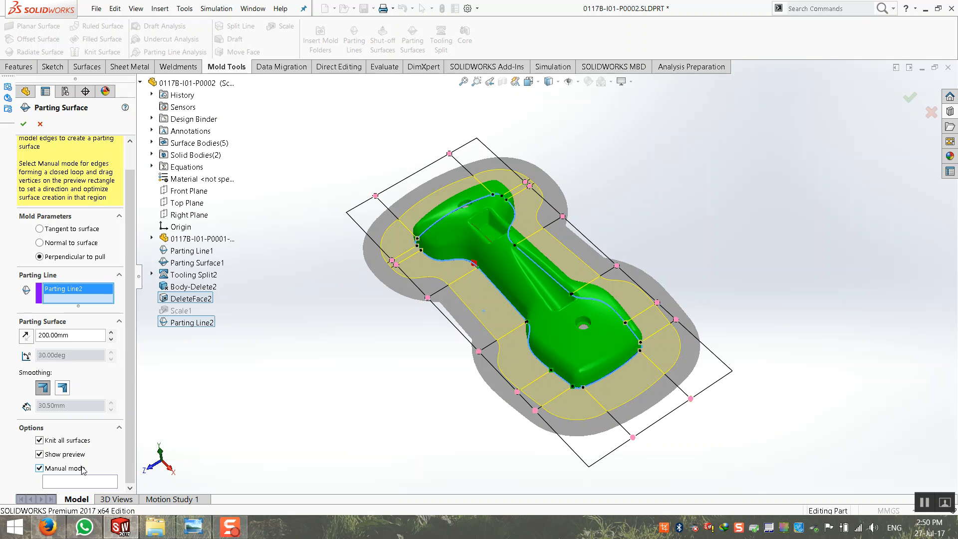
{"action": "left_click_drag", "start_coordinate": [72, 335], "coordinate": [19, 339]}
{"action": "type", "text": "300"}
{"action": "key", "text": "Return"}
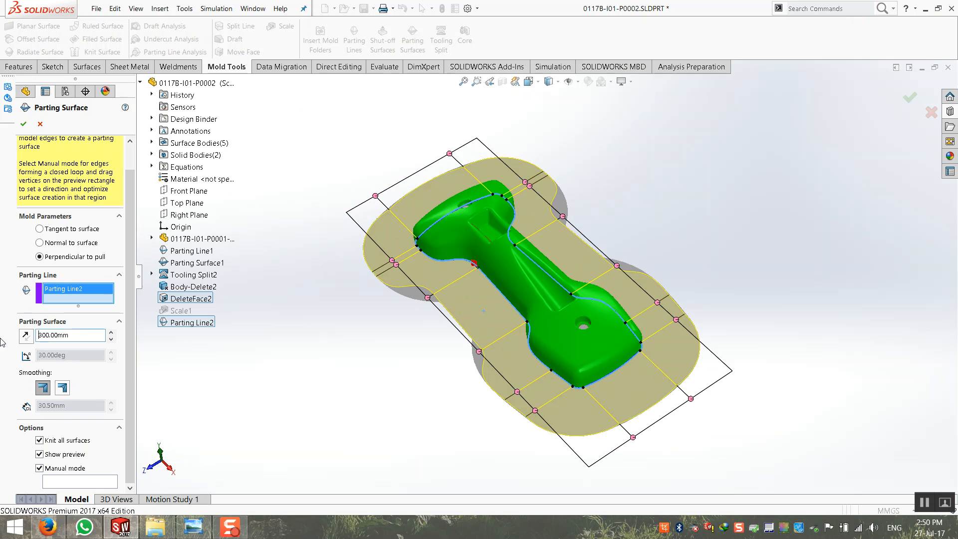
Set the parting surface distance to 500 mm and create the surface
{"action": "left_click_drag", "start_coordinate": [74, 335], "coordinate": [2, 327]}
{"action": "type", "text": "500"}
{"action": "key", "text": "Return"}
{"action": "left_click", "coordinate": [23, 124]}
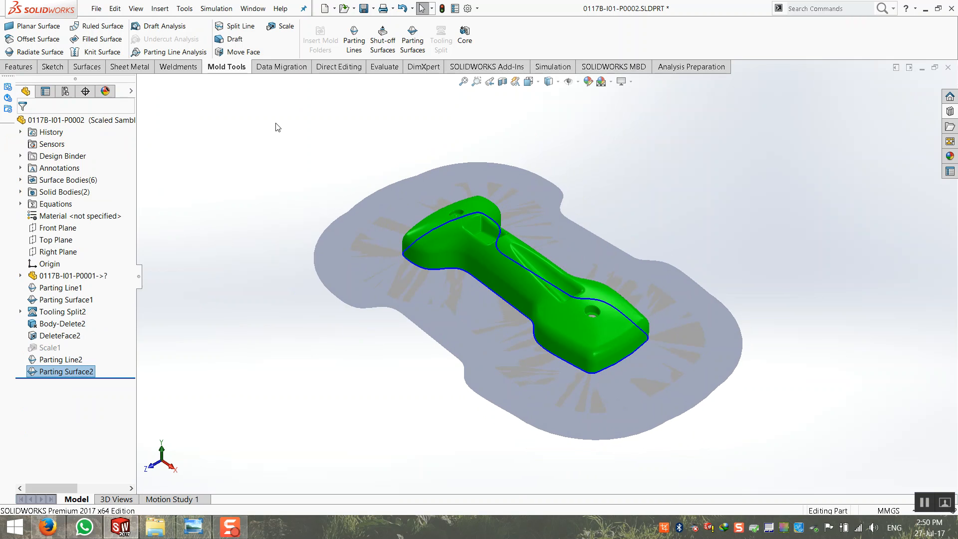
Show the part's solid bodies briefly and hide them again
{"action": "left_click", "coordinate": [358, 109]}
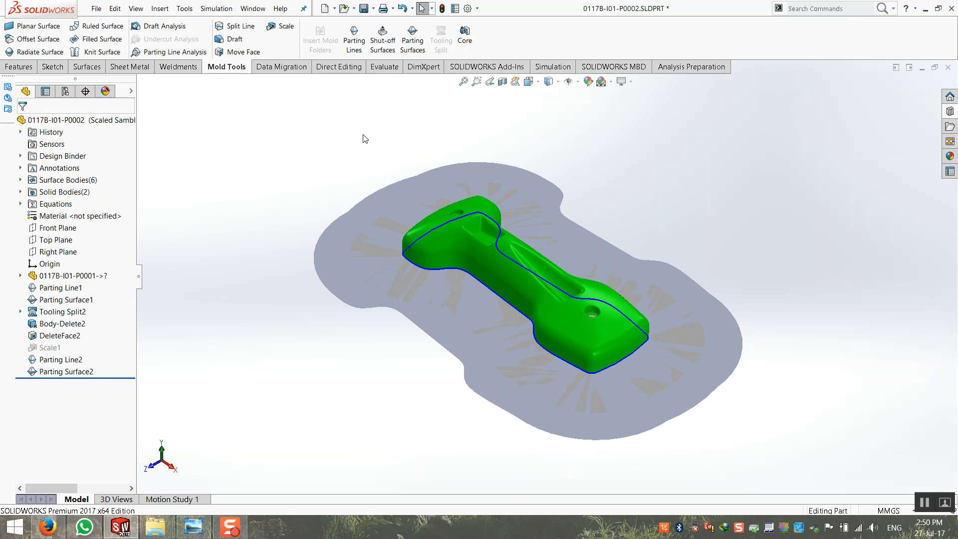
{"action": "right_click", "coordinate": [59, 192]}
{"action": "left_click", "coordinate": [71, 182]}
{"action": "right_click", "coordinate": [53, 190]}
{"action": "left_click", "coordinate": [64, 176]}
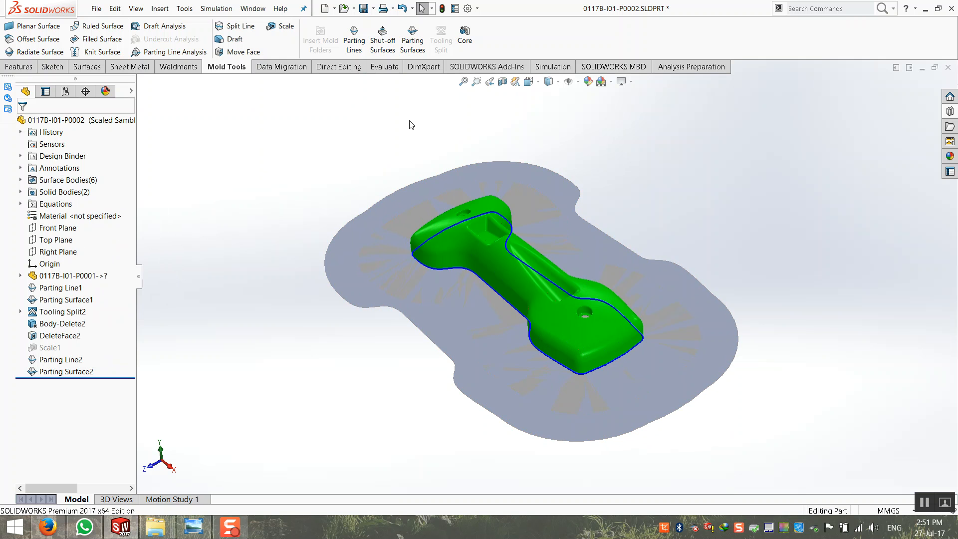
Hide the cavity surface body Parting Line1[3] so that only the core surface and parting surfaces are displayed
{"action": "middle_click_drag", "start_coordinate": [327, 209], "coordinate": [292, 230]}
{"action": "middle_click_drag", "start_coordinate": [385, 270], "coordinate": [401, 256]}
{"action": "scroll", "coordinate": [527, 267], "scroll_direction": "down", "scroll_amount": 3}
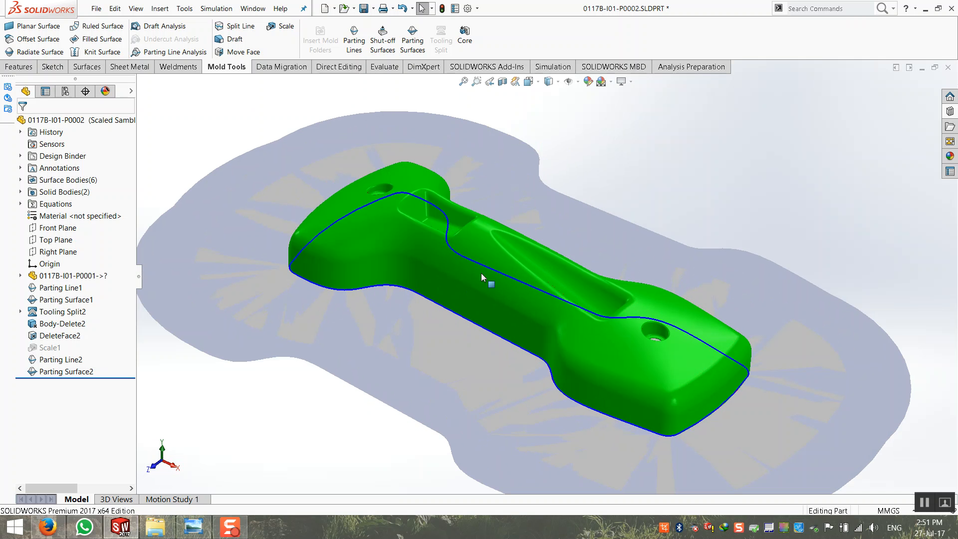
{"action": "right_click", "coordinate": [373, 252]}
{"action": "left_click", "coordinate": [361, 219]}
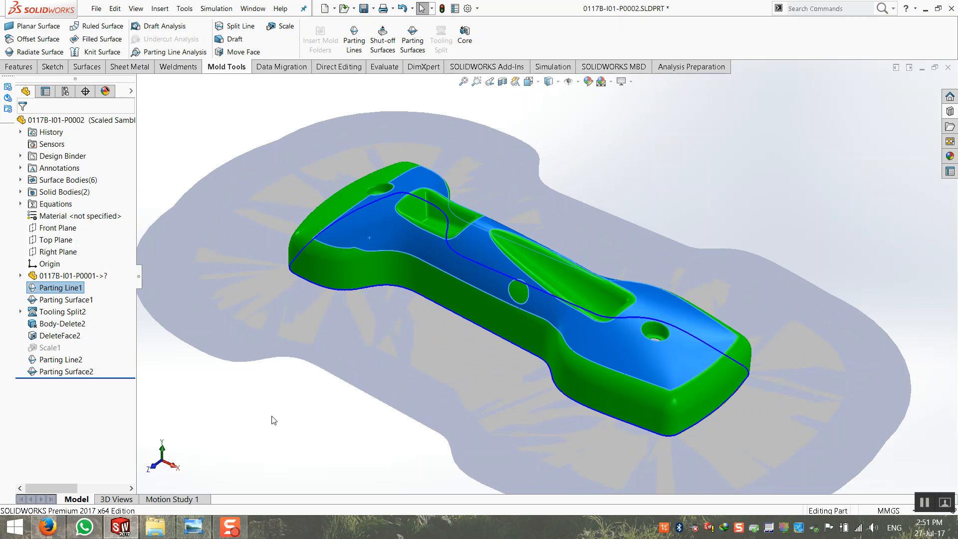
{"action": "key", "text": "Escape"}
{"action": "scroll", "coordinate": [202, 320], "scroll_direction": "up", "scroll_amount": 3}
{"action": "left_click", "coordinate": [20, 180]}
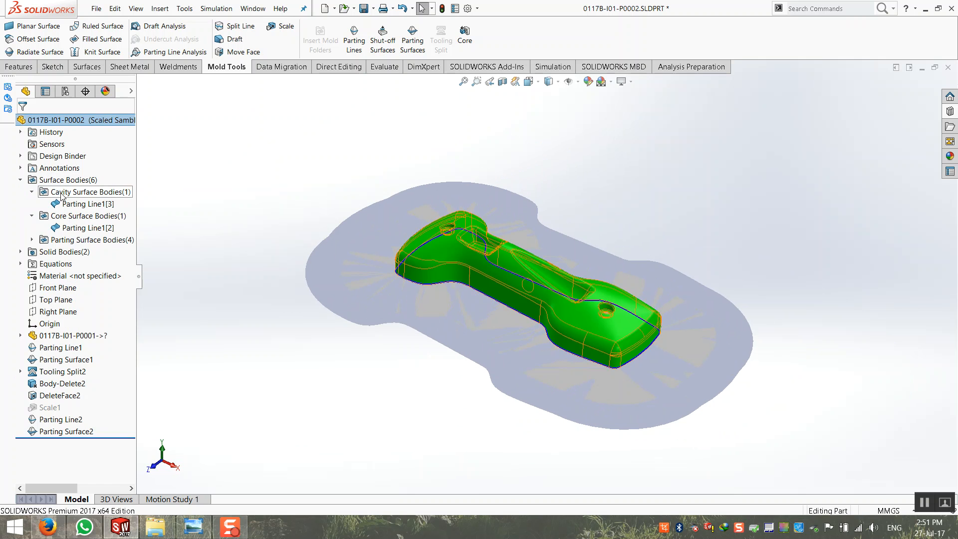
{"action": "right_click", "coordinate": [91, 204]}
{"action": "left_click", "coordinate": [98, 191]}
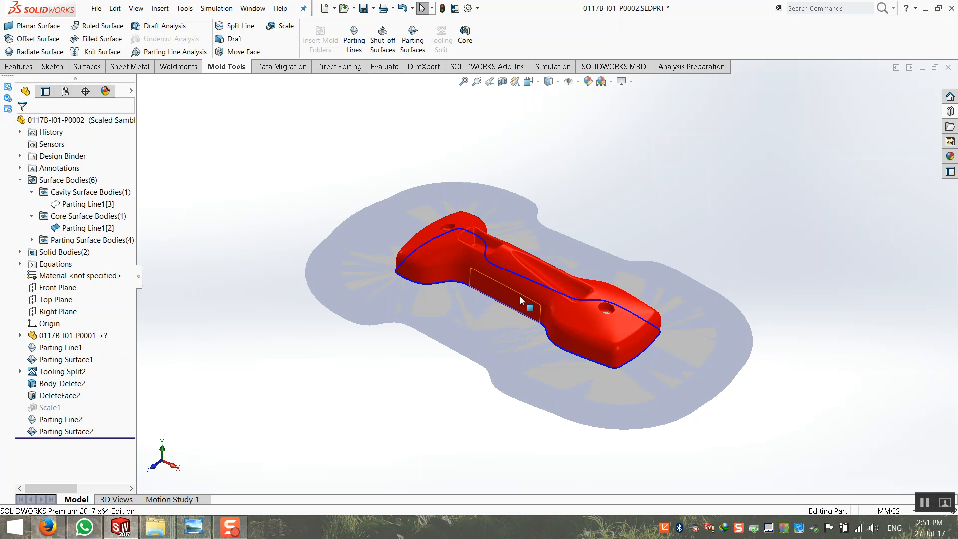
Examine the core surface and the surrounding parting surface from above and below, including a close look at their shared boundary
{"action": "scroll", "coordinate": [498, 312], "scroll_direction": "down", "scroll_amount": 3}
{"action": "middle_click_drag", "start_coordinate": [466, 286], "coordinate": [448, 298]}
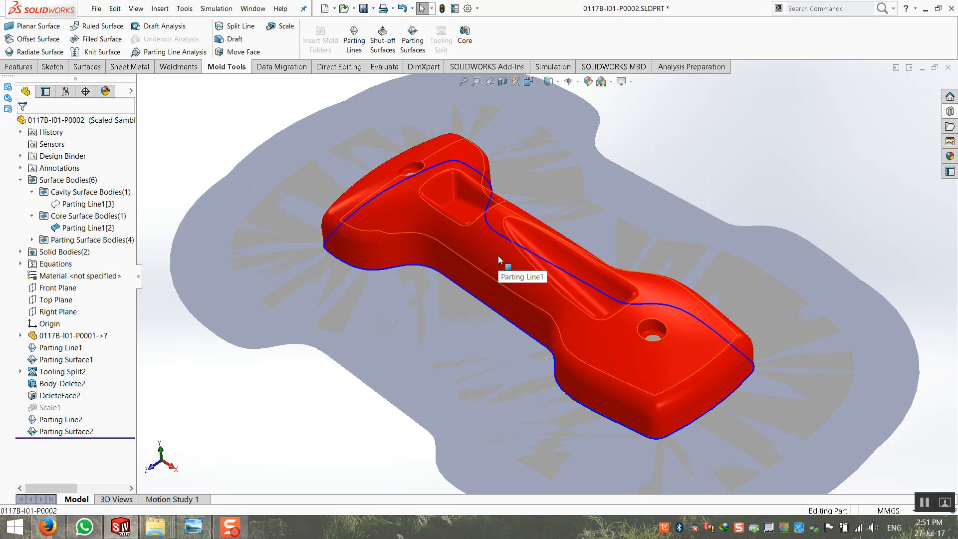
{"action": "middle_click_drag", "start_coordinate": [503, 268], "coordinate": [501, 238]}
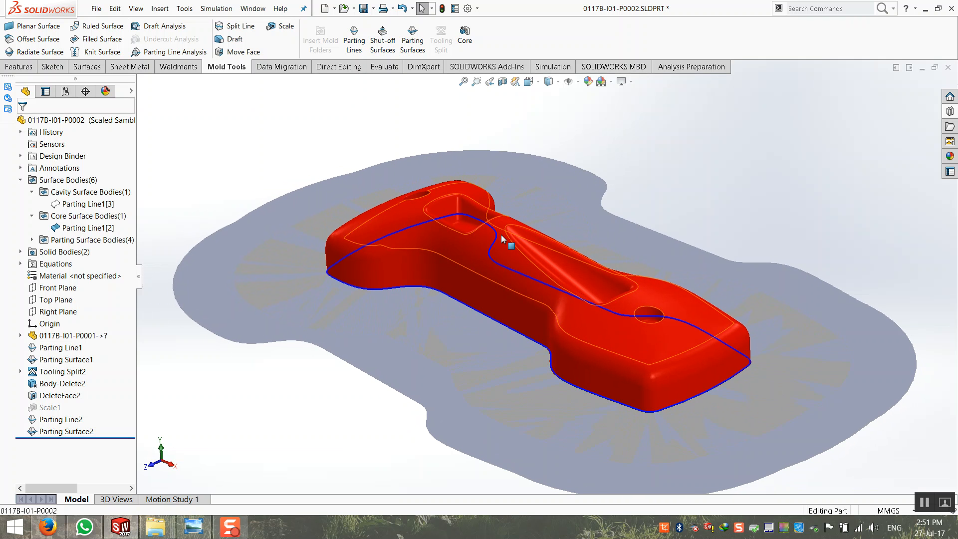
{"action": "middle_click_drag", "start_coordinate": [502, 238], "coordinate": [419, 359]}
{"action": "scroll", "coordinate": [494, 378], "scroll_direction": "down", "scroll_amount": 4}
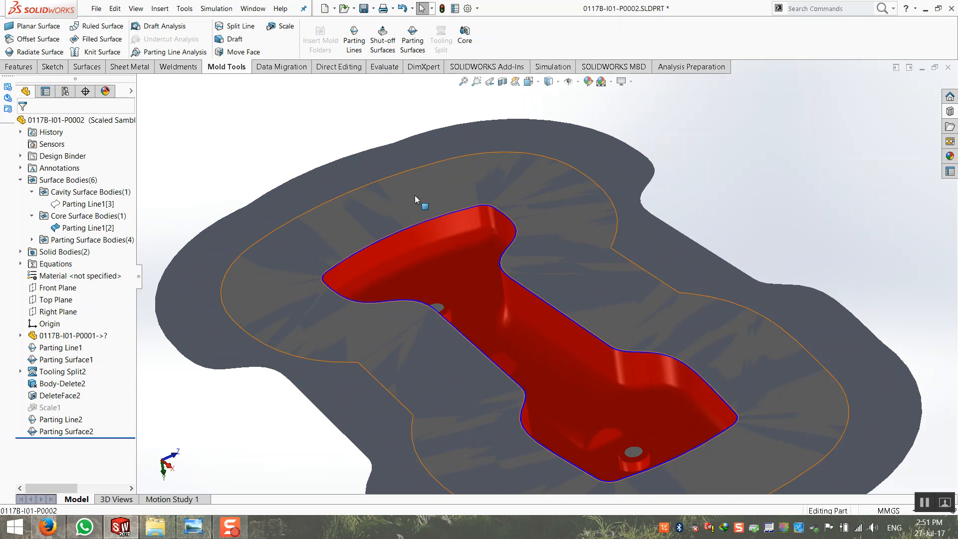
{"action": "scroll", "coordinate": [620, 406], "scroll_direction": "down", "scroll_amount": 4}
{"action": "scroll", "coordinate": [323, 284], "scroll_direction": "up", "scroll_amount": 1}
{"action": "scroll", "coordinate": [292, 265], "scroll_direction": "down", "scroll_amount": 6}
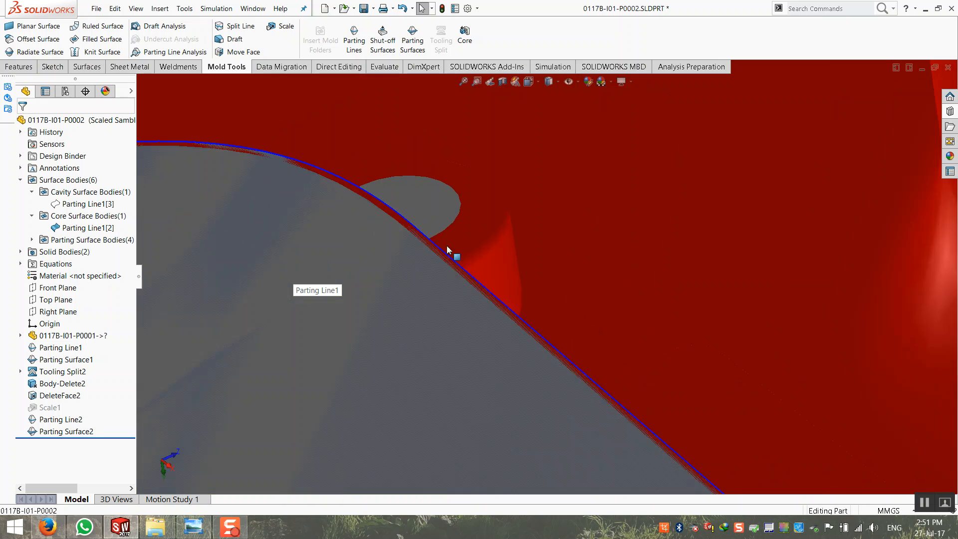
{"action": "scroll", "coordinate": [464, 252], "scroll_direction": "up", "scroll_amount": 2}
{"action": "scroll", "coordinate": [449, 299], "scroll_direction": "up", "scroll_amount": 5}
{"action": "scroll", "coordinate": [448, 299], "scroll_direction": "up", "scroll_amount": 5}
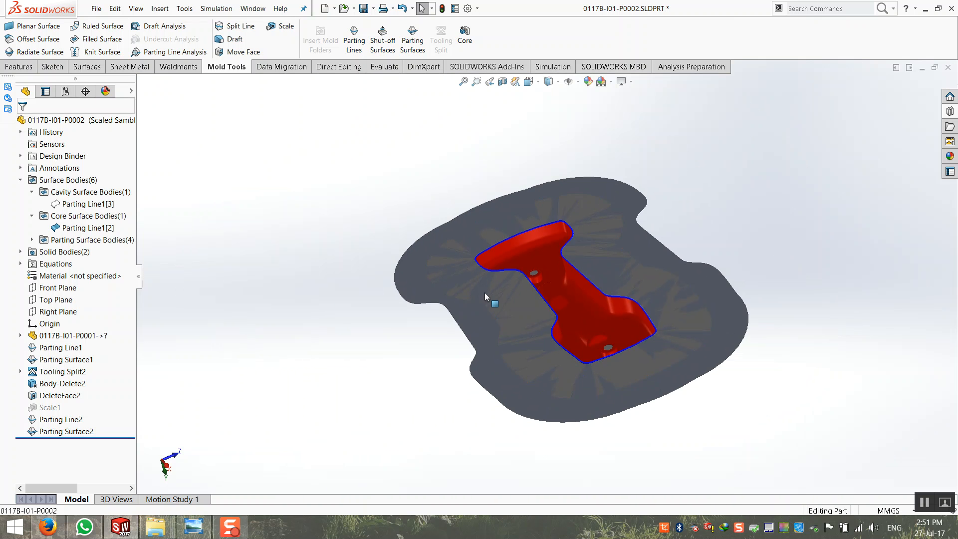
{"action": "scroll", "coordinate": [484, 294], "scroll_direction": "down", "scroll_amount": 1}
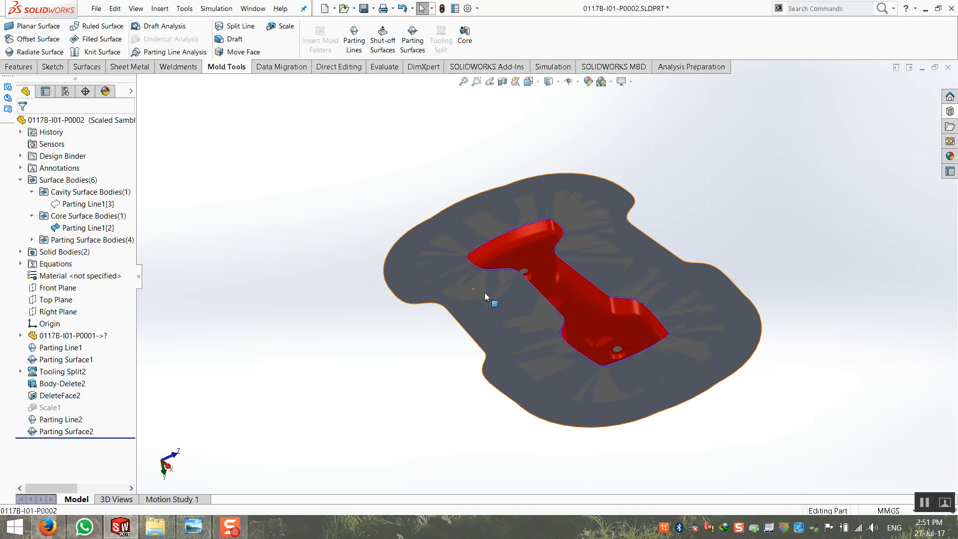
Highlight an inner face of the core surface, inspect it from the upper side, and clear the selection
{"action": "left_click", "coordinate": [533, 263]}
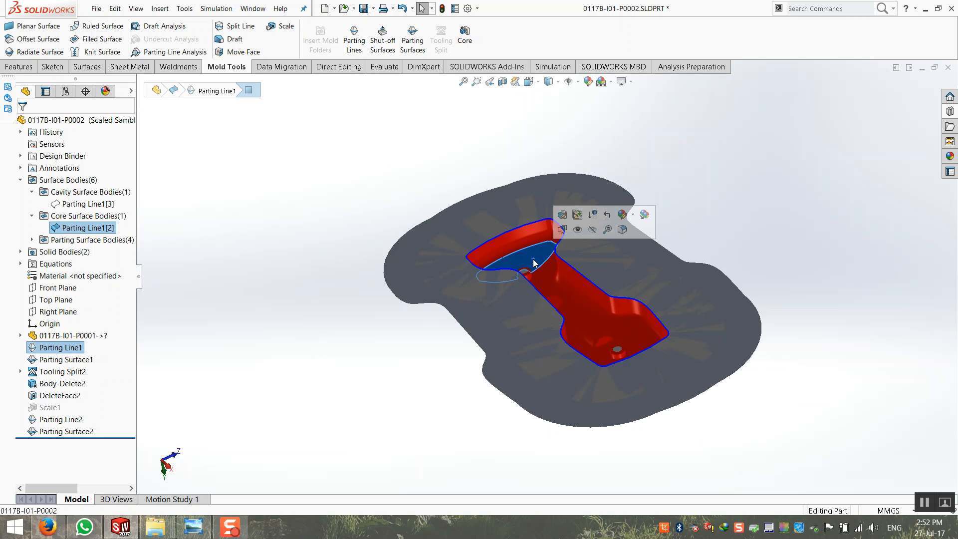
{"action": "middle_click_drag", "start_coordinate": [539, 259], "coordinate": [673, 324]}
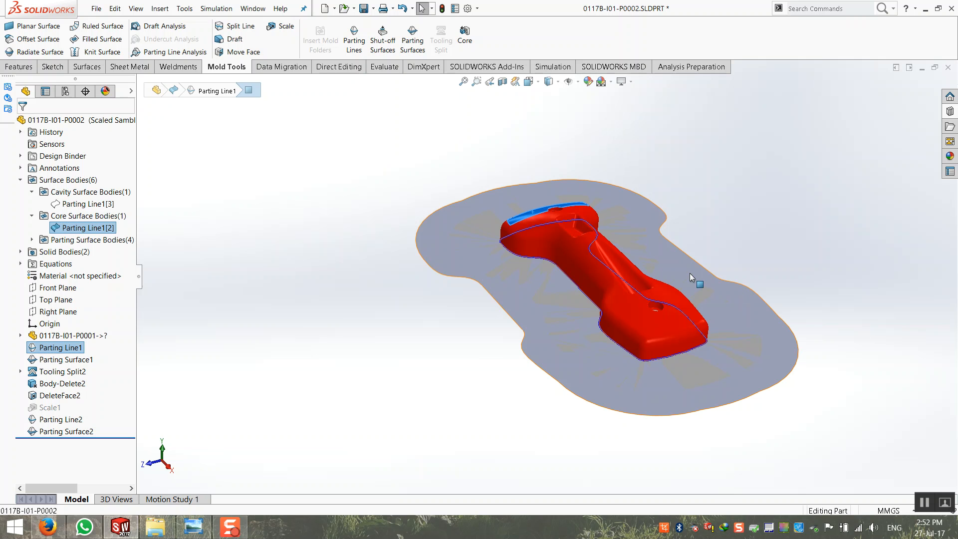
{"action": "middle_click_drag", "start_coordinate": [570, 165], "coordinate": [714, 162]}
{"action": "left_click", "coordinate": [713, 161]}
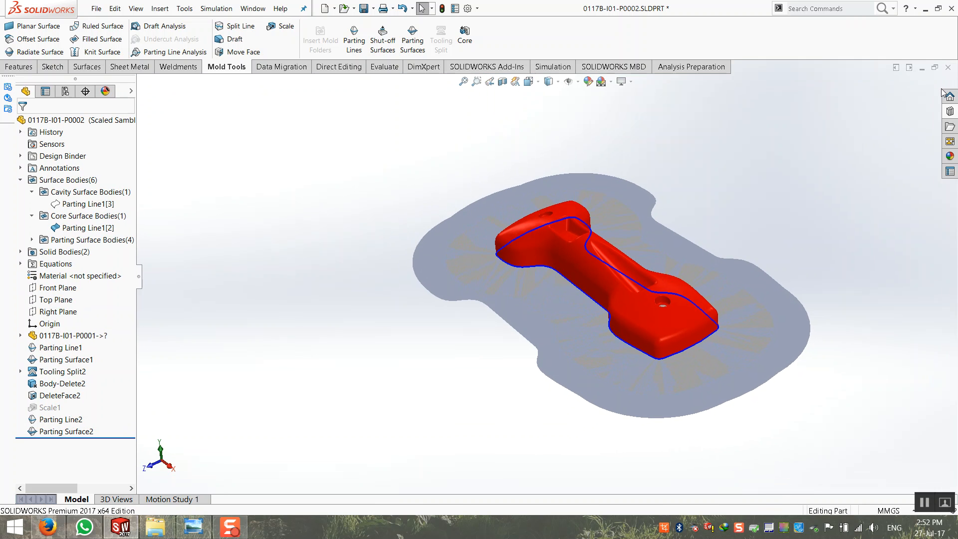
Close part 0117B-I01-P0002 without saving its changes
{"action": "left_click", "coordinate": [950, 70]}
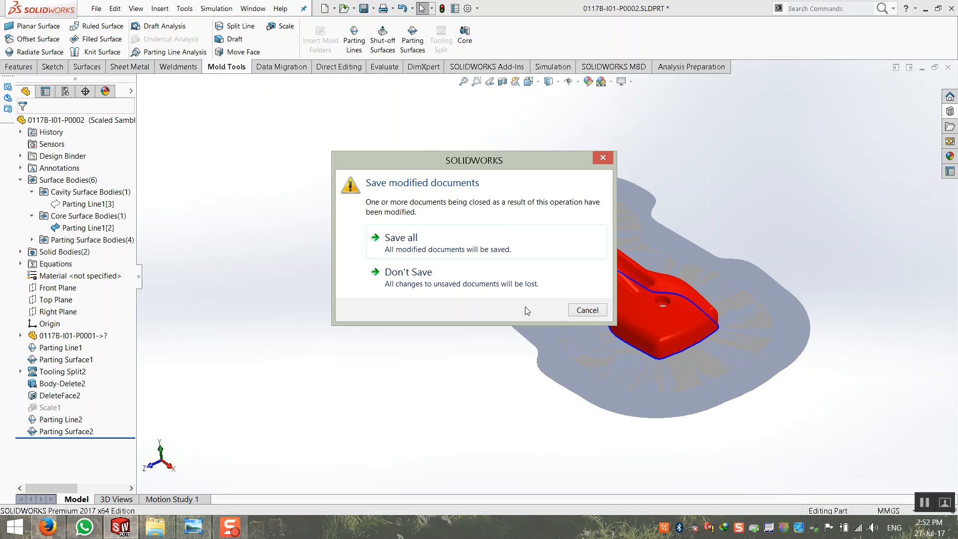
{"action": "left_click", "coordinate": [480, 282]}
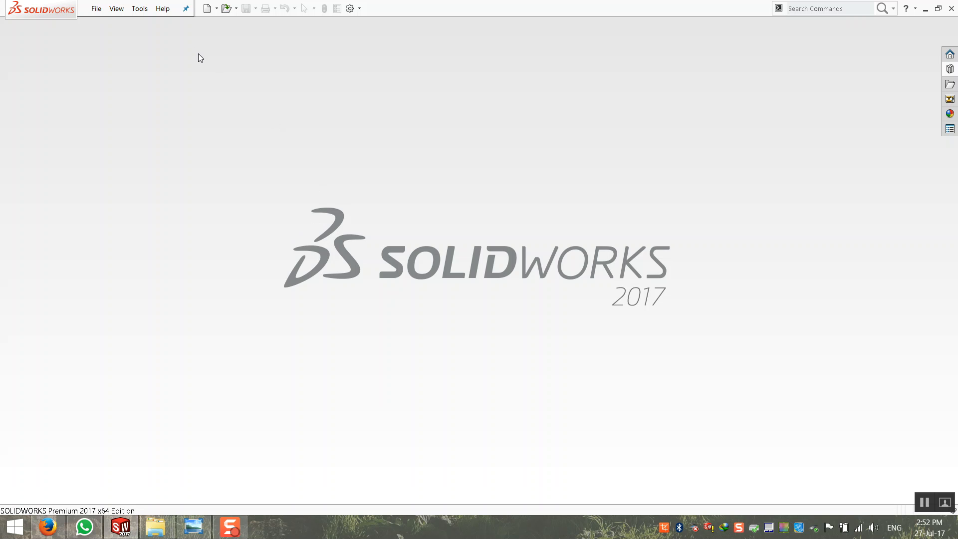
{"action": "left_click", "coordinate": [96, 9]}
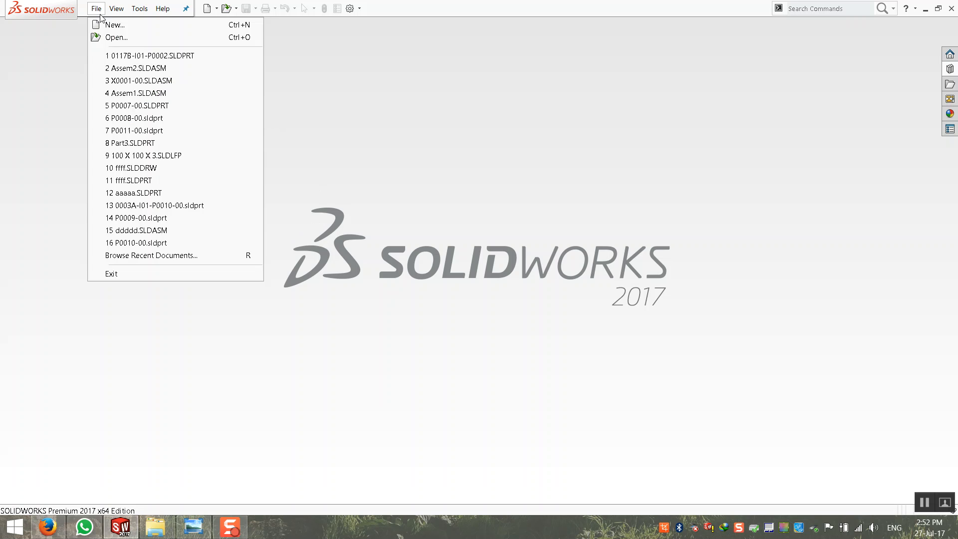
{"action": "left_click", "coordinate": [114, 28]}
{"action": "left_click", "coordinate": [520, 344]}
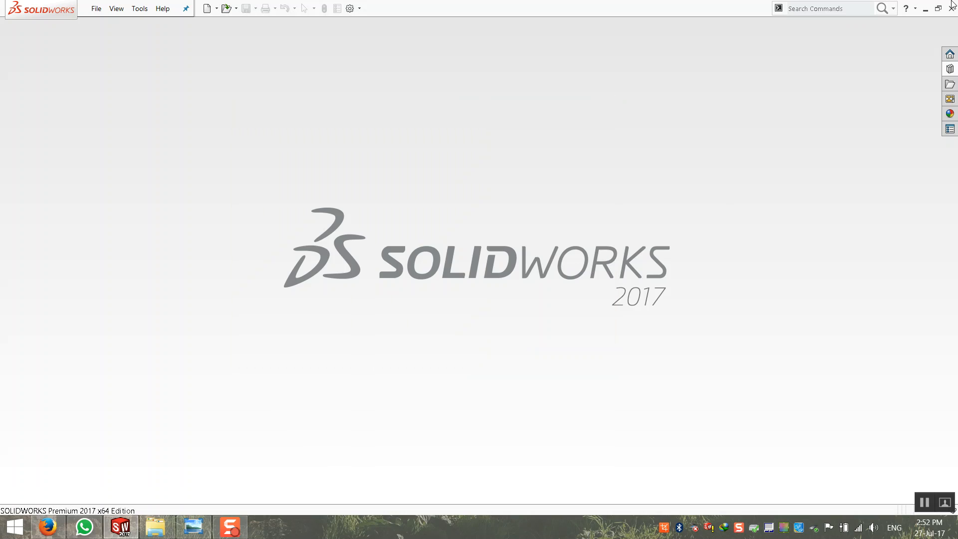
{"action": "left_click", "coordinate": [925, 14]}
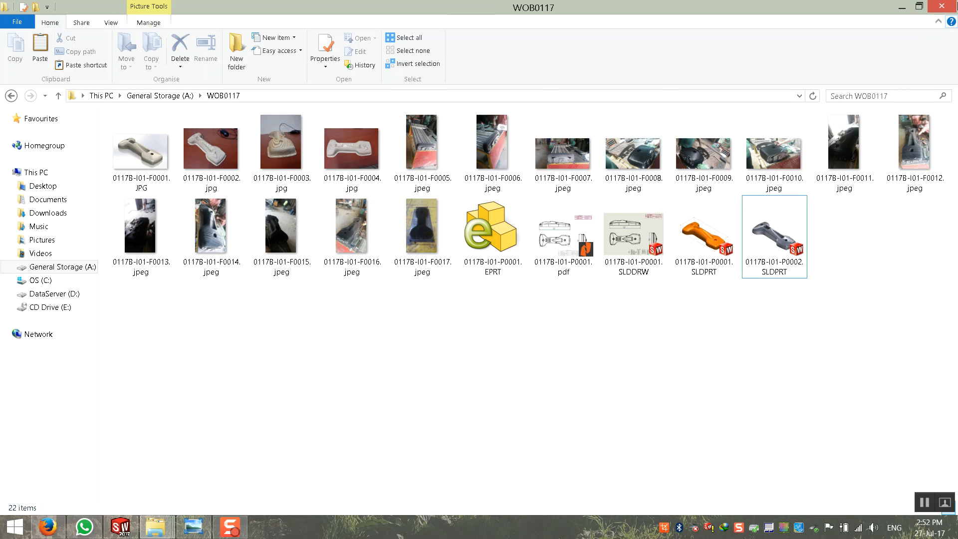
{"action": "key", "text": "super+d"}
{"action": "left_click", "coordinate": [120, 527]}
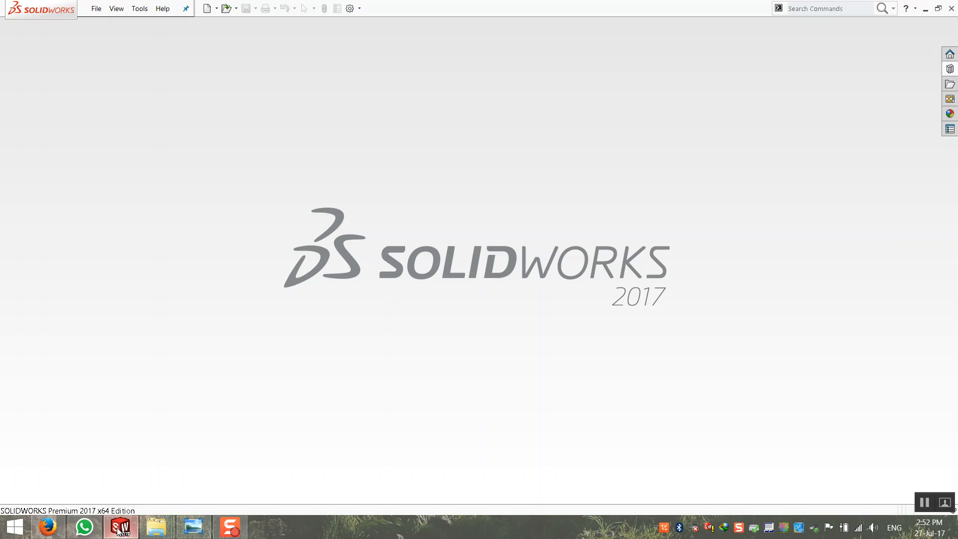
Create a new part document
{"action": "left_click", "coordinate": [96, 8]}
{"action": "left_click", "coordinate": [105, 27]}
{"action": "left_click", "coordinate": [268, 149]}
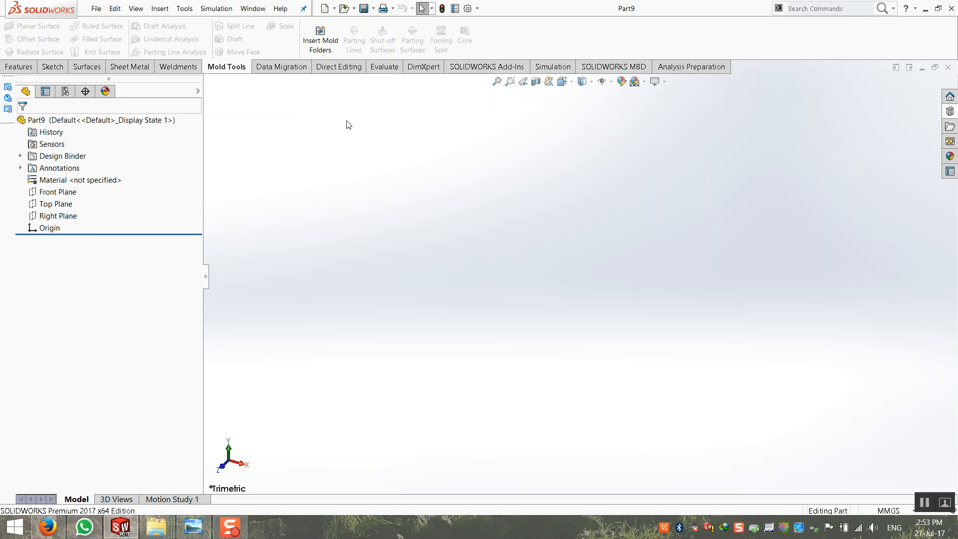
Start an Extruded Boss/Base on the Top Plane and sketch a center rectangle about 216 by 117 mm centered on the origin
{"action": "left_click", "coordinate": [18, 66]}
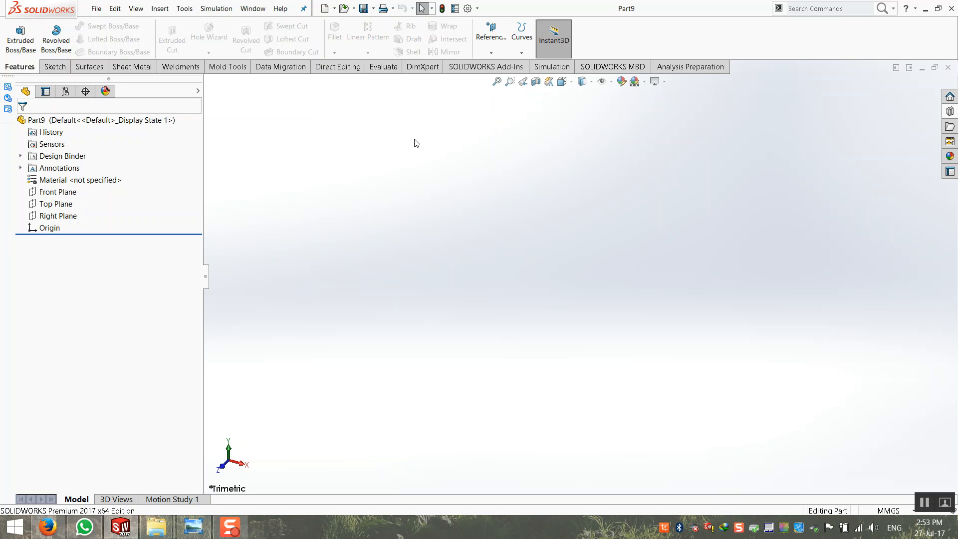
{"action": "left_click", "coordinate": [18, 50]}
{"action": "left_click", "coordinate": [378, 280]}
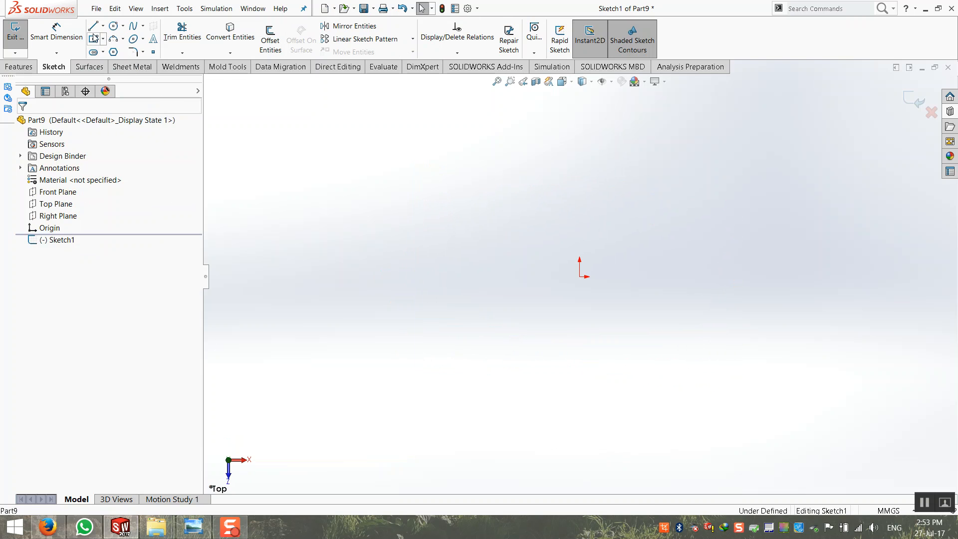
{"action": "left_click", "coordinate": [93, 38]}
{"action": "left_click", "coordinate": [579, 276]}
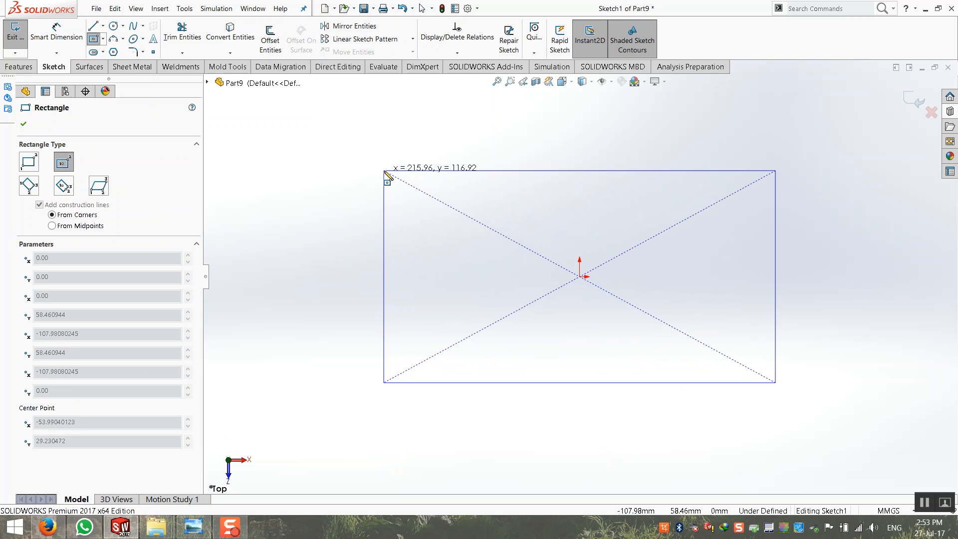
{"action": "left_click", "coordinate": [384, 171]}
Dimension the base rectangle to 200 mm wide and 100 mm high
{"action": "left_click", "coordinate": [65, 42]}
{"action": "left_click", "coordinate": [464, 170]}
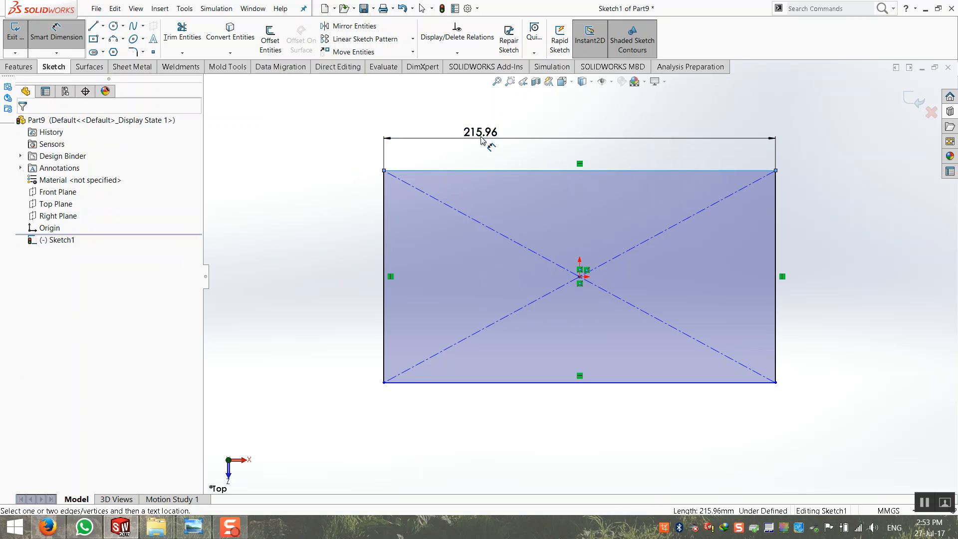
{"action": "left_click", "coordinate": [482, 142]}
{"action": "type", "text": "200"}
{"action": "key", "text": "Return"}
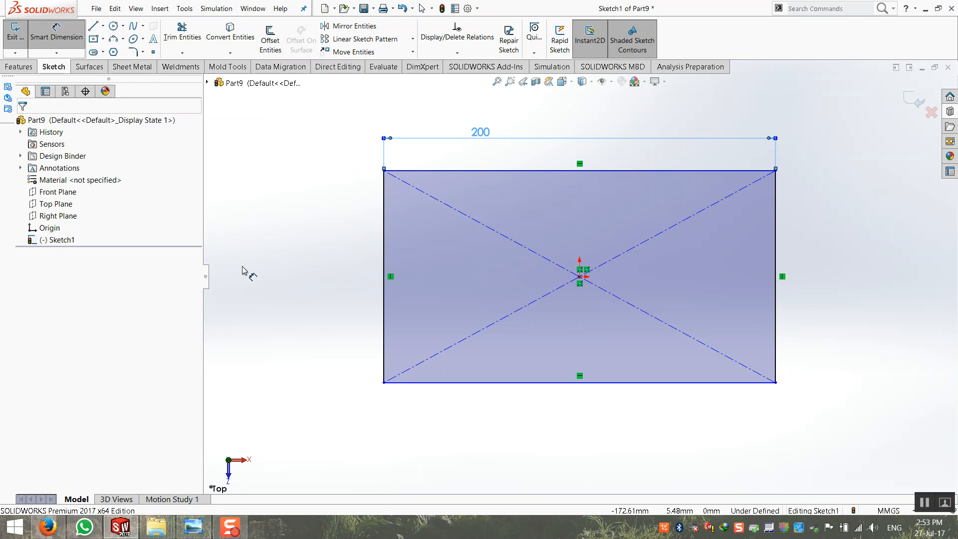
{"action": "left_click", "coordinate": [383, 269]}
{"action": "left_click", "coordinate": [343, 269]}
{"action": "type", "text": "100"}
{"action": "key", "text": "Return"}
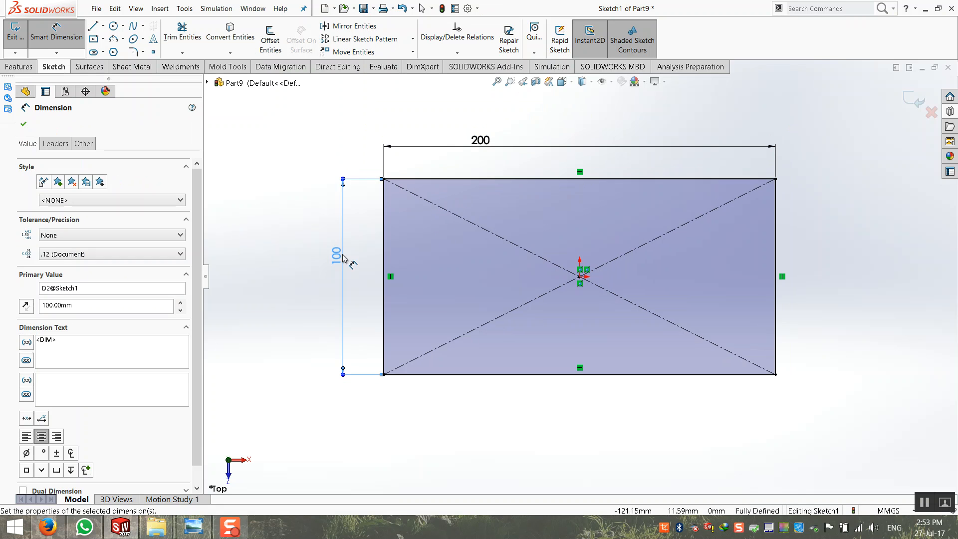
Finish the base sketch and extrude the rectangle 30 mm as a blind boss
{"action": "left_click", "coordinate": [905, 99]}
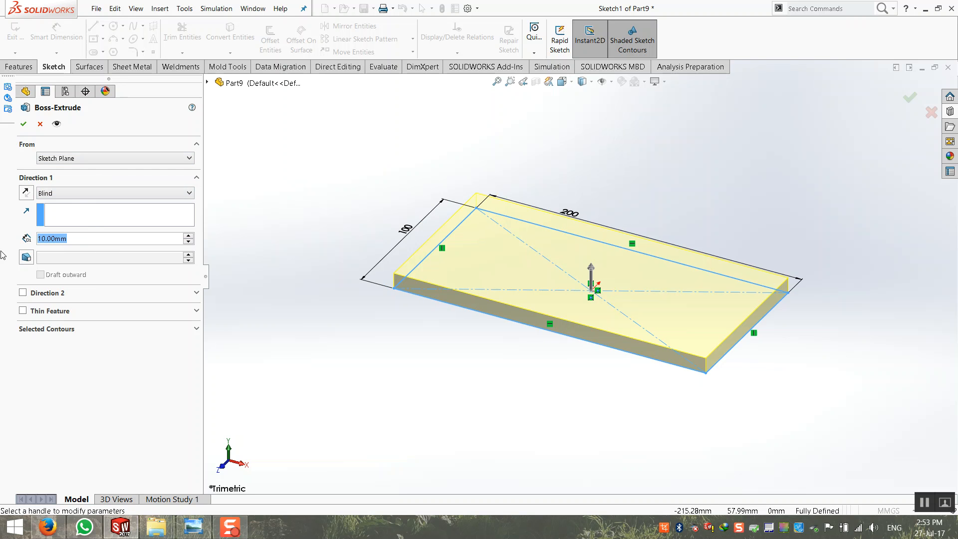
{"action": "type", "text": "30"}
{"action": "key", "text": "Return"}
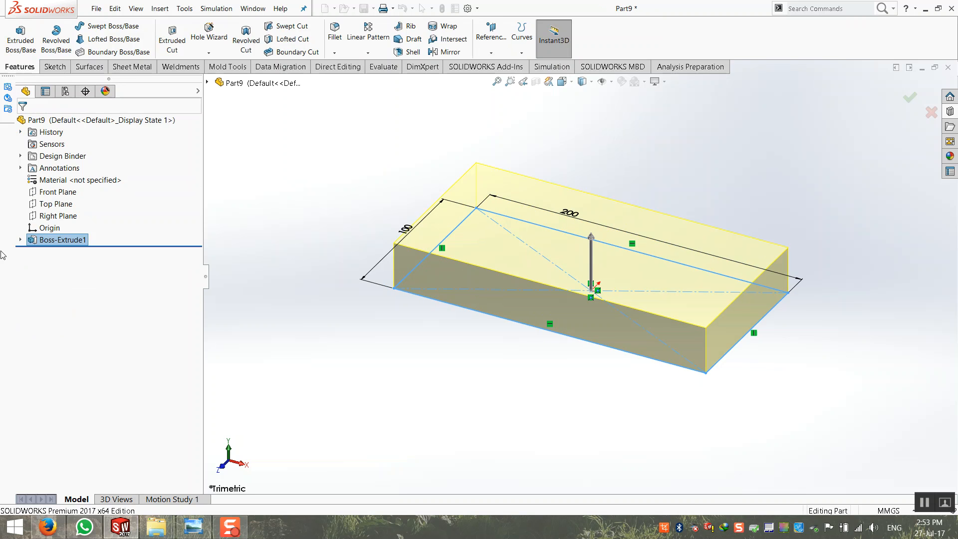
Deselect the new block and turn on the perspective display
{"action": "left_click", "coordinate": [301, 165]}
{"action": "middle_click_drag", "start_coordinate": [536, 196], "coordinate": [531, 199]}
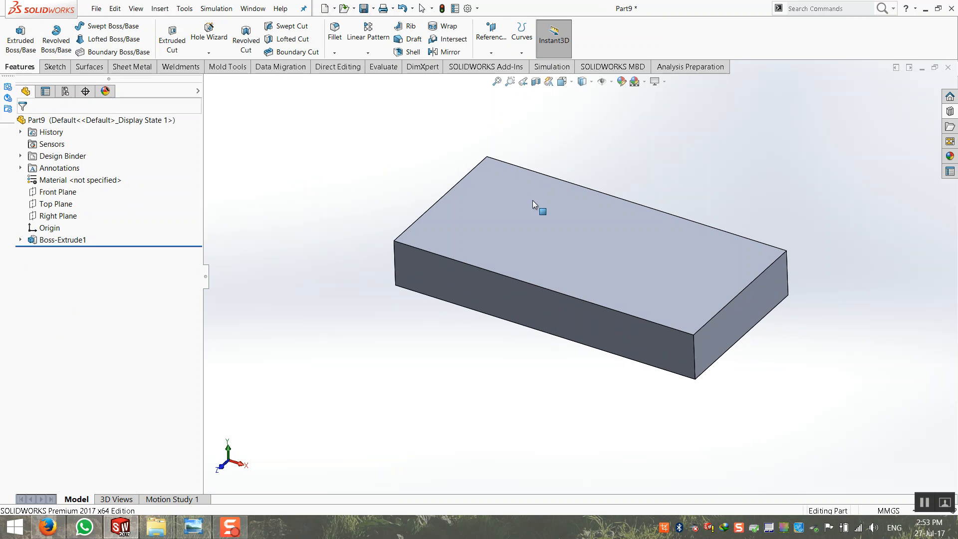
{"action": "left_click", "coordinate": [666, 80]}
{"action": "left_click", "coordinate": [683, 131]}
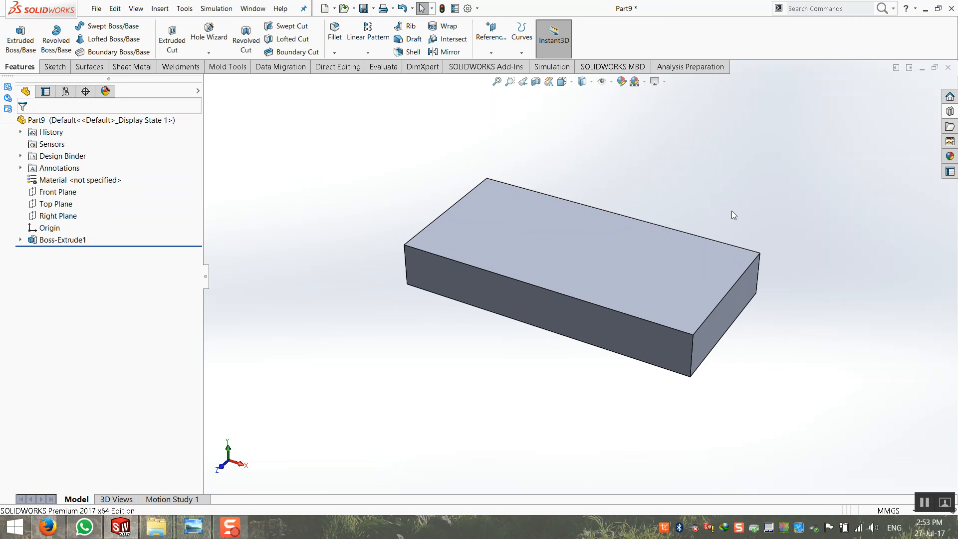
{"action": "double_click", "coordinate": [526, 255]}
{"action": "left_click", "coordinate": [316, 225]}
{"action": "left_click", "coordinate": [508, 286]}
{"action": "middle_click_drag", "start_coordinate": [474, 363], "coordinate": [422, 383]}
{"action": "left_click", "coordinate": [420, 383]}
{"action": "left_click", "coordinate": [65, 91]}
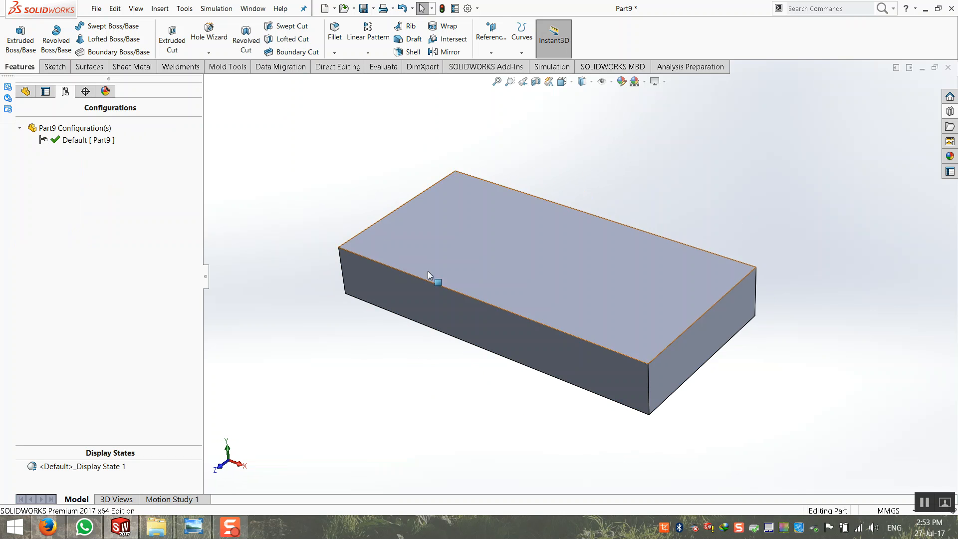
Fillet the block's top face edges and its four vertical corner edges with a 10 mm radius
{"action": "left_click", "coordinate": [335, 32]}
{"action": "left_click", "coordinate": [459, 214]}
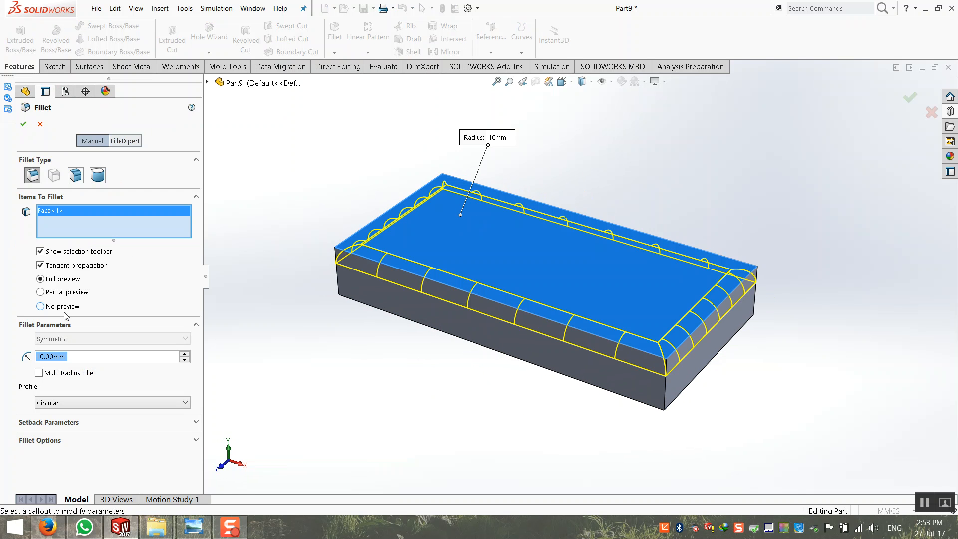
{"action": "left_click", "coordinate": [338, 274]}
{"action": "left_click", "coordinate": [446, 193]}
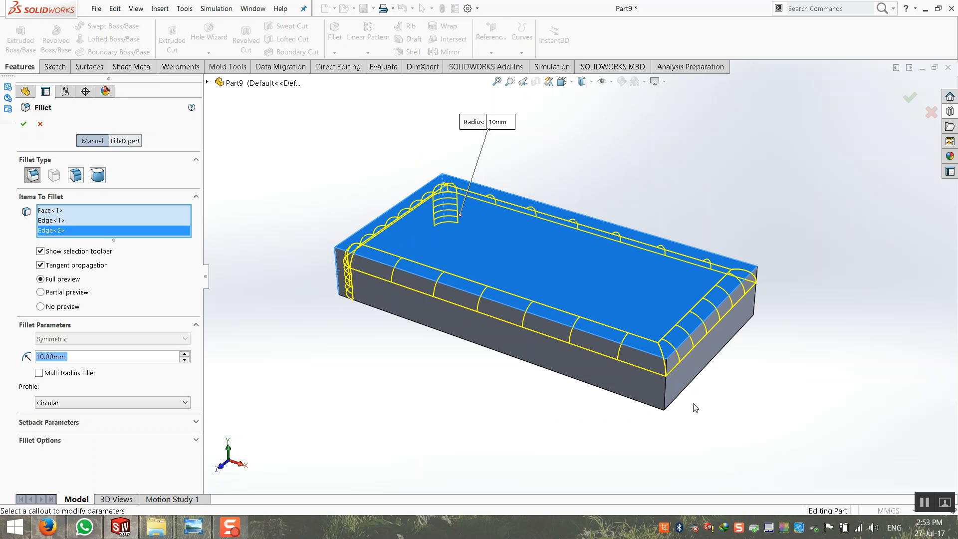
{"action": "left_click", "coordinate": [668, 394]}
{"action": "left_click", "coordinate": [756, 309]}
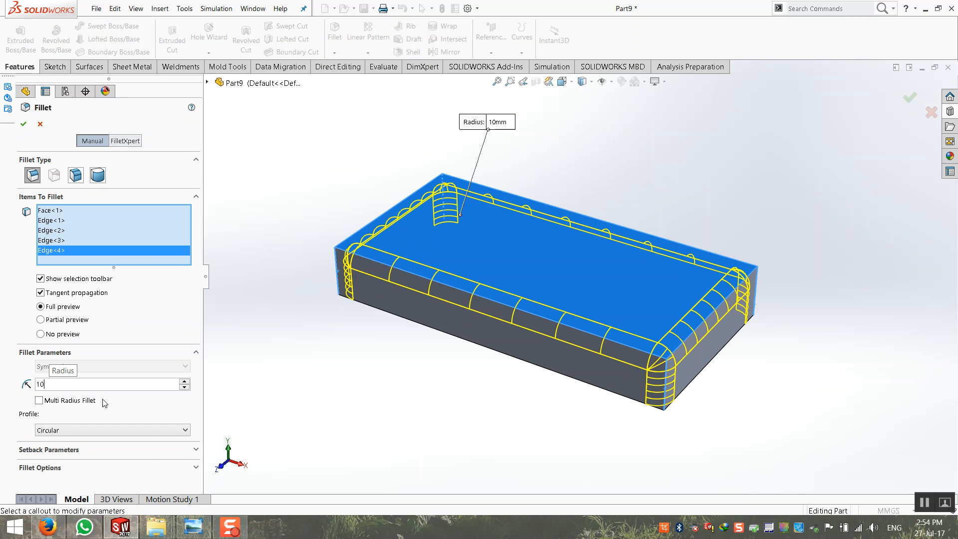
{"action": "key", "text": "Return"}
{"action": "key", "text": "Return"}
{"action": "middle_click_drag", "start_coordinate": [521, 367], "coordinate": [434, 429]}
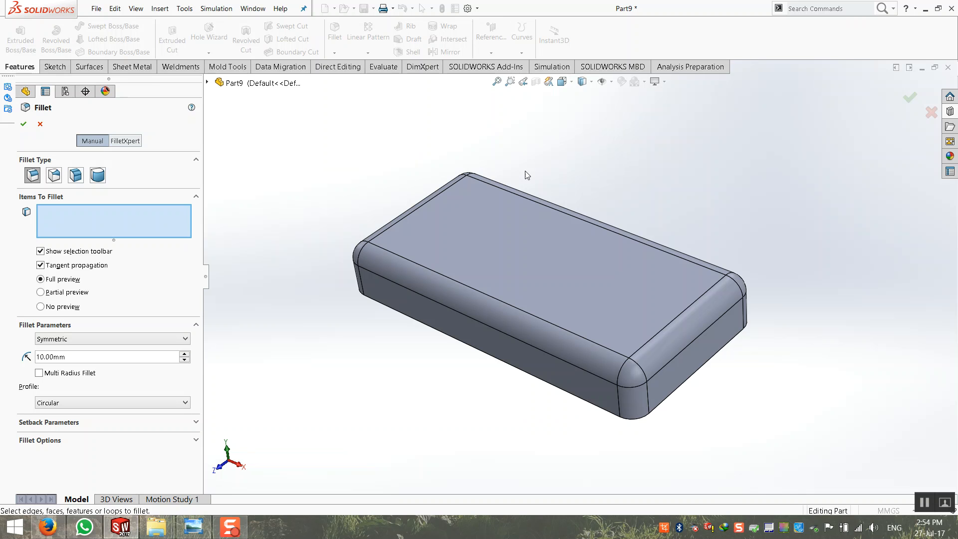
{"action": "left_click", "coordinate": [427, 288]}
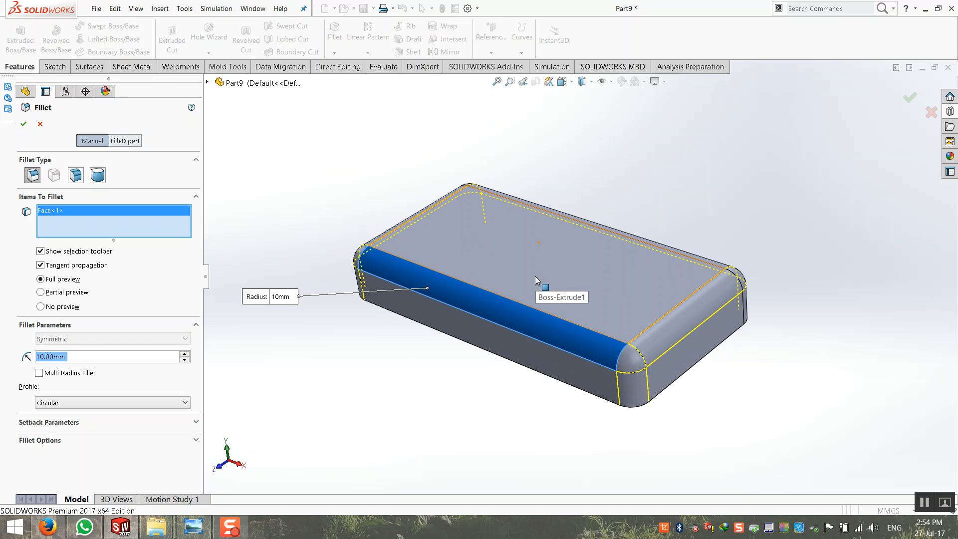
{"action": "middle_click_drag", "start_coordinate": [391, 346], "coordinate": [399, 348]}
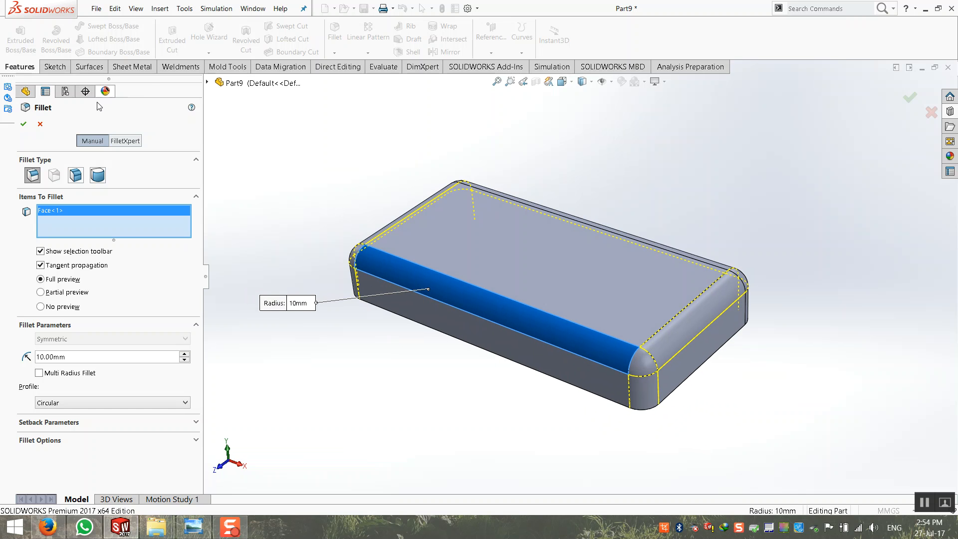
{"action": "left_click", "coordinate": [40, 124]}
Start an Extruded Cut on the block's top face and sketch a center rectangle about 131 by 53 mm centered on the origin
{"action": "left_click", "coordinate": [172, 38]}
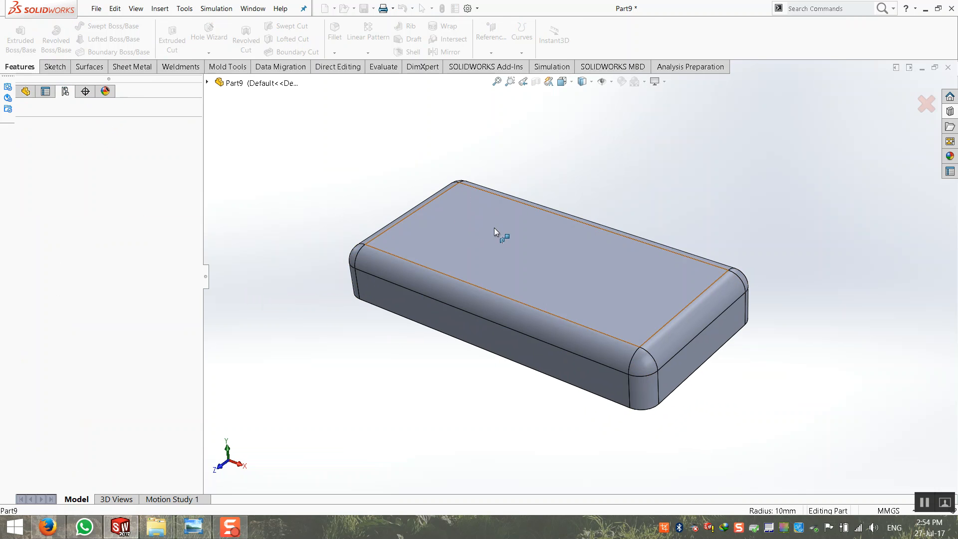
{"action": "left_click", "coordinate": [493, 228]}
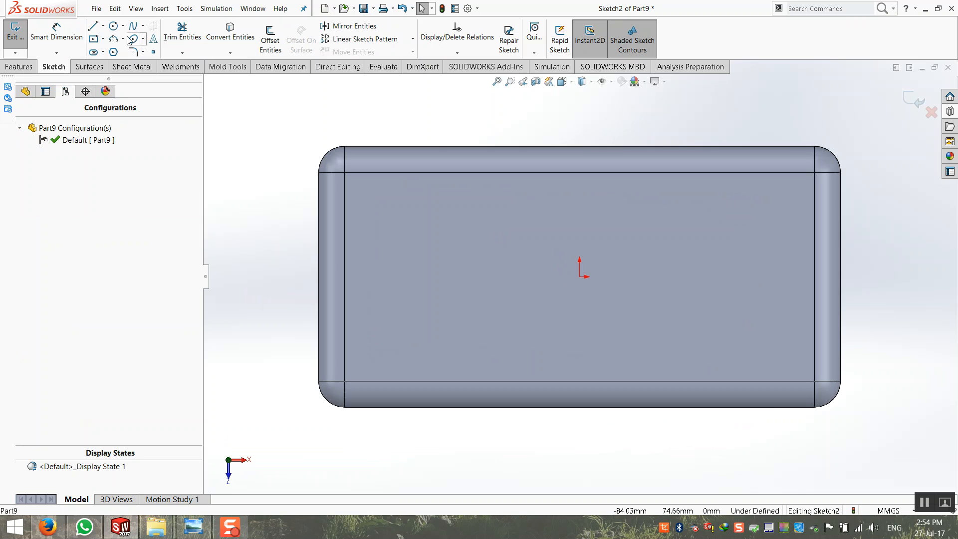
{"action": "left_click", "coordinate": [93, 38]}
{"action": "left_click", "coordinate": [579, 277]}
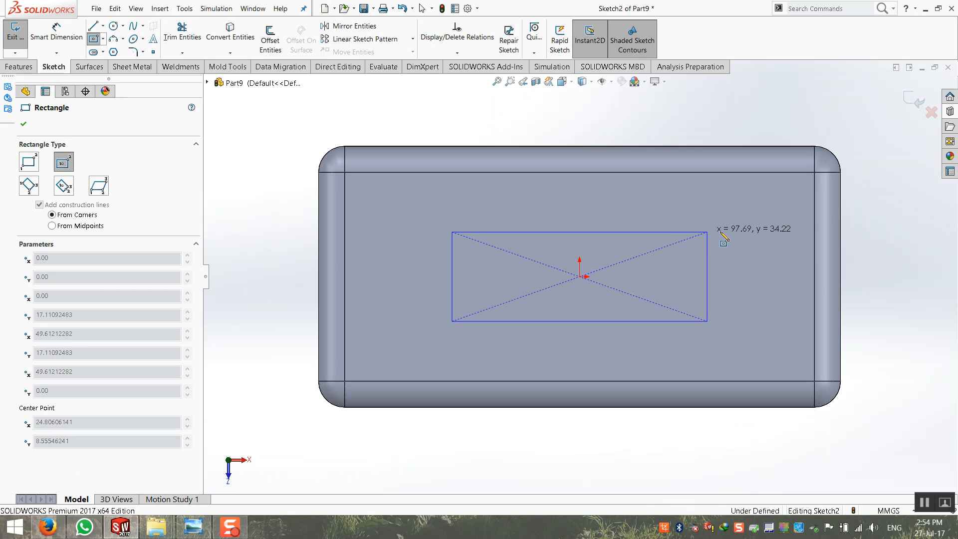
{"action": "left_click", "coordinate": [749, 207]}
Dimension the cut rectangle to 130 mm wide and 50 mm high
{"action": "left_click", "coordinate": [58, 40]}
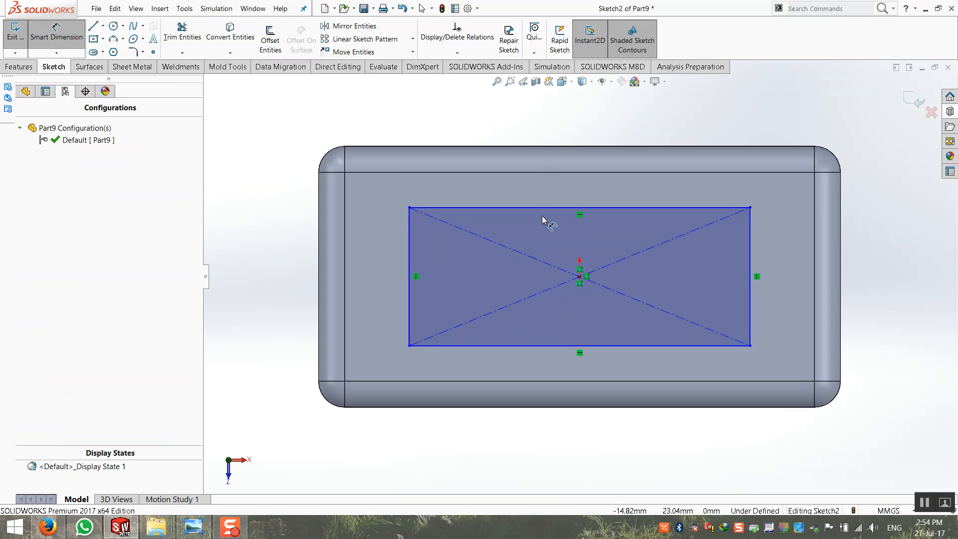
{"action": "left_click", "coordinate": [552, 207]}
{"action": "left_click", "coordinate": [577, 117]}
{"action": "type", "text": "130.57834253mm"}
{"action": "key", "text": "Return"}
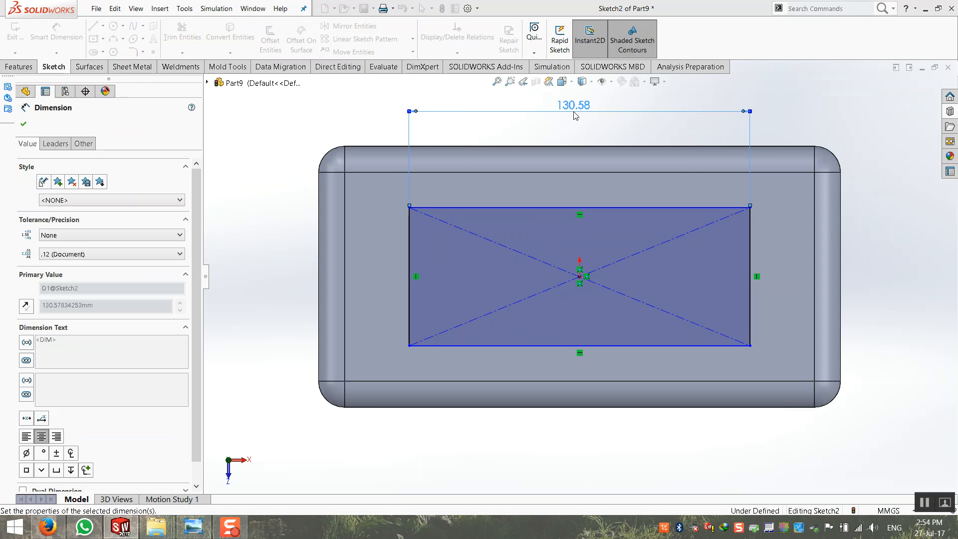
{"action": "left_click", "coordinate": [410, 229]}
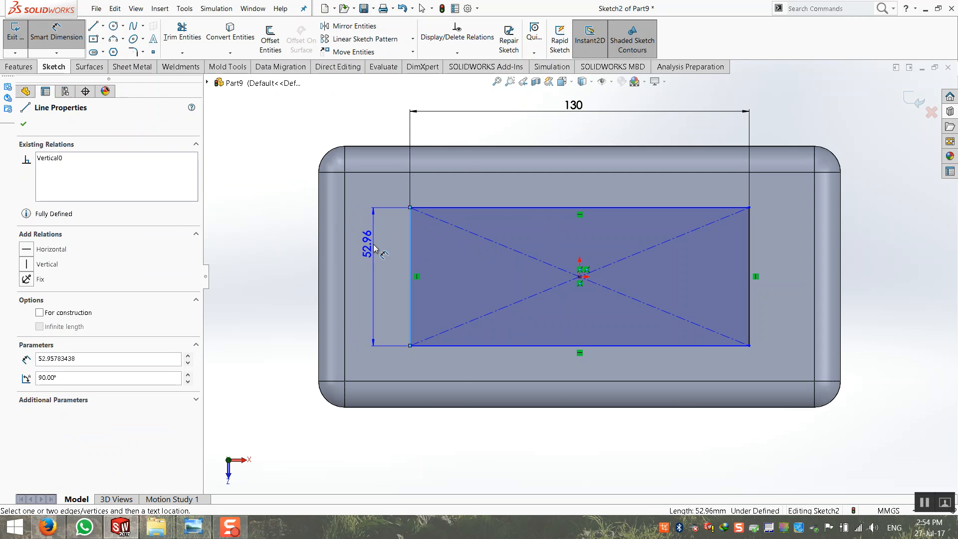
{"action": "left_click", "coordinate": [373, 247]}
{"action": "type", "text": "50"}
{"action": "key", "text": "Return"}
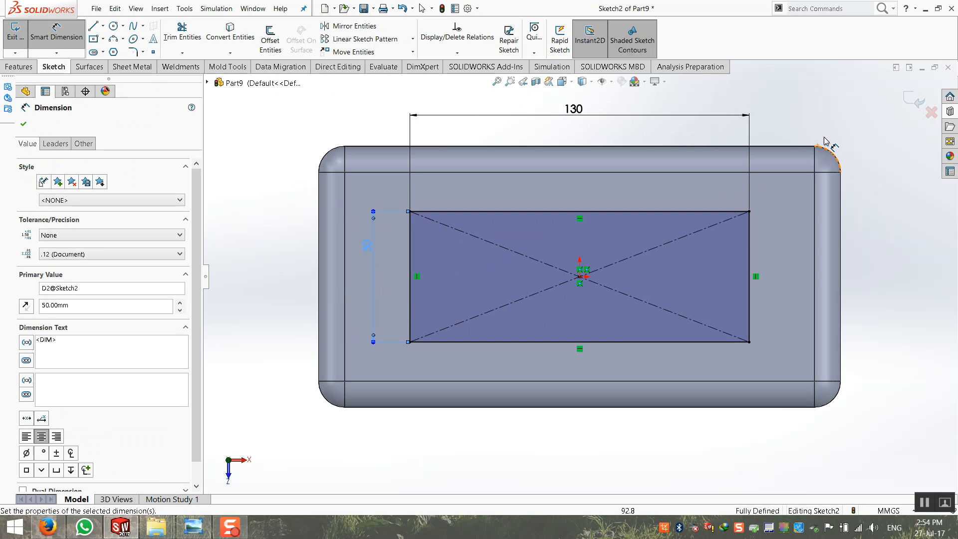
Finish the cut sketch and cut the rectangle completely through the block
{"action": "left_click", "coordinate": [908, 98]}
{"action": "mouse_move", "coordinate": [518, 239]}
{"action": "middle_mouse_down"}
{"action": "mouse_move", "coordinate": [486, 159]}
{"action": "mouse_move", "coordinate": [449, 170]}
{"action": "middle_mouse_up"}
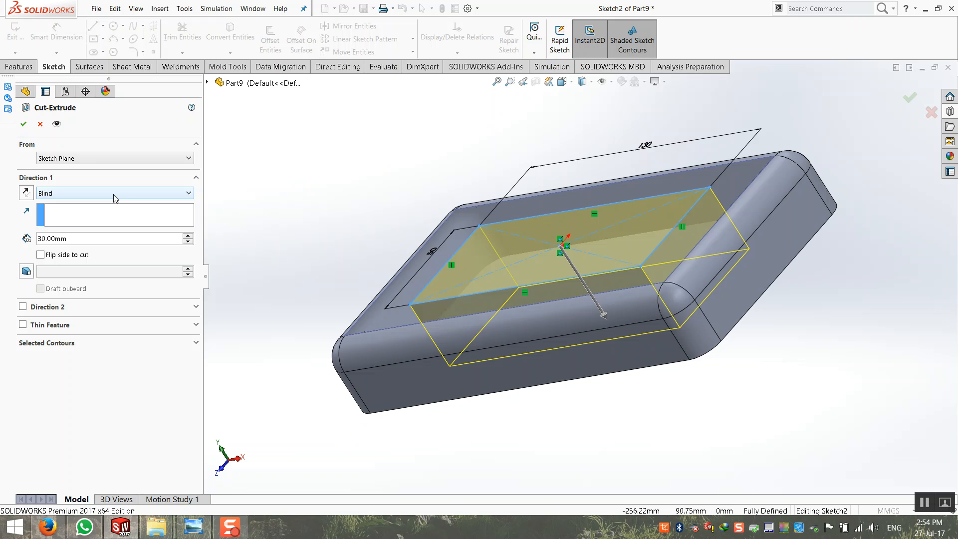
{"action": "left_click", "coordinate": [114, 193]}
{"action": "left_click", "coordinate": [60, 211]}
{"action": "left_click", "coordinate": [23, 124]}
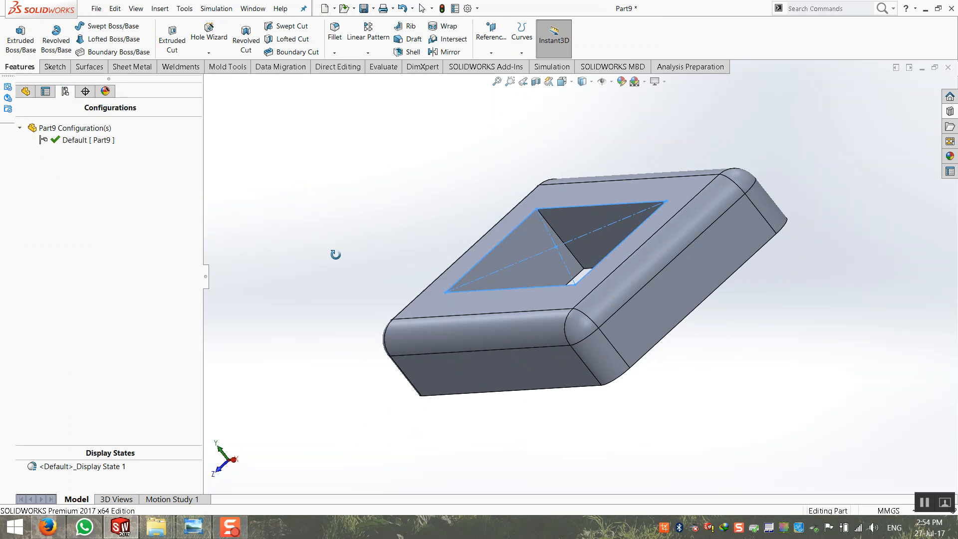
{"action": "middle_click_drag", "start_coordinate": [336, 252], "coordinate": [310, 182]}
Fillet the opening's four vertical corner edges and its upper rim with a 5 mm radius
{"action": "left_click", "coordinate": [335, 32]}
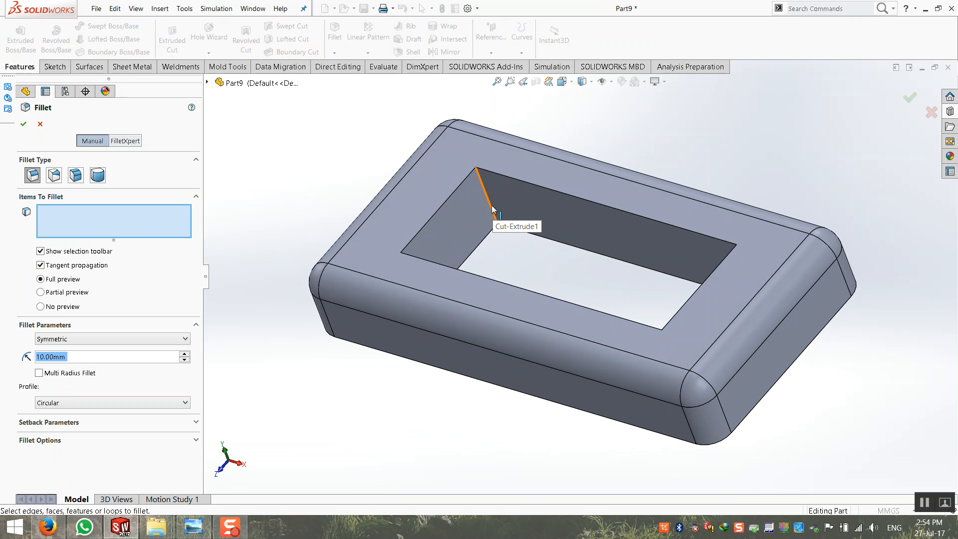
{"action": "left_click", "coordinate": [492, 205]}
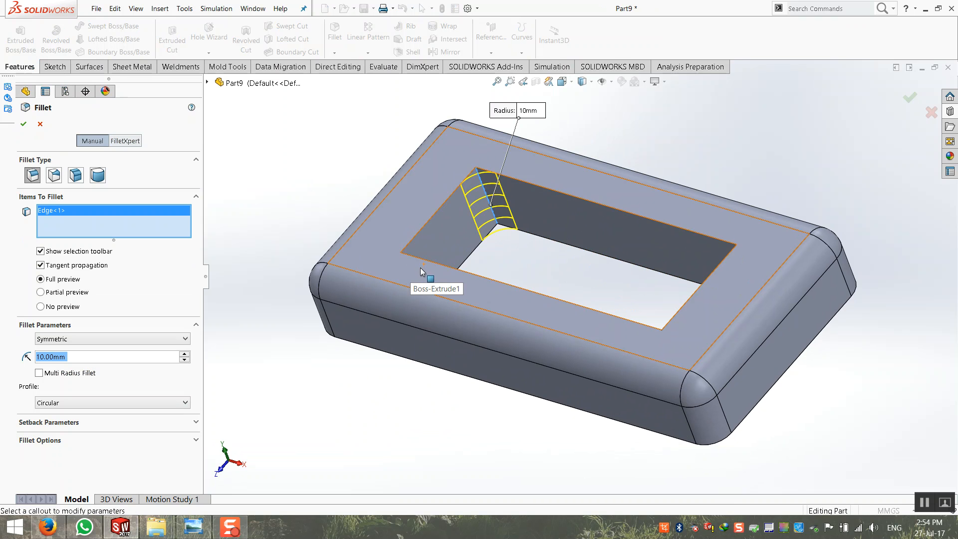
{"action": "left_click", "coordinate": [407, 271]}
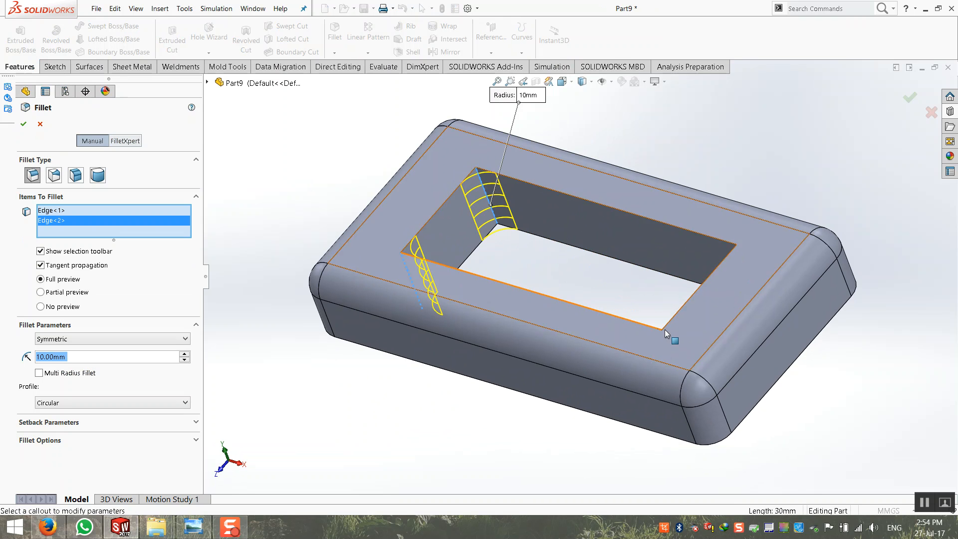
{"action": "left_click", "coordinate": [666, 342]}
{"action": "left_click", "coordinate": [737, 257]}
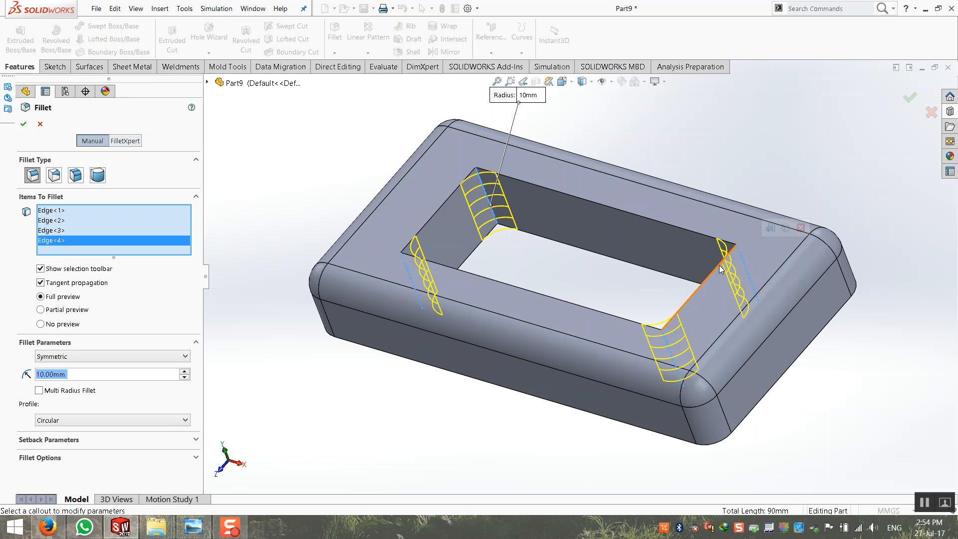
{"action": "left_click", "coordinate": [716, 267]}
{"action": "middle_click_drag", "start_coordinate": [578, 257], "coordinate": [252, 290]}
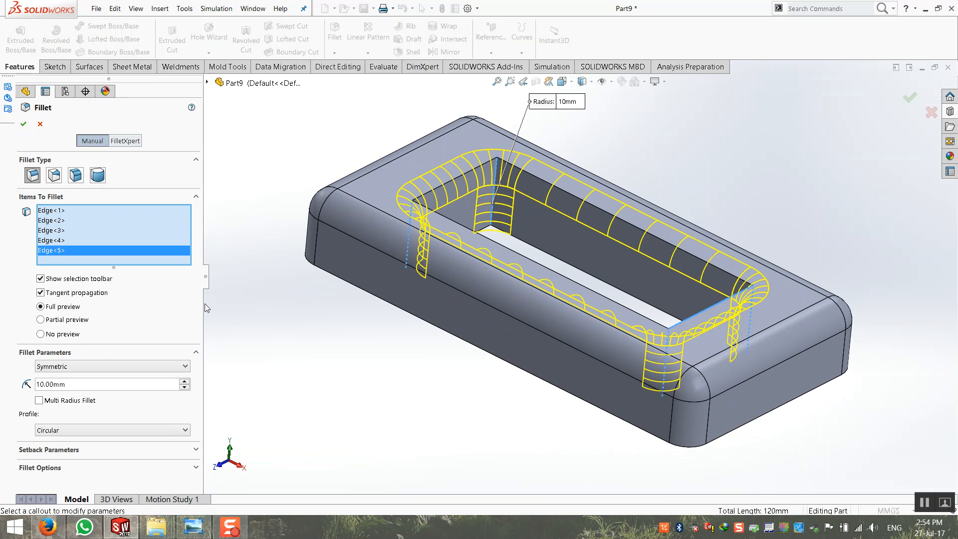
{"action": "left_click_drag", "start_coordinate": [98, 387], "coordinate": [2, 375]}
{"action": "type", "text": "5"}
{"action": "key", "text": "Return"}
{"action": "key", "text": "Return"}
Inspect the filleted opening and turn the perspective display back on
{"action": "middle_click_drag", "start_coordinate": [398, 346], "coordinate": [391, 392]}
{"action": "scroll", "coordinate": [568, 344], "scroll_direction": "down", "scroll_amount": 2}
{"action": "middle_click_drag", "start_coordinate": [594, 319], "coordinate": [576, 223]}
{"action": "scroll", "coordinate": [576, 224], "scroll_direction": "up", "scroll_amount": 1}
{"action": "left_click", "coordinate": [664, 82]}
{"action": "left_click", "coordinate": [671, 132]}
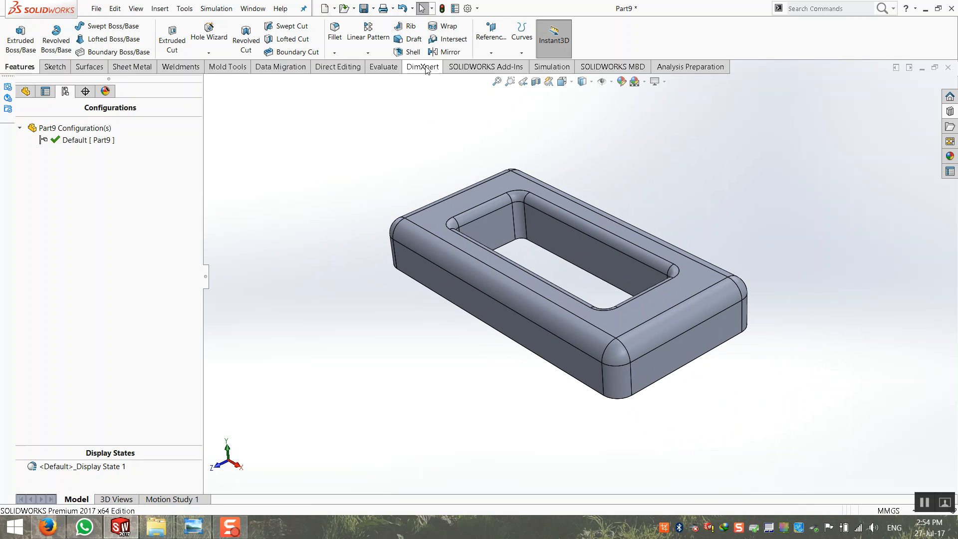
Shell the part to a 1 mm wall thickness, removing the flat bottom face
{"action": "left_click", "coordinate": [413, 52]}
{"action": "middle_click_drag", "start_coordinate": [395, 367], "coordinate": [401, 268]}
{"action": "left_click", "coordinate": [402, 265]}
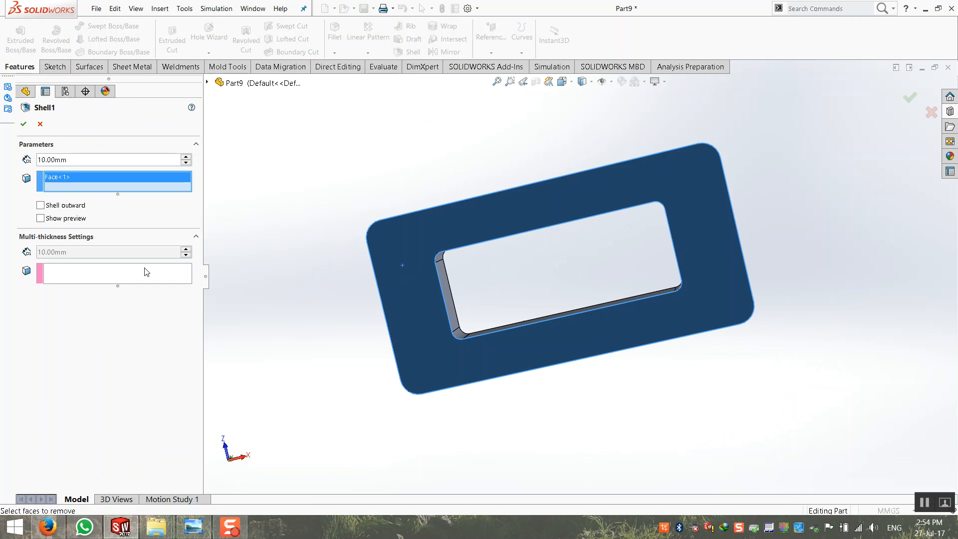
{"action": "left_click_drag", "start_coordinate": [100, 161], "coordinate": [0, 157]}
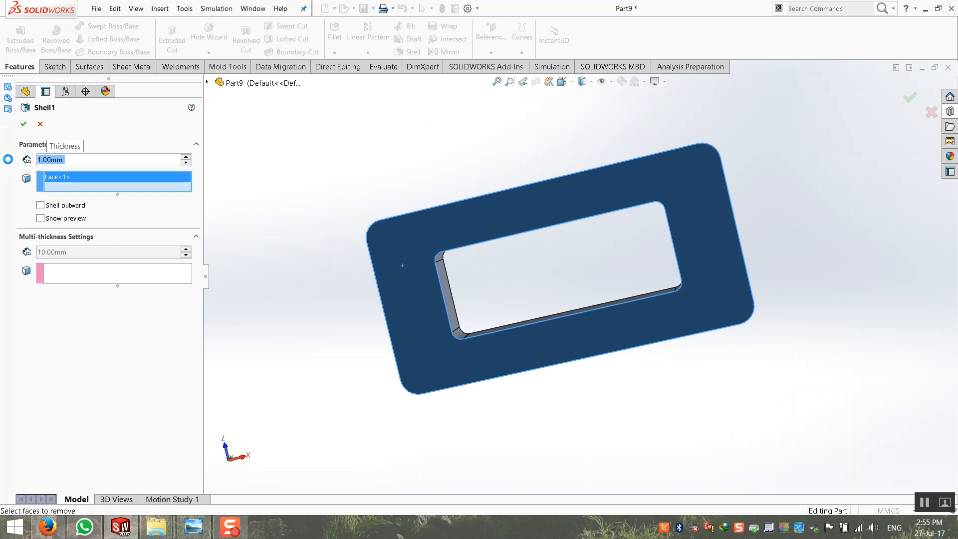
{"action": "key", "text": "Return"}
{"action": "middle_click_drag", "start_coordinate": [500, 280], "coordinate": [412, 388]}
Save the part on the Desktop under the file name hghgh
{"action": "key", "text": "ctrl+s"}
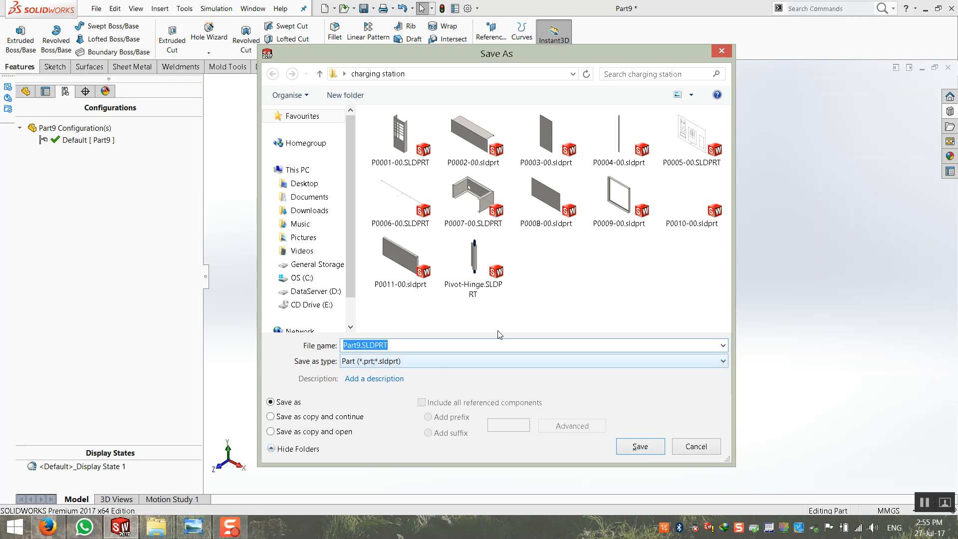
{"action": "left_click", "coordinate": [304, 183]}
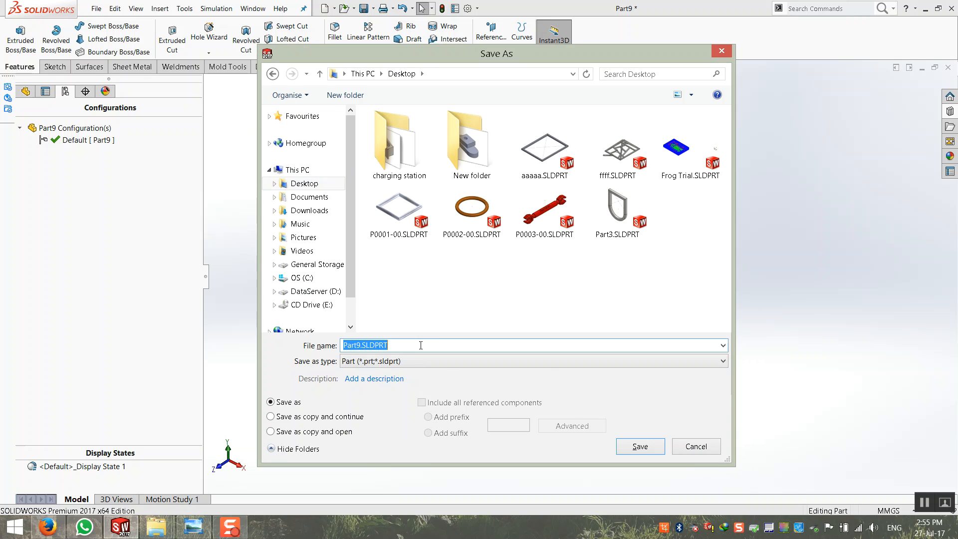
{"action": "type", "text": "hghgh"}
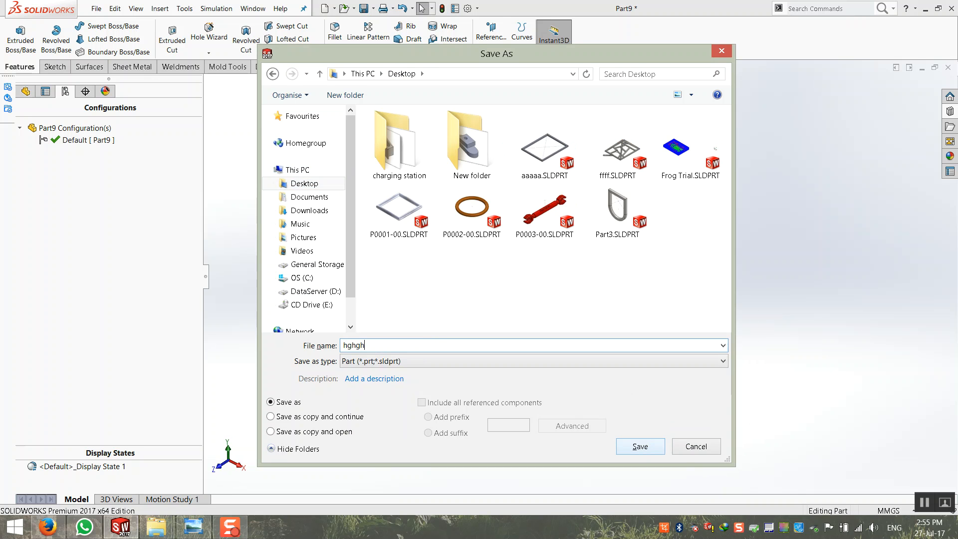
{"action": "left_click", "coordinate": [640, 447]}
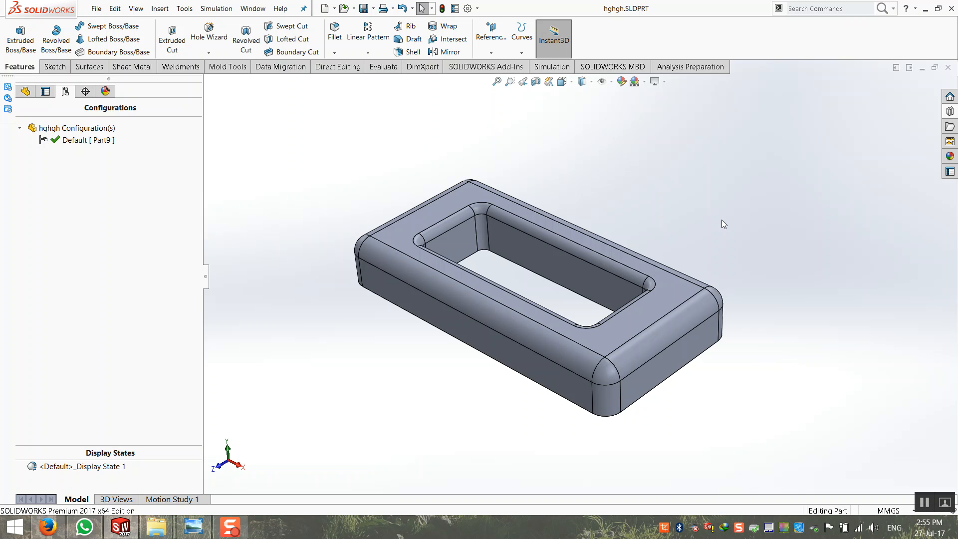
{"action": "right_click", "coordinate": [79, 128]}
{"action": "left_click", "coordinate": [91, 142]}
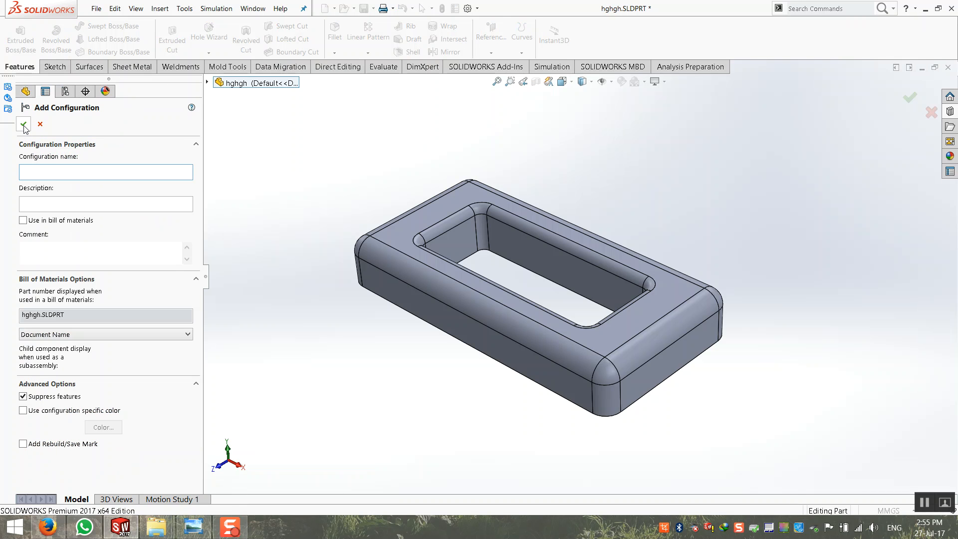
{"action": "left_click", "coordinate": [40, 126]}
{"action": "right_click", "coordinate": [50, 129]}
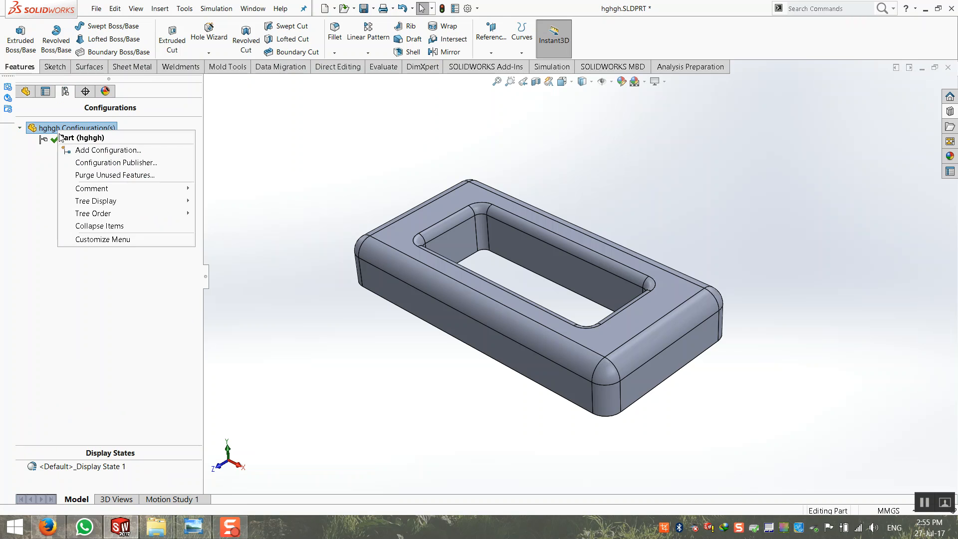
{"action": "key", "text": "Escape"}
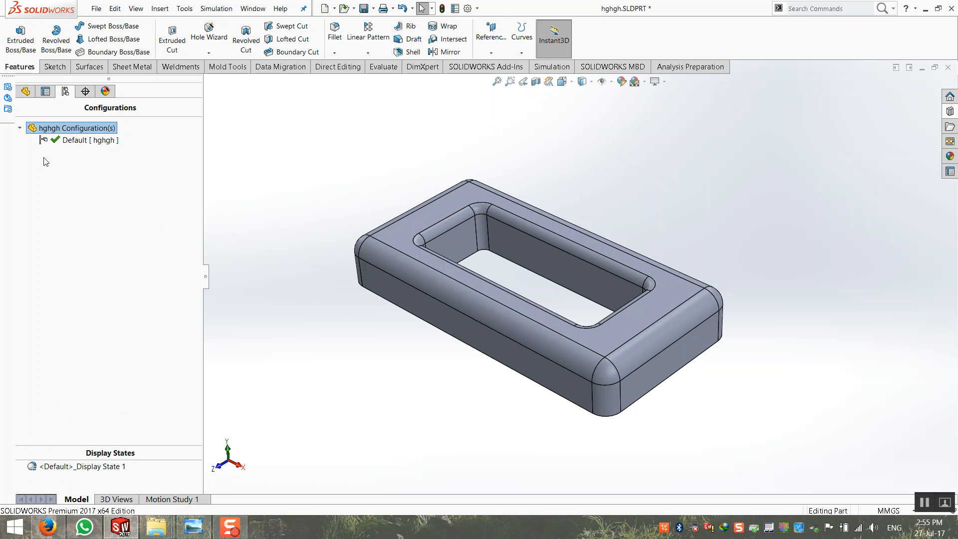
{"action": "right_click", "coordinate": [61, 128]}
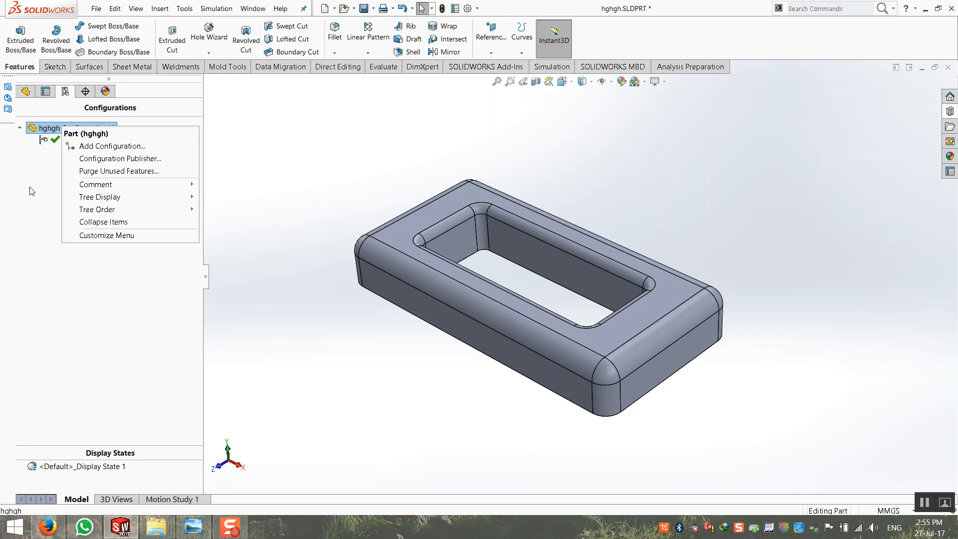
{"action": "left_click", "coordinate": [362, 433]}
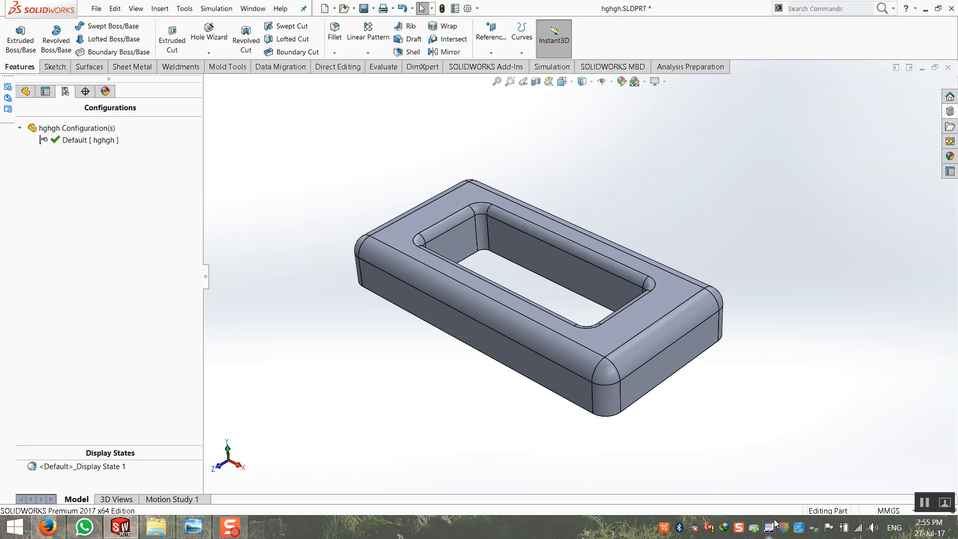
Insert an auto-created design table containing all sketch, extrude, fillet and shell dimensions, and close its embedded sheet
{"action": "left_click", "coordinate": [159, 8]}
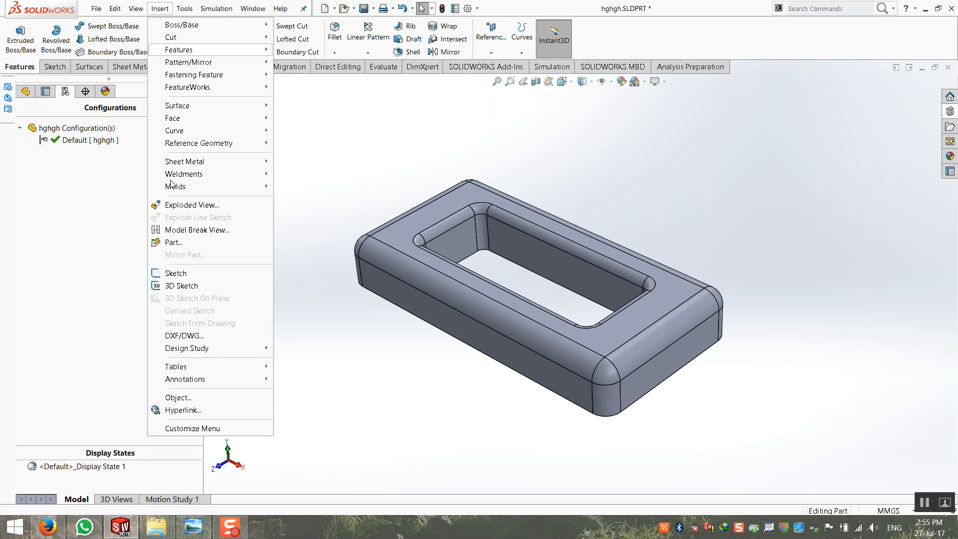
{"action": "mouse_move", "coordinate": [212, 367]}
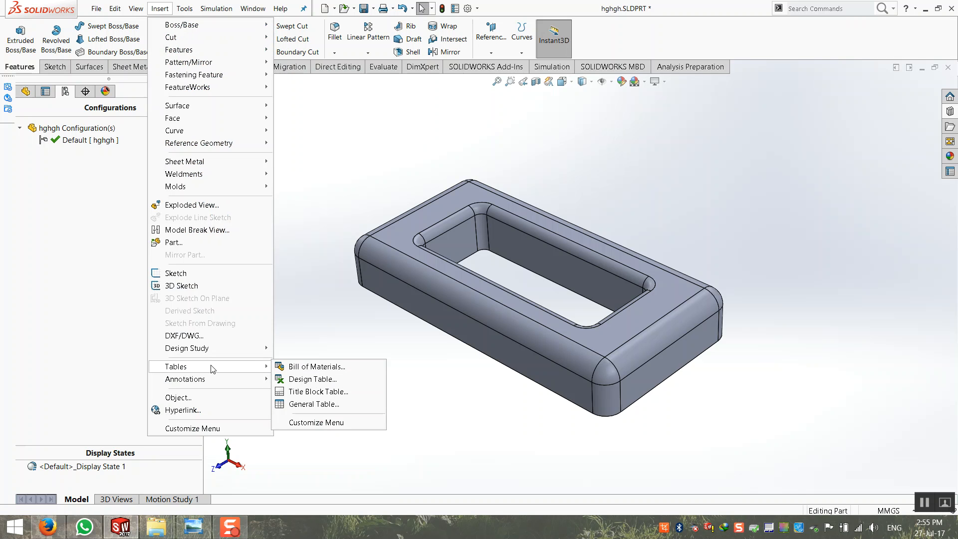
{"action": "left_click", "coordinate": [288, 380]}
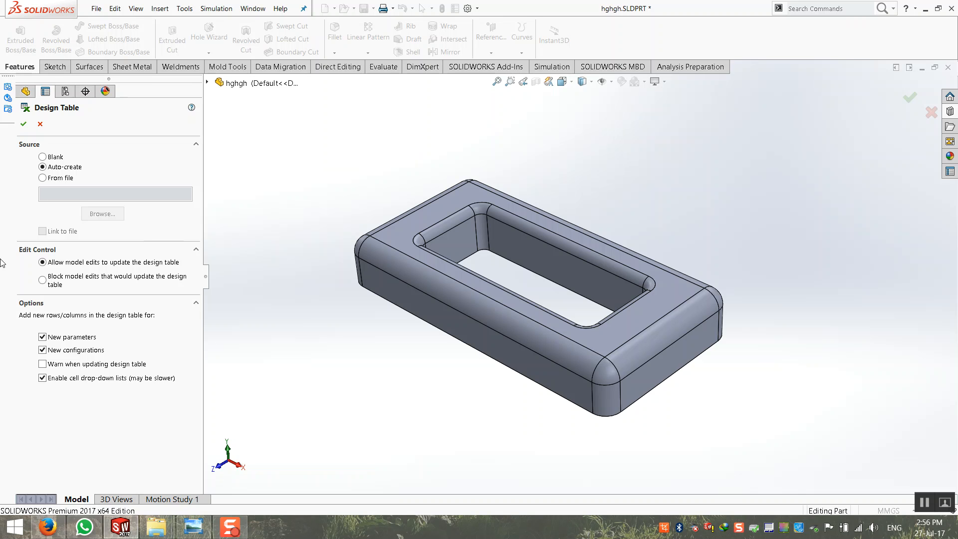
{"action": "left_click", "coordinate": [24, 124]}
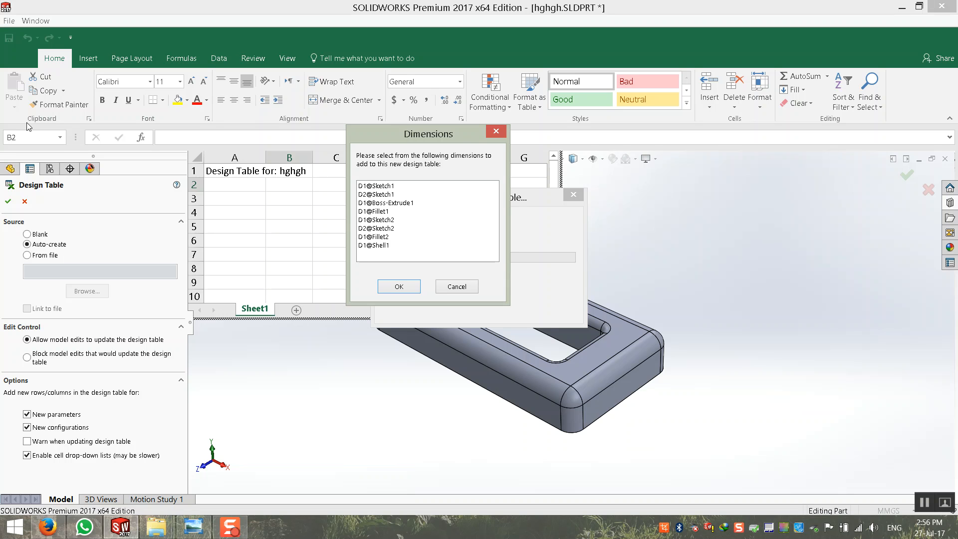
{"action": "left_click", "coordinate": [380, 245]}
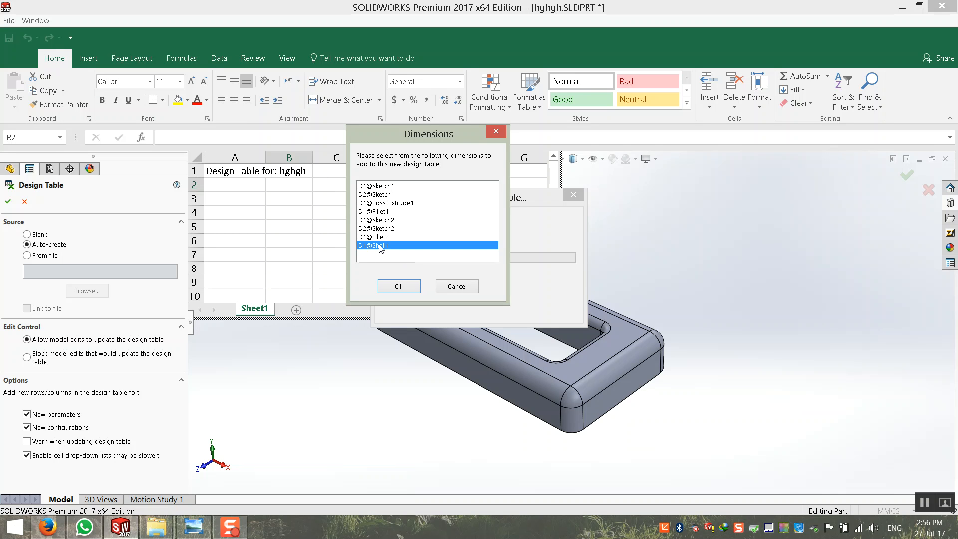
{"action": "left_click", "coordinate": [371, 186], "text": "shift"}
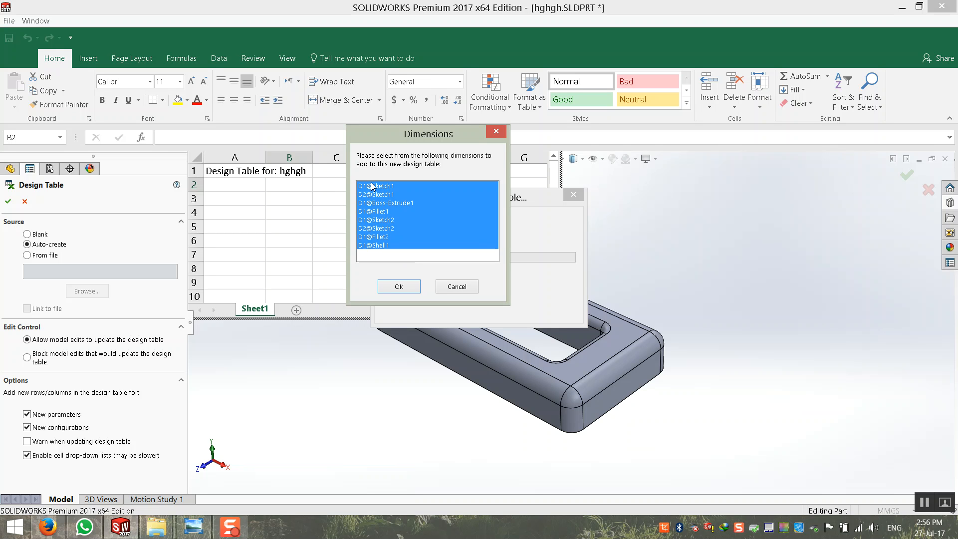
{"action": "left_click", "coordinate": [398, 286]}
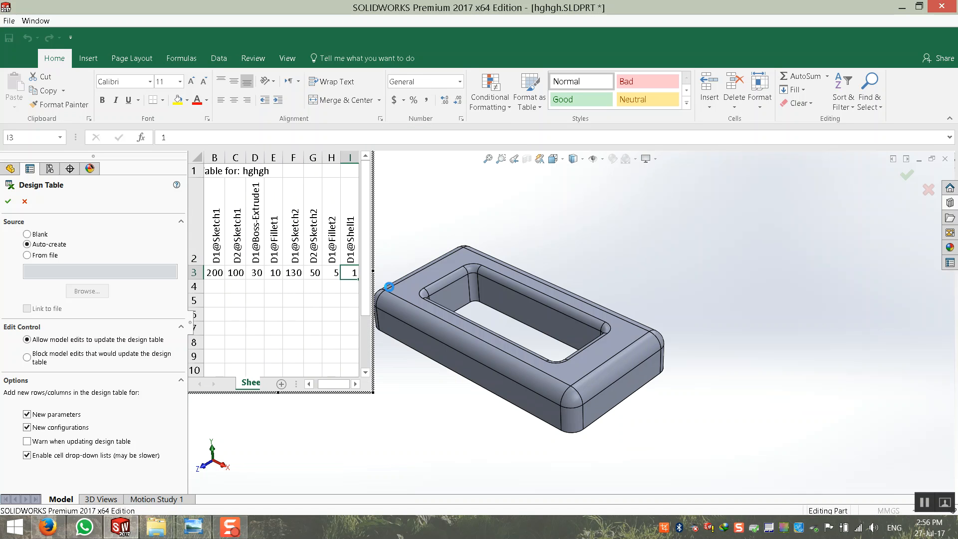
{"action": "left_click", "coordinate": [411, 212]}
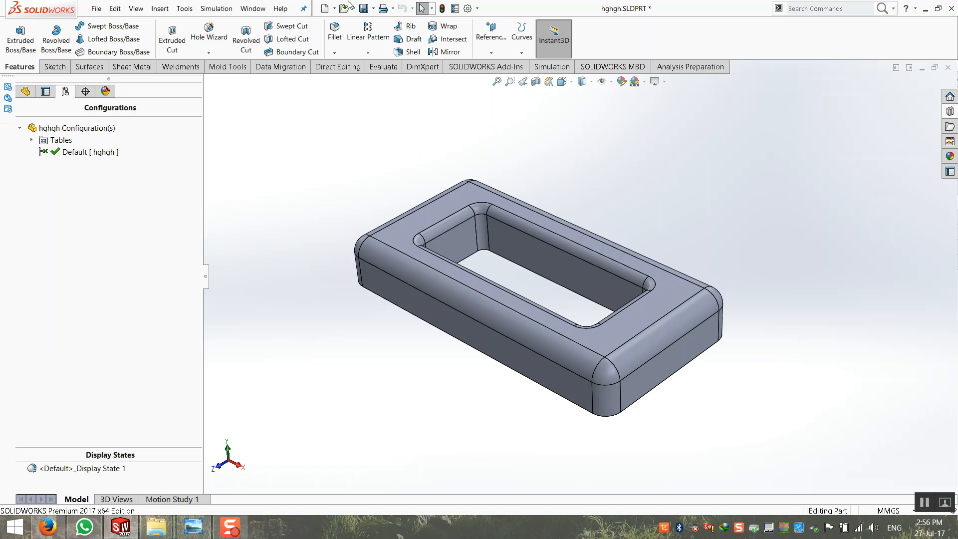
Open the part's design table for editing in a separate Excel window without adding the offered color or description parameters
{"action": "right_click", "coordinate": [59, 128]}
{"action": "left_click", "coordinate": [43, 155]}
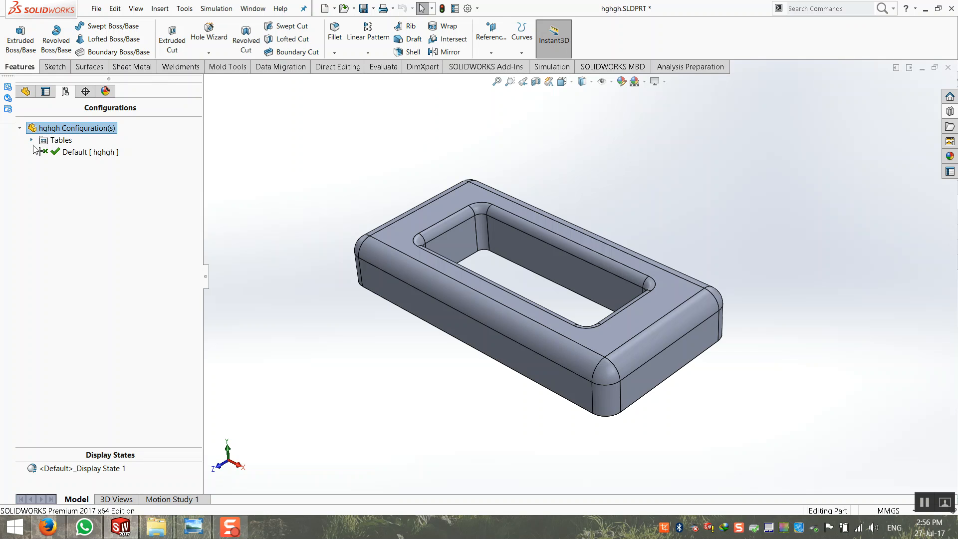
{"action": "left_click", "coordinate": [69, 142]}
{"action": "double_click", "coordinate": [70, 142]}
{"action": "double_click", "coordinate": [71, 151]}
{"action": "right_click", "coordinate": [71, 151]}
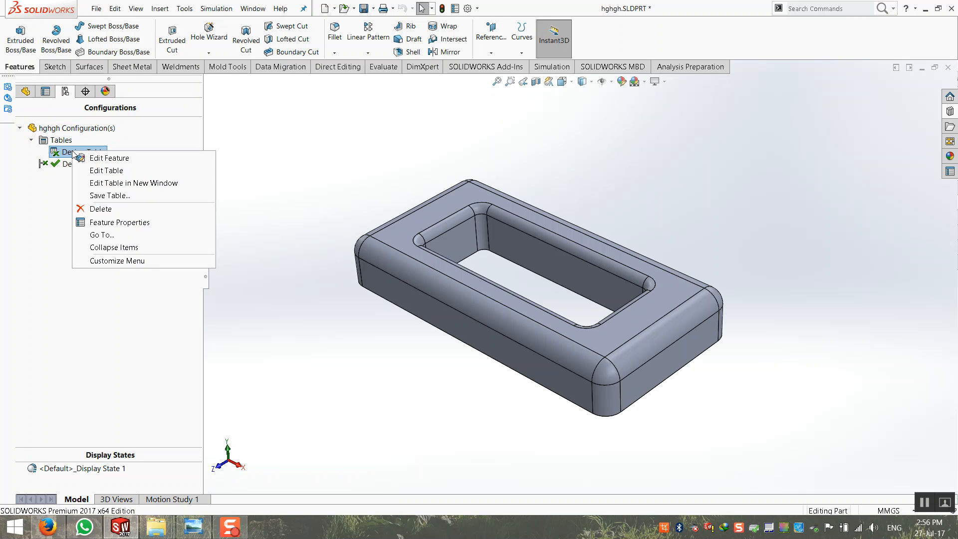
{"action": "left_click", "coordinate": [101, 183]}
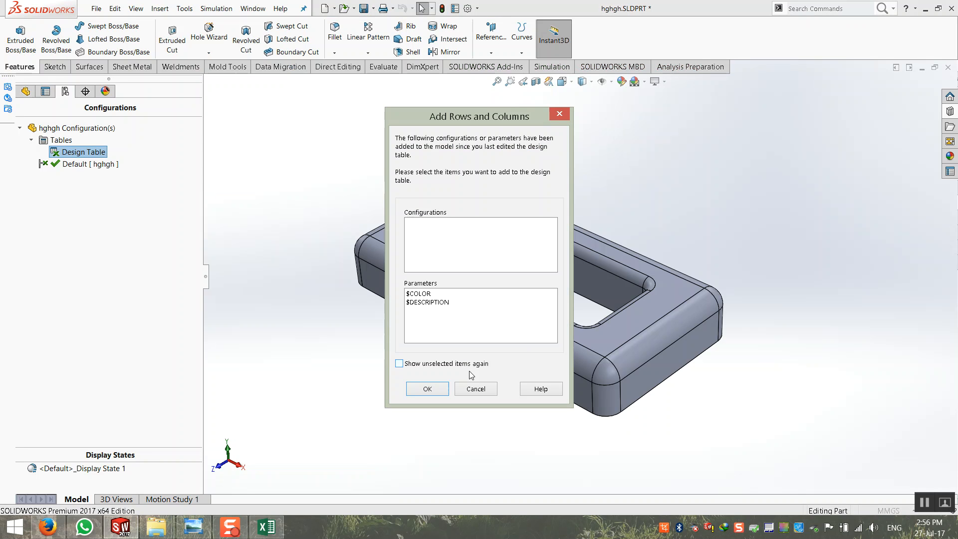
{"action": "left_click", "coordinate": [425, 388]}
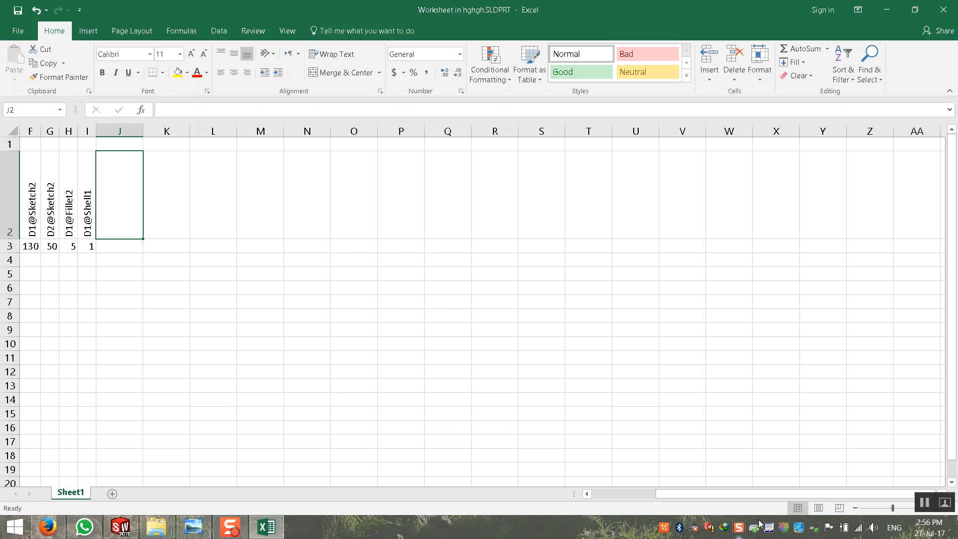
Autofit column A of the design table to its title text
{"action": "left_click_drag", "start_coordinate": [701, 493], "coordinate": [545, 495]}
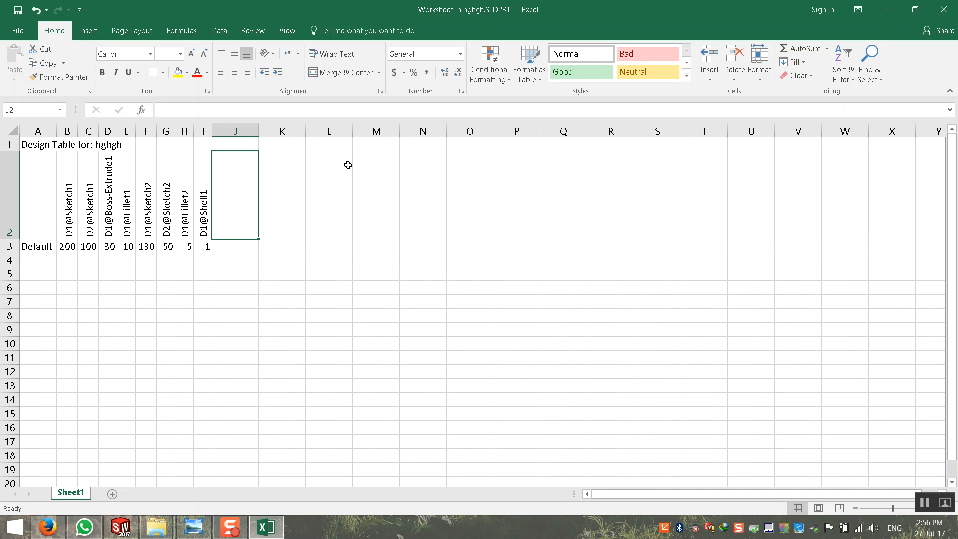
{"action": "double_click", "coordinate": [57, 131]}
{"action": "double_click", "coordinate": [170, 130]}
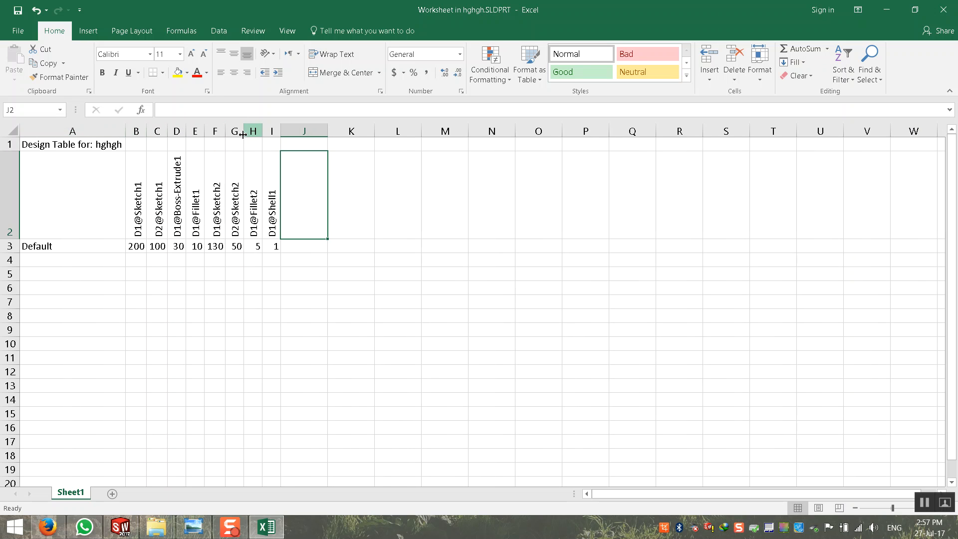
{"action": "left_click", "coordinate": [10, 131]}
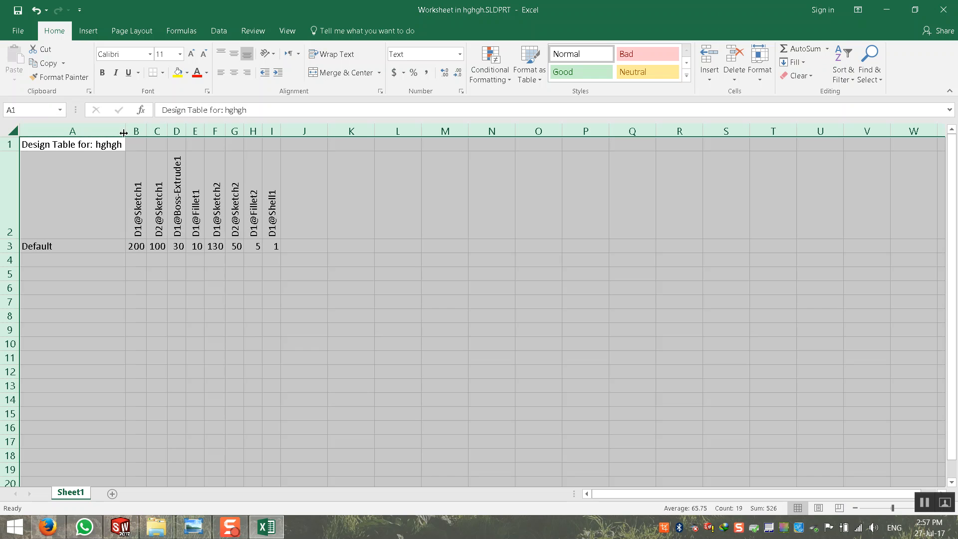
{"action": "left_click", "coordinate": [166, 343]}
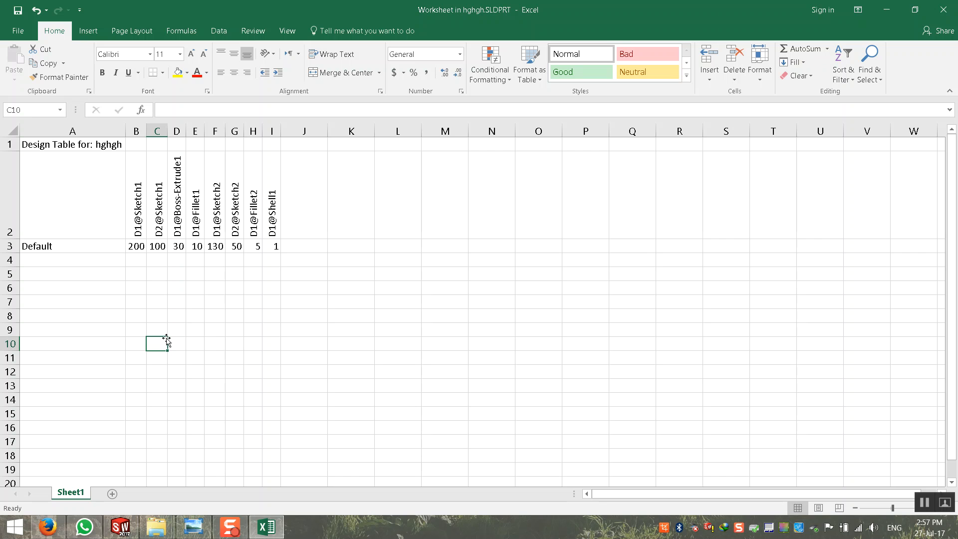
Examine the Default configuration's row and the parameter values listed under each dimension heading
{"action": "left_click", "coordinate": [212, 343]}
{"action": "left_click", "coordinate": [136, 289]}
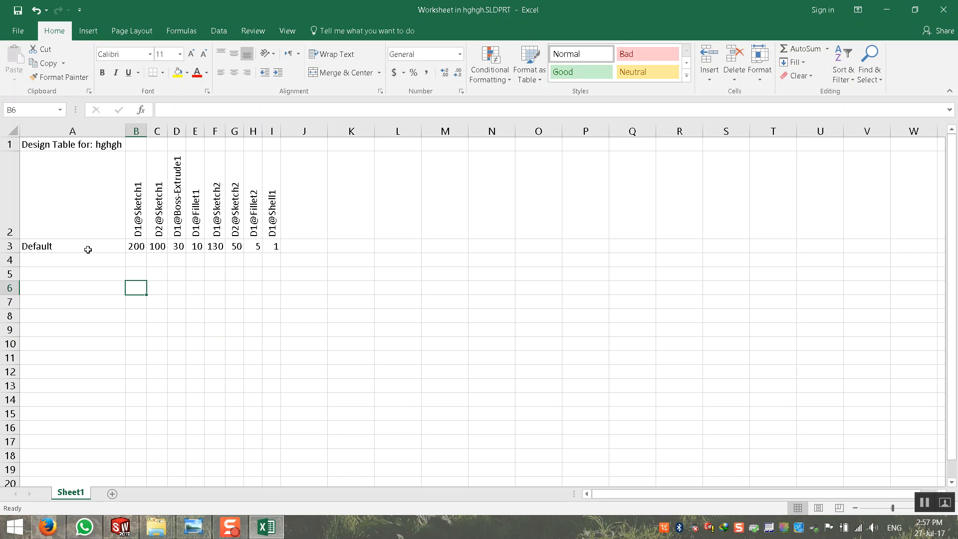
{"action": "left_click", "coordinate": [133, 248]}
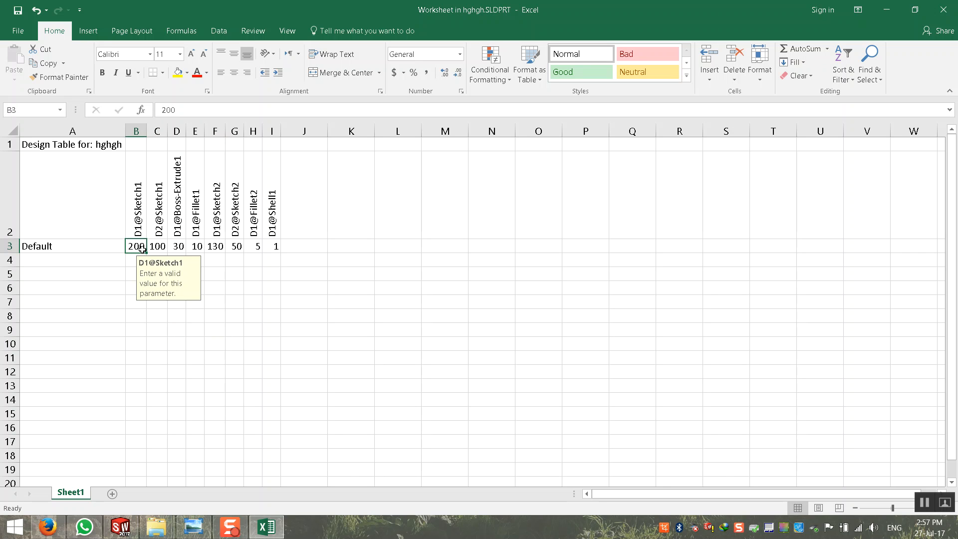
{"action": "left_click", "coordinate": [157, 247]}
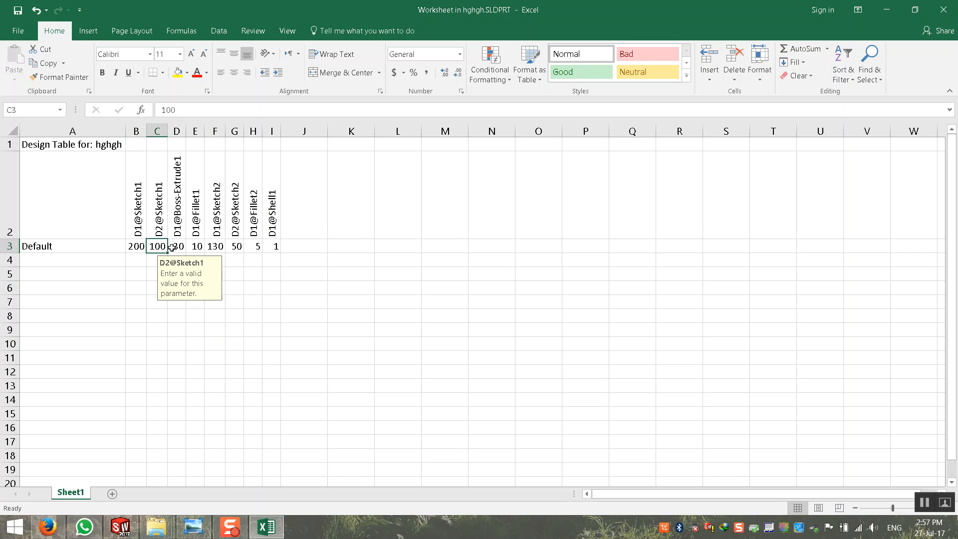
{"action": "left_click", "coordinate": [178, 248]}
{"action": "left_click", "coordinate": [325, 357]}
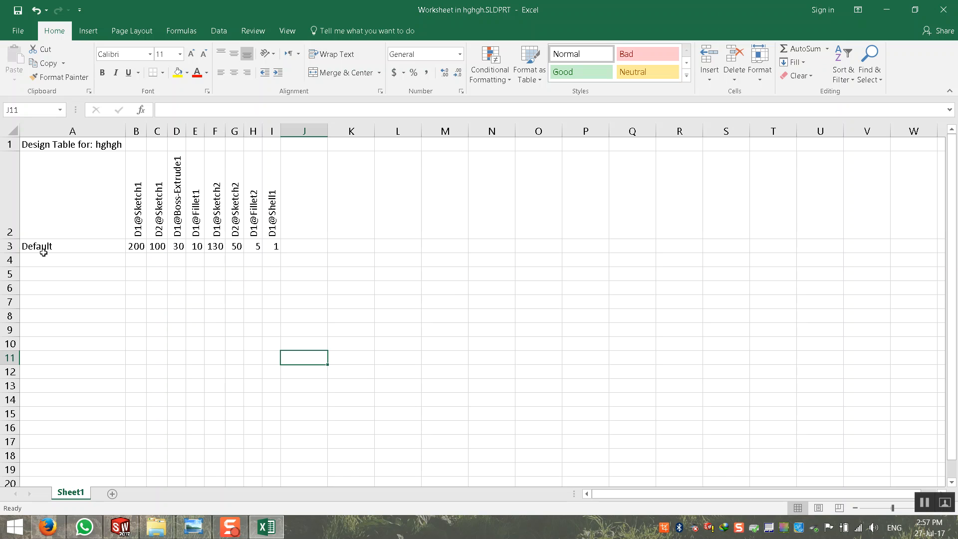
{"action": "left_click", "coordinate": [70, 242]}
{"action": "double_click", "coordinate": [75, 244]}
{"action": "double_click", "coordinate": [37, 246]}
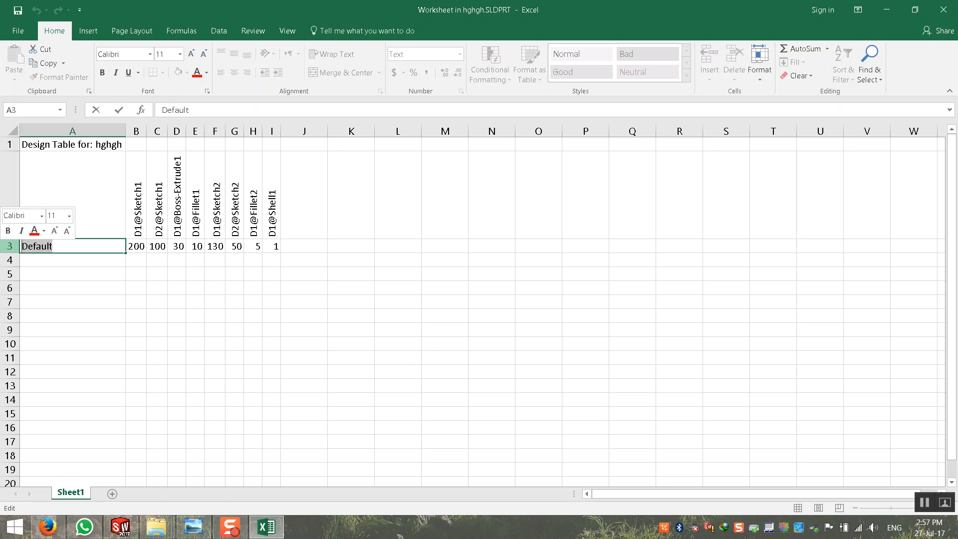
{"action": "key", "text": "Return"}
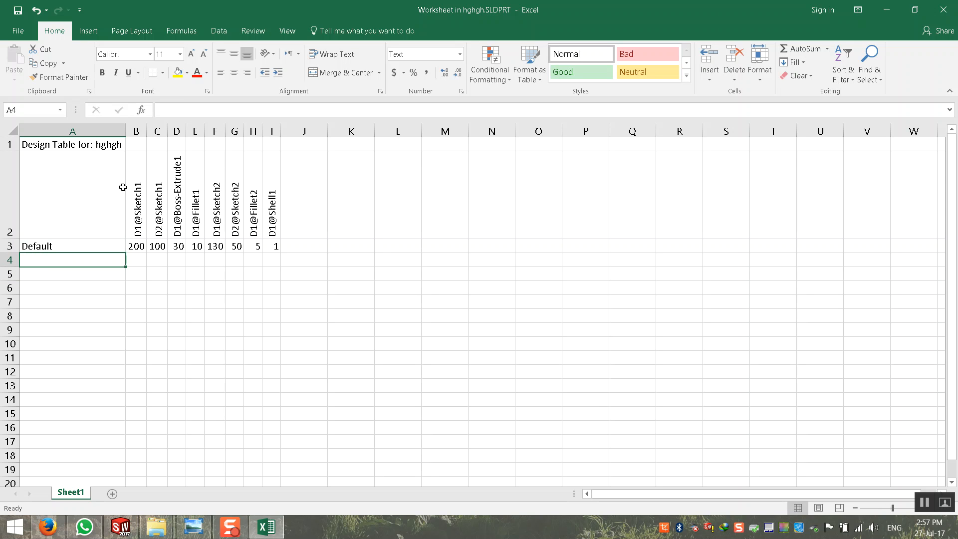
Widen columns A, B and C of the design table and increase the height of row 1
{"action": "left_click_drag", "start_coordinate": [128, 132], "coordinate": [169, 132]}
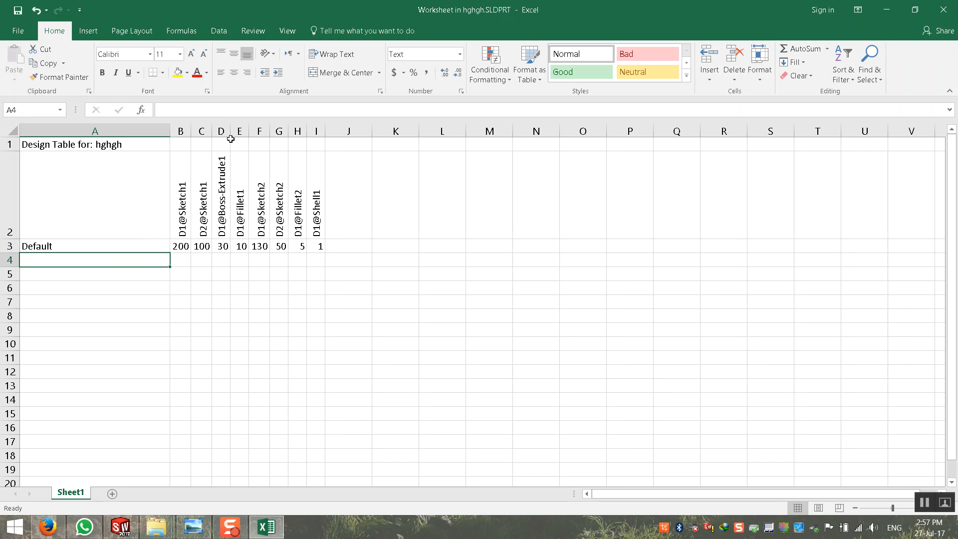
{"action": "left_click_drag", "start_coordinate": [10, 151], "coordinate": [10, 165]}
{"action": "left_click_drag", "start_coordinate": [190, 134], "coordinate": [264, 134]}
Switch to SOLIDWORKS and display the base extrusion's dimensions on the part to identify its length and width
{"action": "left_click", "coordinate": [120, 526]}
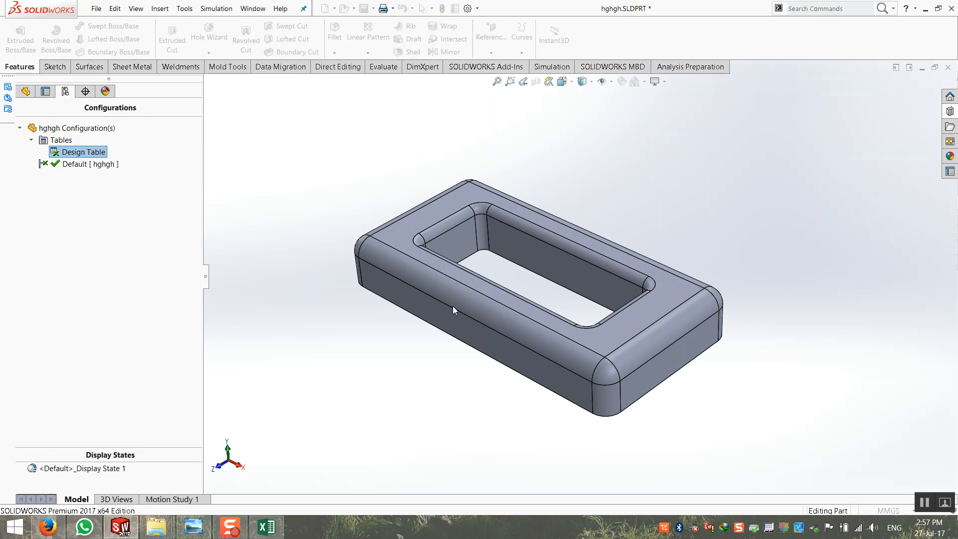
{"action": "left_click", "coordinate": [420, 226]}
{"action": "middle_click_drag", "start_coordinate": [427, 253], "coordinate": [425, 355]}
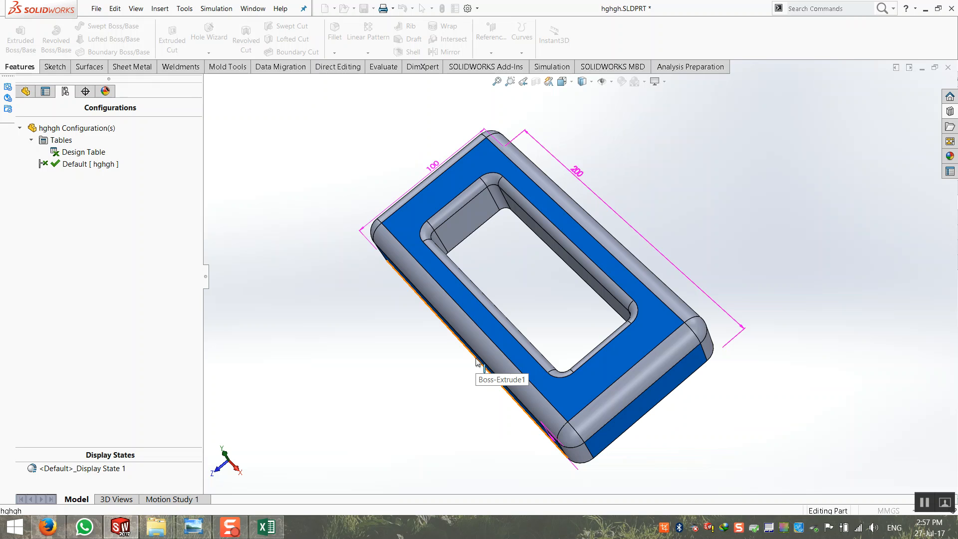
{"action": "middle_click_drag", "start_coordinate": [474, 358], "coordinate": [494, 361]}
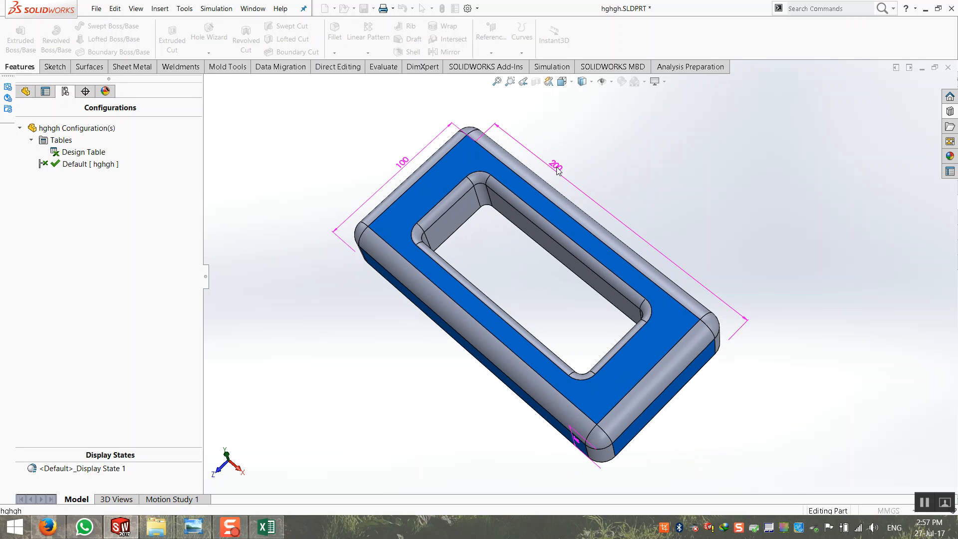
Switch back to the Excel design table and label cell B1 above D1@Sketch1 as Length
{"action": "left_click", "coordinate": [266, 527]}
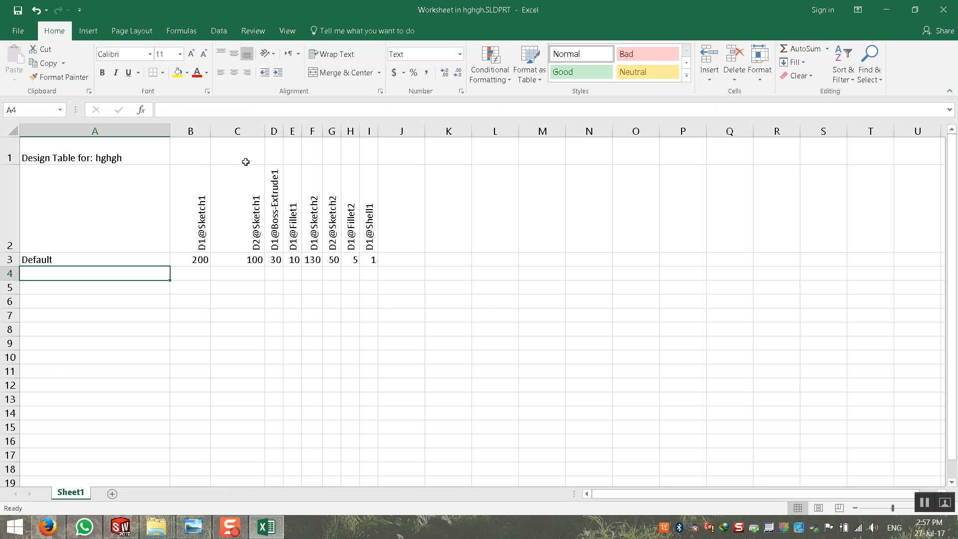
{"action": "double_click", "coordinate": [197, 154]}
{"action": "type", "text": "Lenght"}
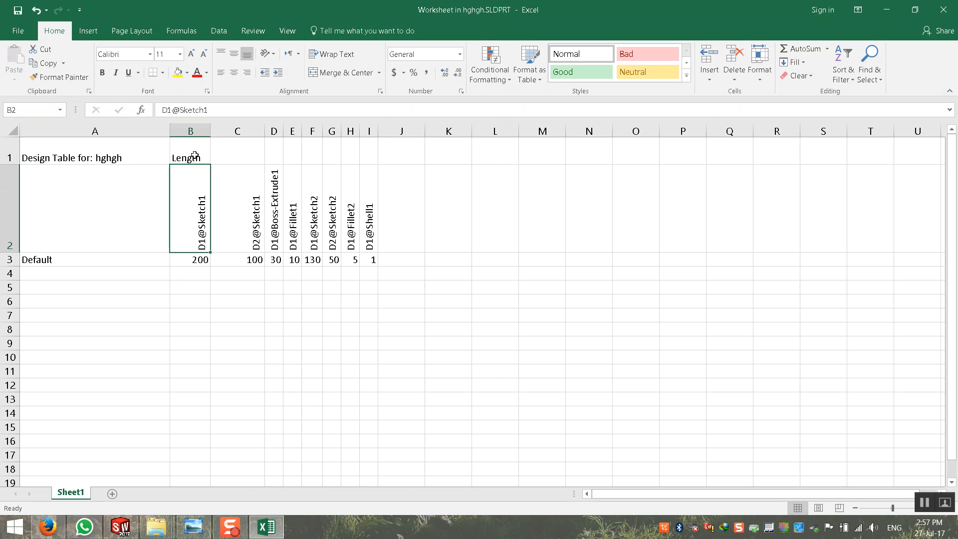
Center the contents of the whole sheet both horizontally and vertically
{"action": "left_click", "coordinate": [194, 154]}
{"action": "left_click", "coordinate": [12, 131]}
{"action": "left_click", "coordinate": [233, 72]}
{"action": "left_click", "coordinate": [233, 53]}
{"action": "left_click", "coordinate": [238, 371]}
{"action": "left_click", "coordinate": [237, 155]}
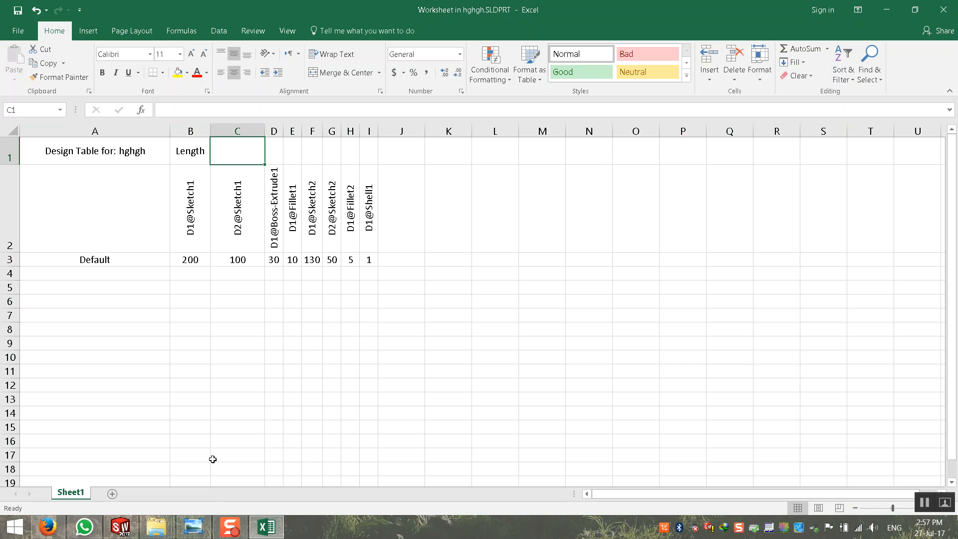
{"action": "left_click", "coordinate": [189, 152]}
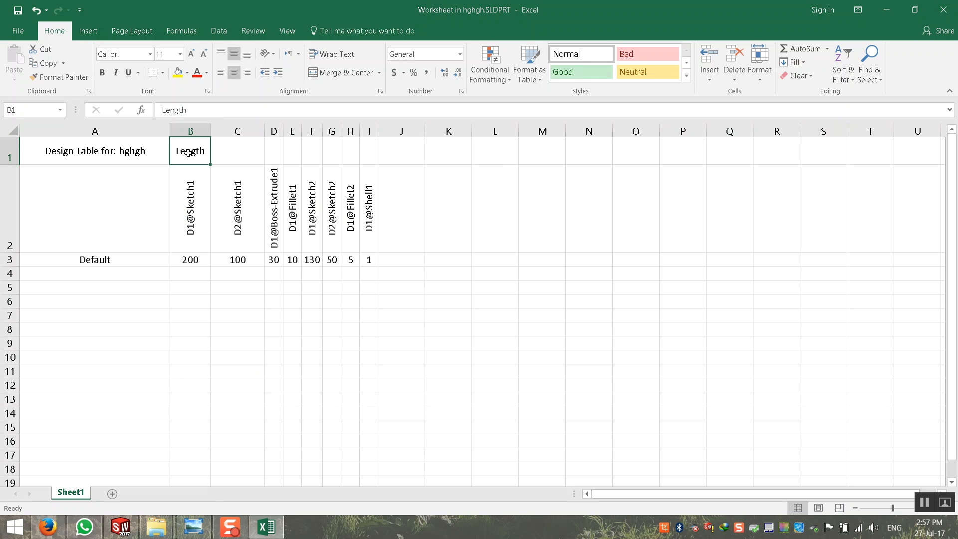
Relabel cell B1 as X Length and label cell C1 as Y length in the design table
{"action": "type", "text": "X"}
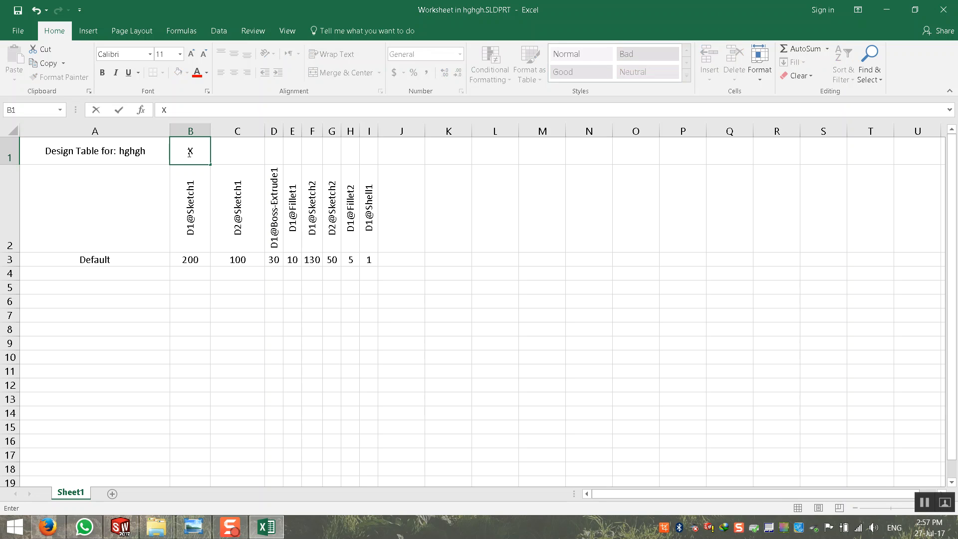
{"action": "type", "text": " Length"}
{"action": "key", "text": "Return"}
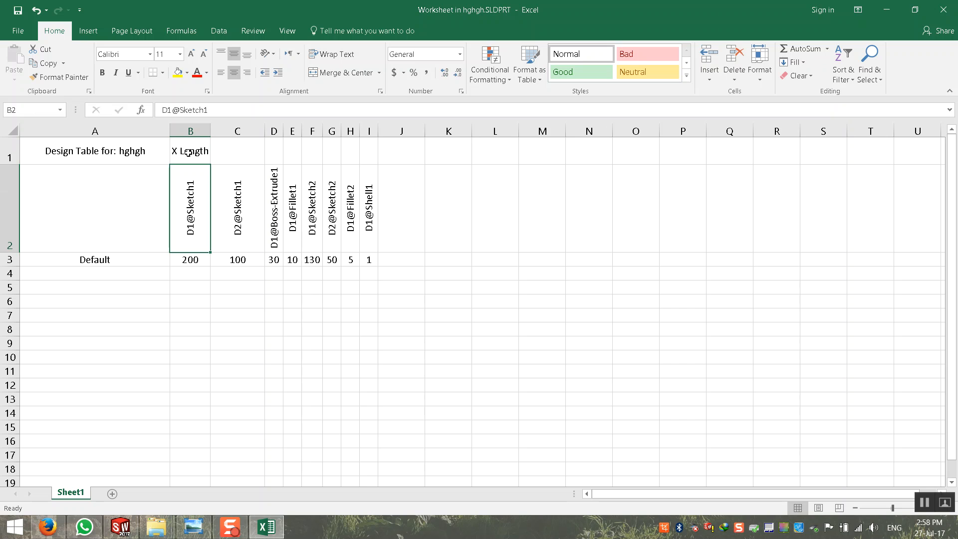
{"action": "key", "text": "Up"}
{"action": "key", "text": "Right"}
{"action": "type", "text": "Y length"}
{"action": "key", "text": "Return"}
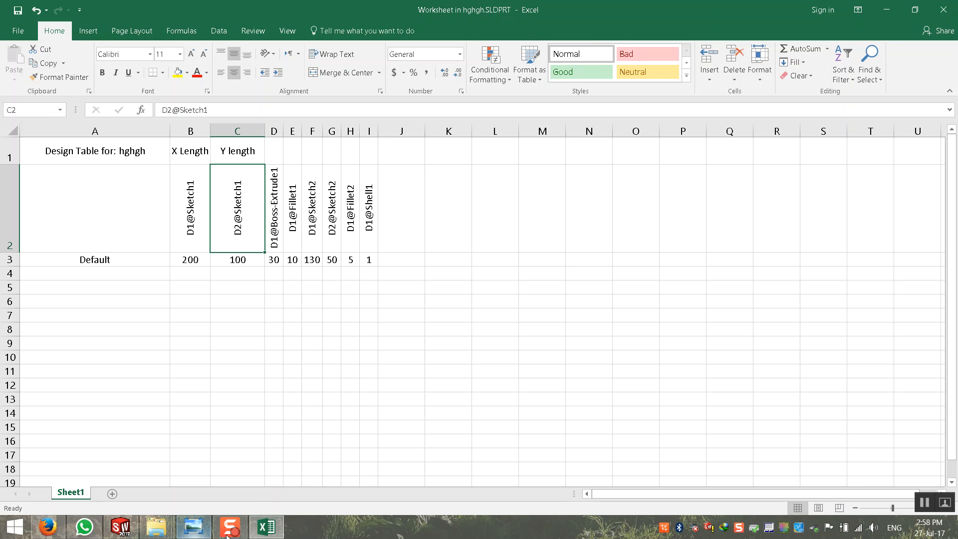
Widen columns D and E and label cell D1 above D1@Boss-Extrude1 as Thickness
{"action": "left_click", "coordinate": [283, 147]}
{"action": "left_click_drag", "start_coordinate": [284, 131], "coordinate": [327, 131]}
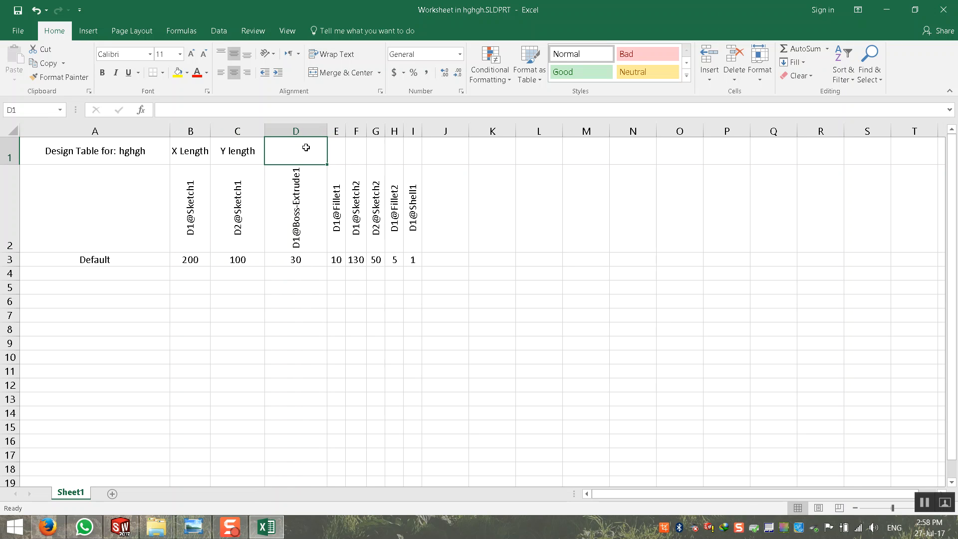
{"action": "type", "text": "tHICKNESS"}
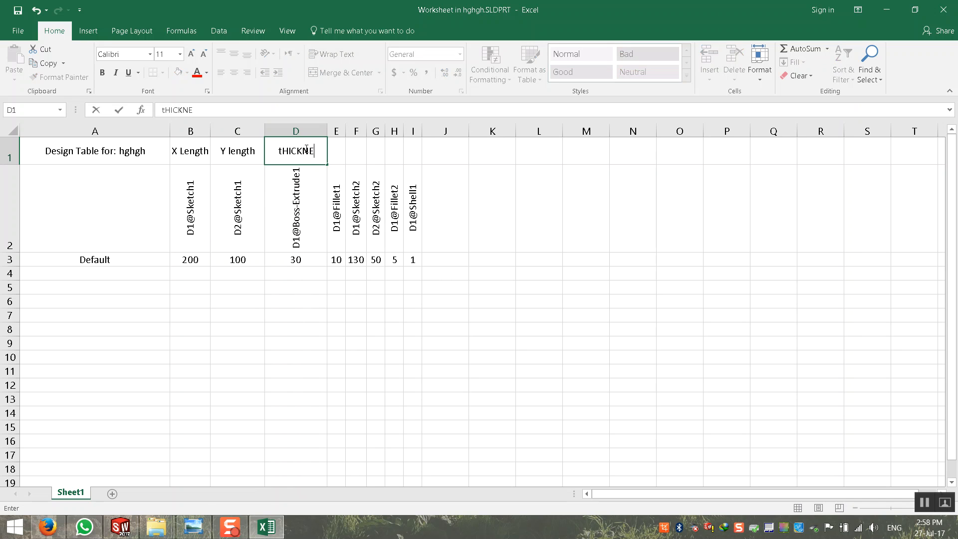
{"action": "key", "text": "Return"}
{"action": "left_click", "coordinate": [306, 149]}
{"action": "left_click_drag", "start_coordinate": [345, 131], "coordinate": [397, 129]}
Switch to SOLIDWORKS and display the outer edge fillet's radius dimension on the part to identify it
{"action": "left_click", "coordinate": [120, 527]}
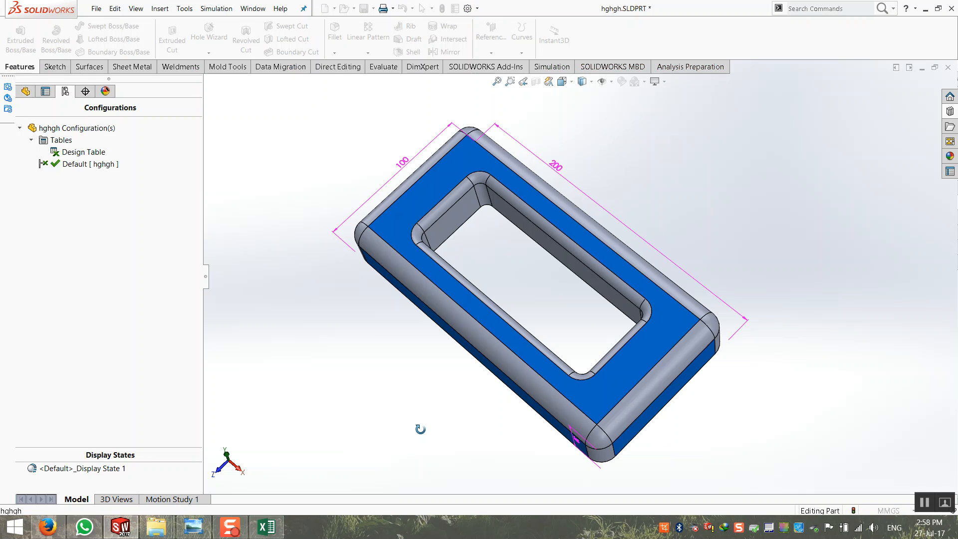
{"action": "middle_click_drag", "start_coordinate": [421, 436], "coordinate": [407, 392]}
{"action": "left_click", "coordinate": [444, 369]}
{"action": "middle_click_drag", "start_coordinate": [447, 364], "coordinate": [438, 251]}
{"action": "left_click", "coordinate": [439, 252]}
{"action": "middle_click_drag", "start_coordinate": [400, 338], "coordinate": [270, 471]}
Switch back to the Excel design table, label cell E1 above D1@Fillet1 as External Round, and widen column F
{"action": "left_click", "coordinate": [266, 527]}
{"action": "left_click", "coordinate": [358, 156]}
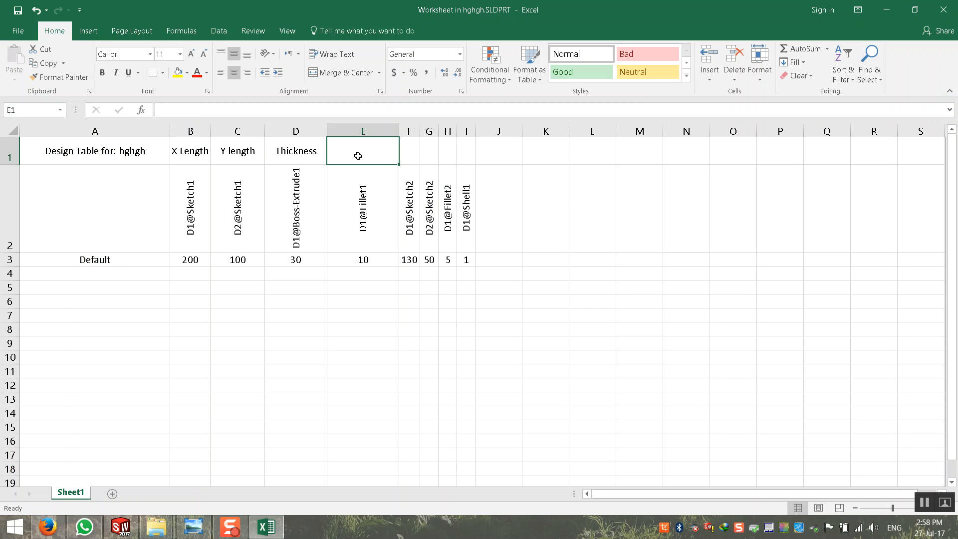
{"action": "type", "text": "Externa"}
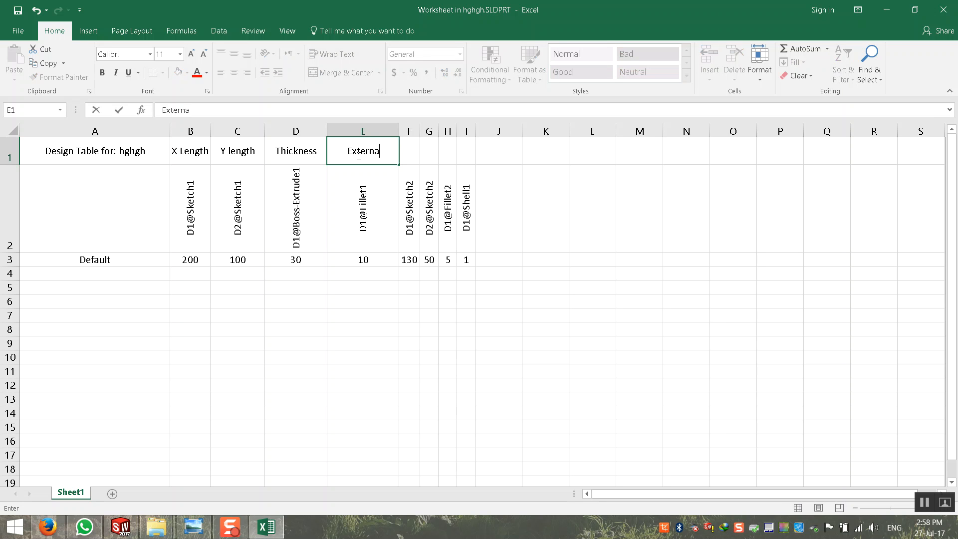
{"action": "type", "text": "l Round"}
{"action": "key", "text": "Return"}
{"action": "key", "text": "Up"}
{"action": "key", "text": "Right"}
{"action": "left_click_drag", "start_coordinate": [419, 131], "coordinate": [490, 130]}
{"action": "left_click", "coordinate": [468, 131]}
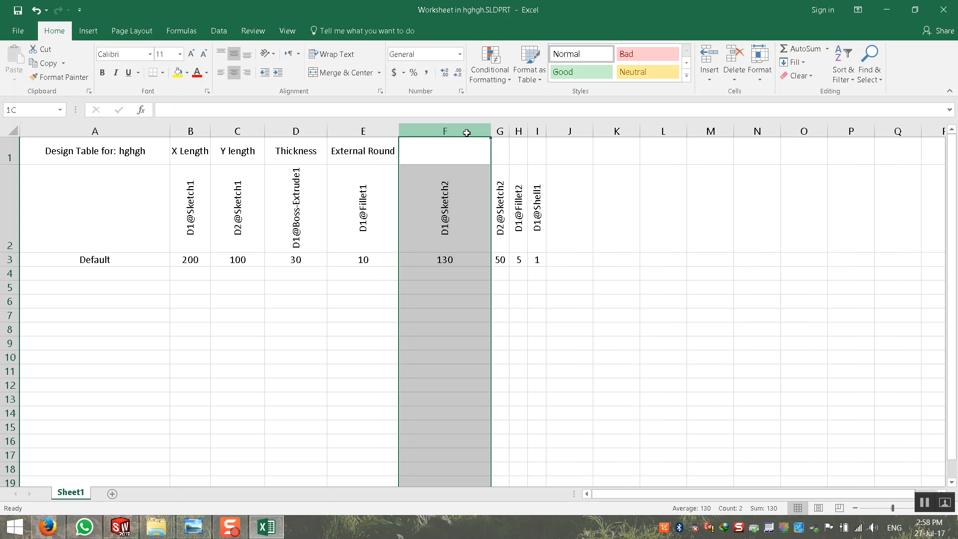
{"action": "left_click", "coordinate": [443, 299]}
Switch to SOLIDWORKS and display the internal cut's dimensions on the part
{"action": "left_click", "coordinate": [266, 526]}
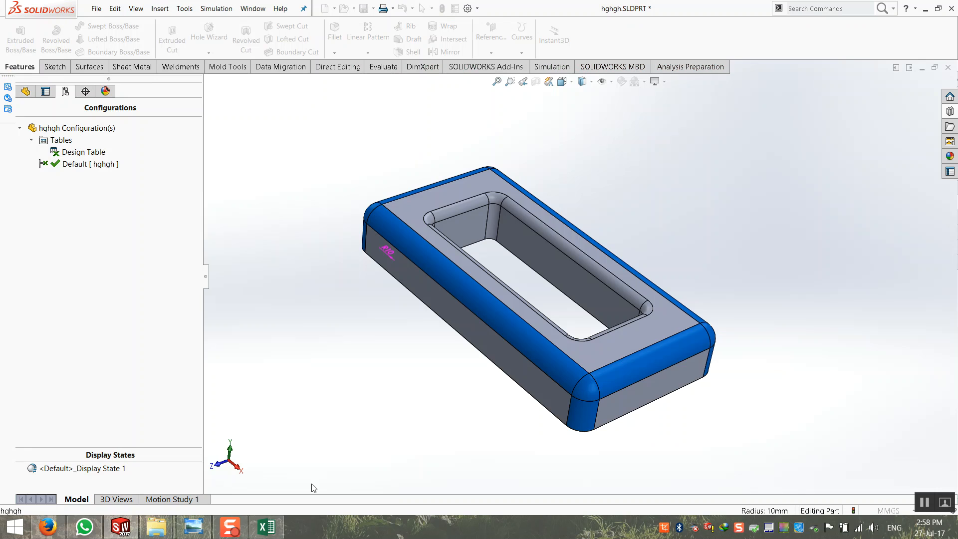
{"action": "double_click", "coordinate": [456, 230]}
{"action": "middle_click_drag", "start_coordinate": [457, 228], "coordinate": [456, 290]}
Switch back to the Excel design table and label cell F1 above D1@Sketch2 as Intenral Cut X length
{"action": "left_click", "coordinate": [267, 526]}
{"action": "left_click", "coordinate": [452, 170]}
{"action": "left_click", "coordinate": [454, 156]}
{"action": "type", "text": "I"}
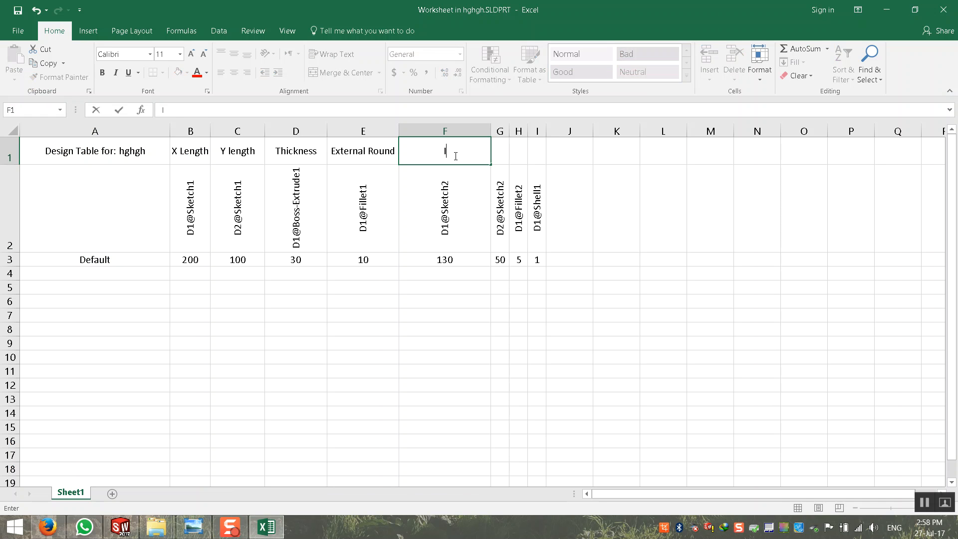
{"action": "type", "text": "ntenral Cut X length"}
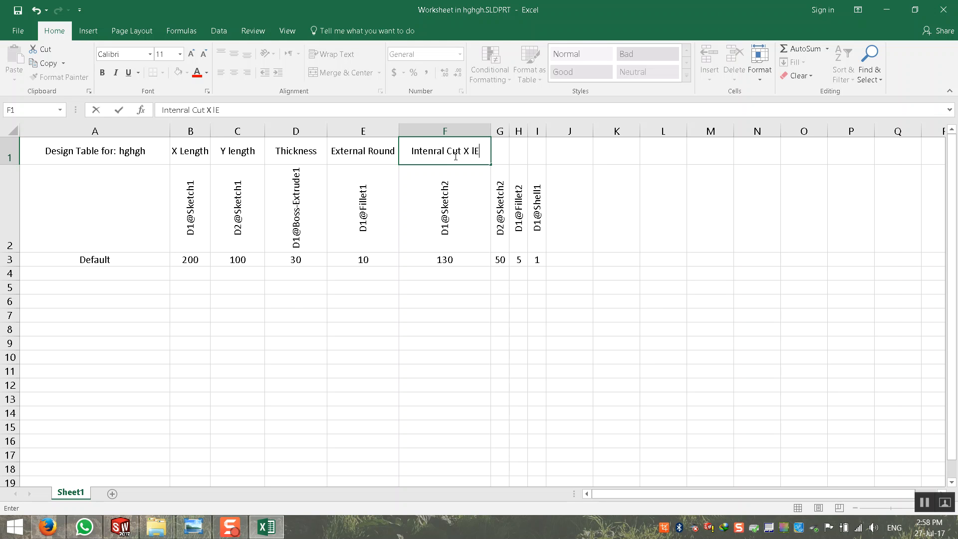
{"action": "key", "text": "Return"}
Widen columns F and G, copy the F1 label into G1, and change it to Intenral Cut Y length
{"action": "left_click_drag", "start_coordinate": [491, 130], "coordinate": [635, 130]}
{"action": "left_click", "coordinate": [573, 150]}
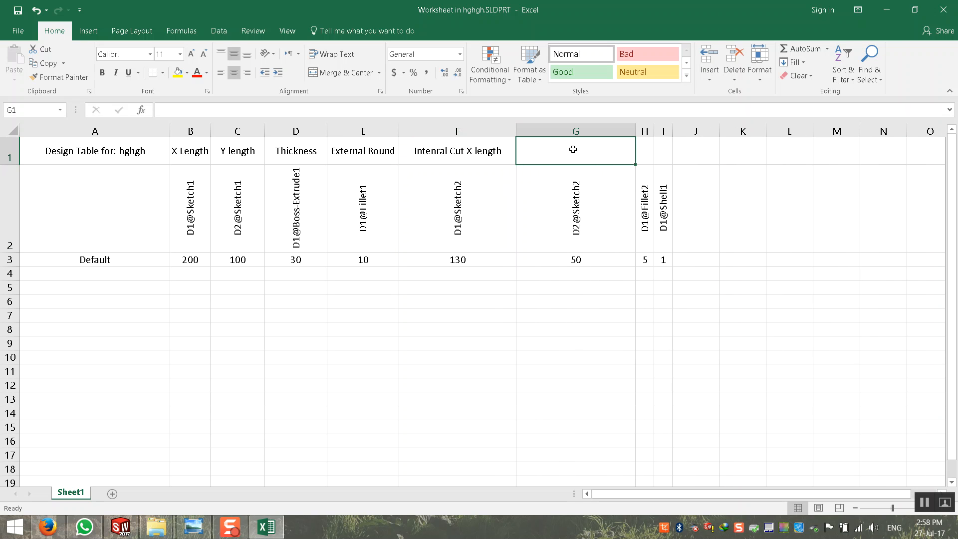
{"action": "left_click", "coordinate": [494, 152]}
{"action": "left_click_drag", "start_coordinate": [516, 164], "coordinate": [567, 152]}
{"action": "left_click", "coordinate": [568, 153]}
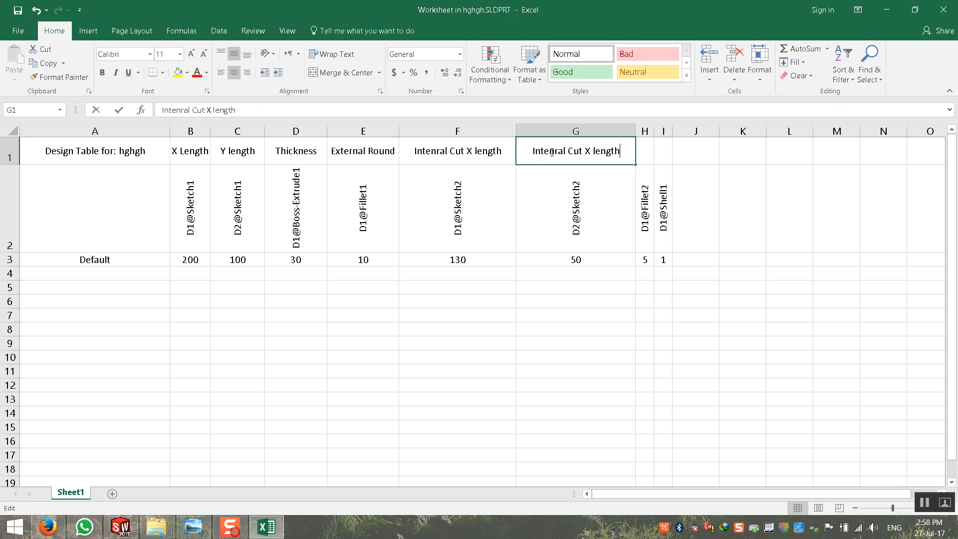
{"action": "double_click", "coordinate": [614, 151]}
{"action": "double_click", "coordinate": [588, 151]}
{"action": "type", "text": "Y"}
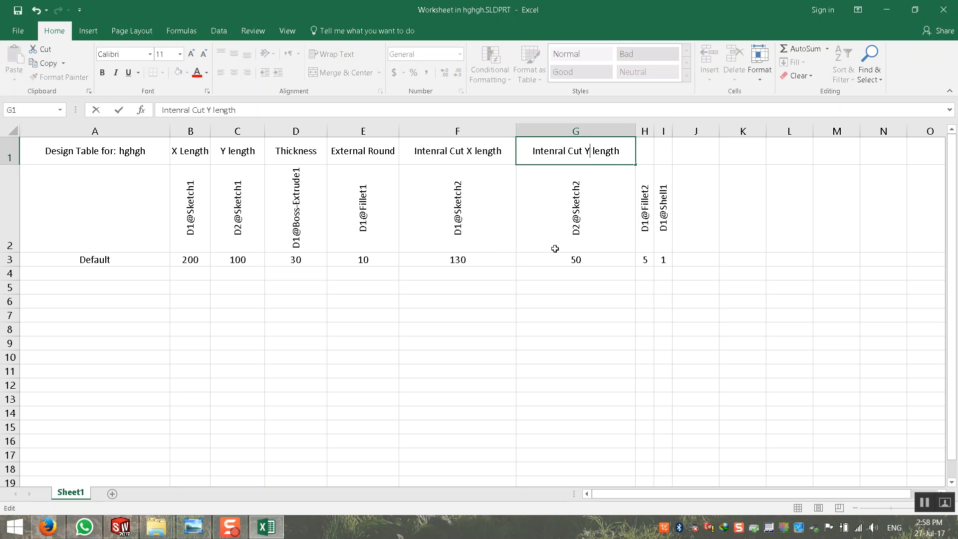
{"action": "left_click", "coordinate": [539, 286]}
Label cell H1 above D1@Fillet2 as Internal Roubnd, widening columns H and I and fitting column H to its label
{"action": "left_click_drag", "start_coordinate": [653, 132], "coordinate": [710, 132]}
{"action": "left_click", "coordinate": [620, 343]}
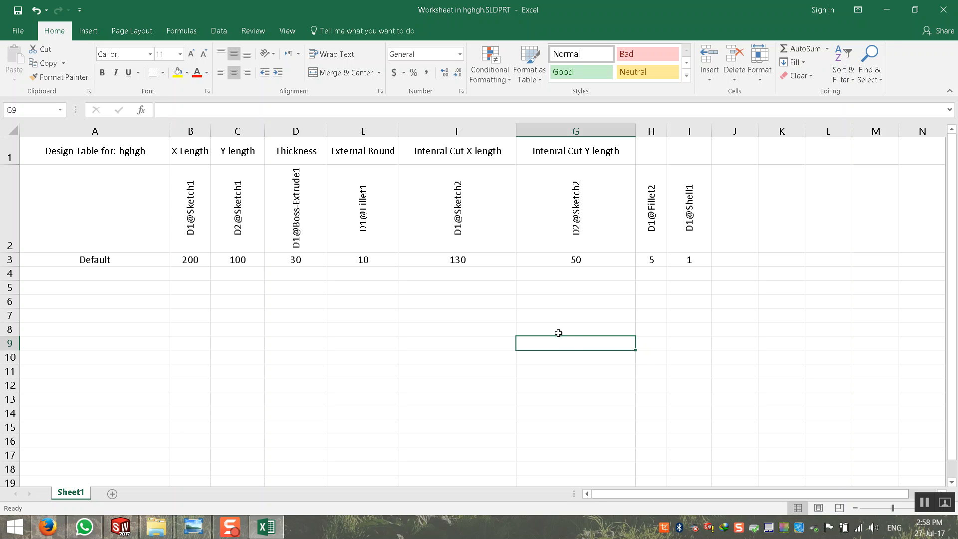
{"action": "left_click", "coordinate": [649, 151]}
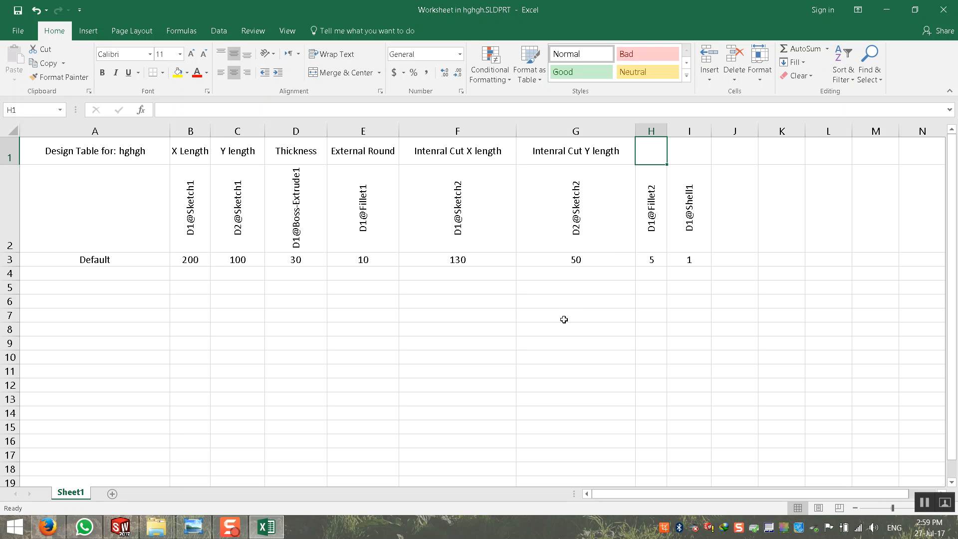
{"action": "type", "text": "Internal"}
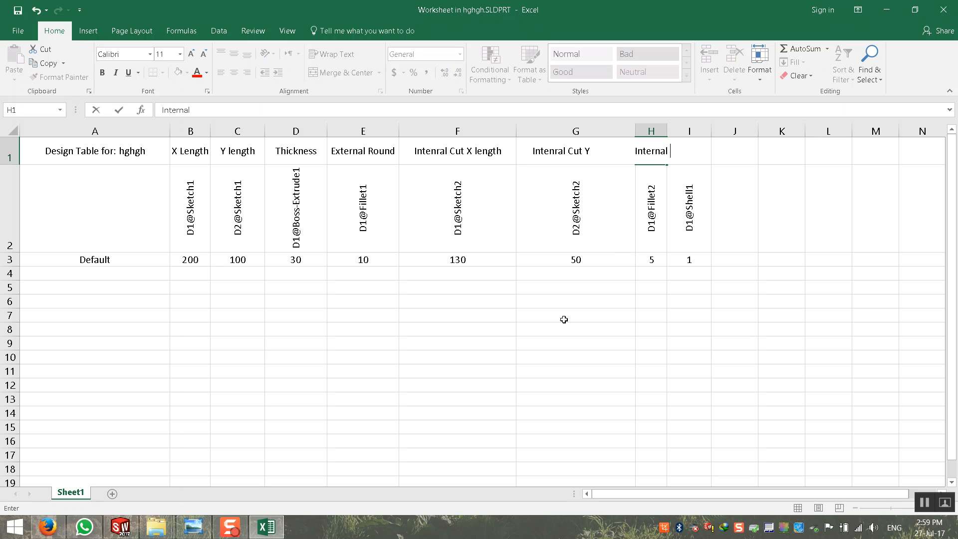
{"action": "type", "text": " Roubnd"}
{"action": "key", "text": "Return"}
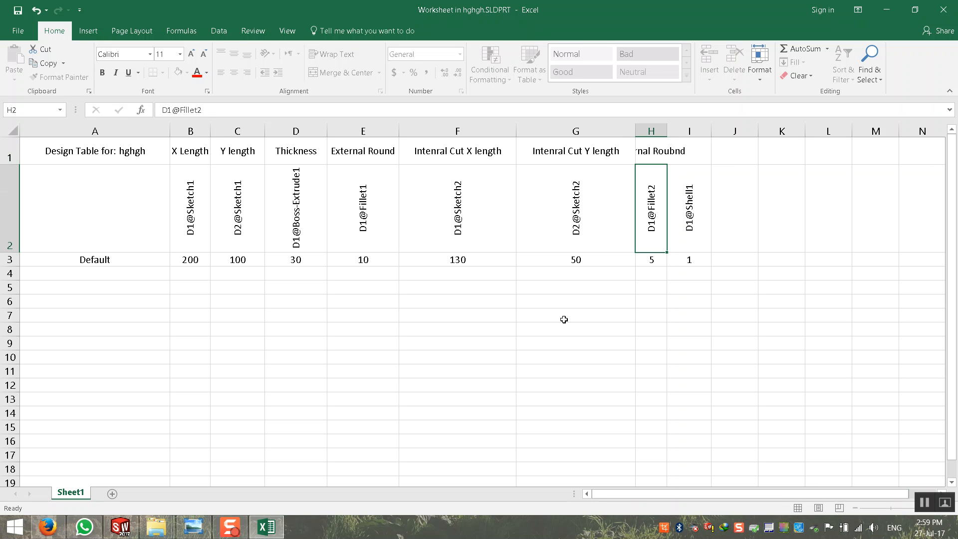
{"action": "double_click", "coordinate": [667, 130]}
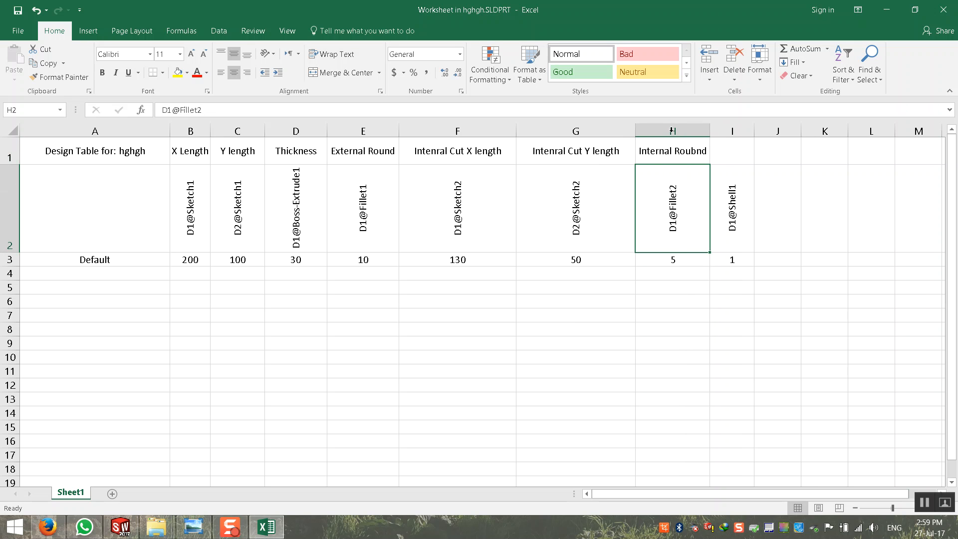
Correct the misspelled label in cell H1 to Internal Round
{"action": "left_click", "coordinate": [683, 152]}
{"action": "double_click", "coordinate": [683, 153]}
{"action": "left_click_drag", "start_coordinate": [696, 152], "coordinate": [701, 152]}
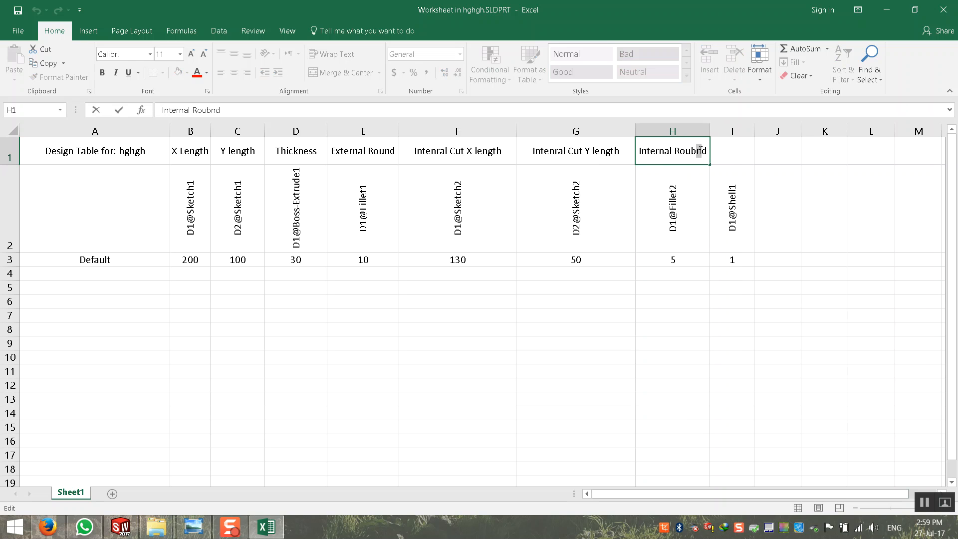
{"action": "left_click", "coordinate": [696, 151]}
{"action": "left_click_drag", "start_coordinate": [696, 151], "coordinate": [691, 151]}
{"action": "key", "text": "BackSpace"}
Widen column I and label cell I1 above D1@Shell1 as Wall Thickness
{"action": "left_click", "coordinate": [728, 156]}
{"action": "left_click_drag", "start_coordinate": [754, 131], "coordinate": [787, 132]}
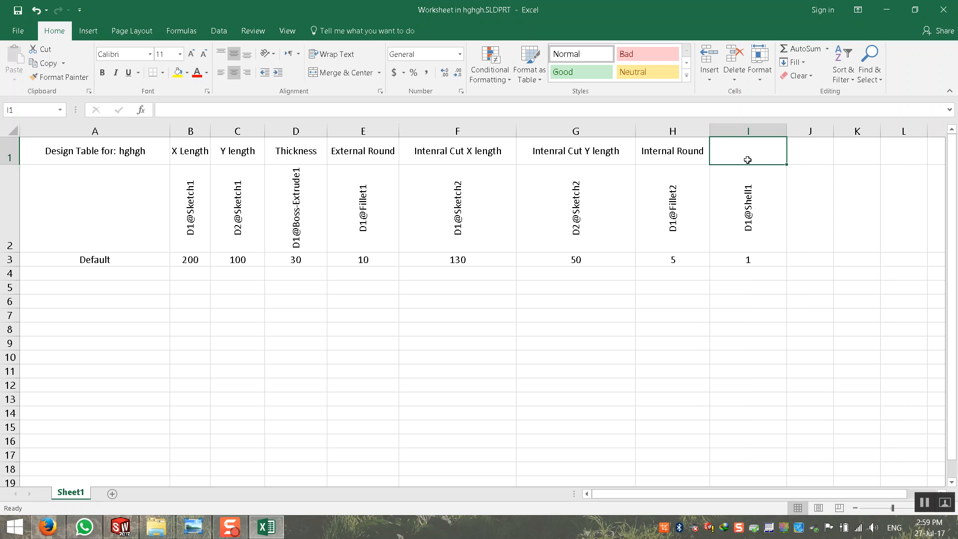
{"action": "type", "text": "Wall Thickne"}
{"action": "key", "text": "BackSpace"}
{"action": "key", "text": "BackSpace"}
{"action": "type", "text": "ness"}
{"action": "key", "text": "Return"}
{"action": "left_click", "coordinate": [421, 394]}
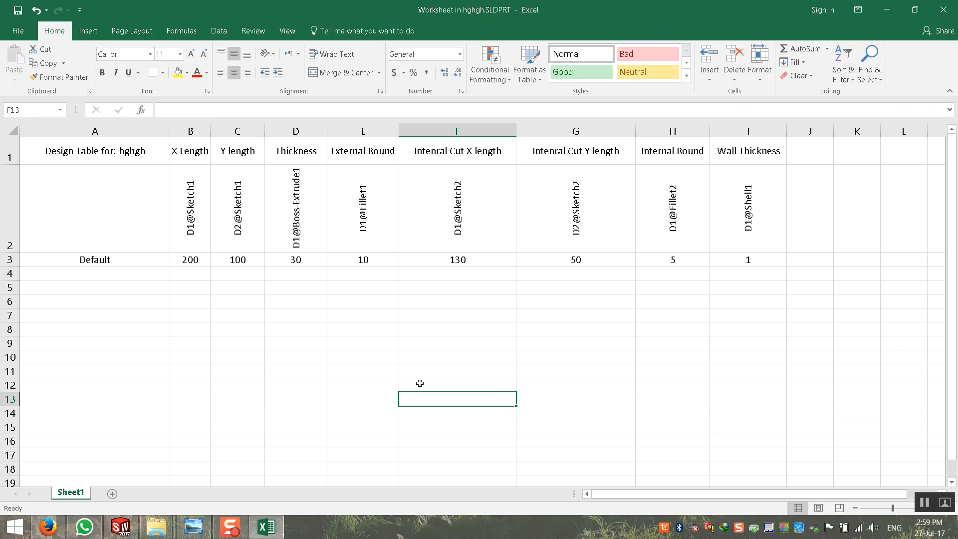
Fill the X Length, Y length and Thickness columns, B to D, with light blue
{"action": "left_click", "coordinate": [189, 147]}
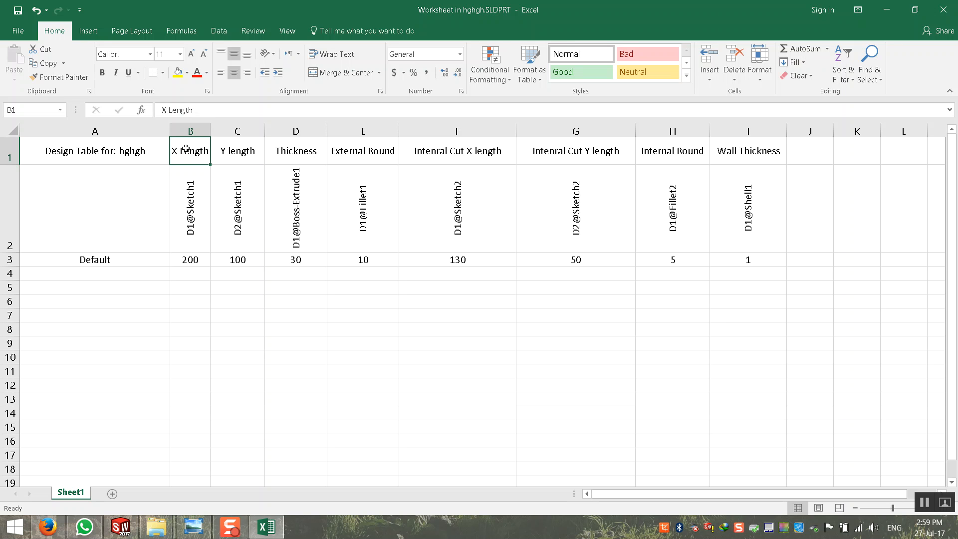
{"action": "left_click_drag", "start_coordinate": [188, 131], "coordinate": [297, 131]}
{"action": "left_click", "coordinate": [188, 73]}
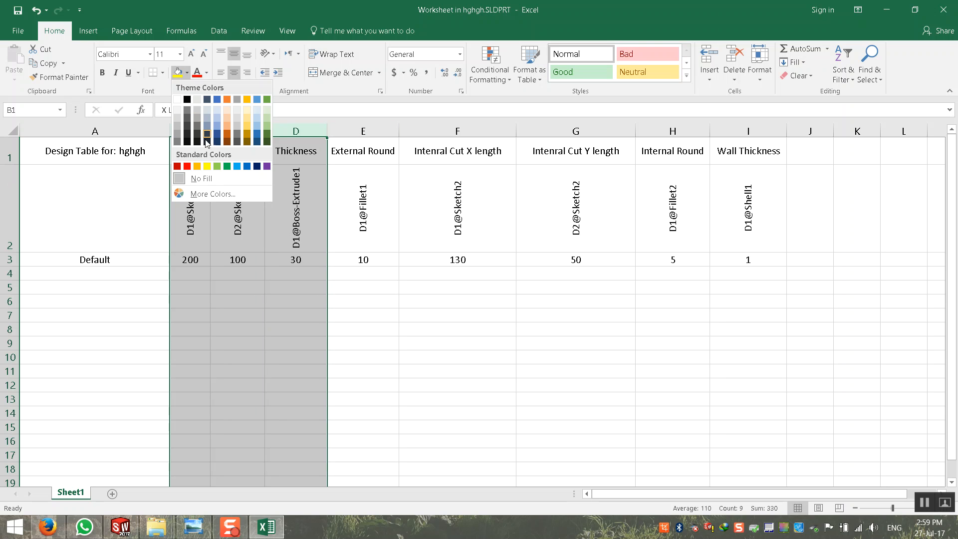
{"action": "left_click", "coordinate": [249, 133]}
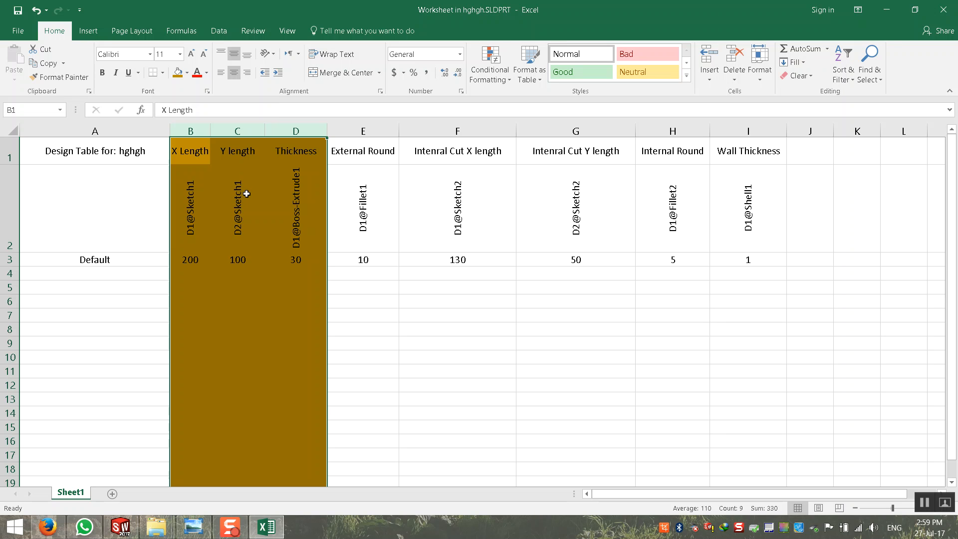
{"action": "left_click", "coordinate": [188, 73]}
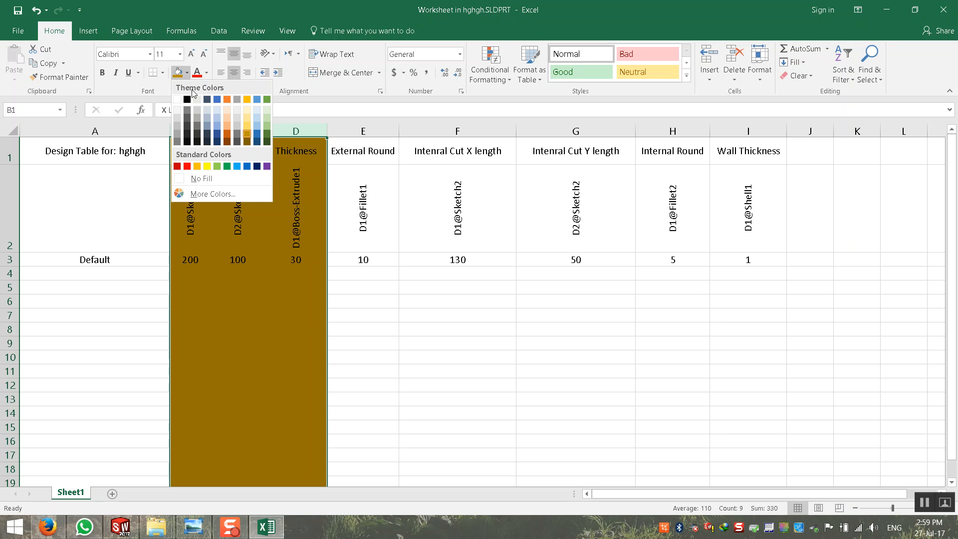
{"action": "left_click", "coordinate": [259, 117]}
{"action": "left_click", "coordinate": [374, 316]}
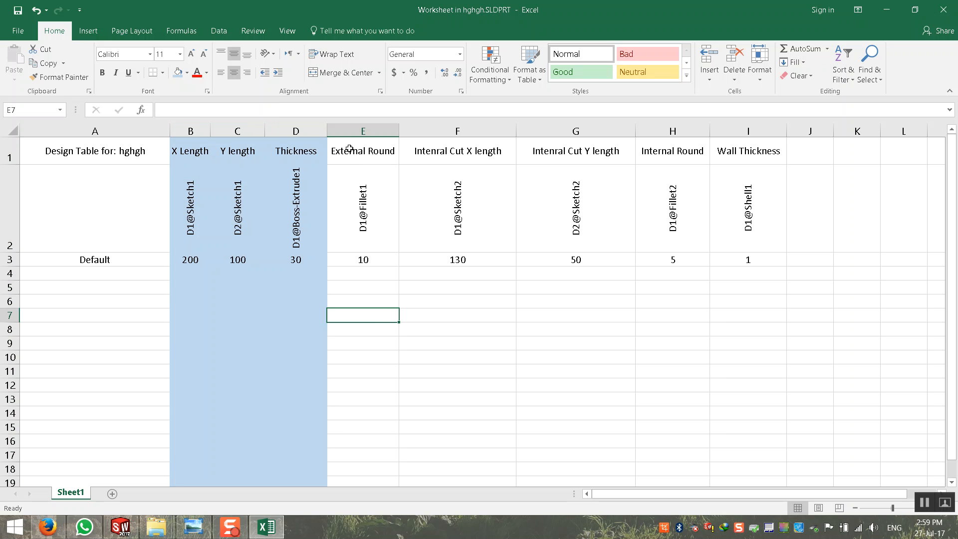
Fill the External Round and Internal Round columns, E and H, with red and set their text to white
{"action": "left_click", "coordinate": [352, 132]}
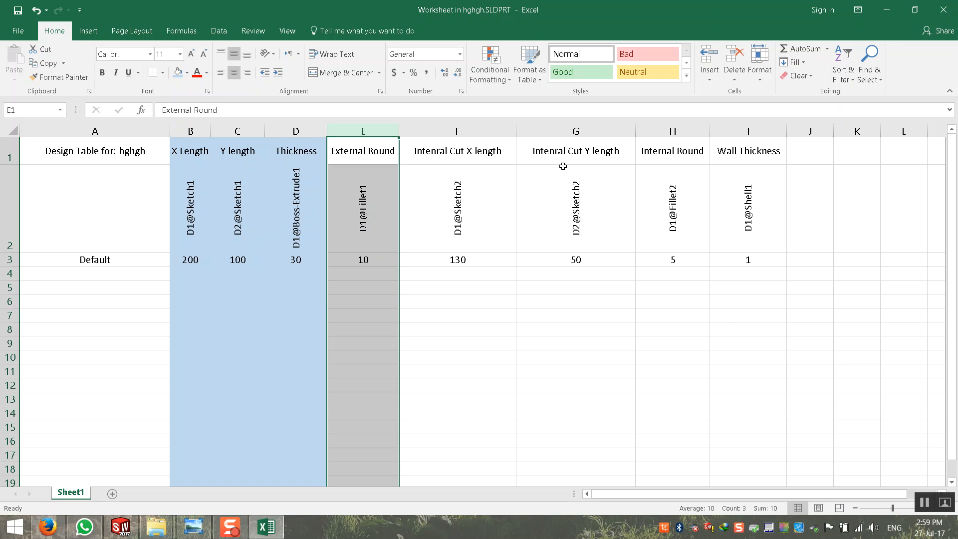
{"action": "left_click", "coordinate": [658, 131], "text": "ctrl"}
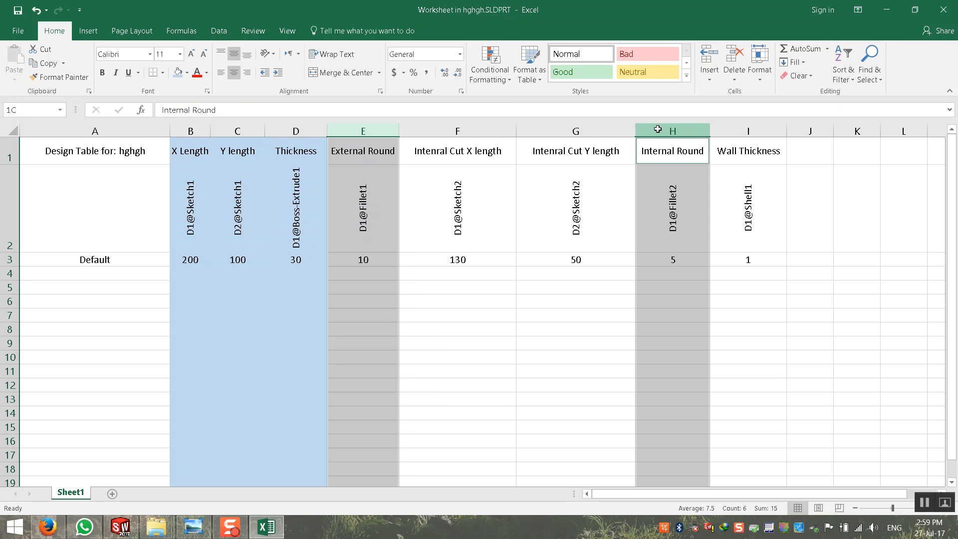
{"action": "left_click", "coordinate": [189, 73]}
{"action": "left_click", "coordinate": [186, 167]}
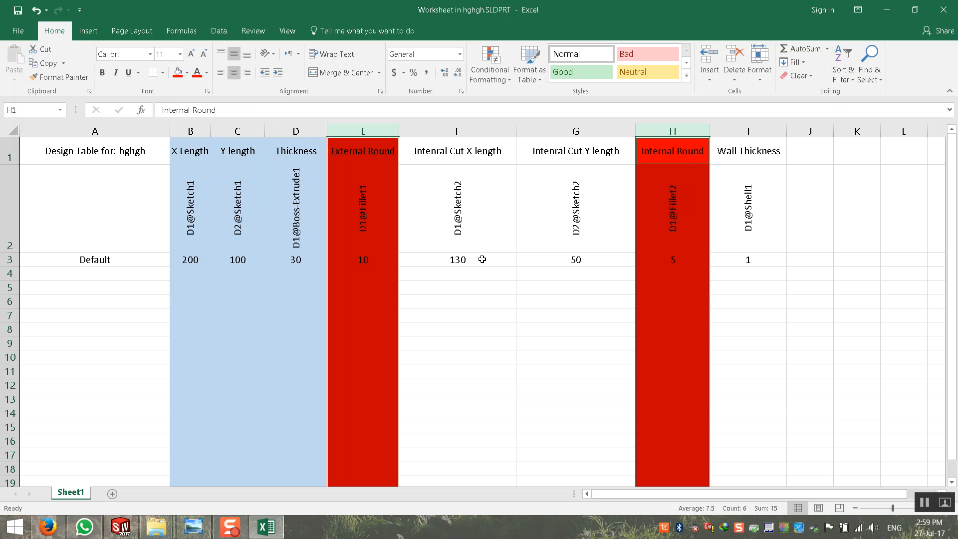
{"action": "left_click", "coordinate": [206, 73]}
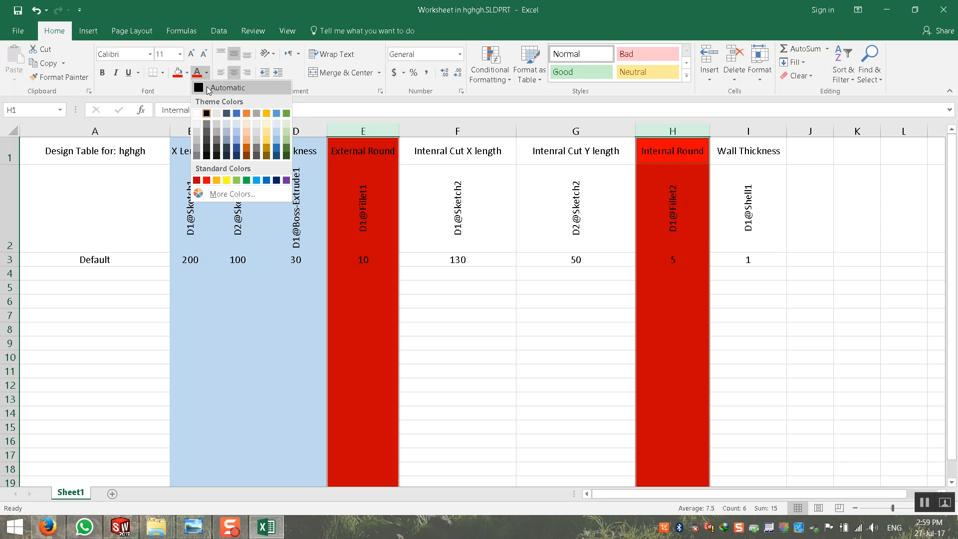
{"action": "left_click", "coordinate": [196, 113]}
{"action": "left_click", "coordinate": [521, 399]}
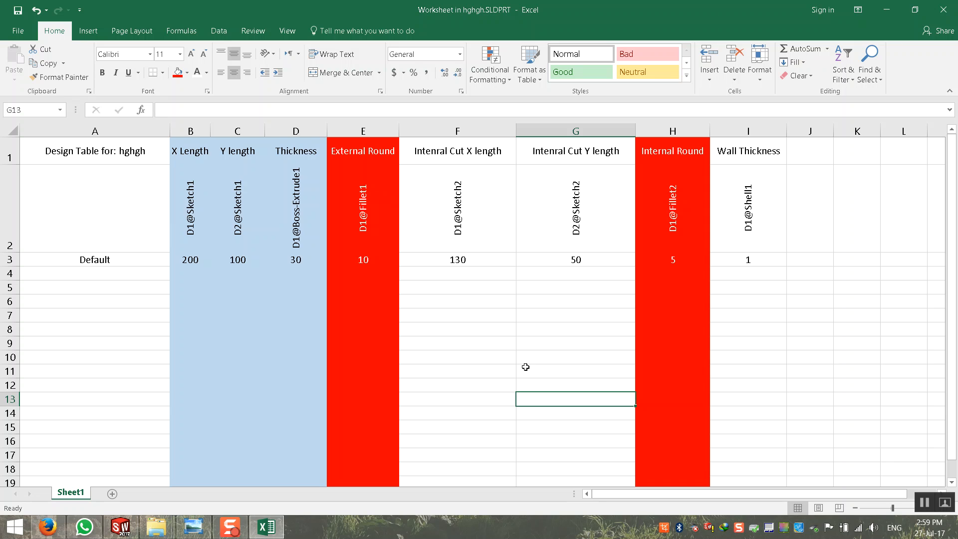
Fill the two internal cut length columns, F and G, with dark blue and set their text to white
{"action": "left_click_drag", "start_coordinate": [454, 129], "coordinate": [579, 130]}
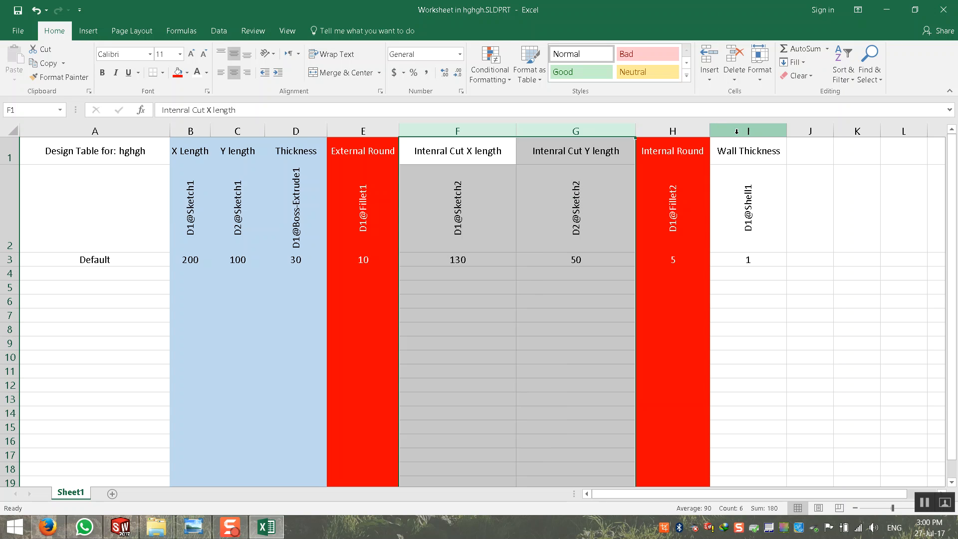
{"action": "left_click", "coordinate": [187, 73]}
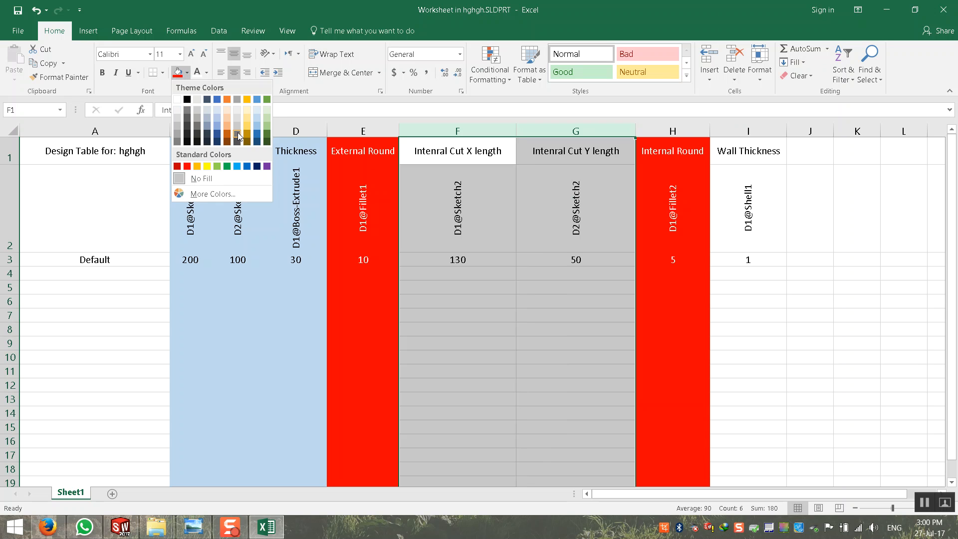
{"action": "left_click", "coordinate": [257, 133]}
{"action": "left_click", "coordinate": [524, 331]}
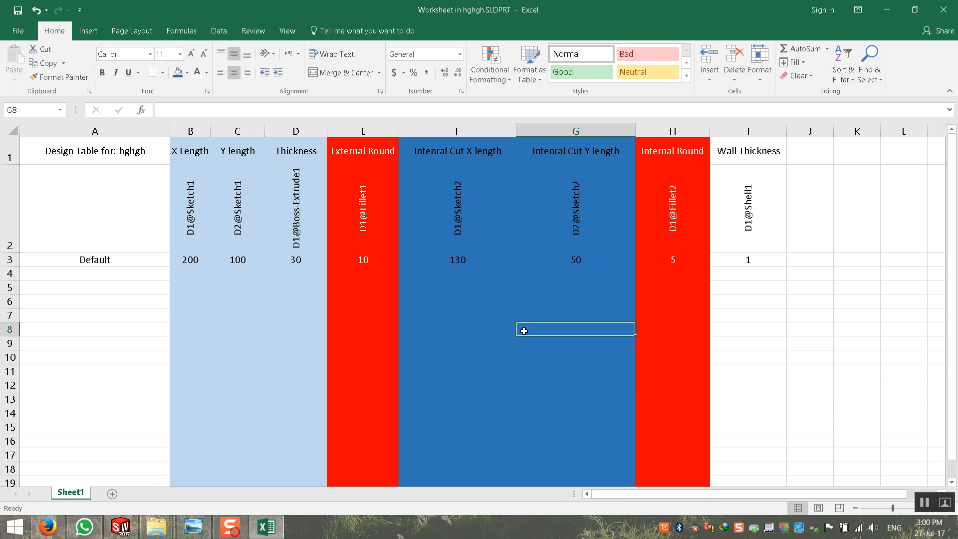
{"action": "left_click_drag", "start_coordinate": [454, 131], "coordinate": [579, 131]}
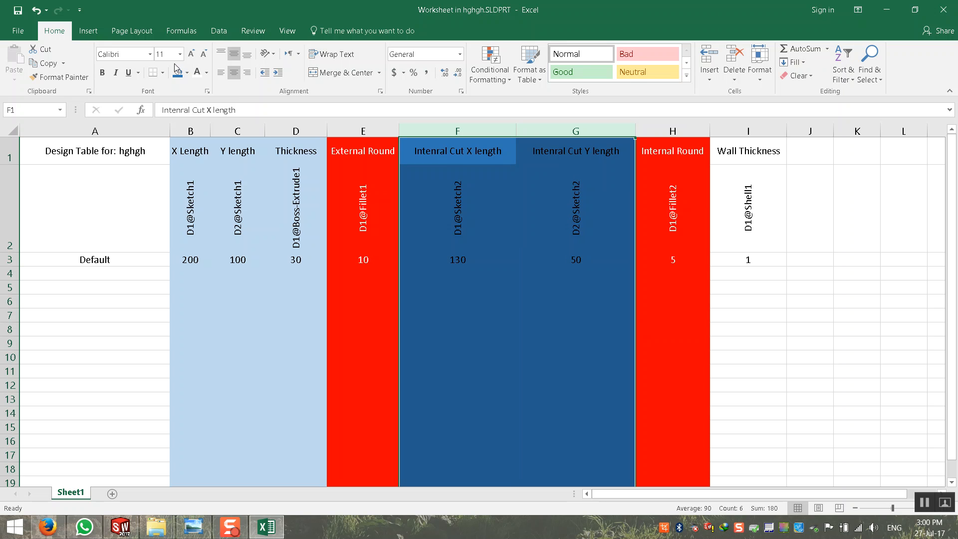
{"action": "left_click", "coordinate": [197, 71]}
{"action": "left_click", "coordinate": [810, 315]}
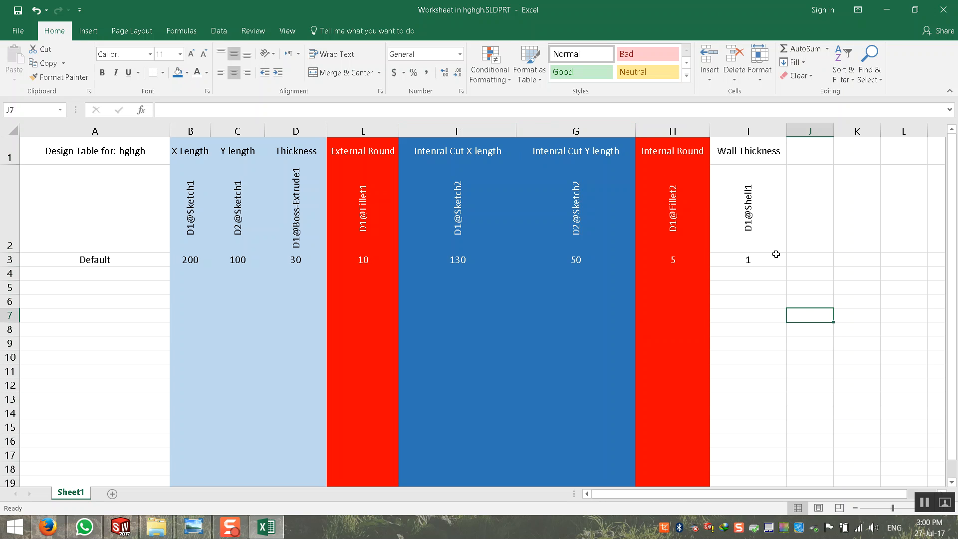
Fill the Wall Thickness column, I, with green
{"action": "left_click", "coordinate": [748, 131]}
{"action": "left_click", "coordinate": [187, 72]}
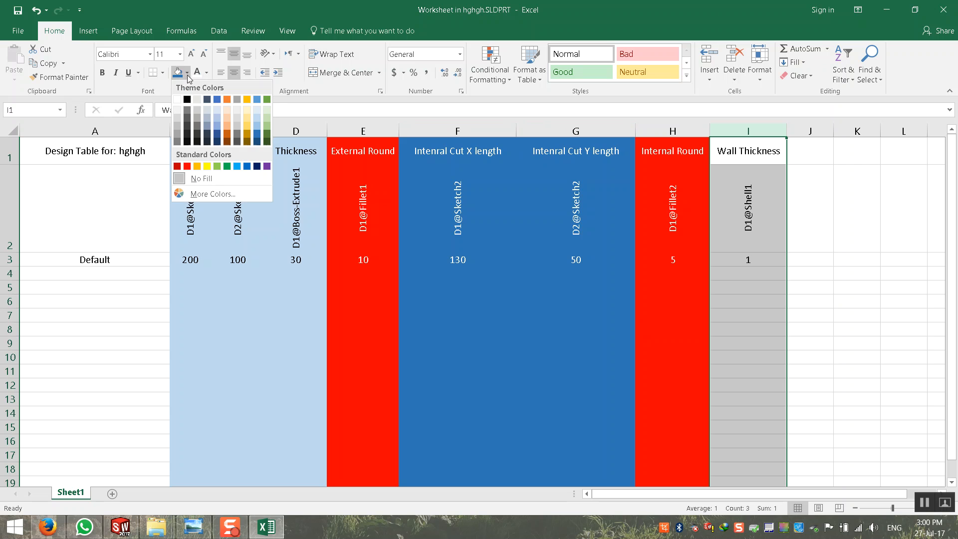
{"action": "left_click", "coordinate": [267, 135]}
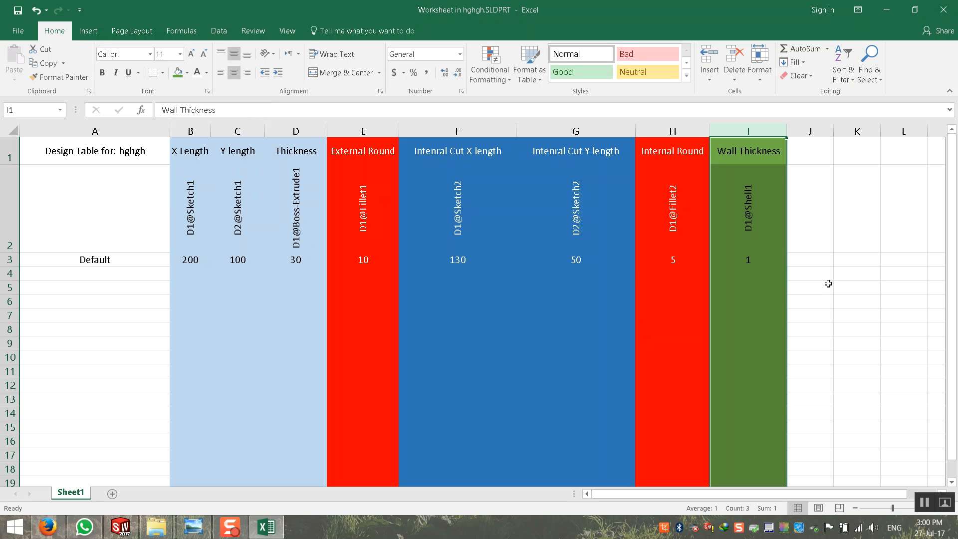
{"action": "left_click", "coordinate": [803, 269]}
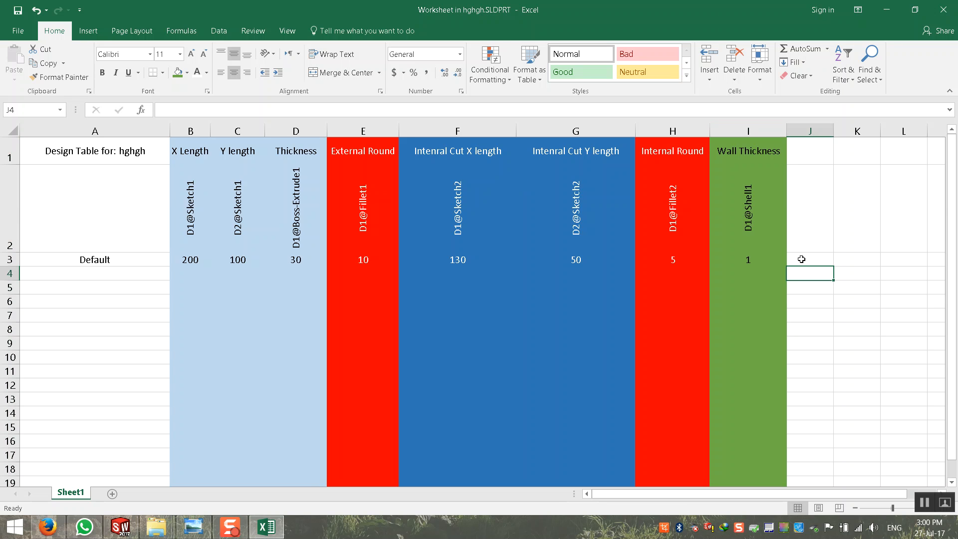
{"action": "scroll", "coordinate": [596, 302], "scroll_direction": "down", "scroll_amount": 3}
{"action": "scroll", "coordinate": [596, 301], "scroll_direction": "up", "scroll_amount": 3}
{"action": "left_click", "coordinate": [373, 132]}
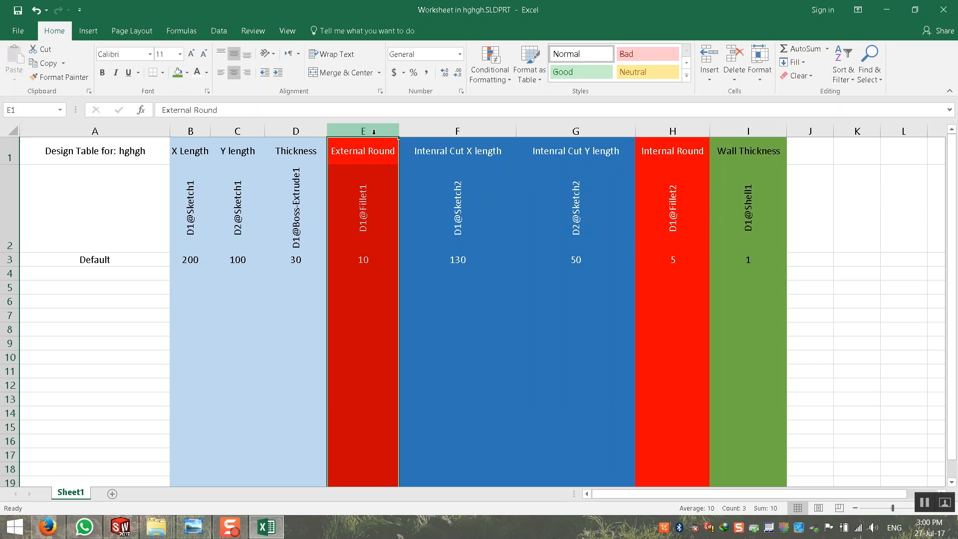
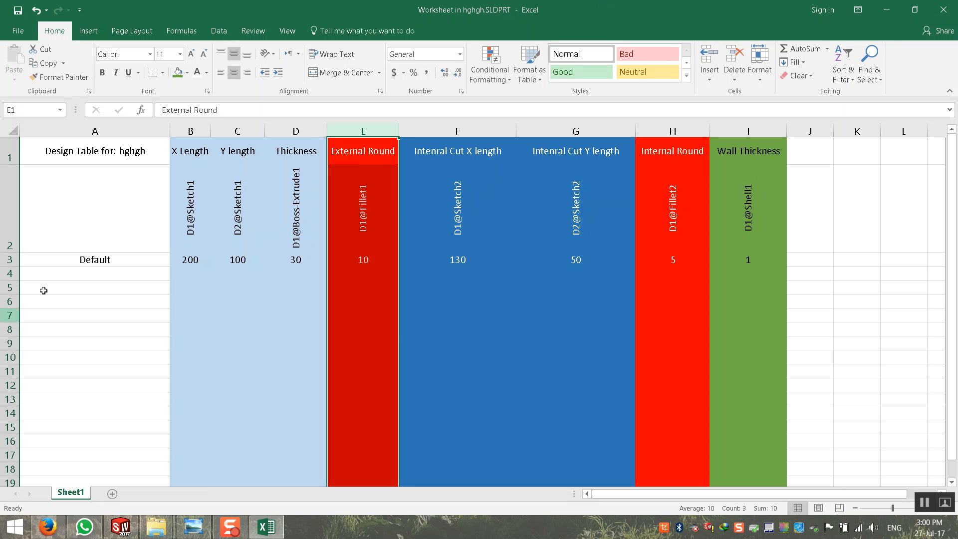
Enter S01 as the configuration name in cell A4
{"action": "left_click", "coordinate": [58, 279]}
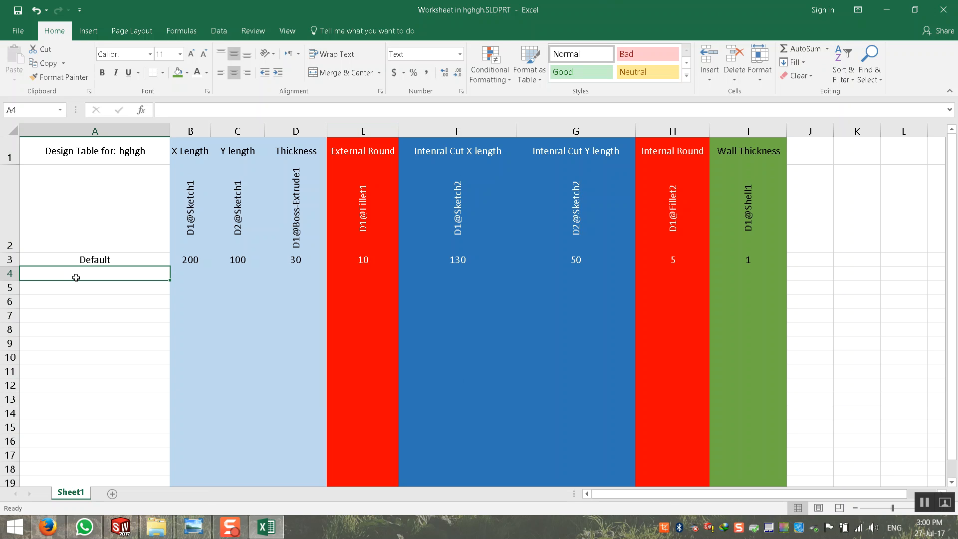
{"action": "type", "text": "S"}
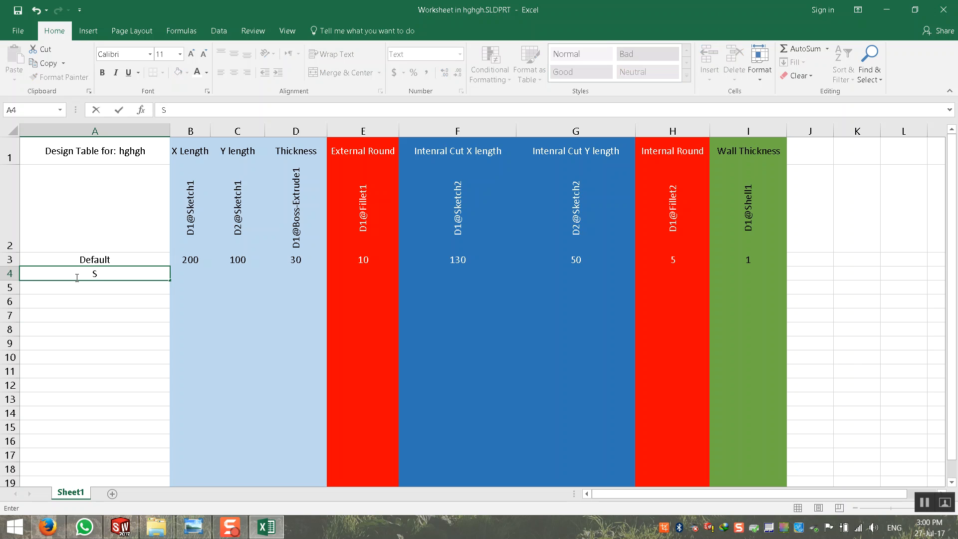
{"action": "type", "text": "20010030-10"}
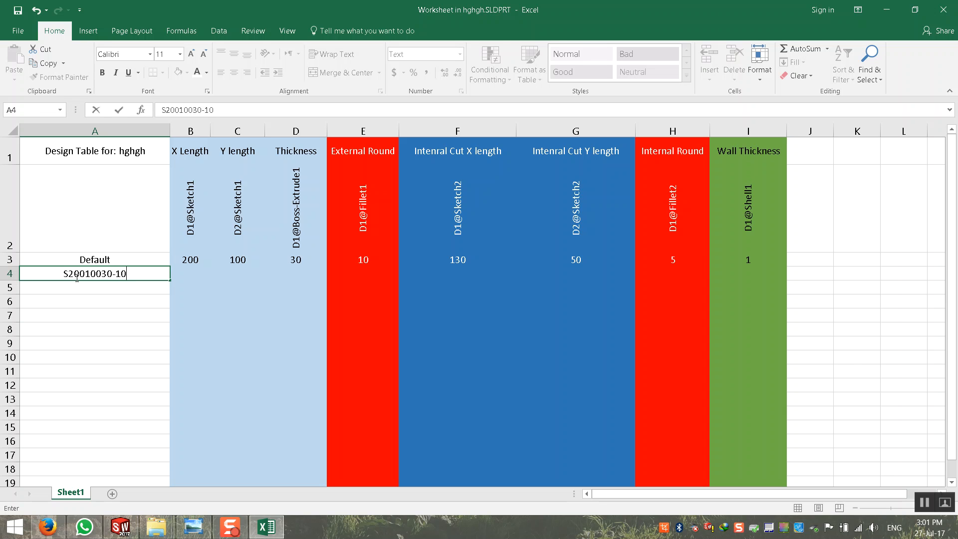
{"action": "key", "text": "BackSpace"}
{"action": "key", "text": "BackSpace"}
{"action": "key", "text": "BackSpace"}
{"action": "key", "text": "BackSpace"}
{"action": "key", "text": "BackSpace"}
{"action": "key", "text": "BackSpace"}
{"action": "key", "text": "BackSpace"}
{"action": "key", "text": "BackSpace"}
{"action": "key", "text": "BackSpace"}
{"action": "key", "text": "BackSpace"}
{"action": "type", "text": "01"}
{"action": "key", "text": "Return"}
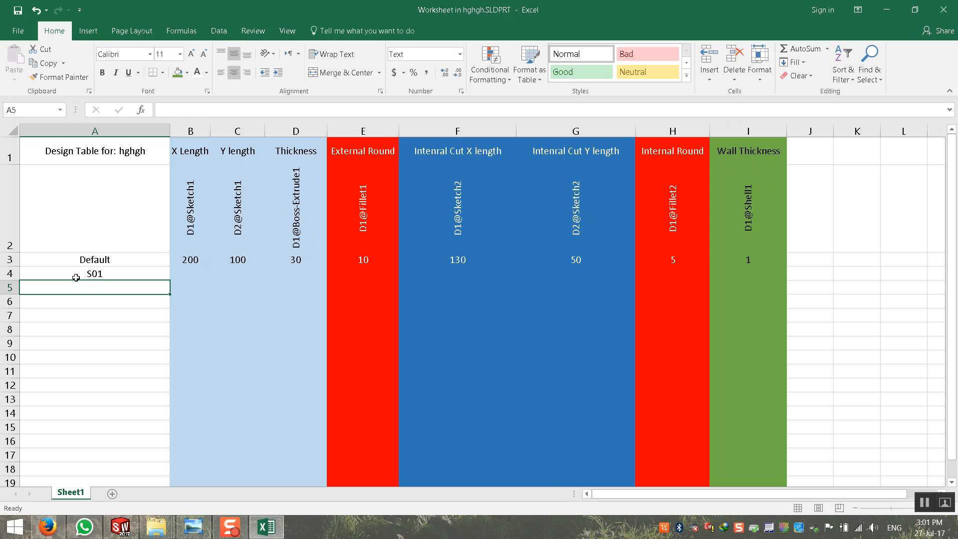
{"action": "left_click", "coordinate": [120, 273]}
{"action": "left_click", "coordinate": [189, 272]}
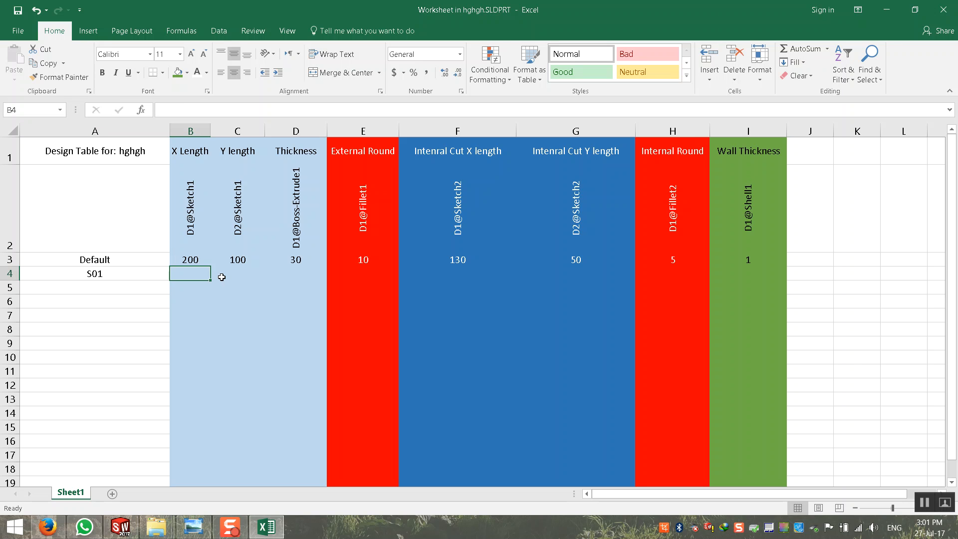
Name the configuration in cell A3 S01 and the one in cell A4 S02
{"action": "left_click", "coordinate": [121, 257]}
{"action": "type", "text": "S01"}
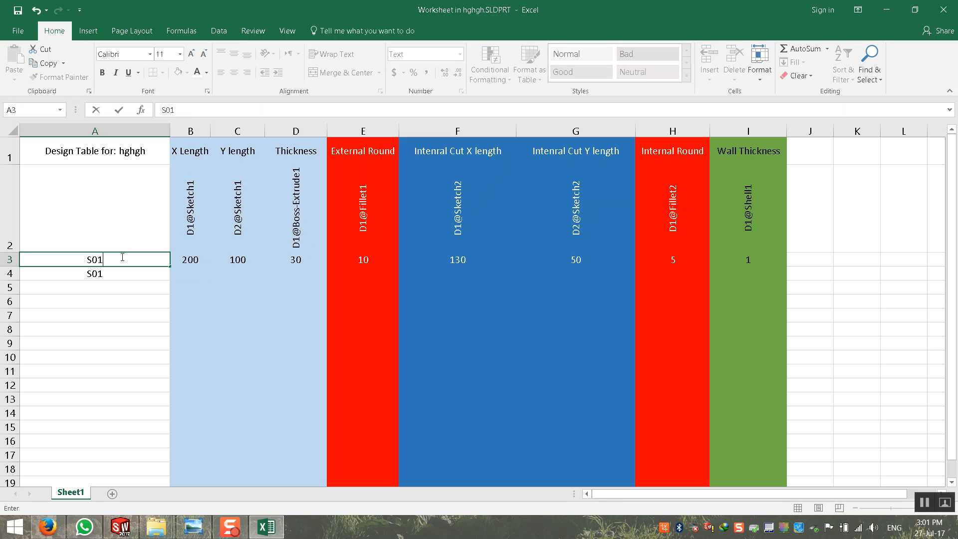
{"action": "key", "text": "Tab"}
{"action": "left_click", "coordinate": [114, 275]}
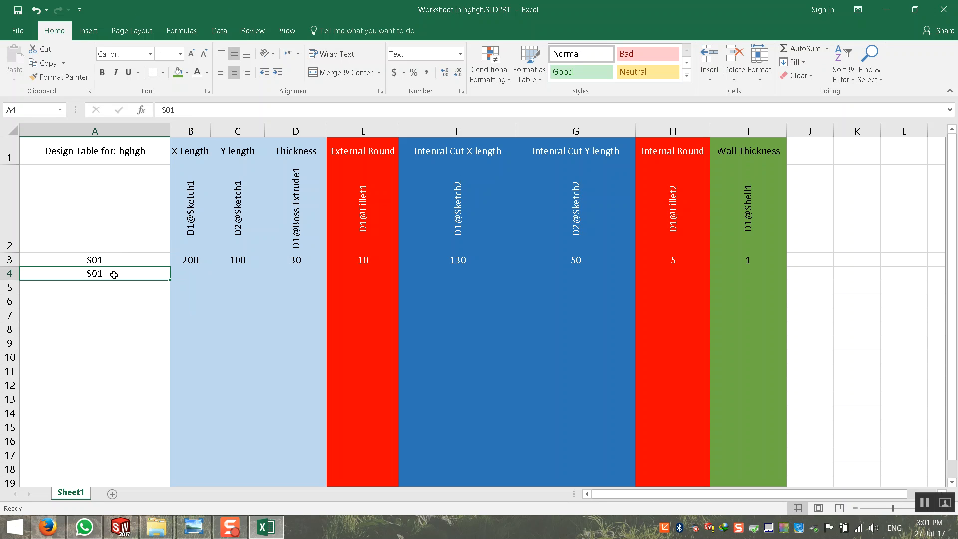
{"action": "type", "text": "S02"}
{"action": "key", "text": "Tab"}
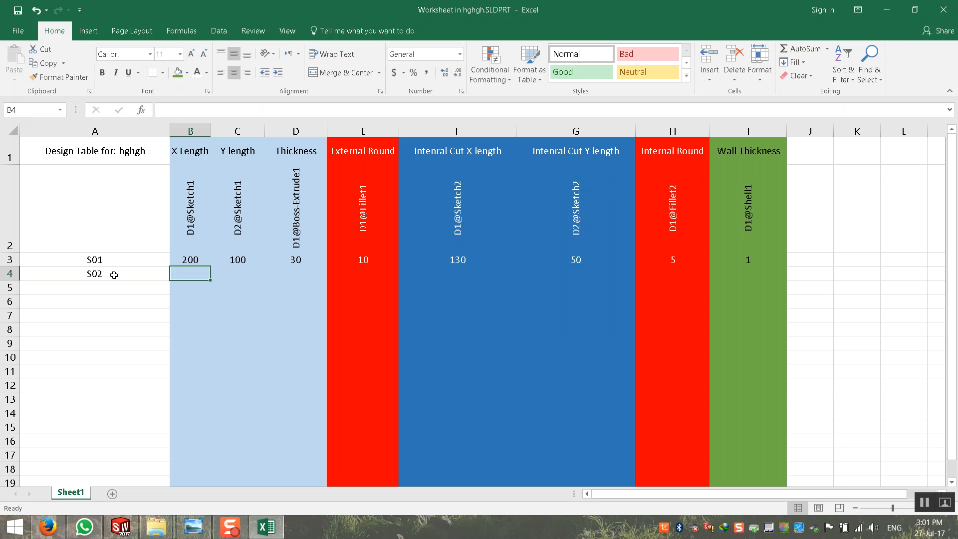
Set the S02 row's X Length to 250, Y length to 120 and Thickness to 50
{"action": "type", "text": "250"}
{"action": "key", "text": "Return"}
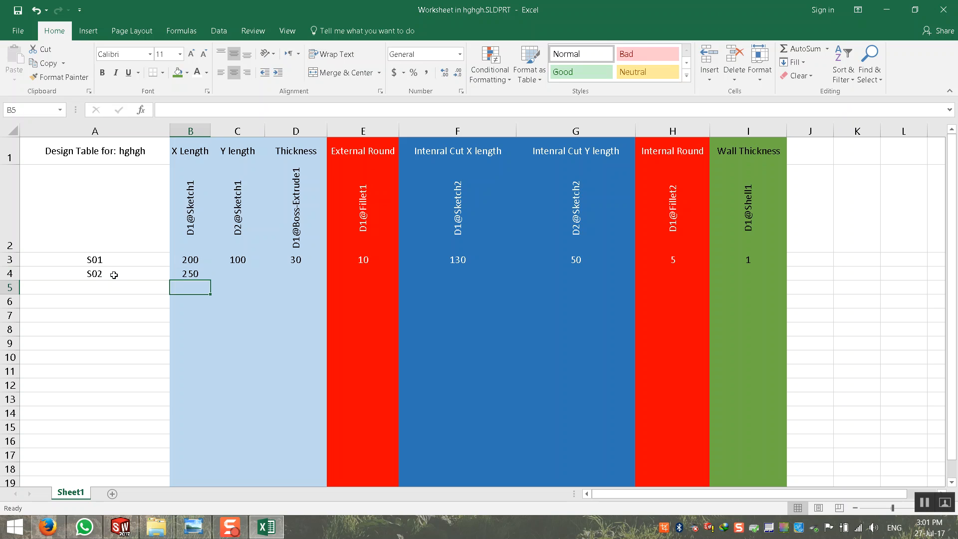
{"action": "key", "text": "Up"}
{"action": "key", "text": "Right"}
{"action": "type", "text": "120"}
{"action": "key", "text": "Return"}
{"action": "key", "text": "Up"}
{"action": "key", "text": "Right"}
{"action": "type", "text": "50"}
{"action": "key", "text": "Return"}
{"action": "key", "text": "Up"}
{"action": "key", "text": "Right"}
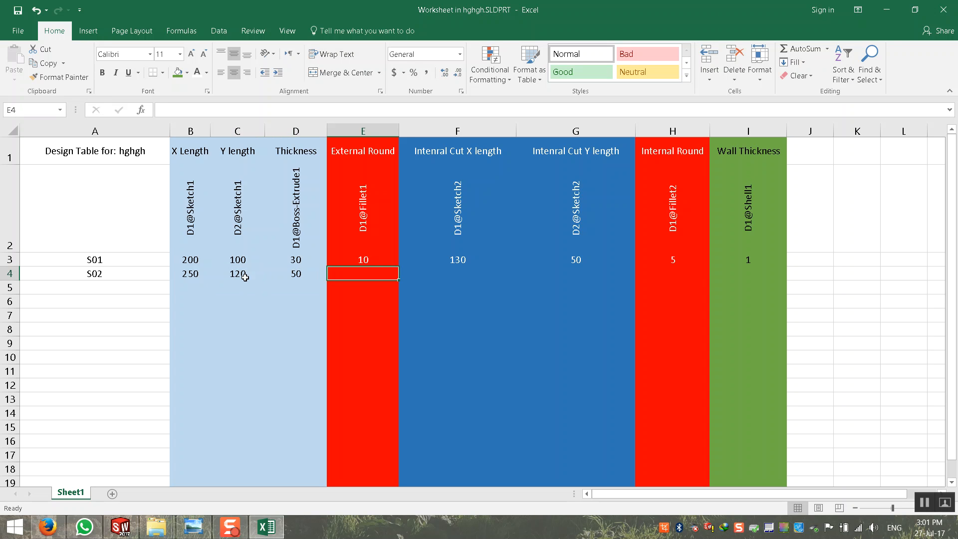
Copy the S01 values in columns E to I down to the S02 row, and close the design table to generate the configurations
{"action": "left_click_drag", "start_coordinate": [372, 261], "coordinate": [786, 277]}
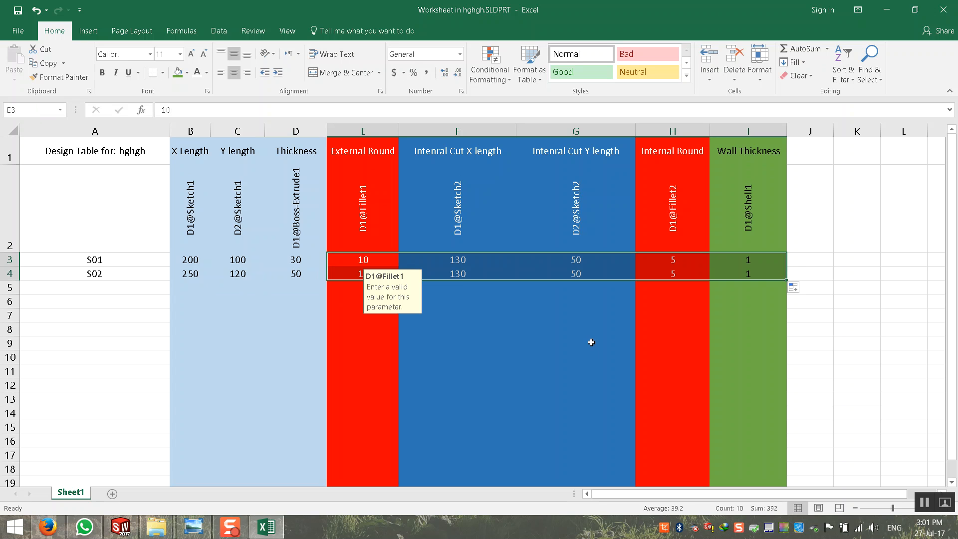
{"action": "left_click", "coordinate": [848, 357]}
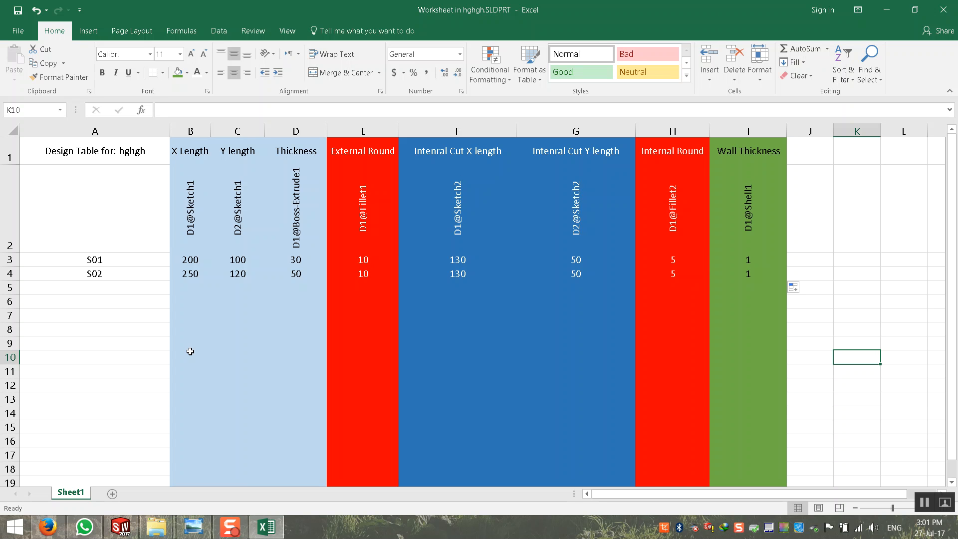
{"action": "left_click", "coordinate": [944, 10]}
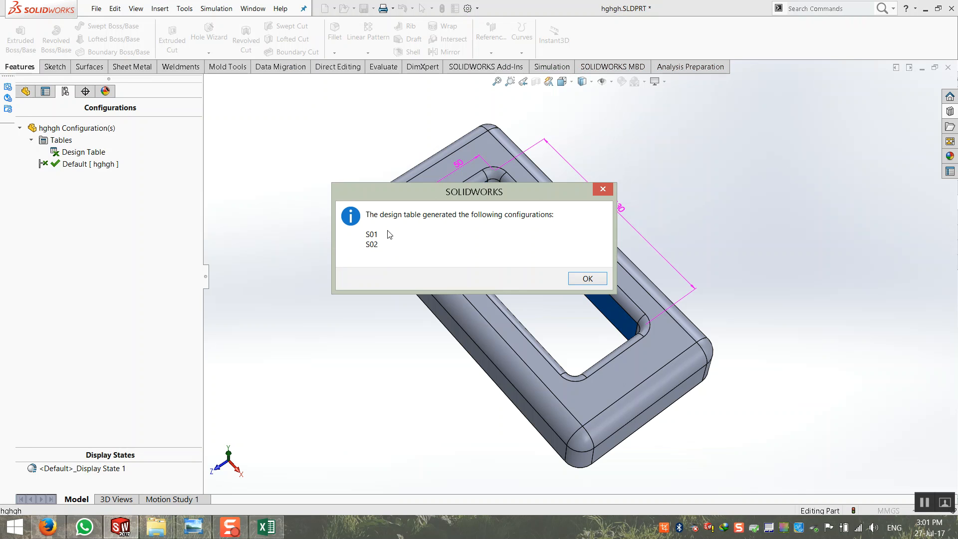
{"action": "left_click", "coordinate": [583, 279]}
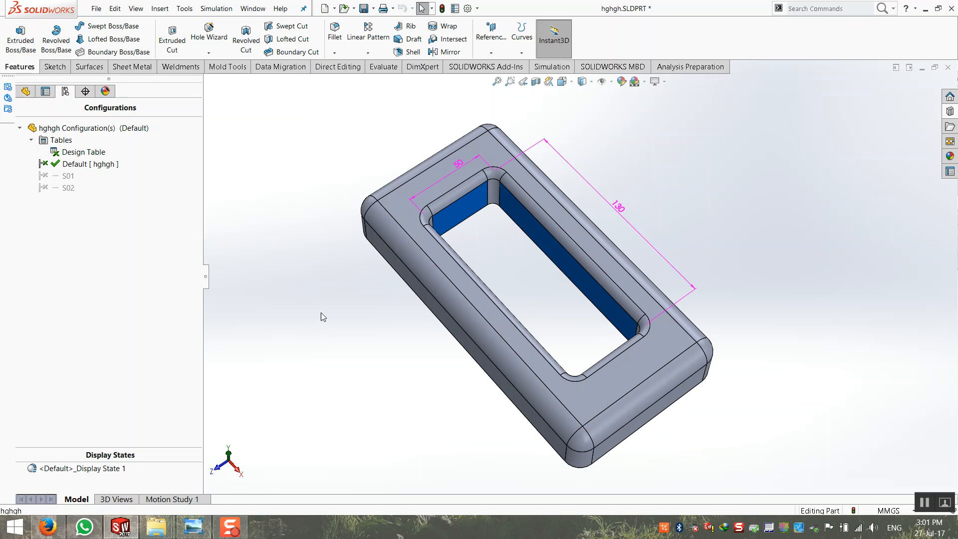
Activate configurations S01 and S02 in turn to compare the part in isometric view, finishing with S01 active
{"action": "double_click", "coordinate": [68, 176]}
{"action": "double_click", "coordinate": [61, 188]}
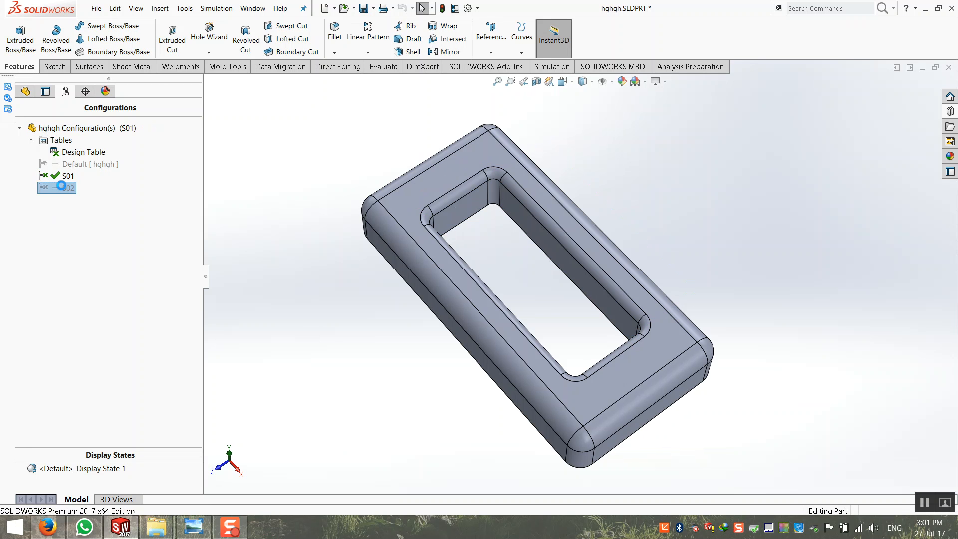
{"action": "middle_click_drag", "start_coordinate": [337, 327], "coordinate": [397, 261]}
{"action": "key", "text": "ctrl+7"}
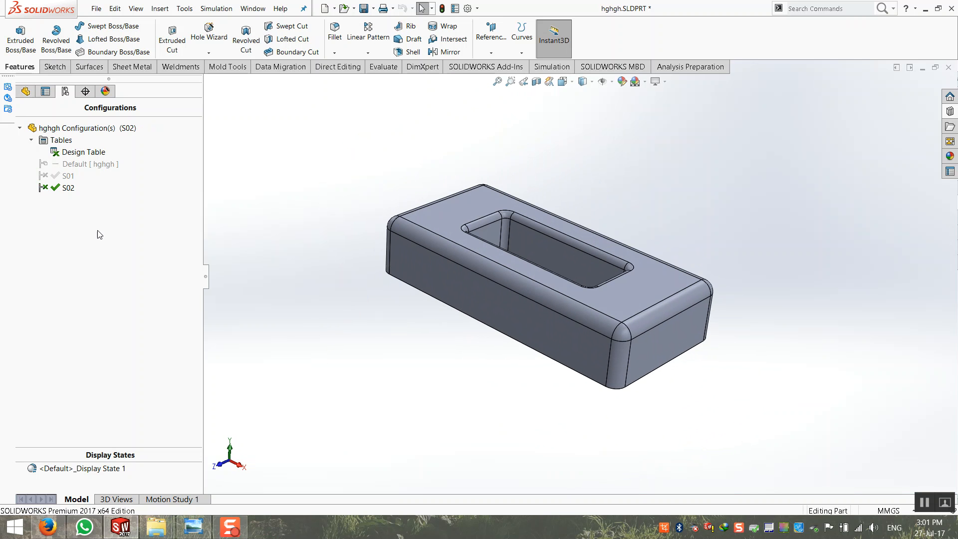
{"action": "left_click", "coordinate": [67, 177]}
{"action": "double_click", "coordinate": [66, 177]}
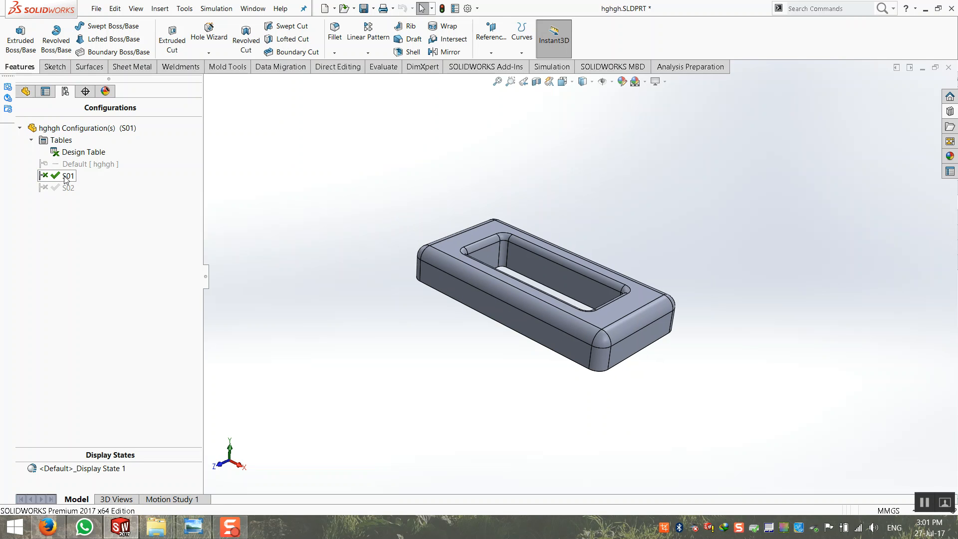
Delete the Default configuration from the part
{"action": "right_click", "coordinate": [92, 165]}
{"action": "left_click", "coordinate": [119, 212]}
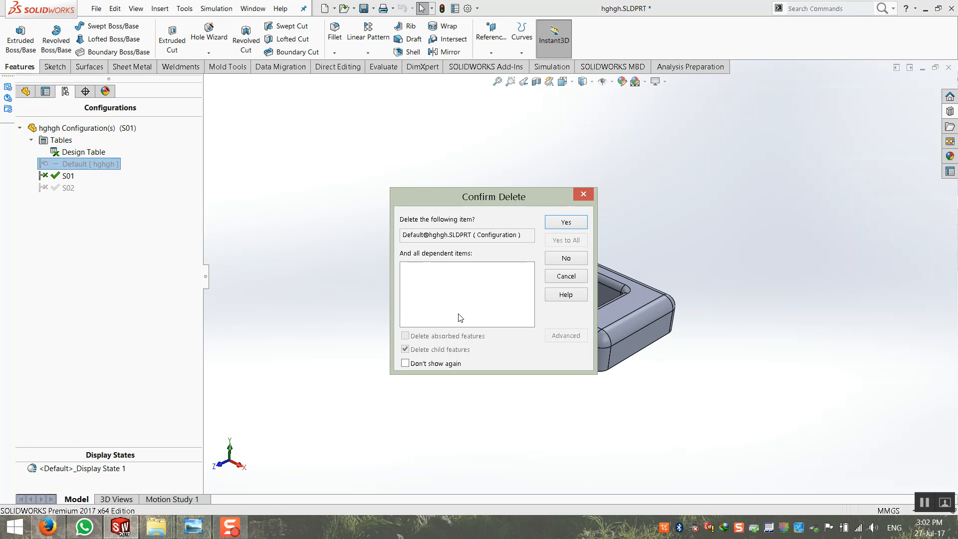
{"action": "left_click", "coordinate": [551, 220]}
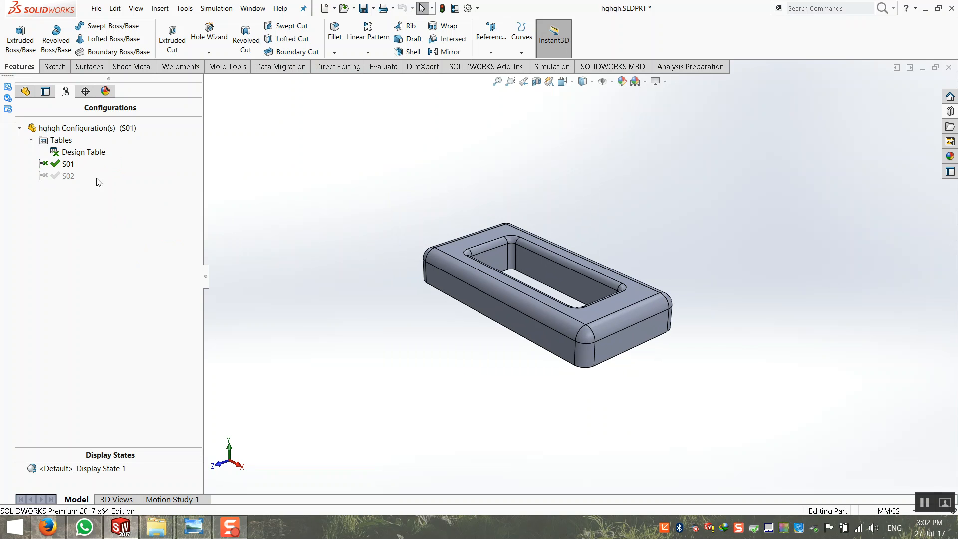
Switch the part to configuration S02 and back to S01 to check both sizes
{"action": "left_click", "coordinate": [58, 178]}
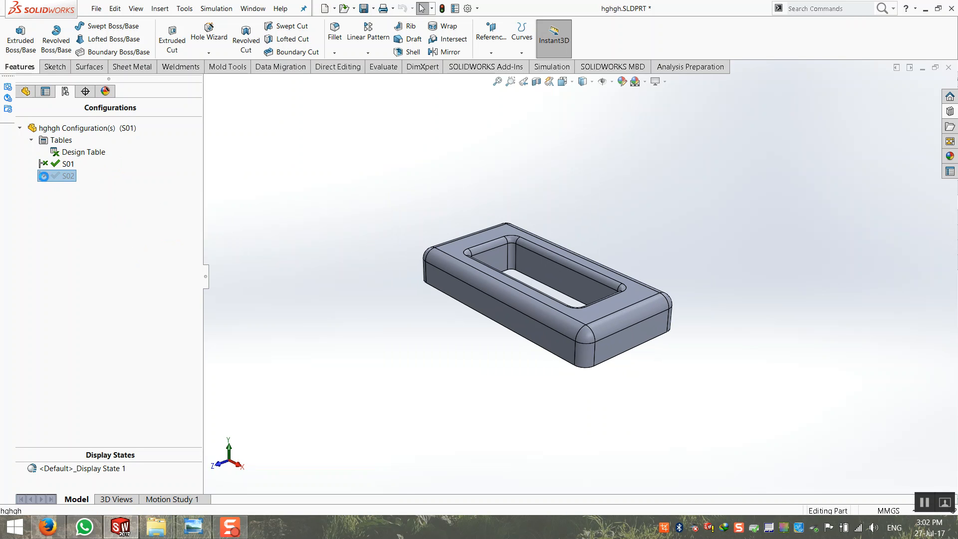
{"action": "double_click", "coordinate": [56, 176]}
{"action": "left_click", "coordinate": [56, 165]}
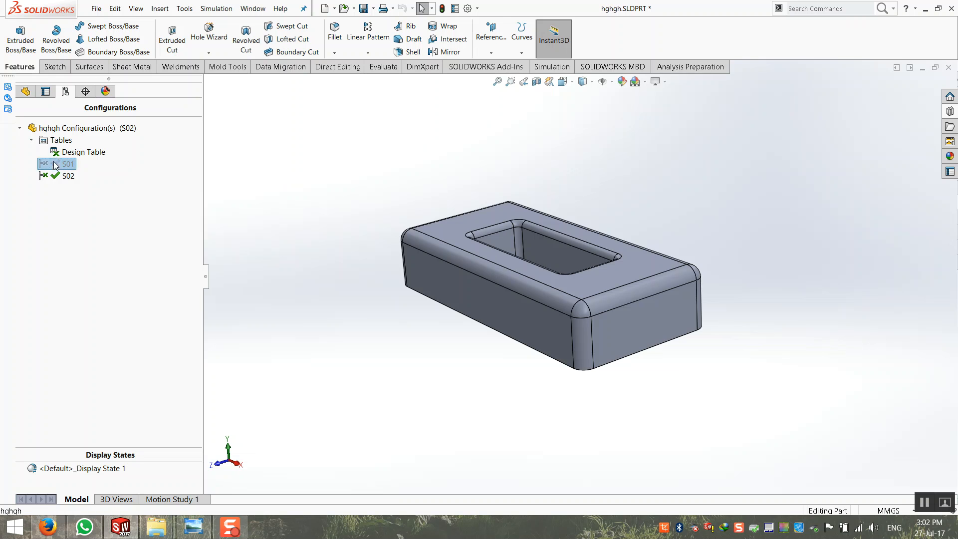
{"action": "double_click", "coordinate": [54, 165]}
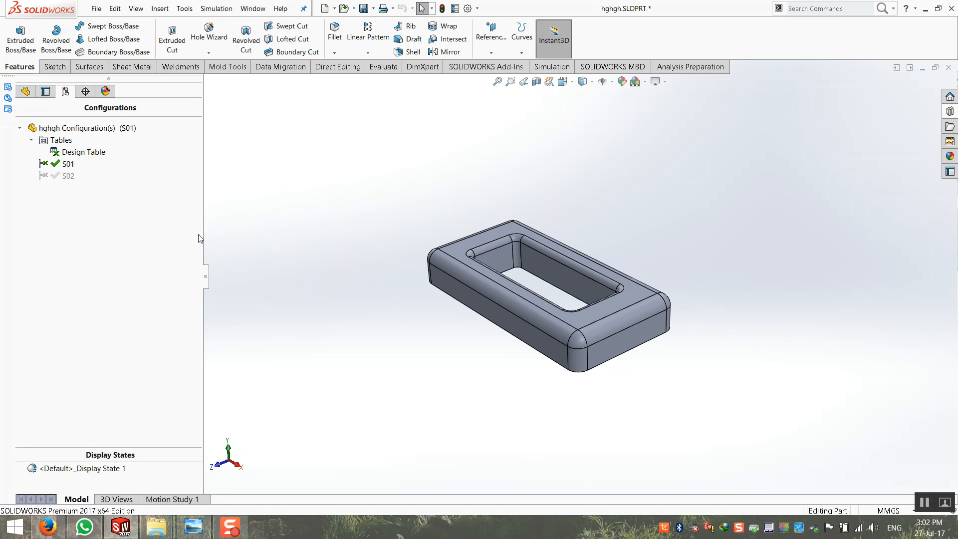
Reopen the design table for editing in a new window without adding the $PARTNUMBER parameter
{"action": "right_click", "coordinate": [93, 153]}
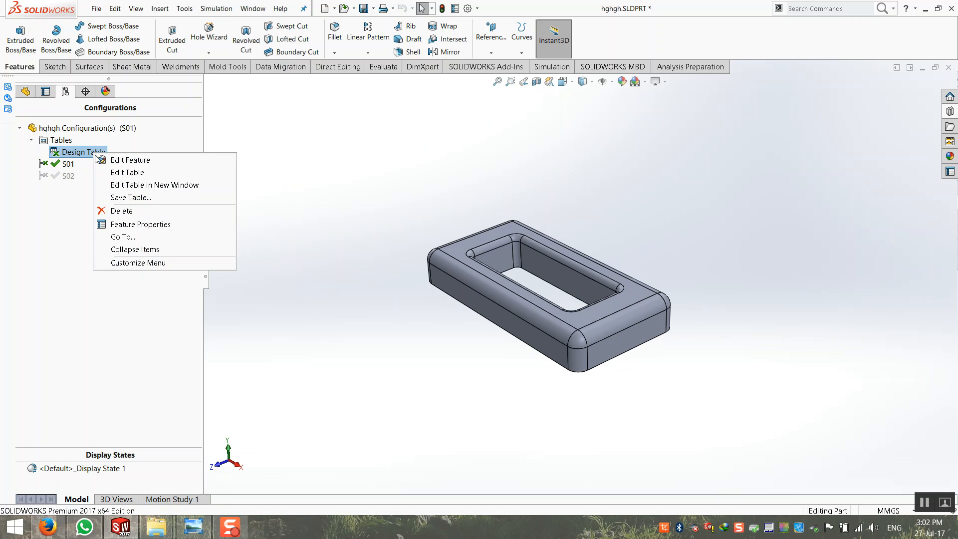
{"action": "left_click", "coordinate": [121, 186]}
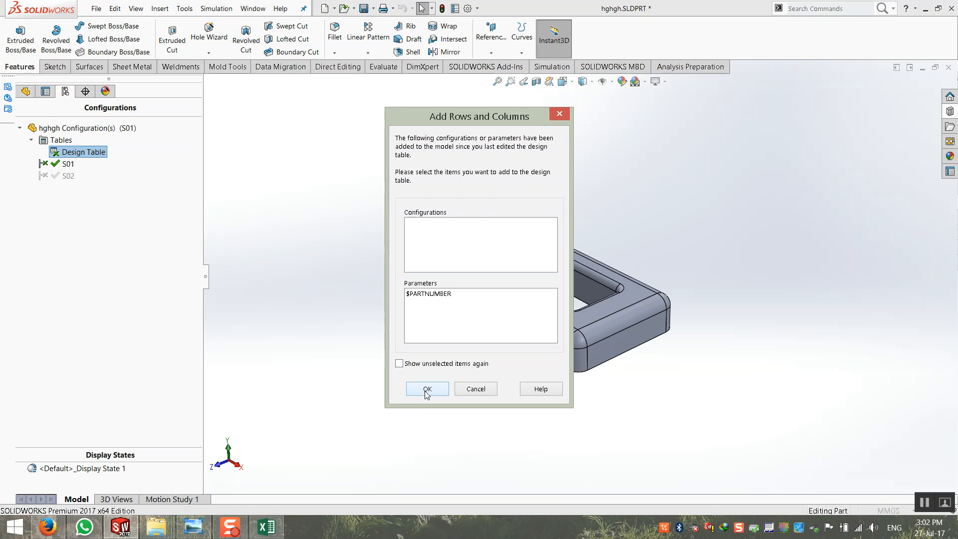
{"action": "left_click", "coordinate": [425, 391]}
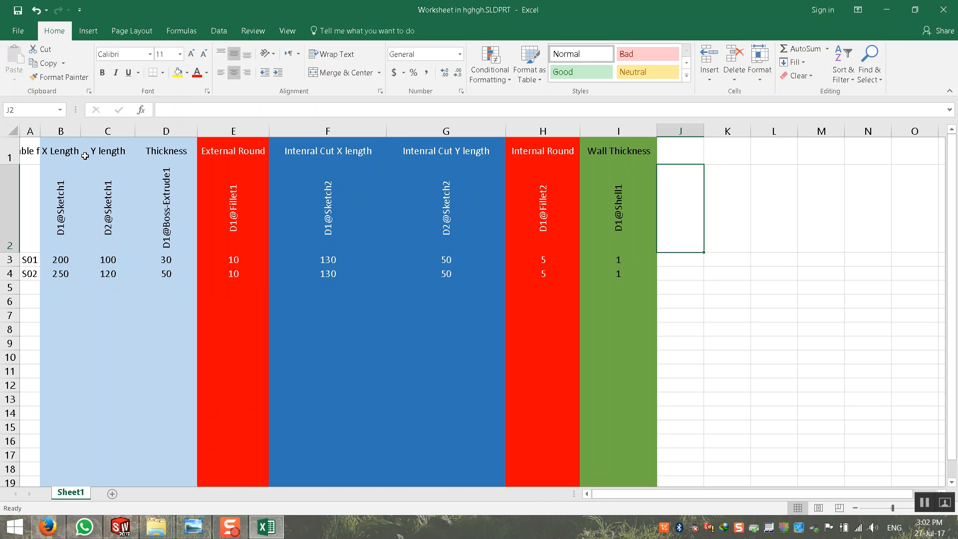
Widen column A of the design table and extend the configuration name series from S02 down to S27
{"action": "left_click_drag", "start_coordinate": [40, 131], "coordinate": [125, 131]}
{"action": "left_click", "coordinate": [122, 299]}
{"action": "left_click", "coordinate": [114, 287]}
{"action": "left_click", "coordinate": [121, 279]}
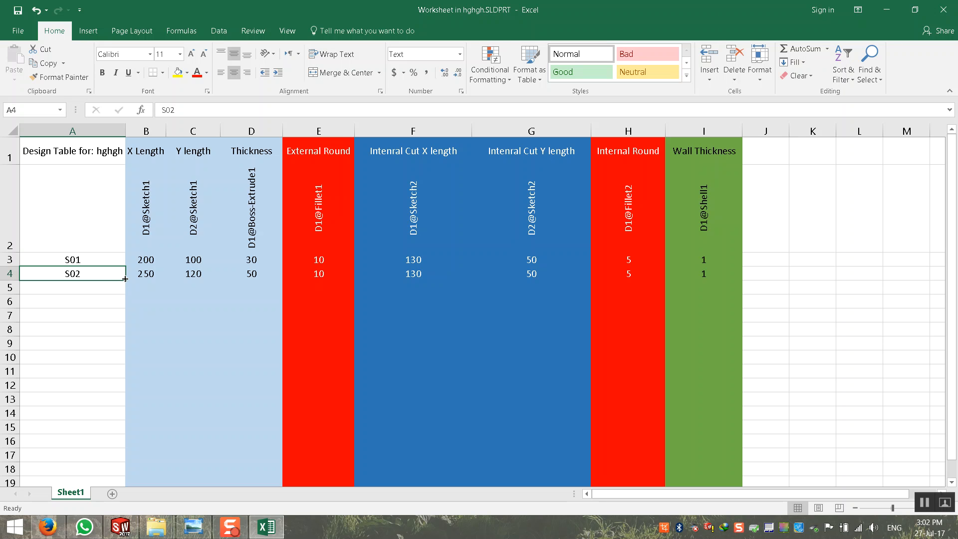
{"action": "left_click_drag", "start_coordinate": [125, 278], "coordinate": [105, 417]}
{"action": "scroll", "coordinate": [105, 416], "scroll_direction": "up", "scroll_amount": 3}
{"action": "left_click", "coordinate": [163, 369]}
Set the S02 X Length to the S01 value plus 10 and fill the formula down to S27
{"action": "left_click", "coordinate": [146, 288]}
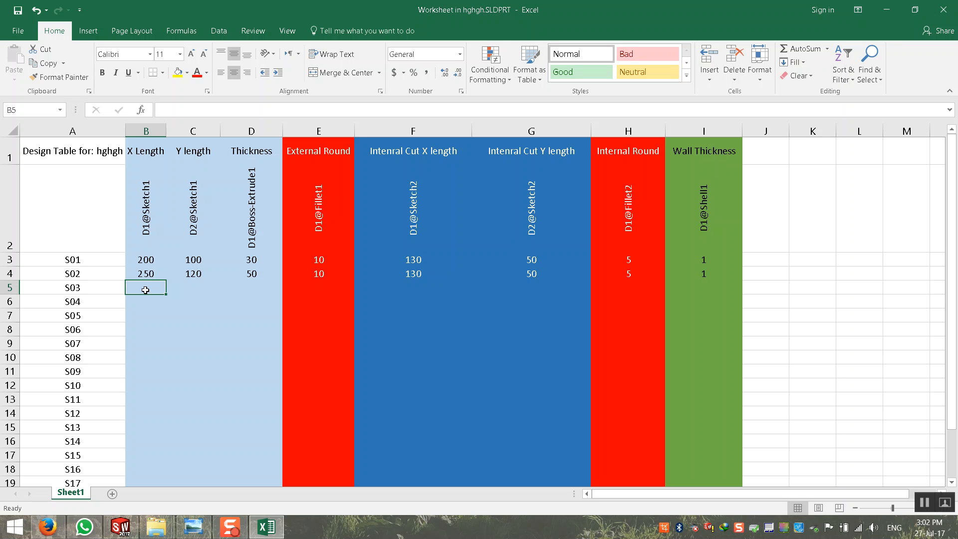
{"action": "left_click", "coordinate": [156, 323]}
{"action": "left_click", "coordinate": [148, 272]}
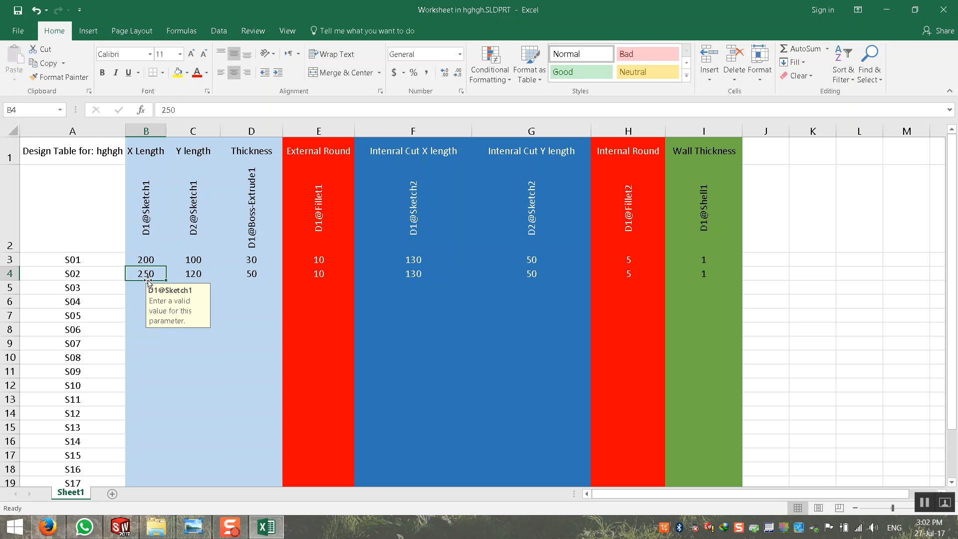
{"action": "left_click", "coordinate": [141, 286]}
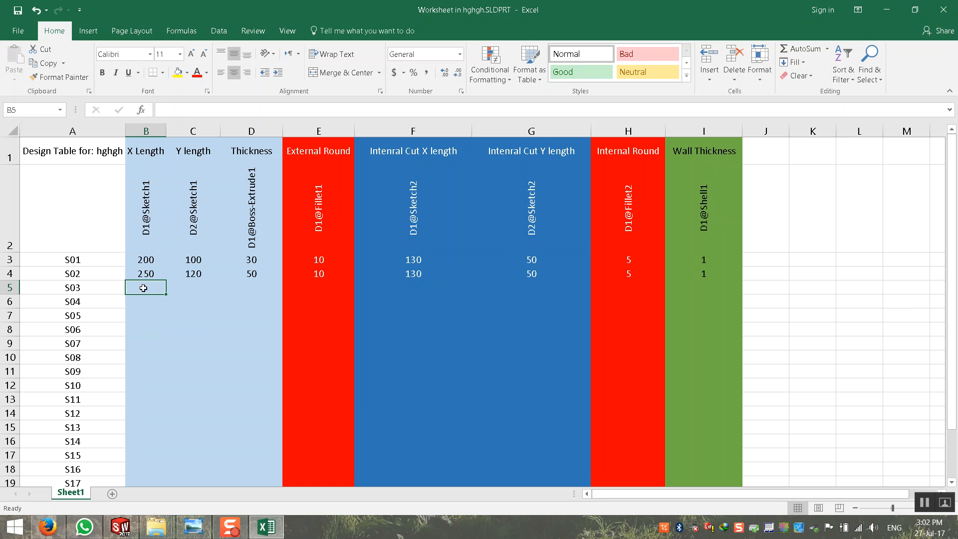
{"action": "left_click", "coordinate": [144, 273]}
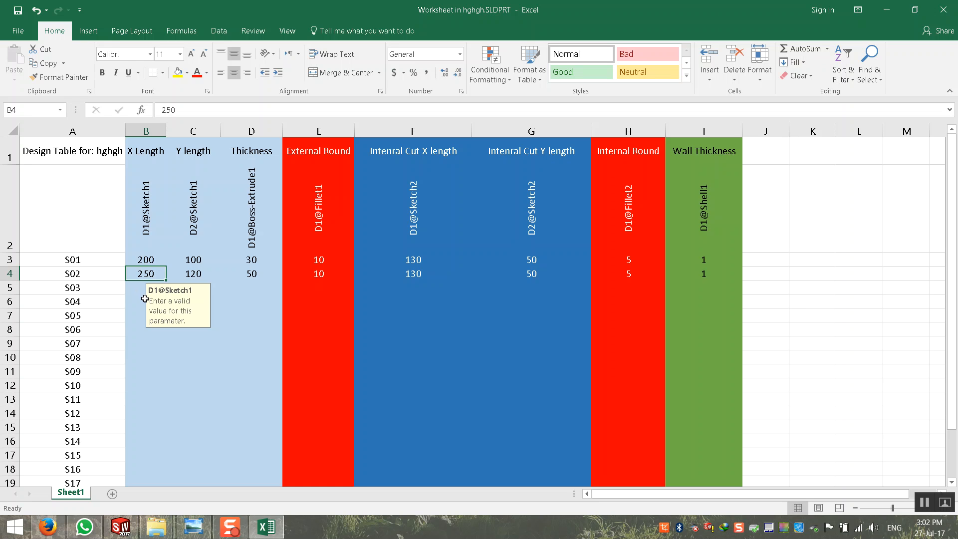
{"action": "type", "text": "="}
{"action": "left_click", "coordinate": [149, 259]}
{"action": "type", "text": "+10"}
{"action": "key", "text": "Return"}
{"action": "left_click", "coordinate": [151, 278]}
{"action": "left_click_drag", "start_coordinate": [166, 281], "coordinate": [156, 471]}
{"action": "left_click", "coordinate": [199, 424]}
{"action": "scroll", "coordinate": [200, 422], "scroll_direction": "up", "scroll_amount": 2}
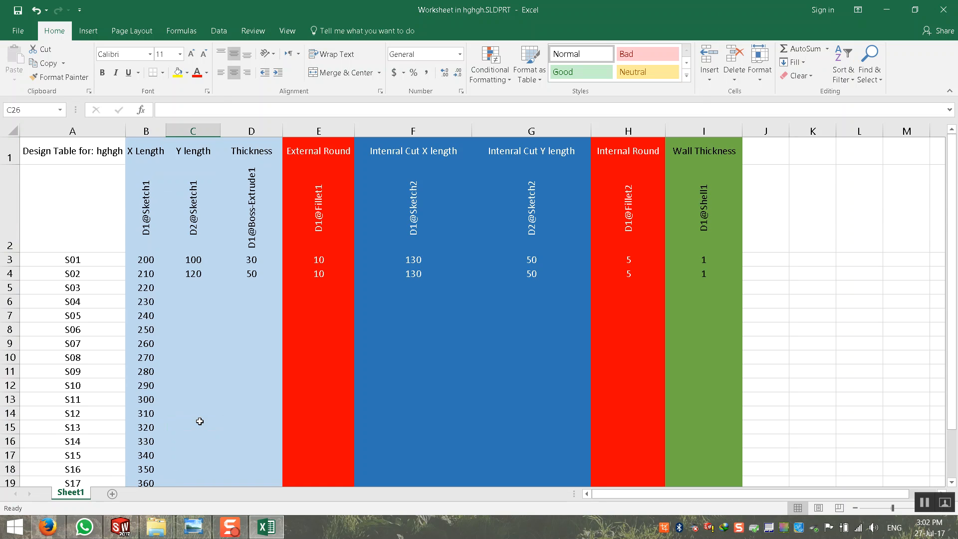
Set the S03 Y length to the S02 value plus 15
{"action": "left_click", "coordinate": [186, 285]}
{"action": "type", "text": "="}
{"action": "left_click", "coordinate": [188, 274]}
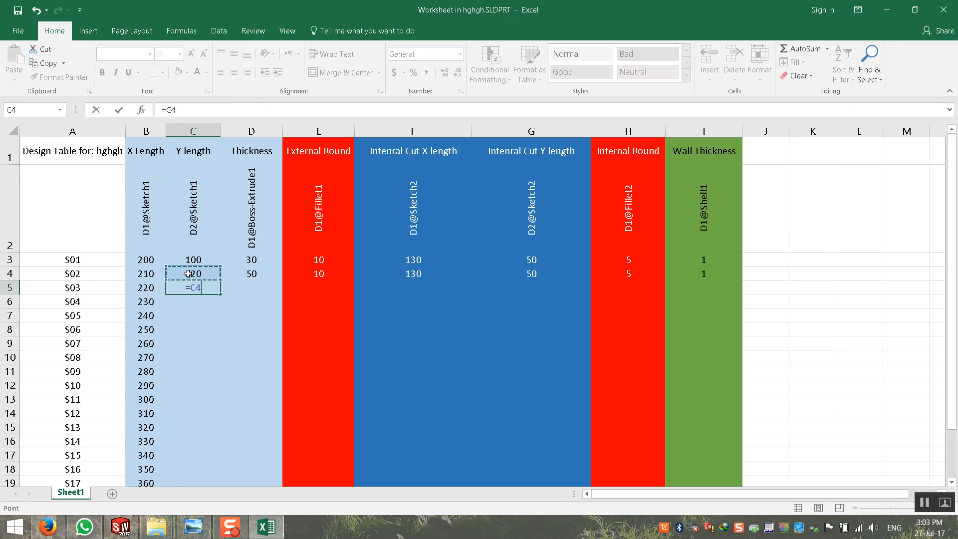
{"action": "type", "text": "+15"}
{"action": "key", "text": "Return"}
{"action": "left_click", "coordinate": [199, 289]}
{"action": "mouse_move", "coordinate": [219, 294]}
{"action": "left_mouse_down"}
{"action": "mouse_move", "coordinate": [210, 431]}
{"action": "mouse_move", "coordinate": [207, 285]}
{"action": "left_mouse_up"}
Set the S02 Y length to the S01 value plus 15 and fill the formula down to S27
{"action": "left_click", "coordinate": [197, 272]}
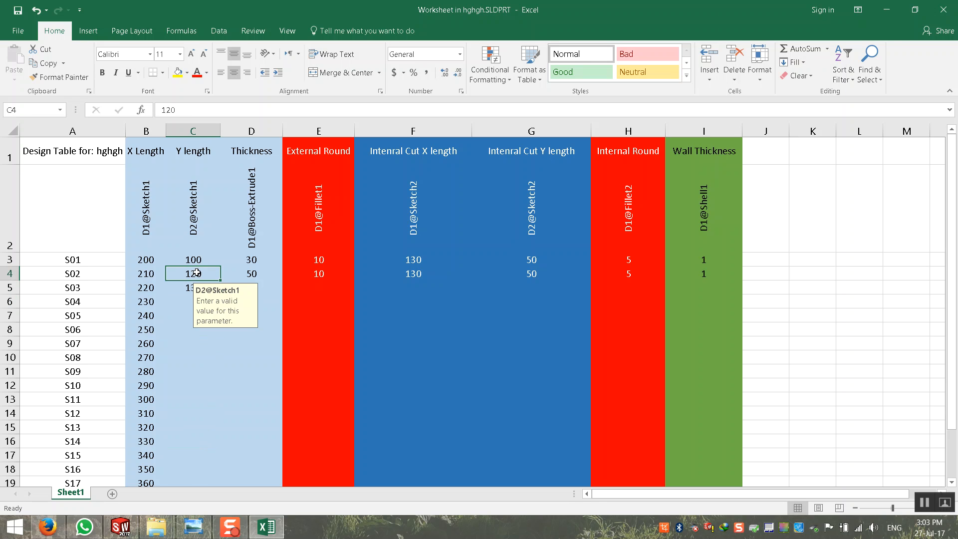
{"action": "type", "text": "="}
{"action": "left_click", "coordinate": [200, 260]}
{"action": "type", "text": "+15"}
{"action": "key", "text": "Return"}
{"action": "left_click", "coordinate": [211, 278]}
{"action": "left_click_drag", "start_coordinate": [222, 280], "coordinate": [194, 471]}
{"action": "left_click", "coordinate": [248, 409]}
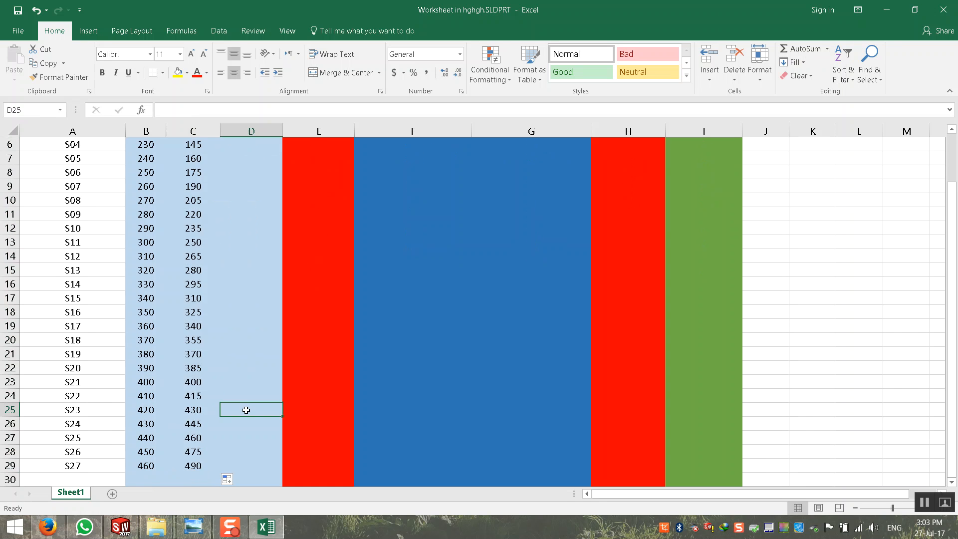
{"action": "scroll", "coordinate": [246, 410], "scroll_direction": "up", "scroll_amount": 2}
Set the S02 Thickness to the S01 value plus 2 and fill the formula down to S27
{"action": "left_click", "coordinate": [246, 284]}
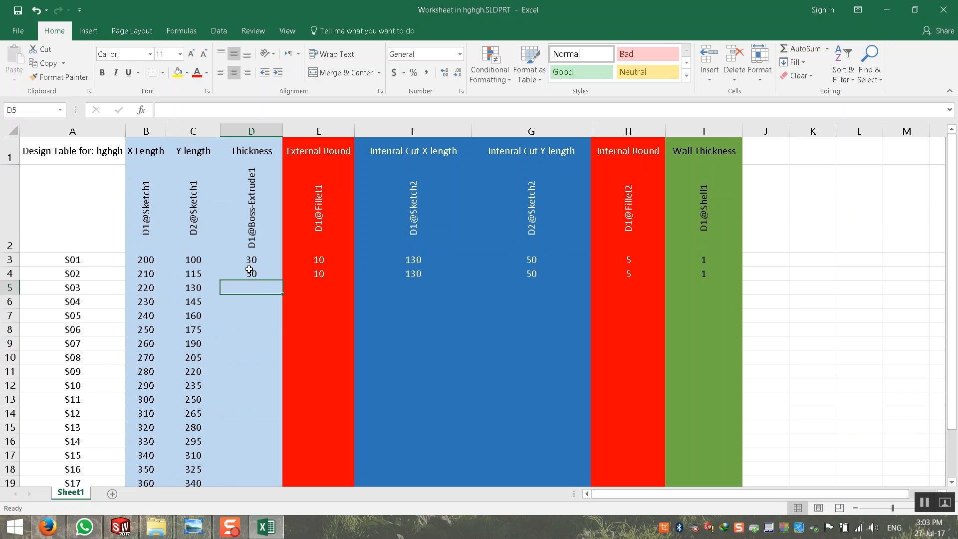
{"action": "left_click", "coordinate": [252, 276]}
{"action": "left_click", "coordinate": [252, 284]}
{"action": "left_click", "coordinate": [252, 273]}
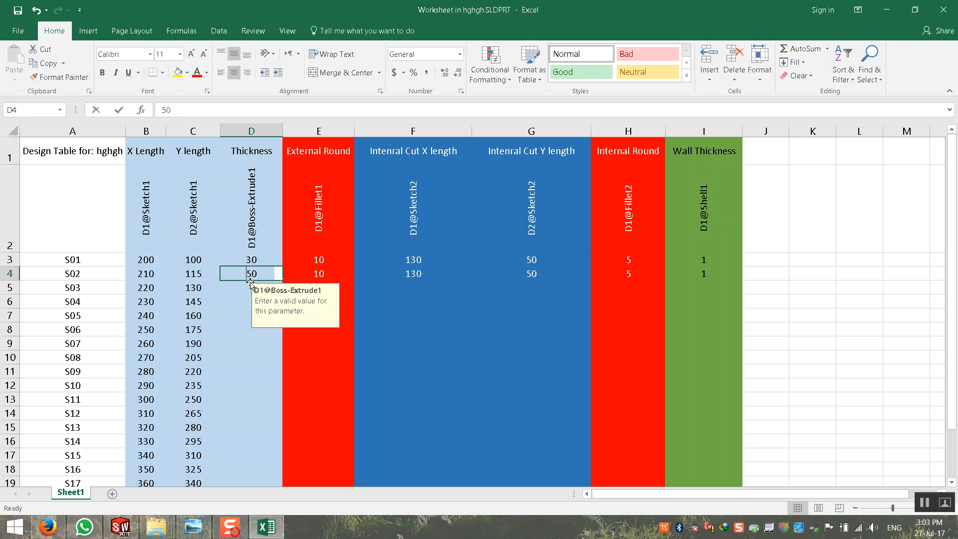
{"action": "type", "text": "="}
{"action": "left_click", "coordinate": [252, 260]}
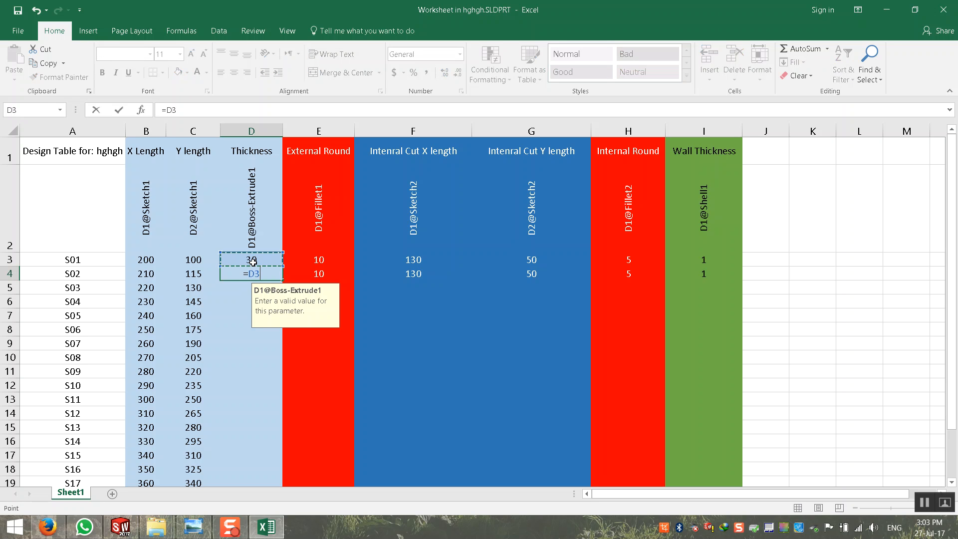
{"action": "type", "text": "+2"}
{"action": "key", "text": "Return"}
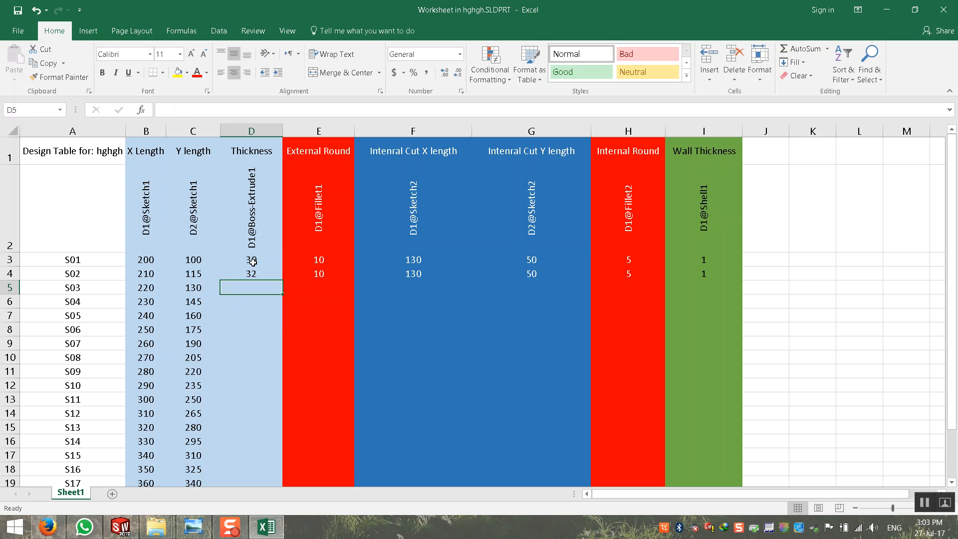
{"action": "left_click", "coordinate": [253, 273]}
{"action": "left_click_drag", "start_coordinate": [279, 281], "coordinate": [255, 469]}
{"action": "scroll", "coordinate": [437, 396], "scroll_direction": "up", "scroll_amount": 2}
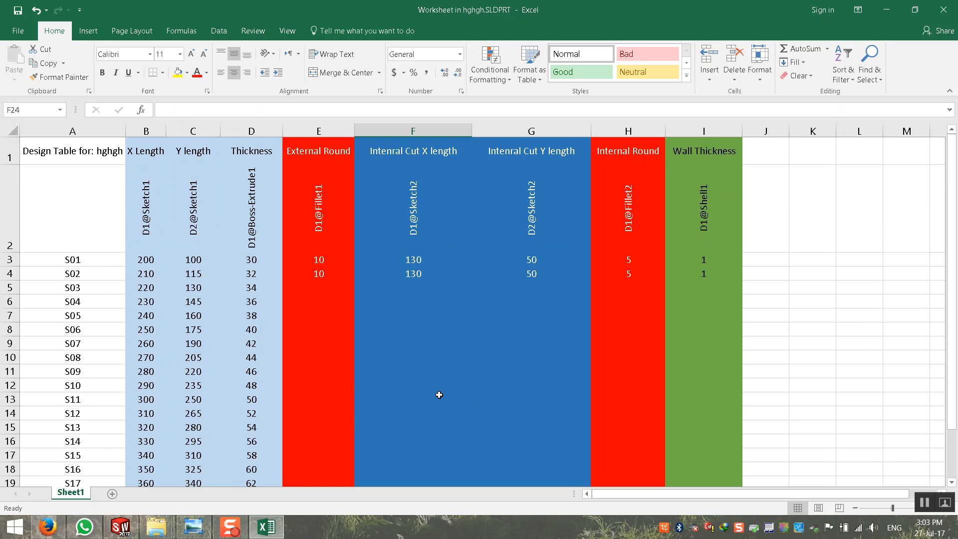
Copy the S02 values from External Round through Wall Thickness down to S27, and close the table to generate configurations S03 to S27
{"action": "left_click_drag", "start_coordinate": [337, 273], "coordinate": [766, 446]}
{"action": "left_click", "coordinate": [823, 424]}
{"action": "scroll", "coordinate": [823, 424], "scroll_direction": "up", "scroll_amount": 1}
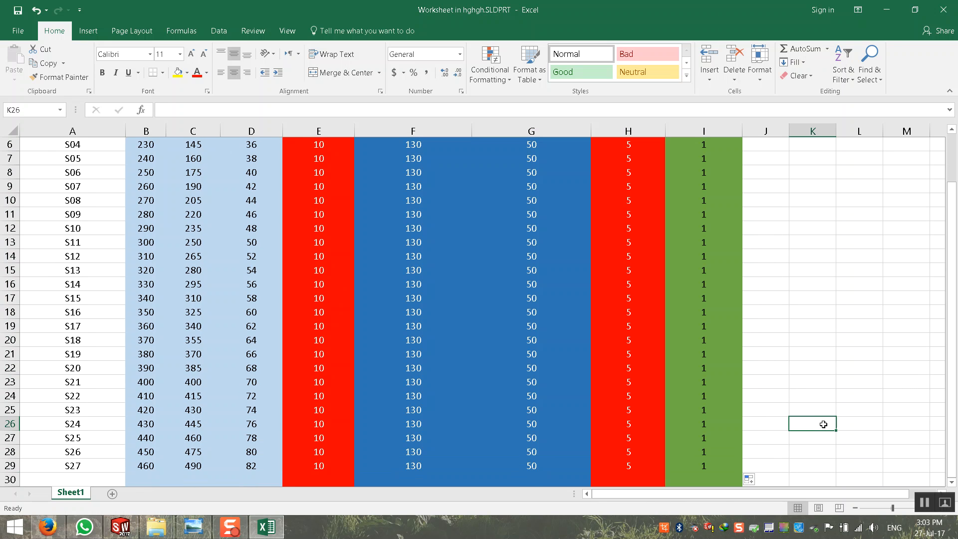
{"action": "scroll", "coordinate": [820, 422], "scroll_direction": "up", "scroll_amount": 1}
{"action": "left_click", "coordinate": [827, 359]}
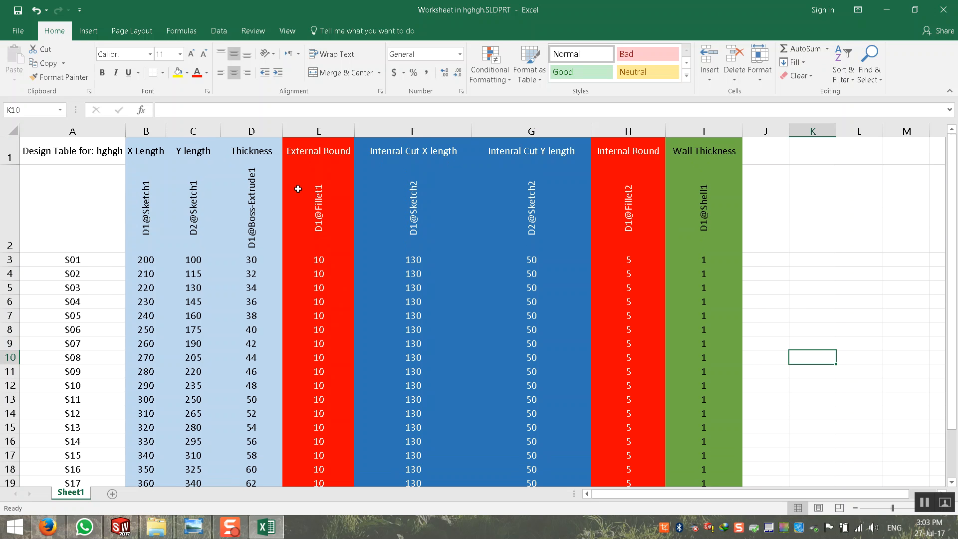
{"action": "left_click", "coordinate": [942, 10]}
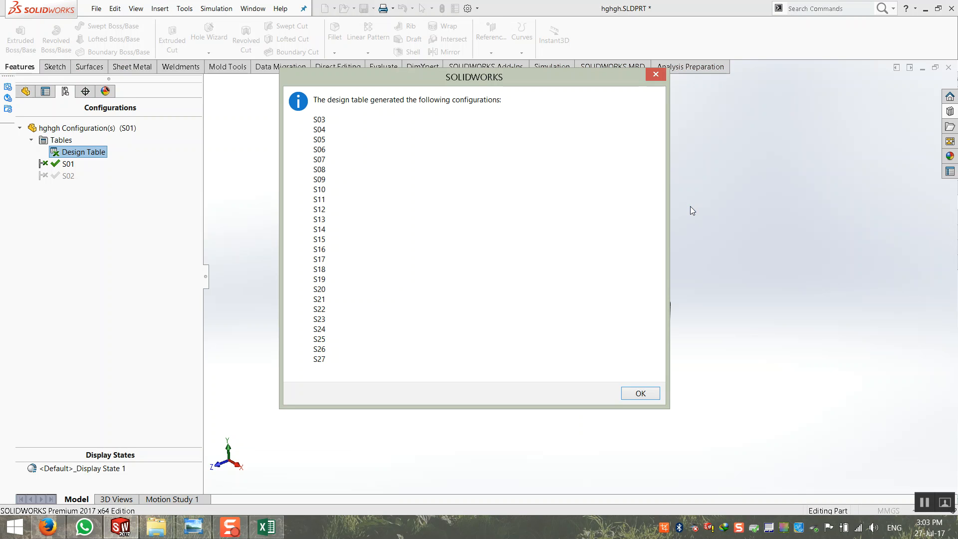
{"action": "left_click", "coordinate": [639, 394]}
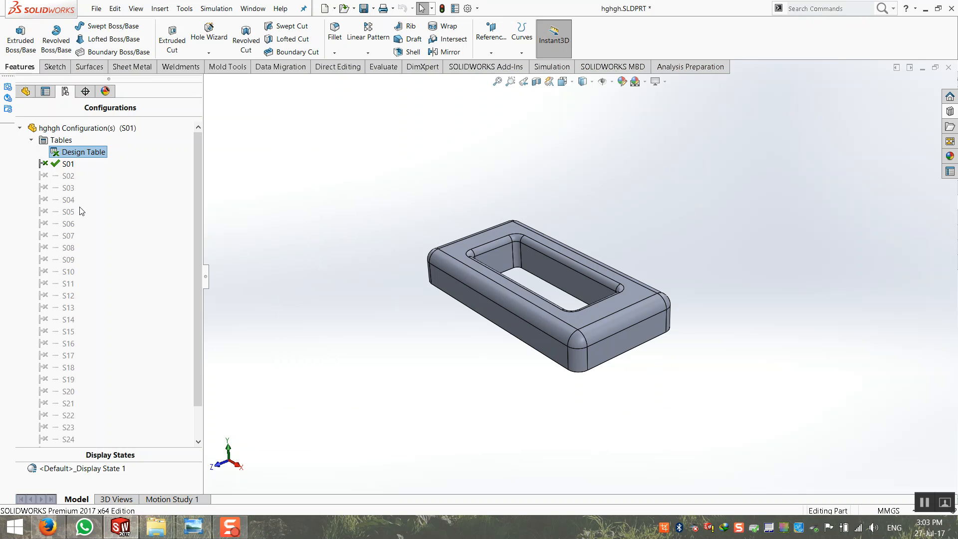
Activate configurations S10, S18, S21, S22 and S05 in turn to compare the part's size and internal cut
{"action": "double_click", "coordinate": [62, 274]}
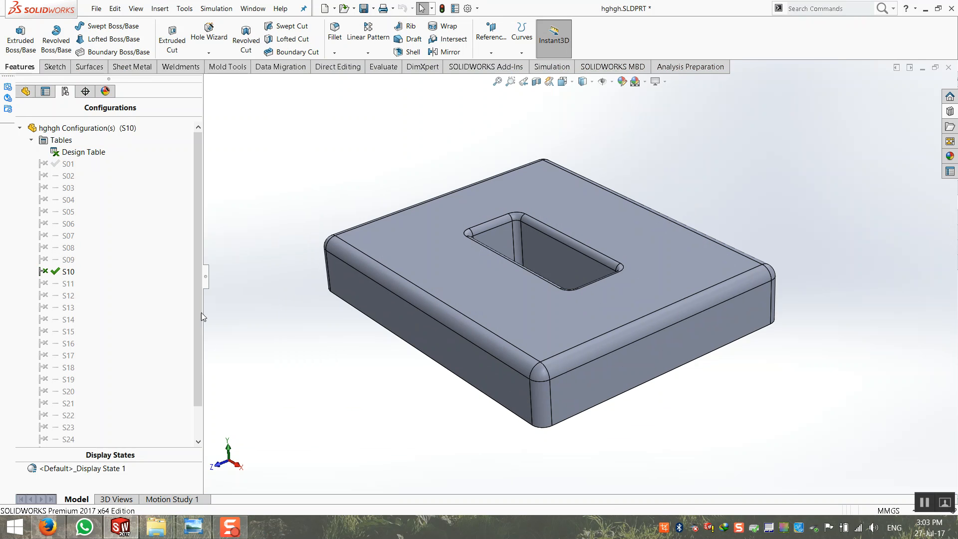
{"action": "double_click", "coordinate": [62, 368]}
{"action": "double_click", "coordinate": [53, 403]}
{"action": "double_click", "coordinate": [57, 416]}
{"action": "middle_click_drag", "start_coordinate": [269, 381], "coordinate": [317, 387]}
{"action": "double_click", "coordinate": [45, 212]}
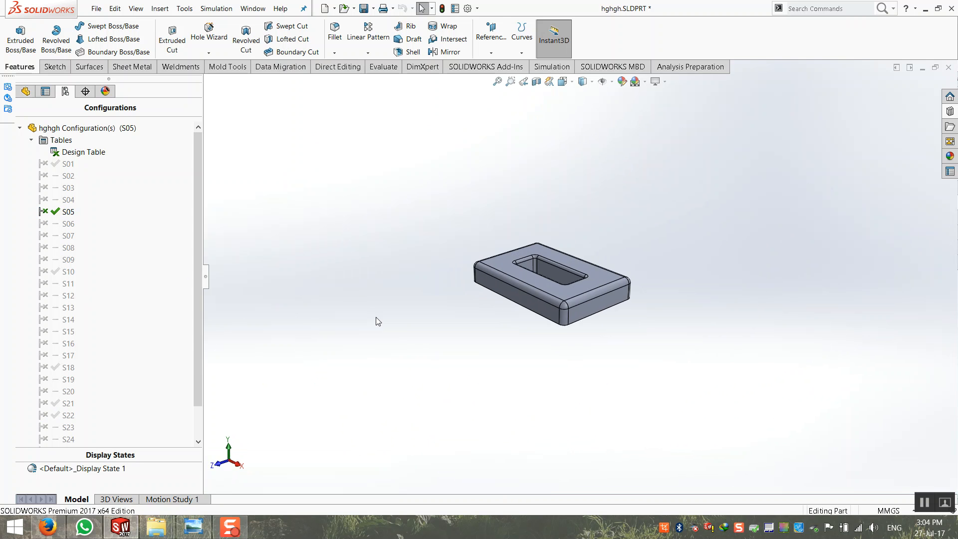
{"action": "scroll", "coordinate": [434, 277], "scroll_direction": "down", "scroll_amount": 2}
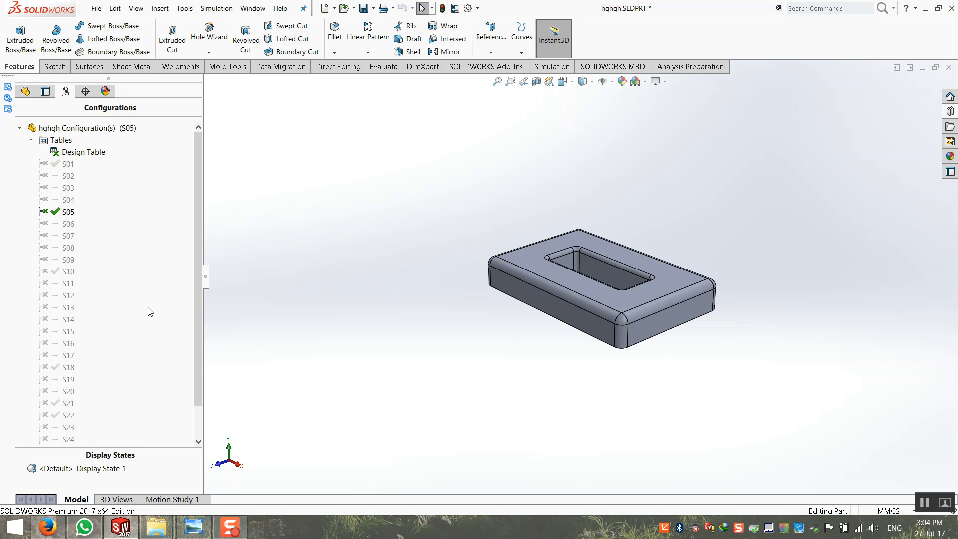
Reopen the design table for editing in a new window and fit column A to its contents
{"action": "right_click", "coordinate": [77, 156]}
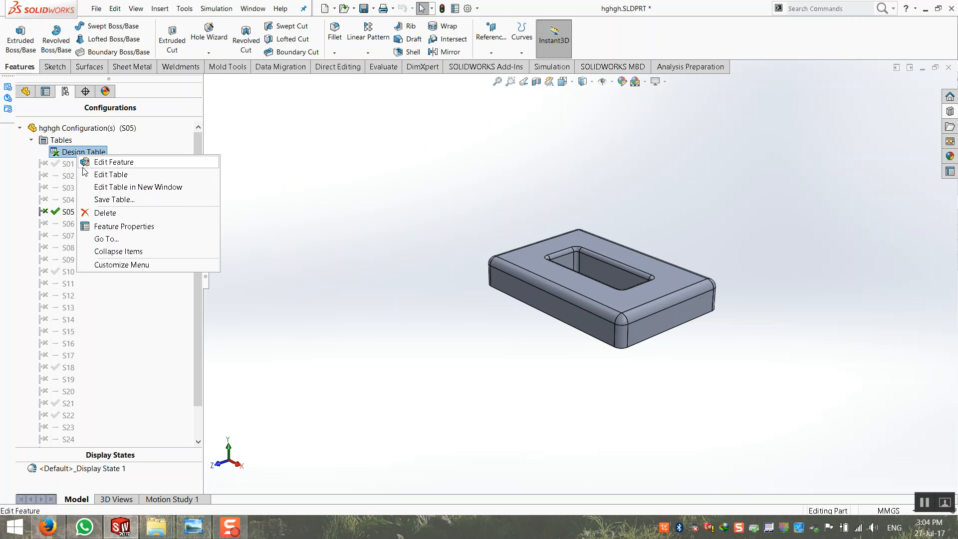
{"action": "left_click", "coordinate": [88, 188]}
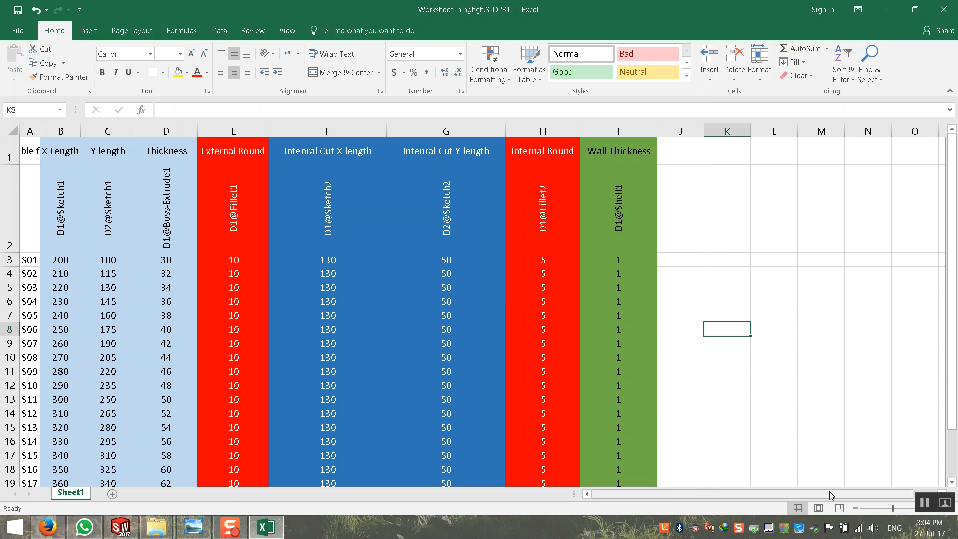
{"action": "double_click", "coordinate": [40, 131]}
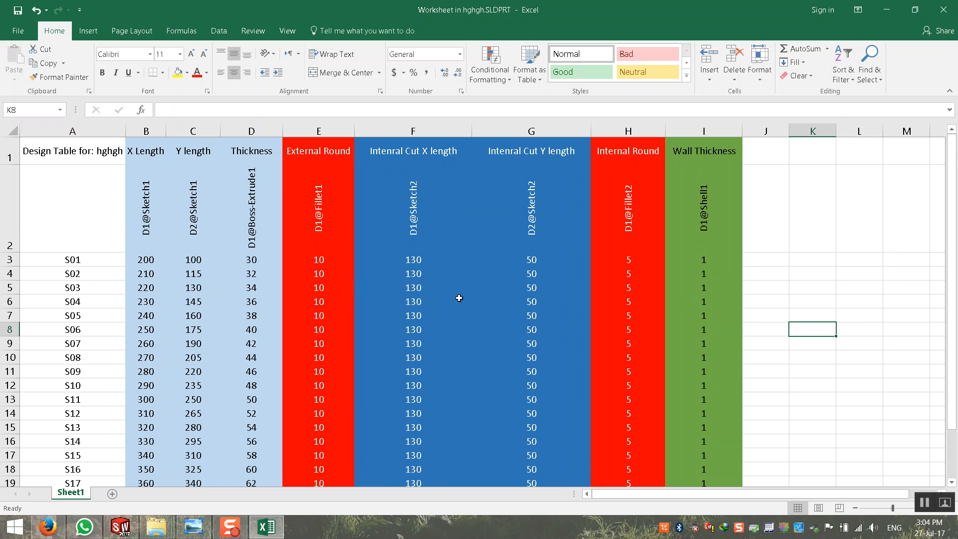
Set the S02 internal cut X length to the S01 value plus 20
{"action": "left_click", "coordinate": [322, 259]}
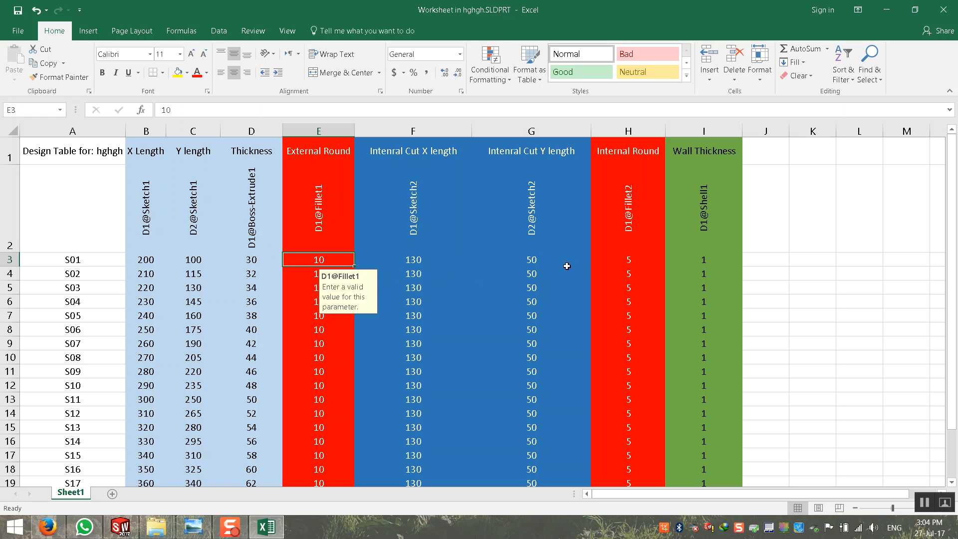
{"action": "left_click", "coordinate": [410, 261]}
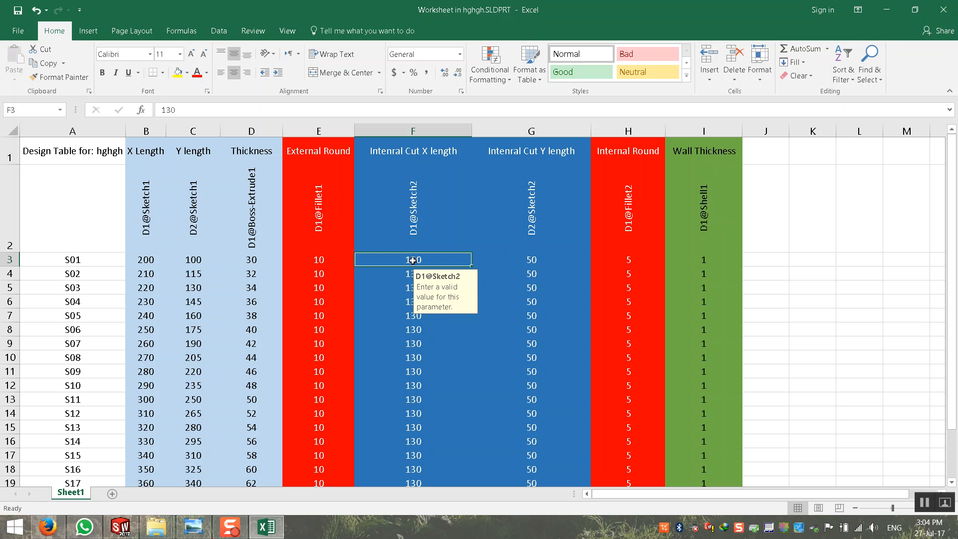
{"action": "left_click", "coordinate": [411, 270]}
{"action": "type", "text": "="}
{"action": "left_click", "coordinate": [423, 259]}
{"action": "type", "text": "+20"}
{"action": "key", "text": "Return"}
Set the S02 internal cut Y length to the S01 value plus 15
{"action": "left_click", "coordinate": [532, 260]}
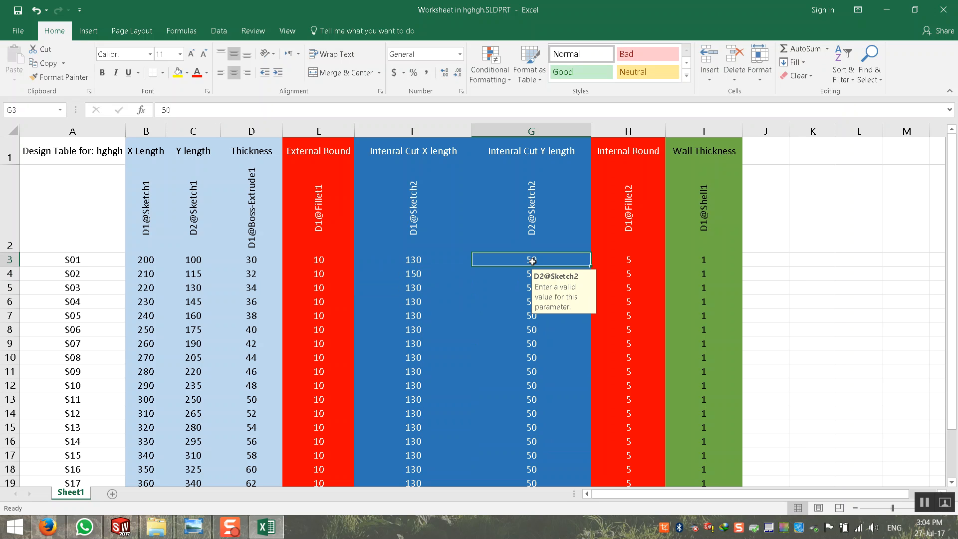
{"action": "type", "text": "="}
{"action": "key", "text": "Escape"}
{"action": "left_click", "coordinate": [515, 274]}
{"action": "type", "text": "="}
{"action": "left_click", "coordinate": [528, 260]}
{"action": "type", "text": "+15"}
{"action": "key", "text": "Return"}
Fill the internal cut X and Y length formulas from S02 down to S27 and close the table to update the part
{"action": "left_click_drag", "start_coordinate": [423, 272], "coordinate": [571, 470]}
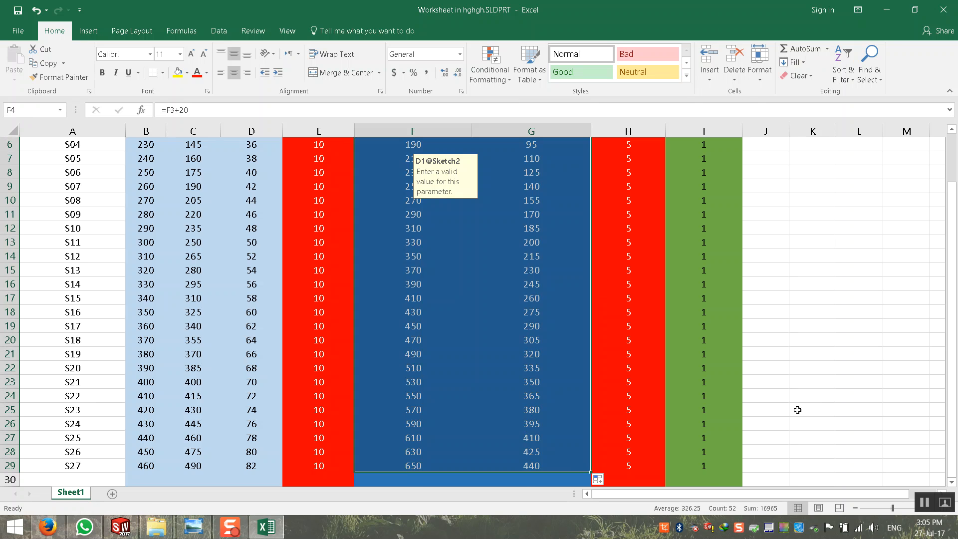
{"action": "left_click", "coordinate": [766, 395]}
{"action": "scroll", "coordinate": [810, 402], "scroll_direction": "up", "scroll_amount": 2}
{"action": "left_click", "coordinate": [824, 328]}
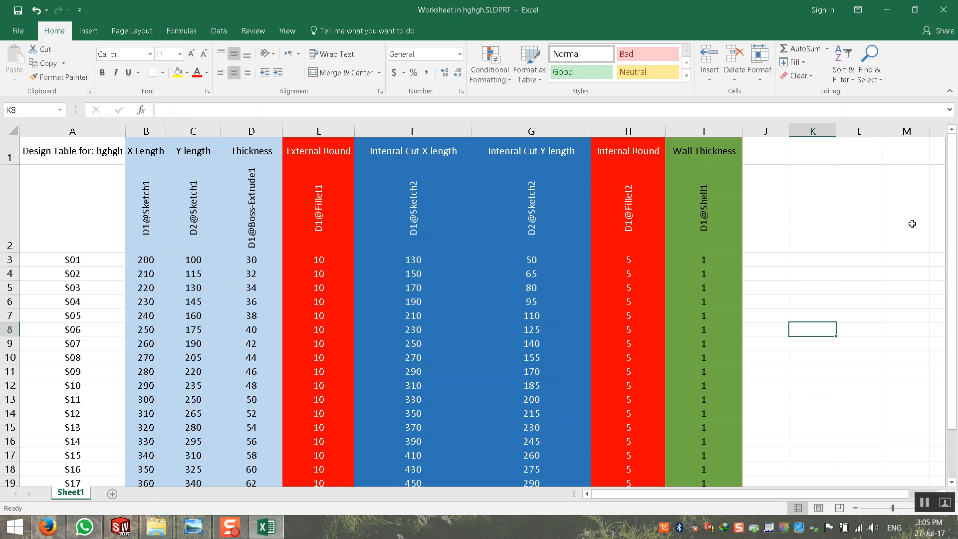
{"action": "left_click", "coordinate": [868, 265]}
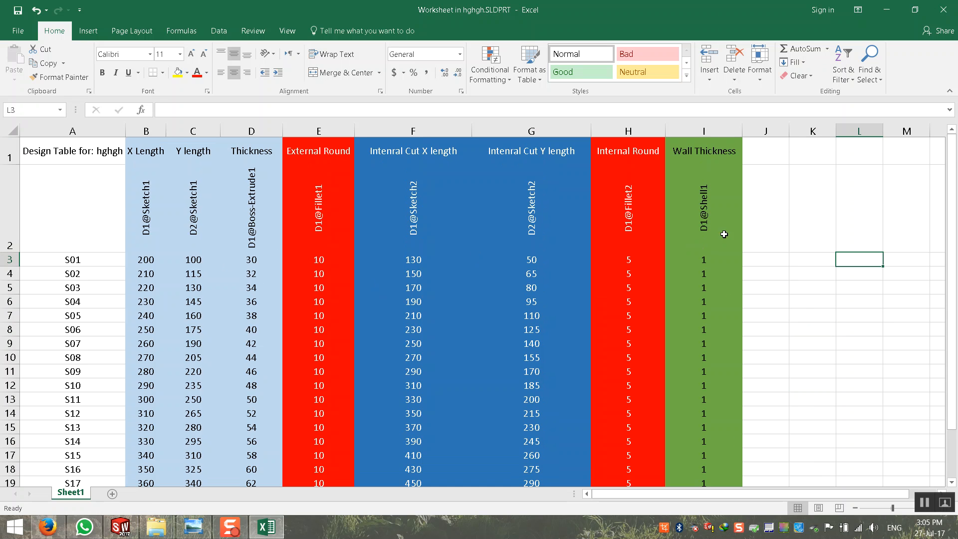
{"action": "left_click", "coordinate": [942, 9]}
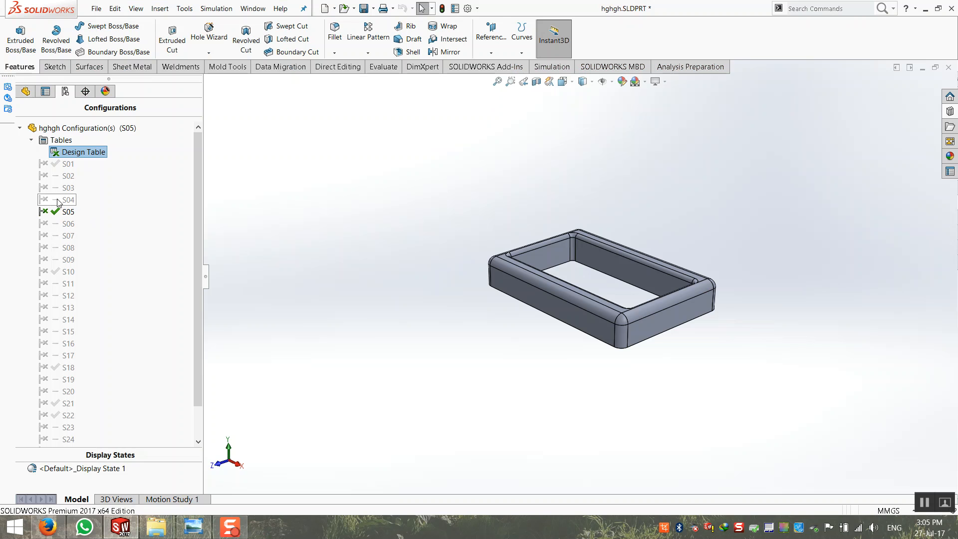
Activate configuration S04, rebuild the document, close the error report, and inspect the part in configuration S09
{"action": "double_click", "coordinate": [59, 202]}
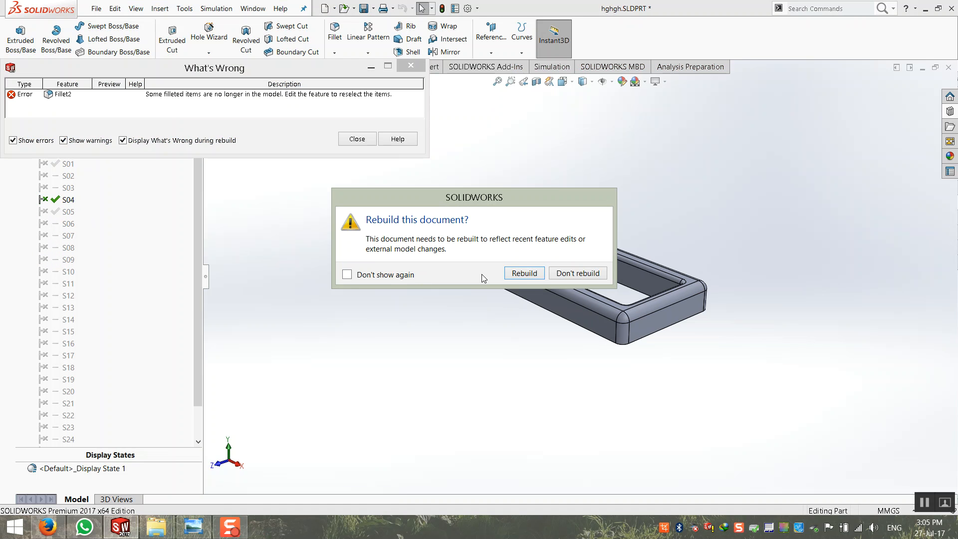
{"action": "key", "text": "Return"}
{"action": "left_click", "coordinate": [343, 143]}
{"action": "middle_click_drag", "start_coordinate": [446, 277], "coordinate": [488, 298]}
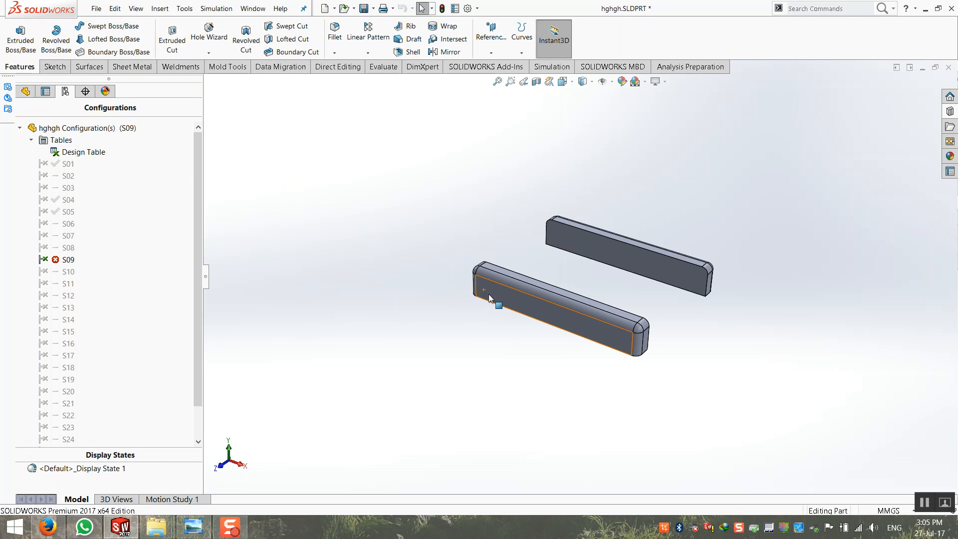
Activate configuration S01 and open the design table in a separate window with column A fitted to its text
{"action": "double_click", "coordinate": [69, 165]}
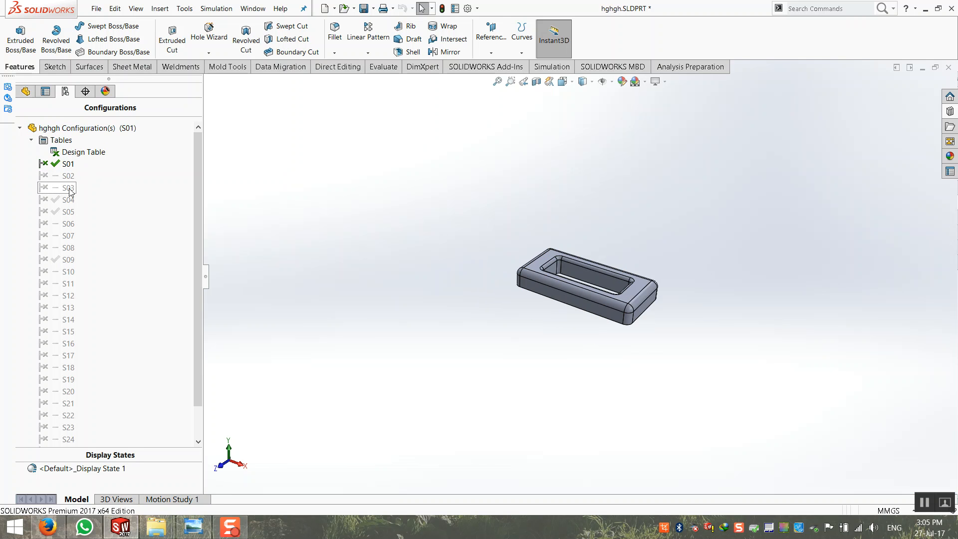
{"action": "right_click", "coordinate": [65, 171]}
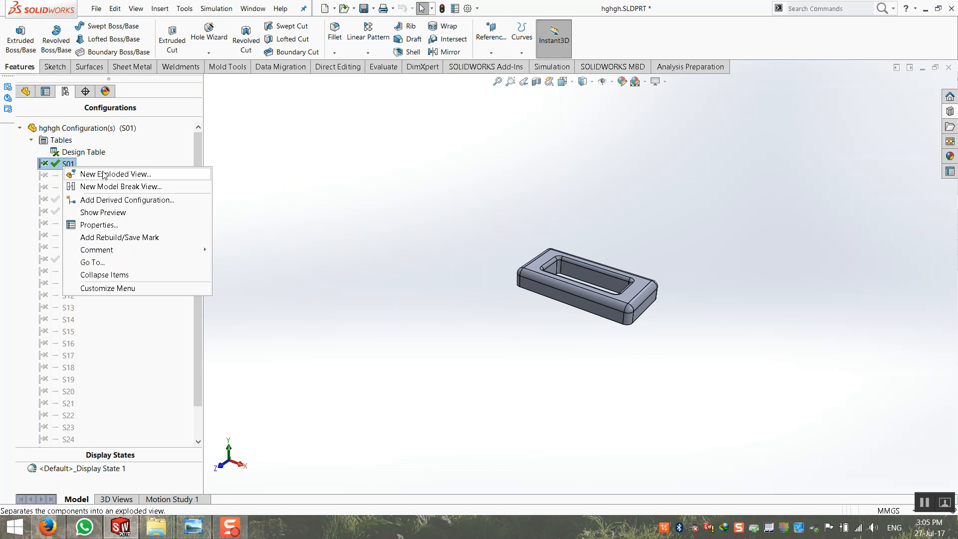
{"action": "right_click", "coordinate": [59, 152]}
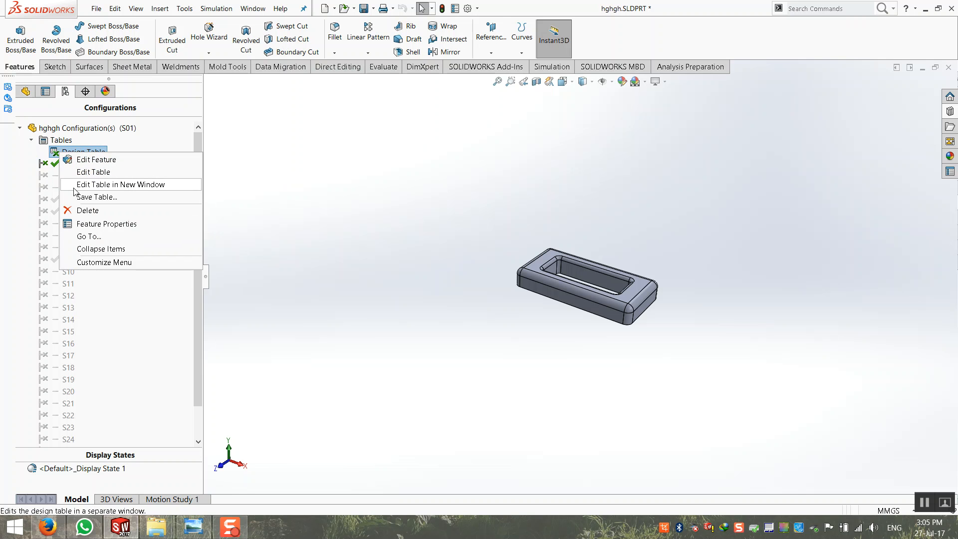
{"action": "left_click", "coordinate": [78, 186]}
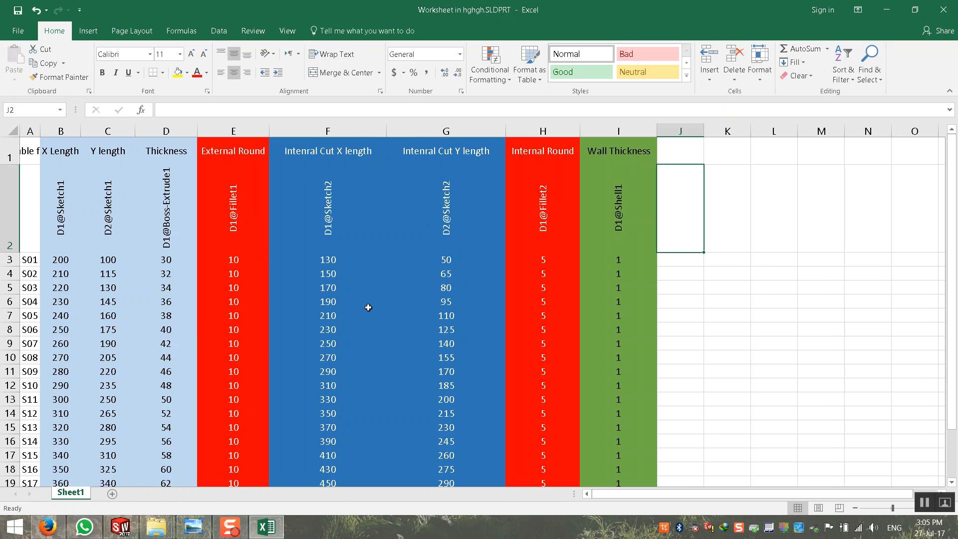
{"action": "double_click", "coordinate": [41, 131]}
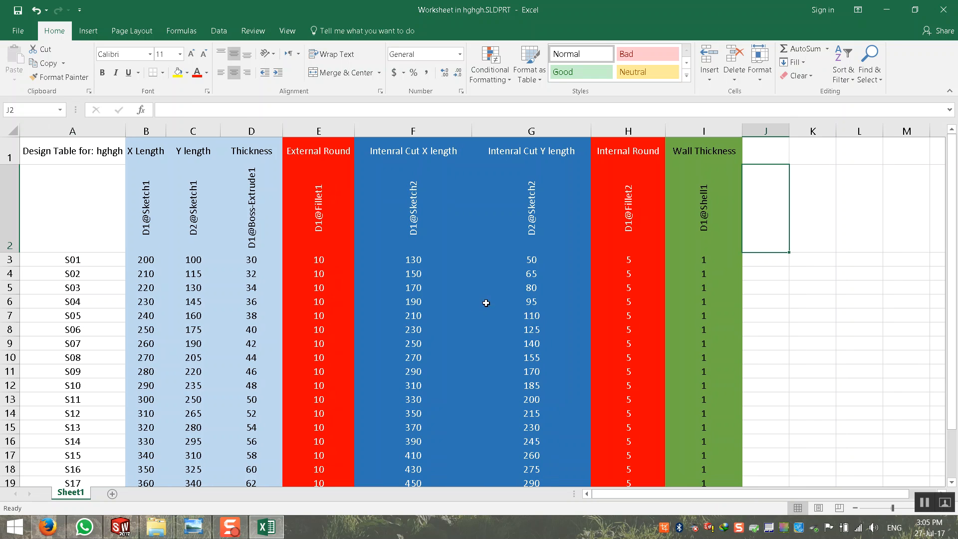
Set S01's internal cut X length in F3 to the formula =B3-20
{"action": "left_click", "coordinate": [485, 303]}
{"action": "left_click", "coordinate": [424, 262]}
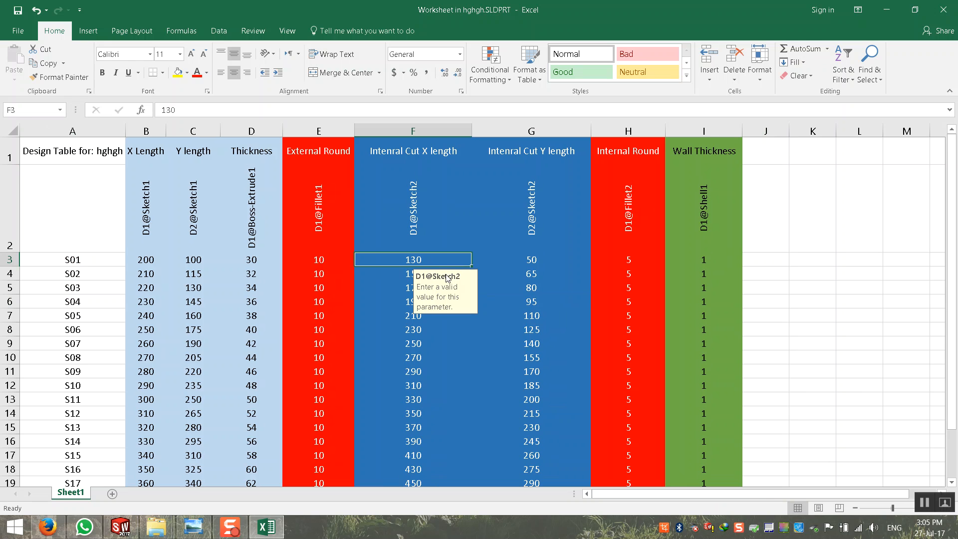
{"action": "type", "text": "="}
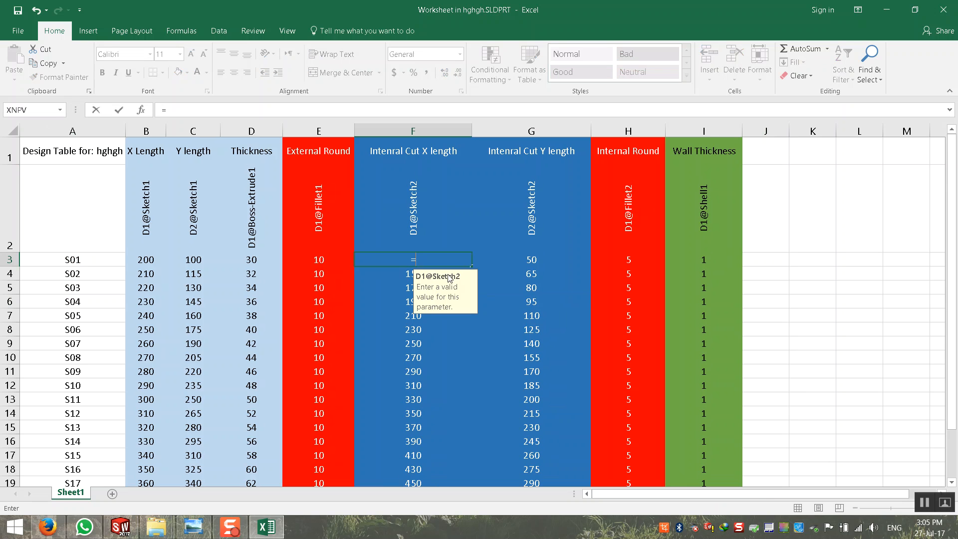
{"action": "left_click", "coordinate": [148, 260]}
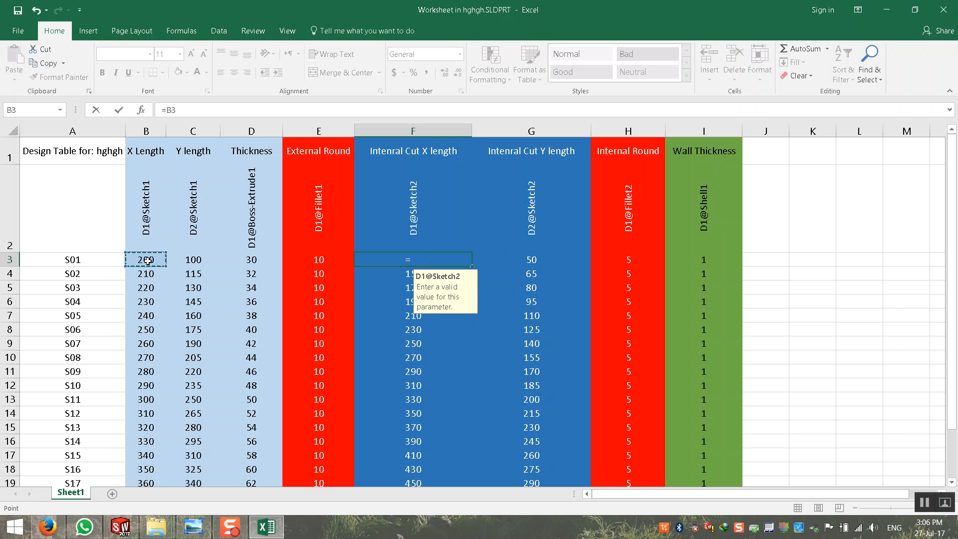
{"action": "type", "text": "-20"}
{"action": "key", "text": "Return"}
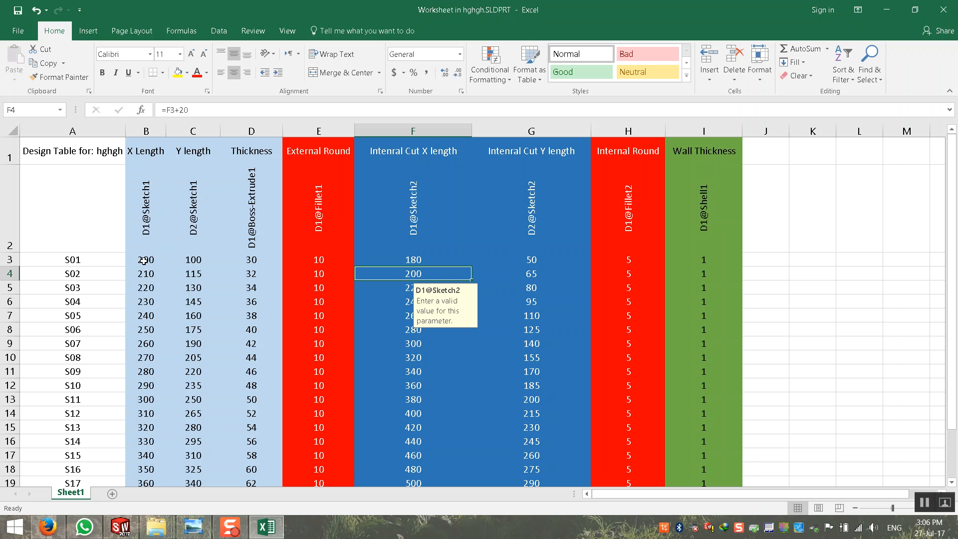
{"action": "left_click", "coordinate": [399, 255]}
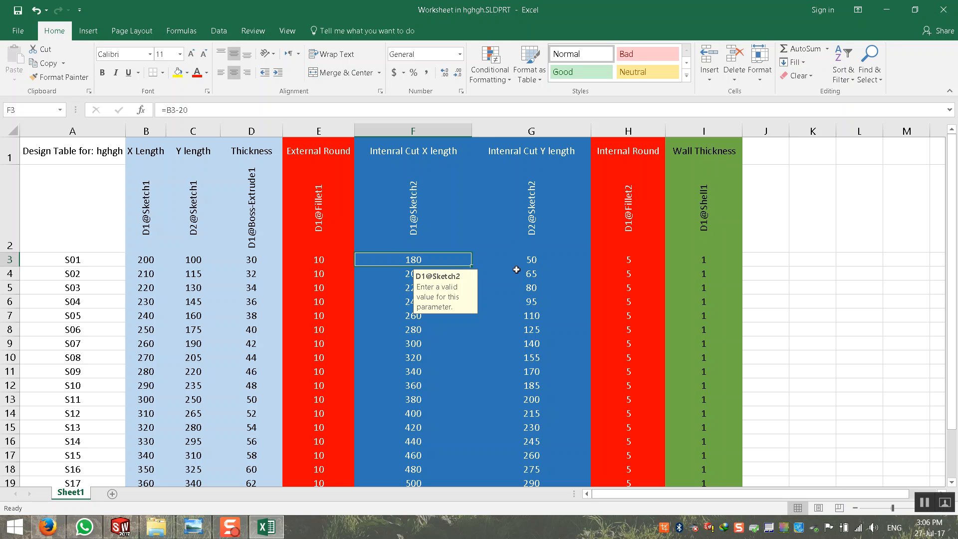
Set S01's internal cut Y length in G3 to the formula =C3-15
{"action": "left_click", "coordinate": [518, 257]}
{"action": "type", "text": "="}
{"action": "left_click", "coordinate": [186, 259]}
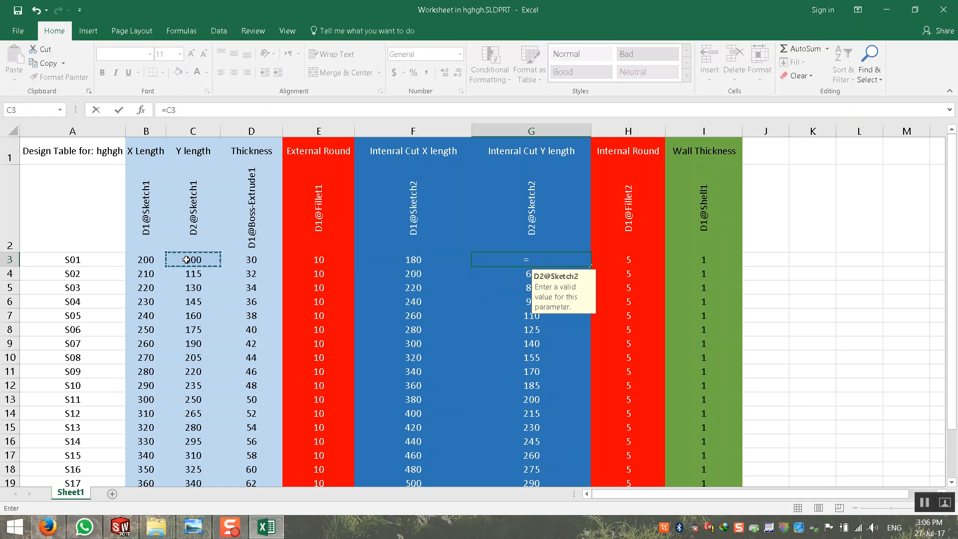
{"action": "type", "text": "-15"}
{"action": "key", "text": "Return"}
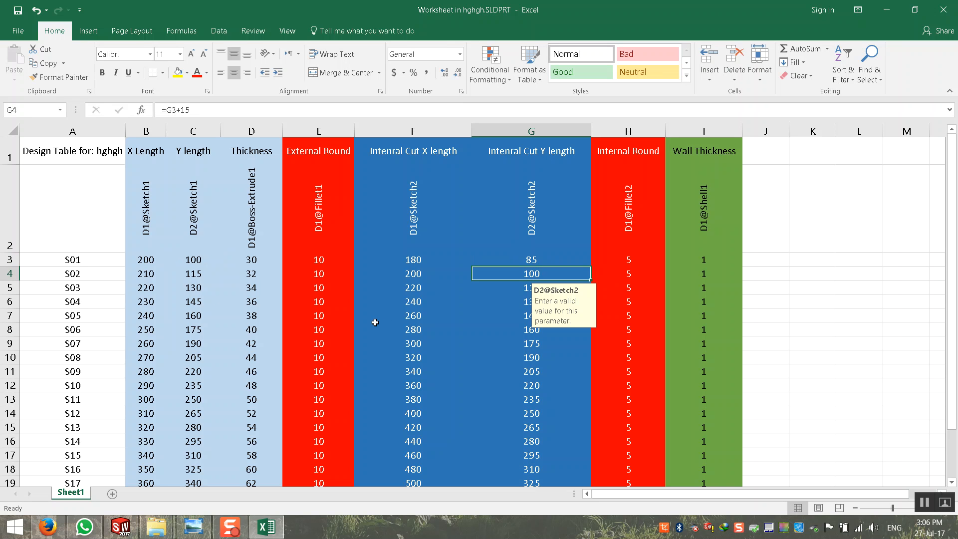
{"action": "left_click", "coordinate": [525, 259]}
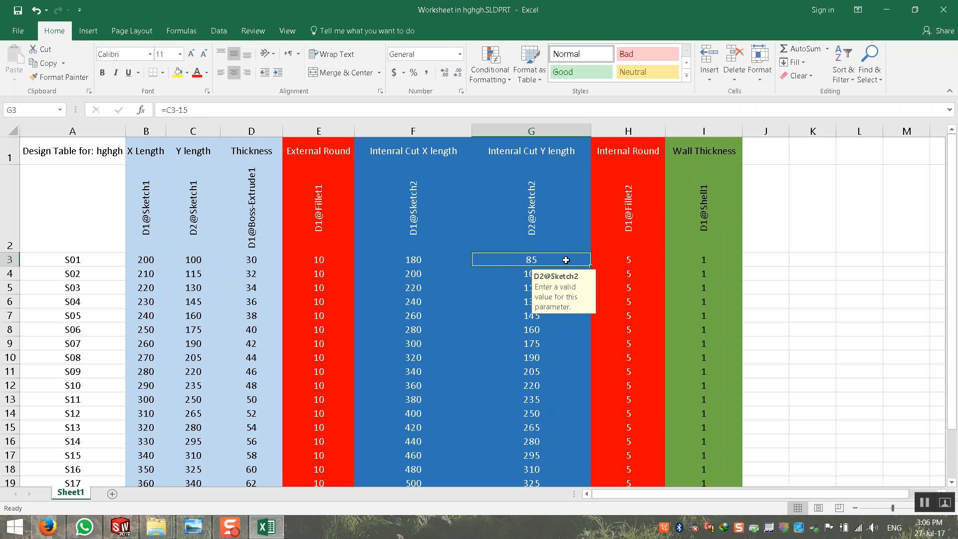
Fill the formulas in F3:G3 down through the remaining configuration rows of both internal cut columns
{"action": "left_click_drag", "start_coordinate": [423, 258], "coordinate": [560, 455]}
{"action": "left_click", "coordinate": [811, 410]}
{"action": "scroll", "coordinate": [748, 402], "scroll_direction": "up", "scroll_amount": 2}
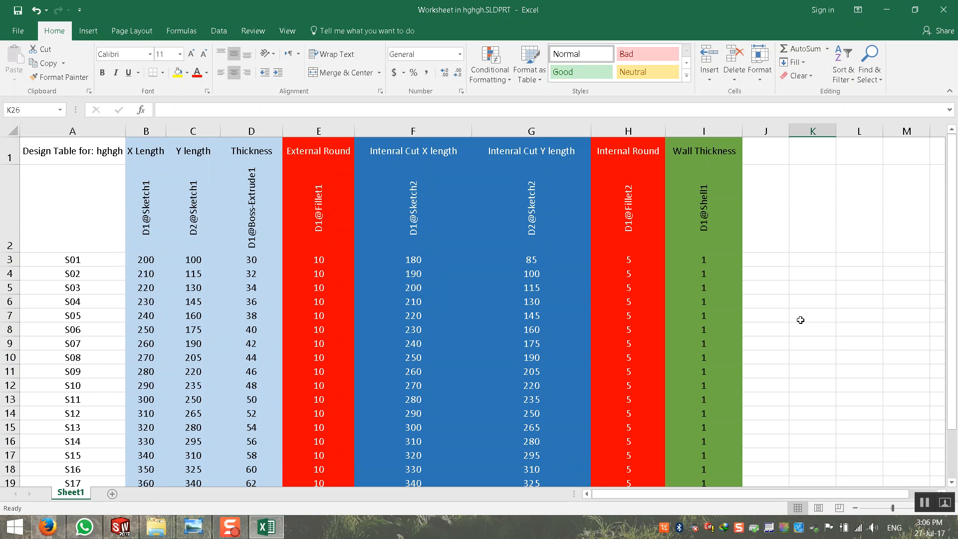
Close the design table to update the model and activate configuration S02
{"action": "left_click", "coordinate": [949, 8]}
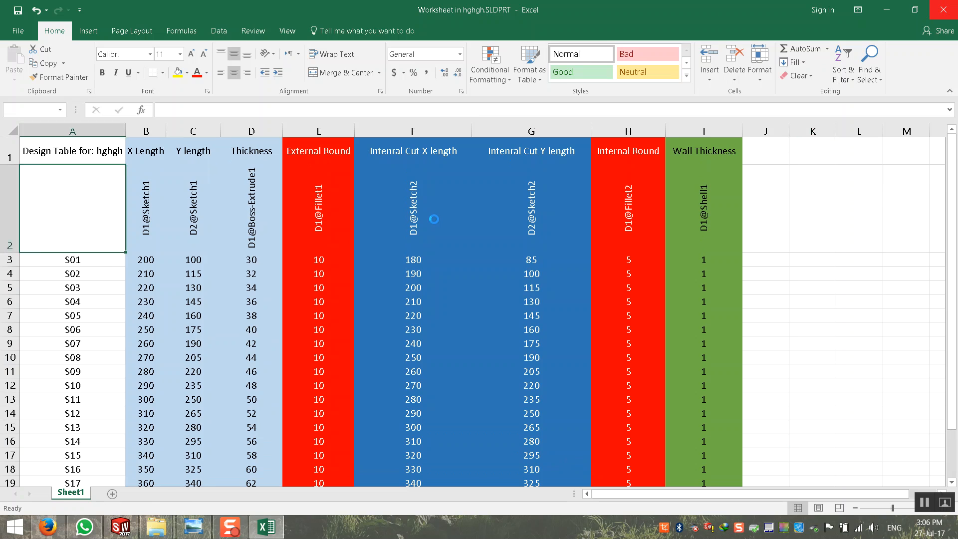
{"action": "left_click", "coordinate": [349, 141]}
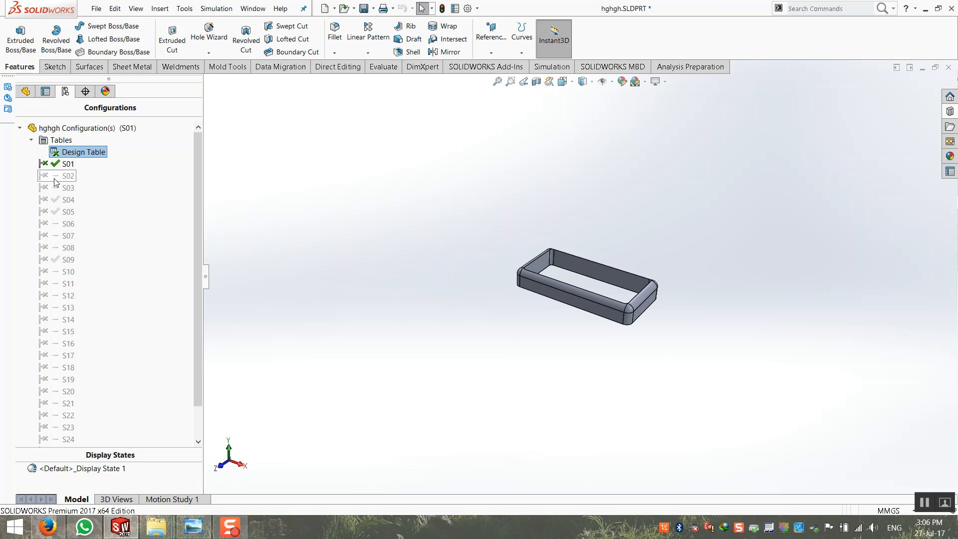
{"action": "double_click", "coordinate": [69, 176]}
{"action": "left_click", "coordinate": [357, 139]}
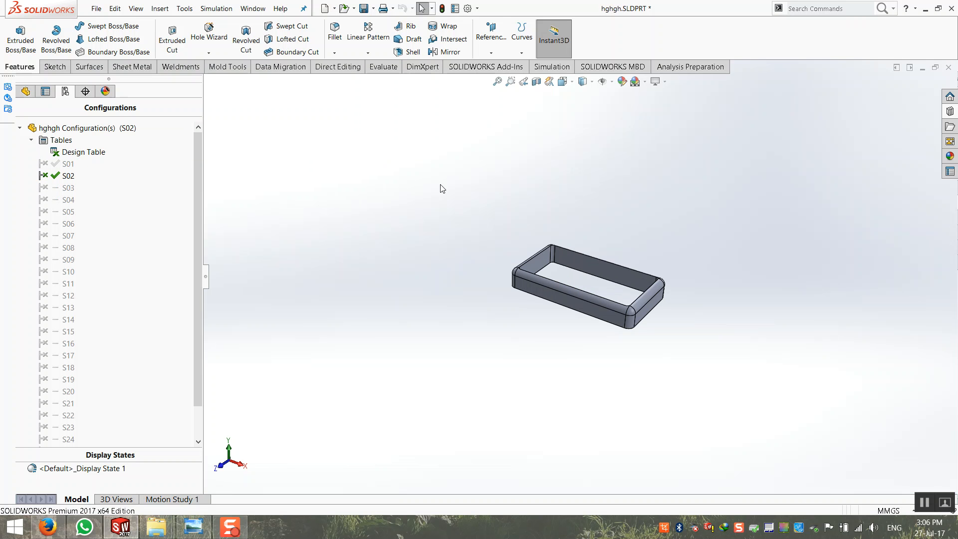
Examine the S02 frame's corner, the Fillet2 feature with its warning, and the inner face of the cut
{"action": "scroll", "coordinate": [546, 270], "scroll_direction": "down", "scroll_amount": 8}
{"action": "middle_click_drag", "start_coordinate": [552, 298], "coordinate": [574, 219]}
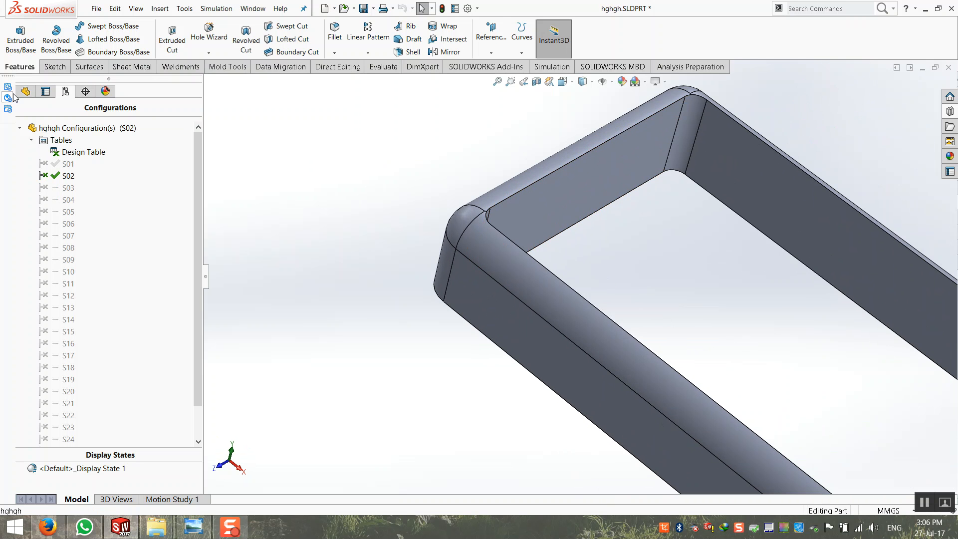
{"action": "left_click", "coordinate": [26, 91]}
{"action": "left_click", "coordinate": [55, 277]}
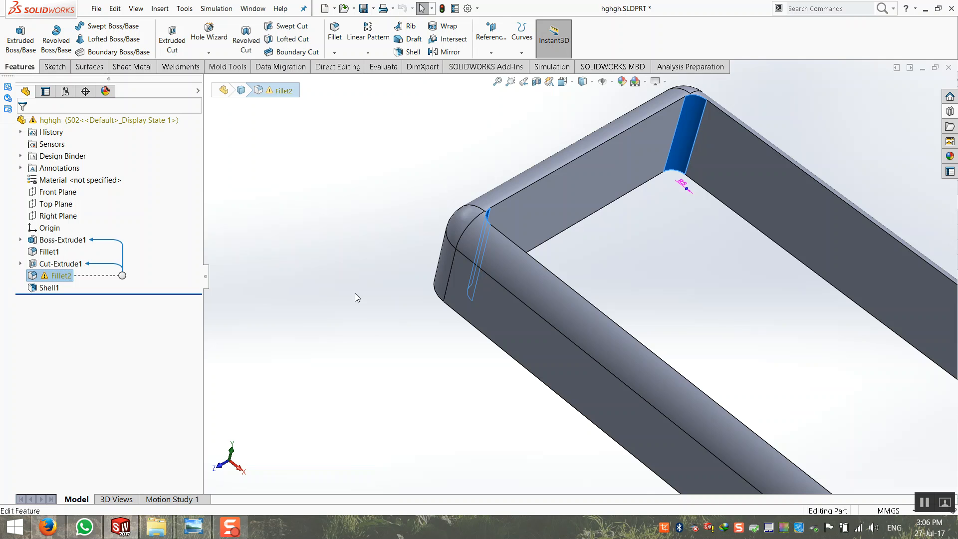
{"action": "left_click", "coordinate": [363, 323]}
{"action": "middle_click_drag", "start_coordinate": [363, 323], "coordinate": [319, 279]}
{"action": "left_click", "coordinate": [55, 276]}
{"action": "left_click", "coordinate": [296, 228]}
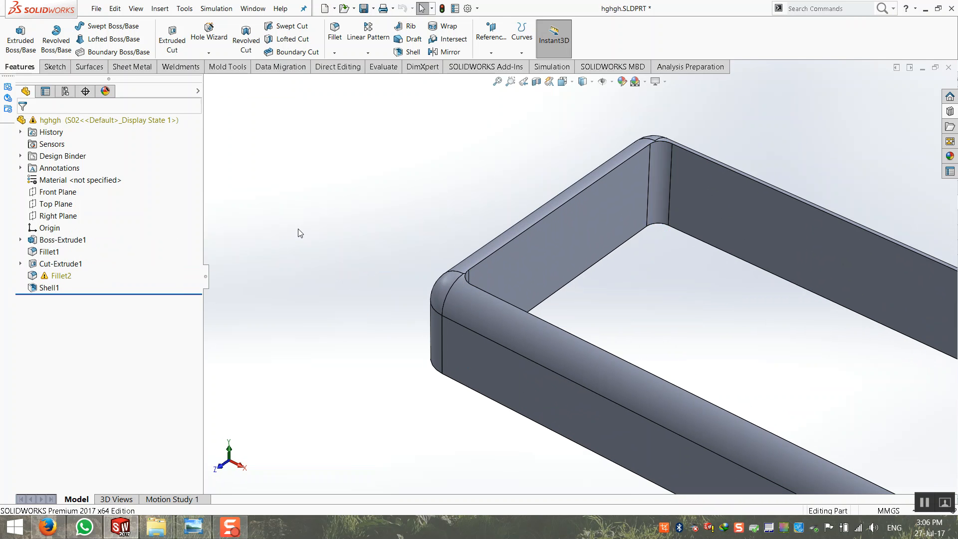
{"action": "left_click", "coordinate": [503, 258]}
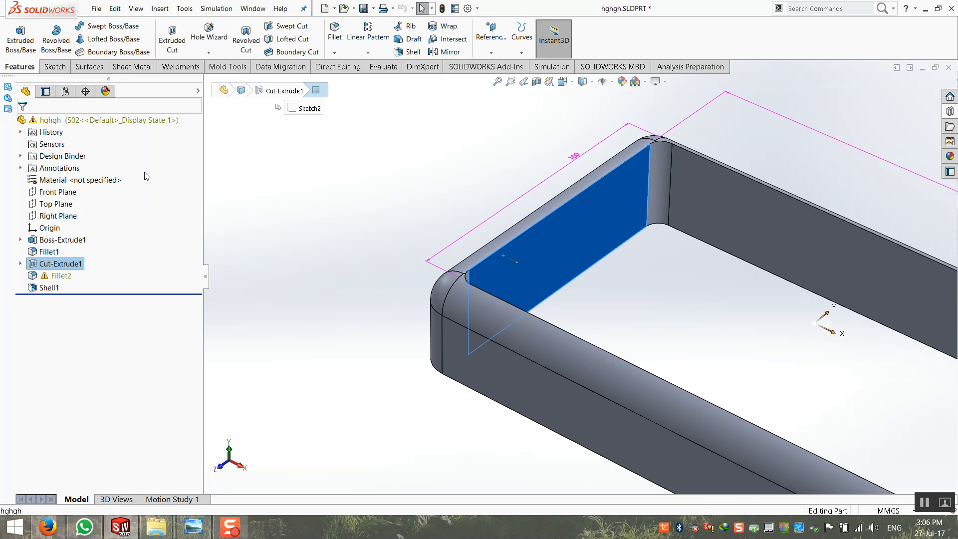
Reopen the design table from the configuration list for editing in a separate window
{"action": "left_click", "coordinate": [64, 91]}
{"action": "right_click", "coordinate": [68, 153]}
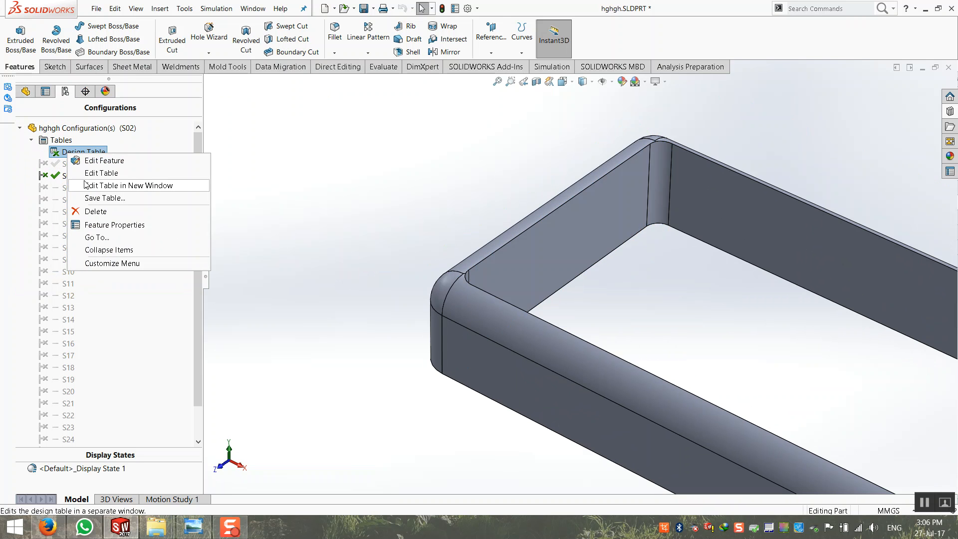
{"action": "left_click", "coordinate": [96, 187]}
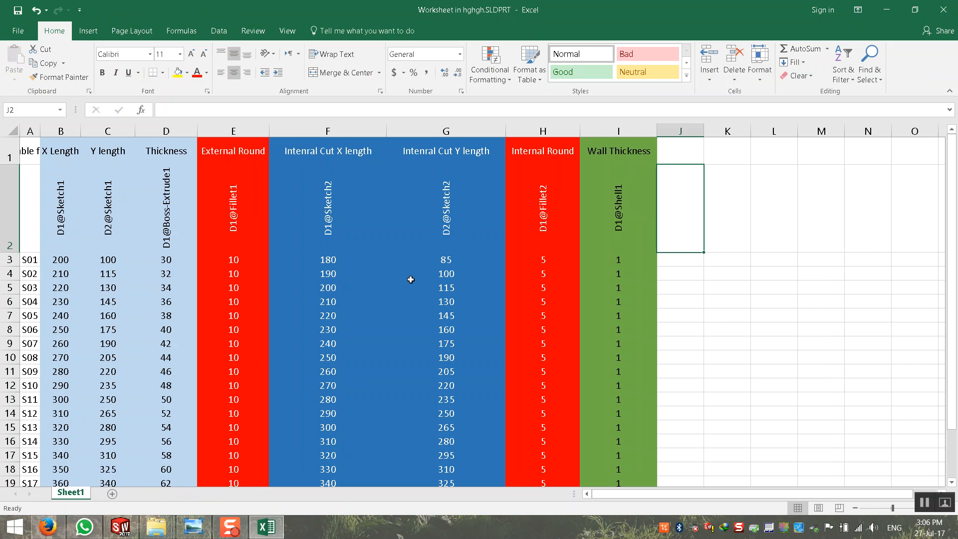
{"action": "left_click", "coordinate": [706, 327]}
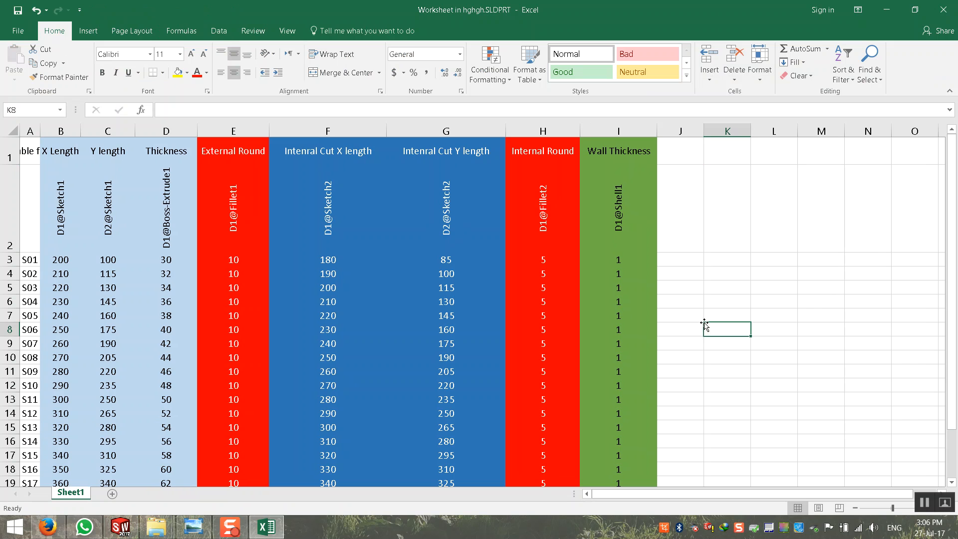
Change S01's internal cut formulas to =B3-10 for the X length and =C3-5 for the Y length
{"action": "left_click", "coordinate": [356, 262]}
{"action": "left_click", "coordinate": [195, 109]}
{"action": "left_click_drag", "start_coordinate": [178, 109], "coordinate": [189, 109]}
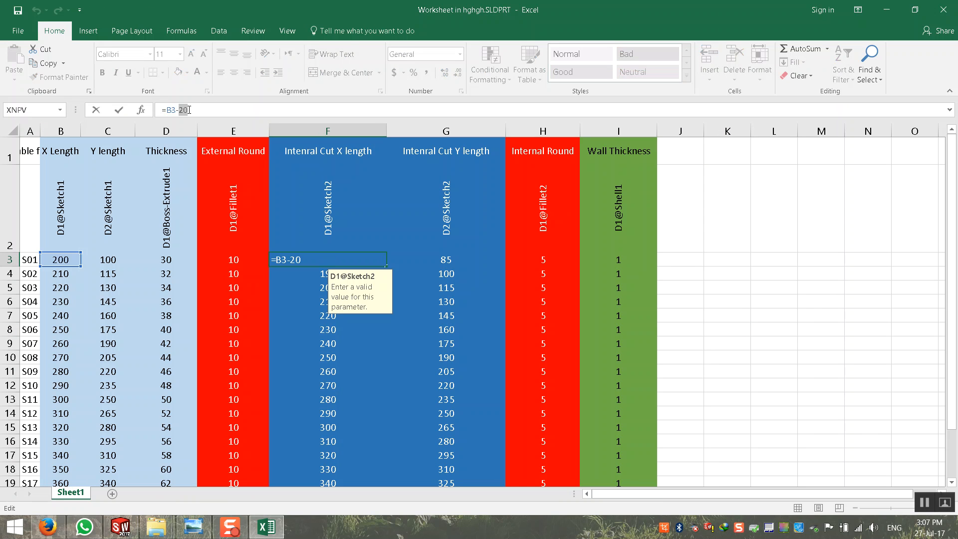
{"action": "type", "text": "1"}
{"action": "left_click", "coordinate": [119, 109]}
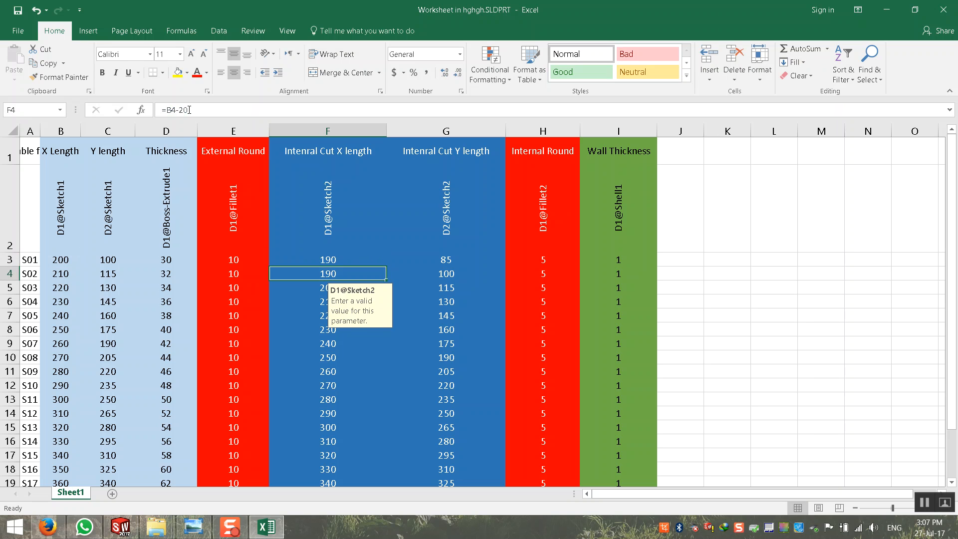
{"action": "left_click", "coordinate": [433, 260]}
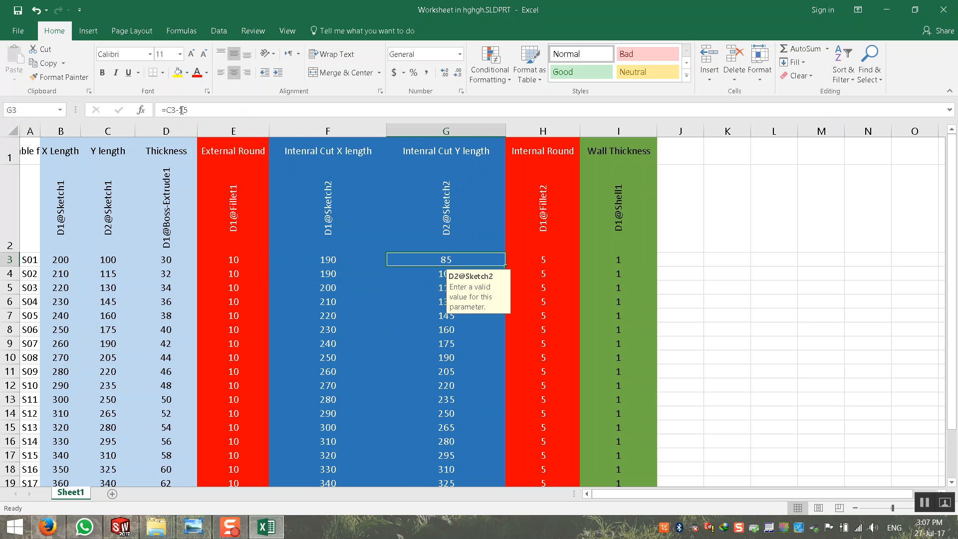
{"action": "left_click_drag", "start_coordinate": [178, 110], "coordinate": [190, 110]}
{"action": "type", "text": "5"}
{"action": "left_click", "coordinate": [119, 110]}
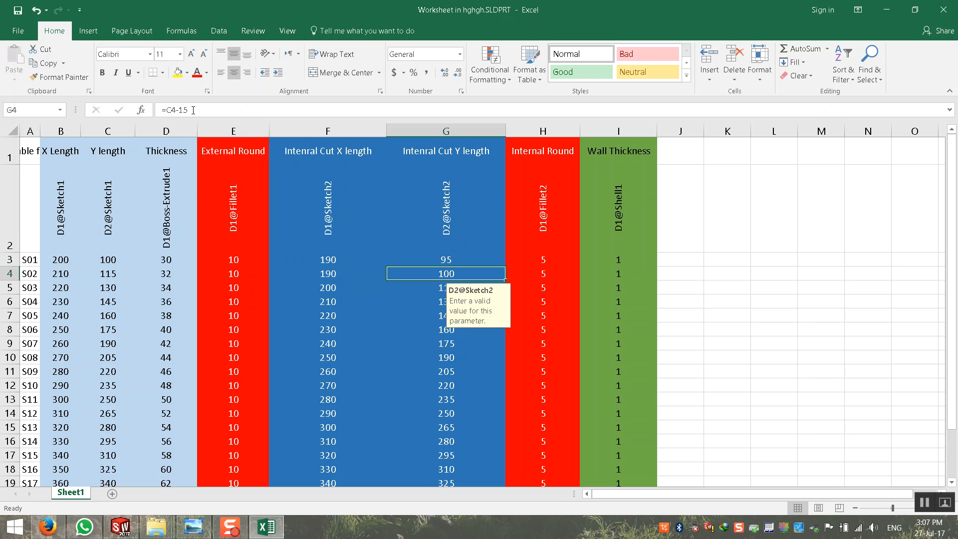
Change S01's internal cut formulas to =B3-30 for the X length and =C3-25 for the Y length
{"action": "left_click", "coordinate": [324, 259]}
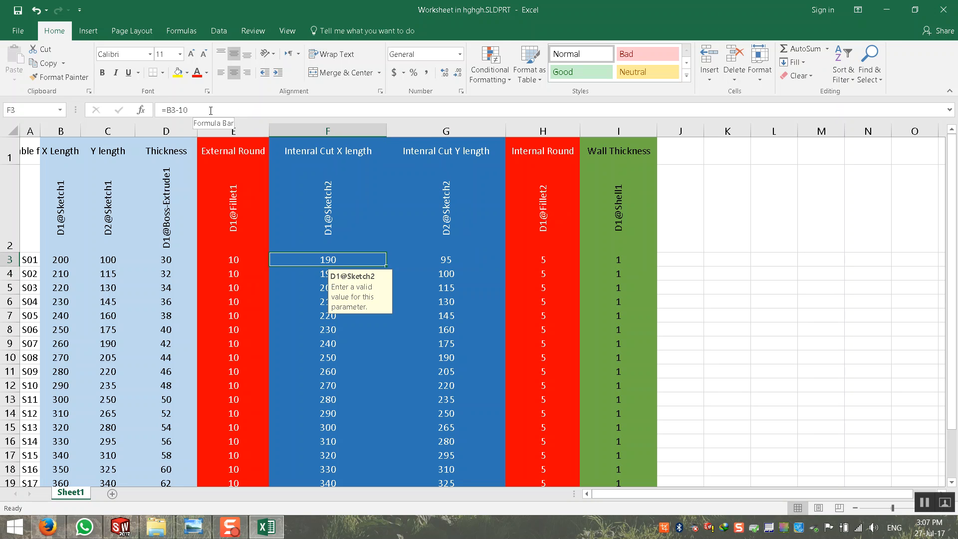
{"action": "left_click", "coordinate": [185, 109]}
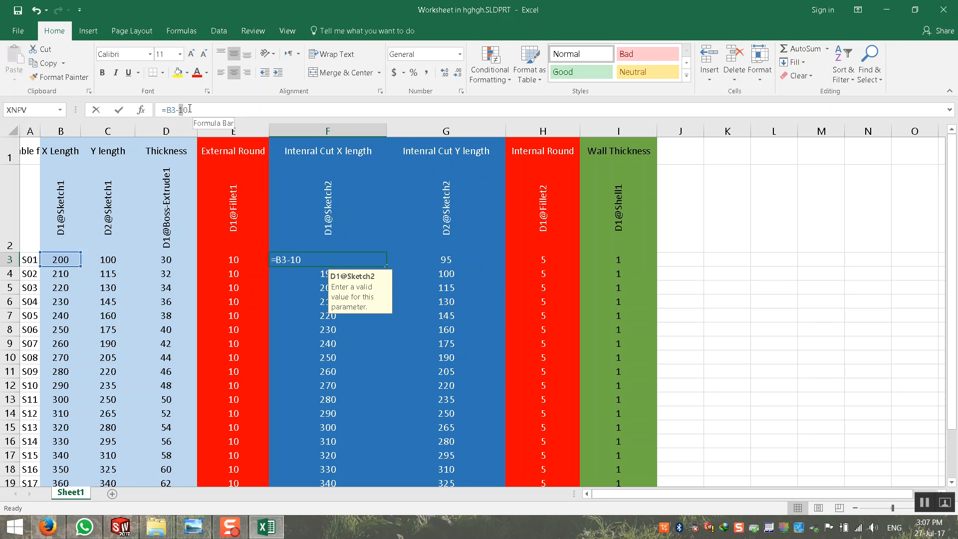
{"action": "type", "text": "30"}
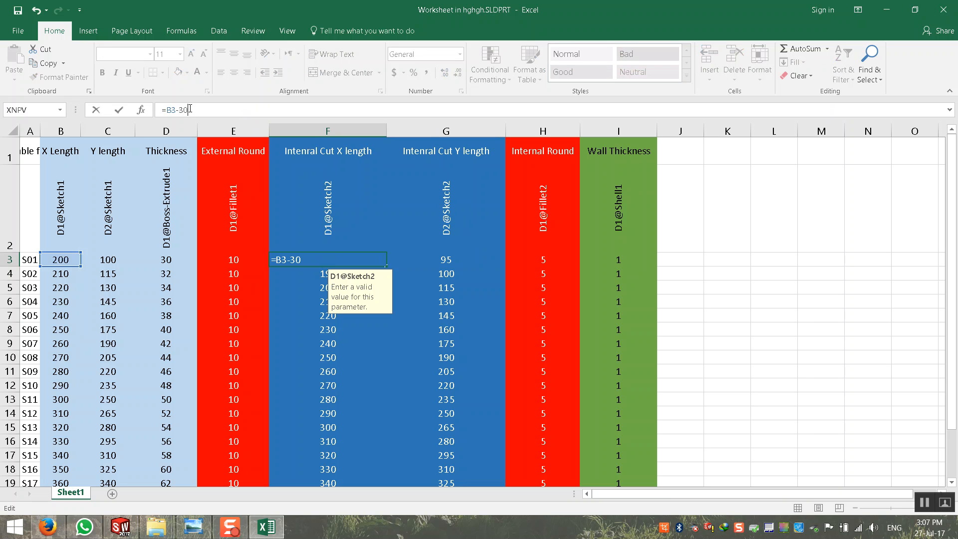
{"action": "key", "text": "Return"}
{"action": "left_click", "coordinate": [435, 259]}
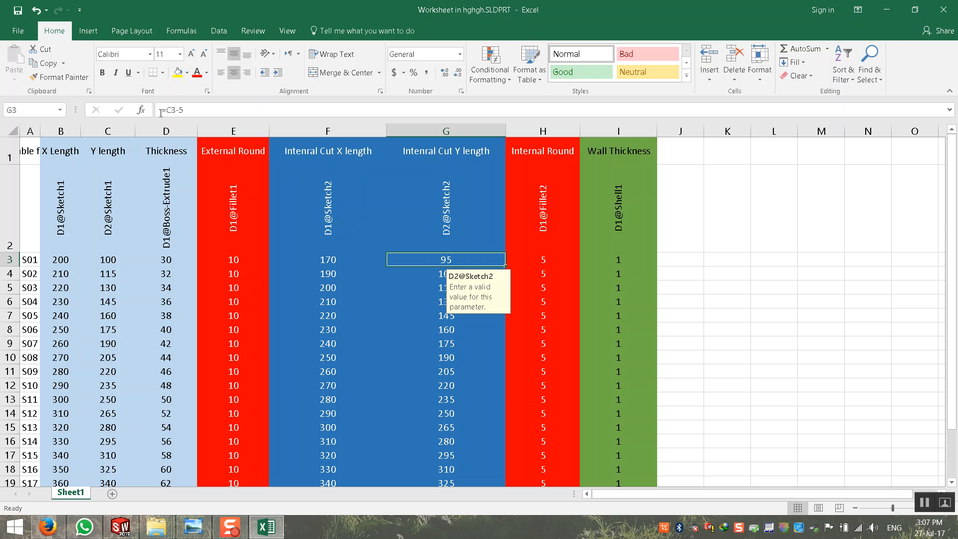
{"action": "double_click", "coordinate": [185, 110]}
{"action": "type", "text": "25"}
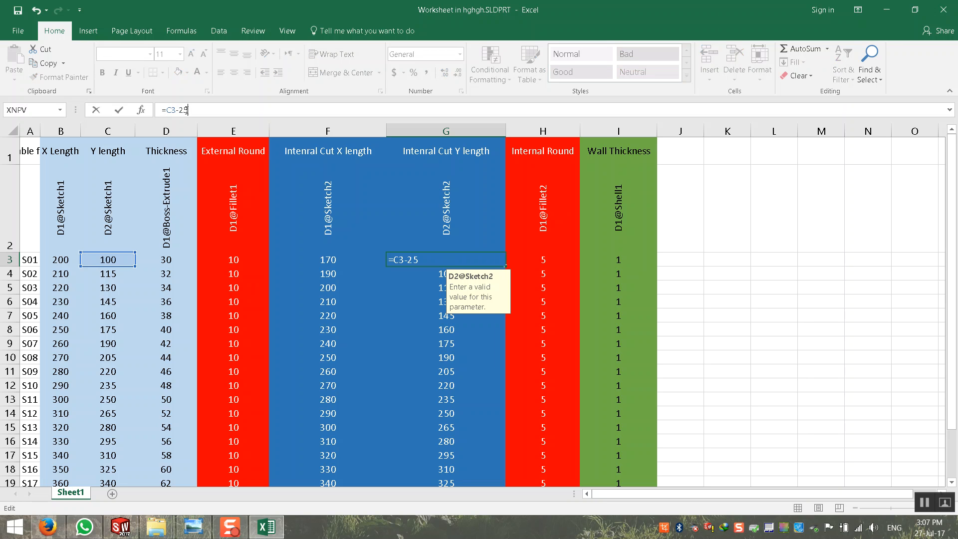
{"action": "key", "text": "Return"}
Change S01's internal cut formulas to =B3-40 for the X length and =C3-30 for the Y length
{"action": "left_click", "coordinate": [300, 264]}
{"action": "double_click", "coordinate": [183, 110]}
{"action": "type", "text": "40"}
{"action": "key", "text": "Return"}
{"action": "left_click", "coordinate": [459, 258]}
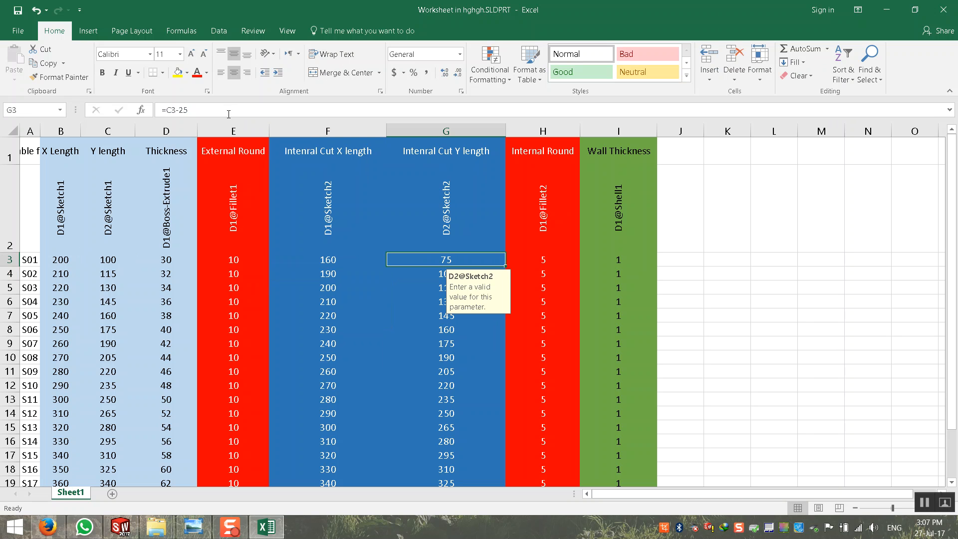
{"action": "double_click", "coordinate": [182, 110]}
{"action": "type", "text": "30"}
{"action": "key", "text": "Return"}
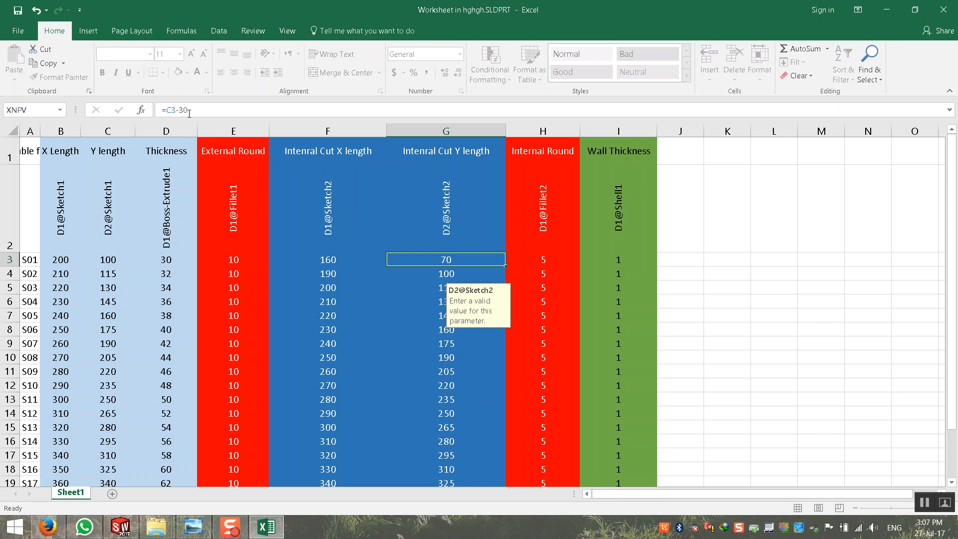
Fill S01's internal cut X and Y length formulas down to S27, then close the worksheet to update the part
{"action": "left_click_drag", "start_coordinate": [329, 260], "coordinate": [476, 469]}
{"action": "left_click", "coordinate": [767, 350]}
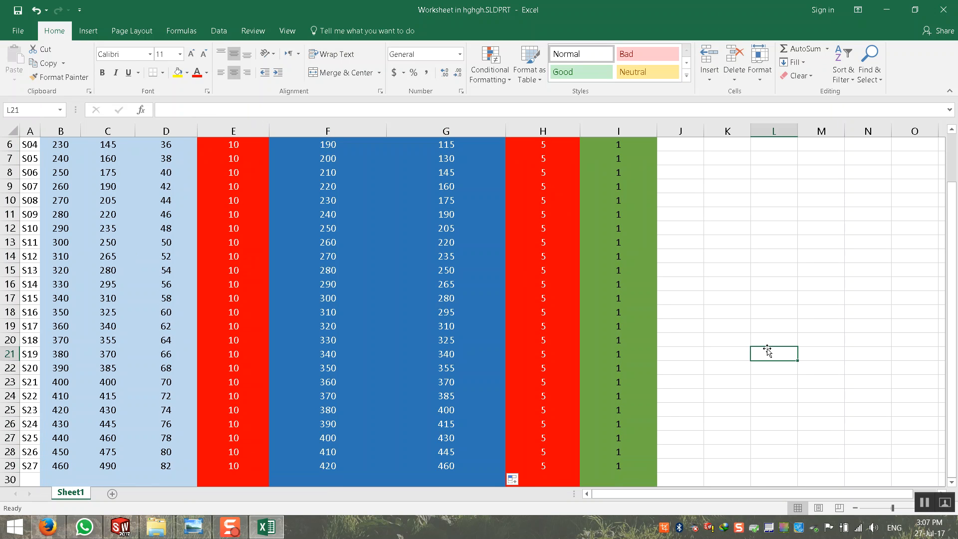
{"action": "left_click", "coordinate": [942, 11]}
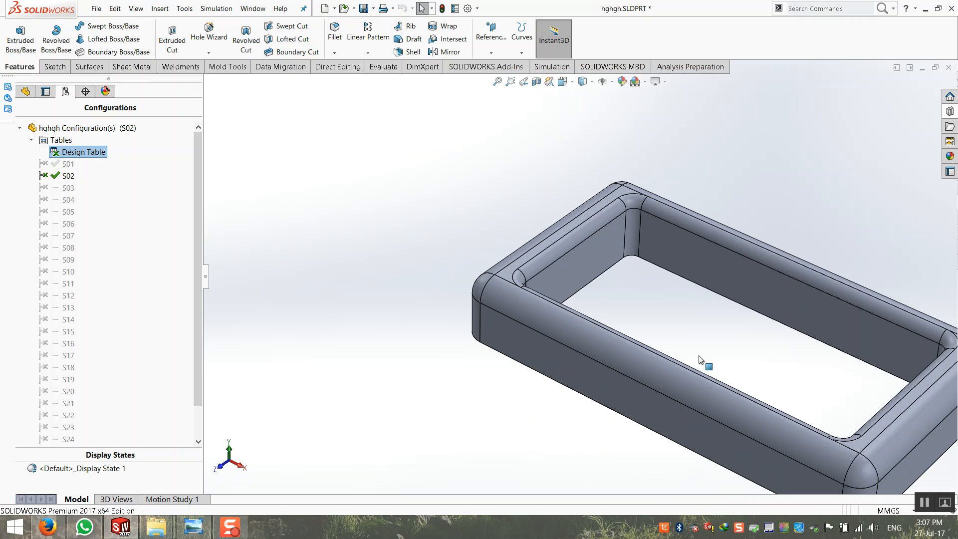
Activate configurations S03, S08 and S15 in turn to check the frame's geometry
{"action": "double_click", "coordinate": [65, 189]}
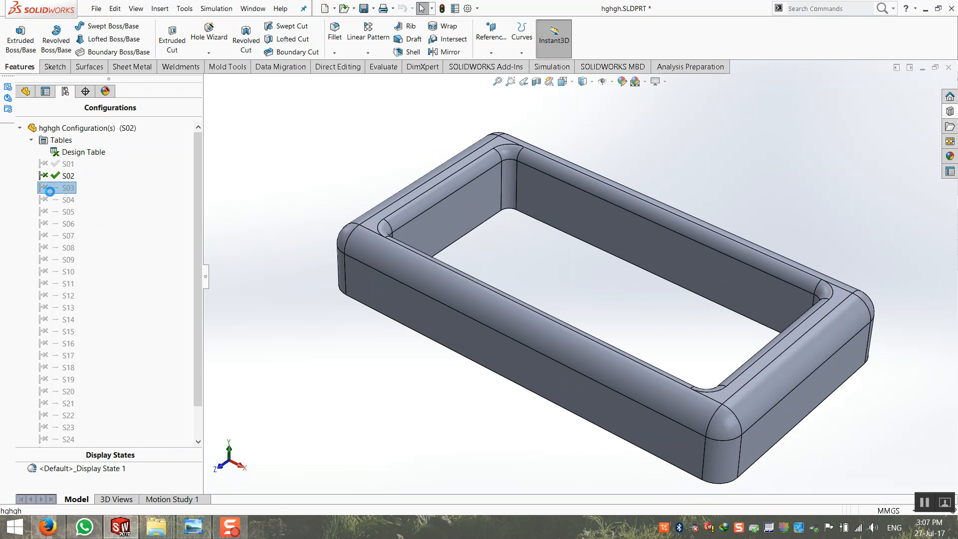
{"action": "double_click", "coordinate": [43, 248]}
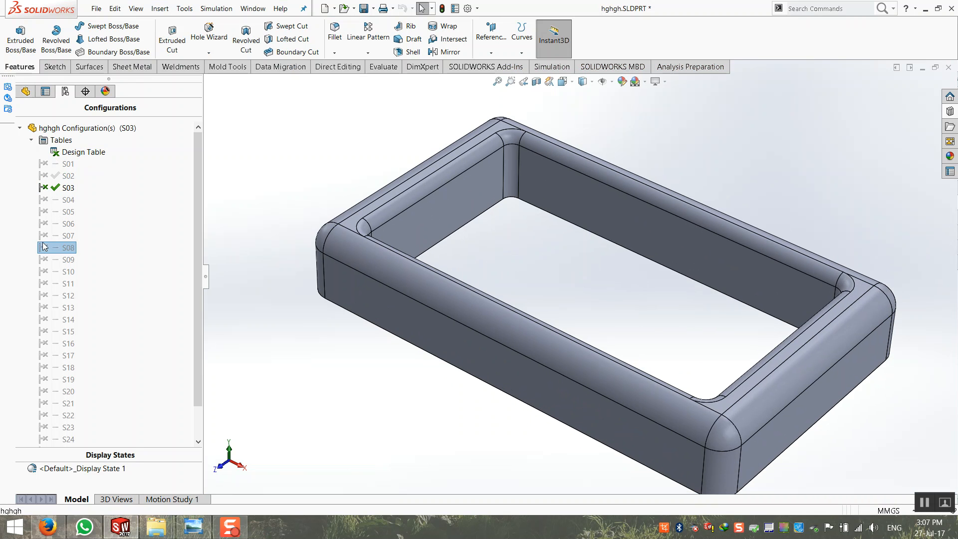
{"action": "double_click", "coordinate": [68, 331]}
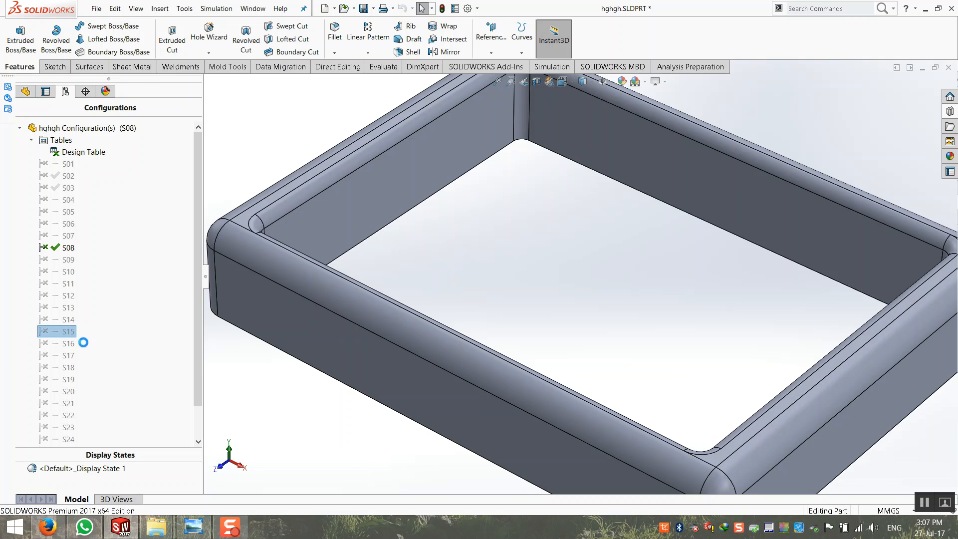
{"action": "key", "text": "f"}
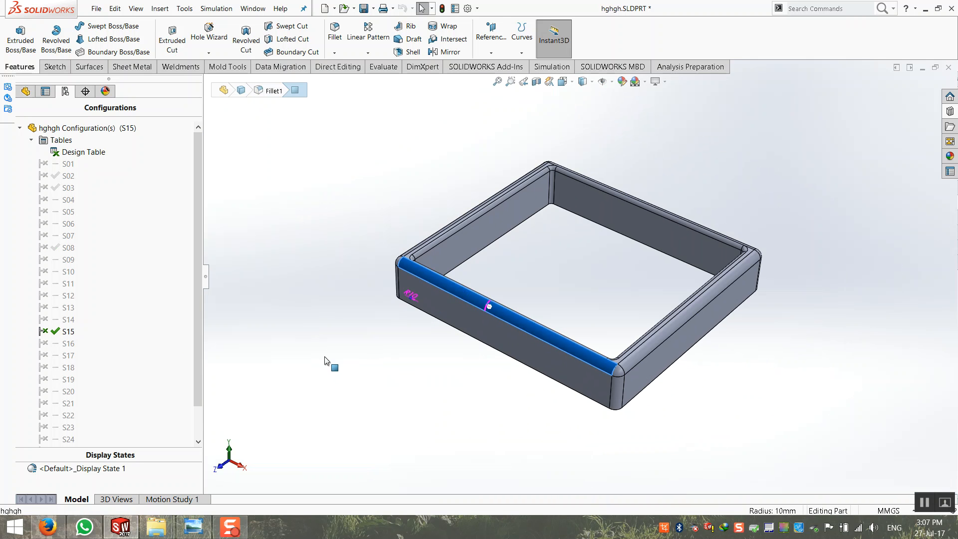
{"action": "middle_click_drag", "start_coordinate": [367, 331], "coordinate": [349, 330]}
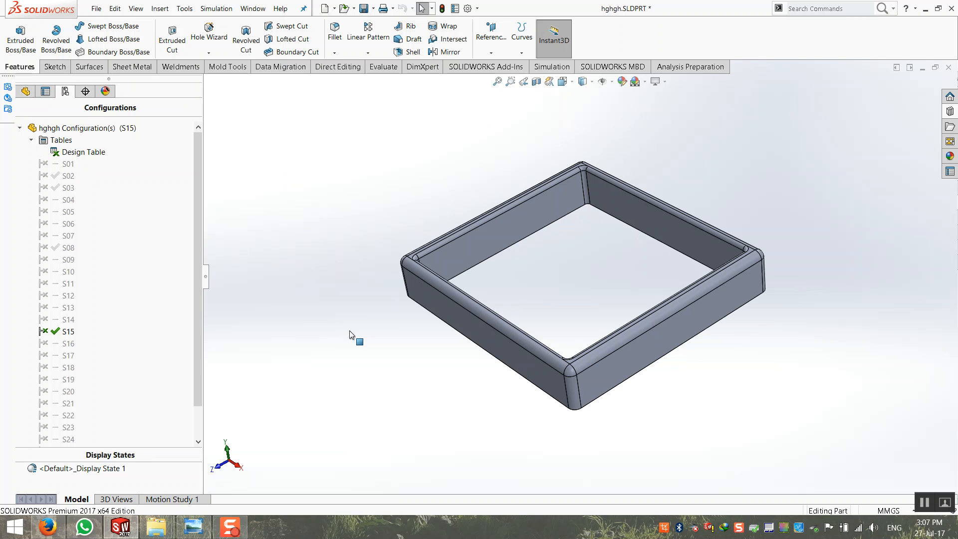
Collapse the tables group and examine the inner cut walls of the S15 frame
{"action": "double_click", "coordinate": [42, 140]}
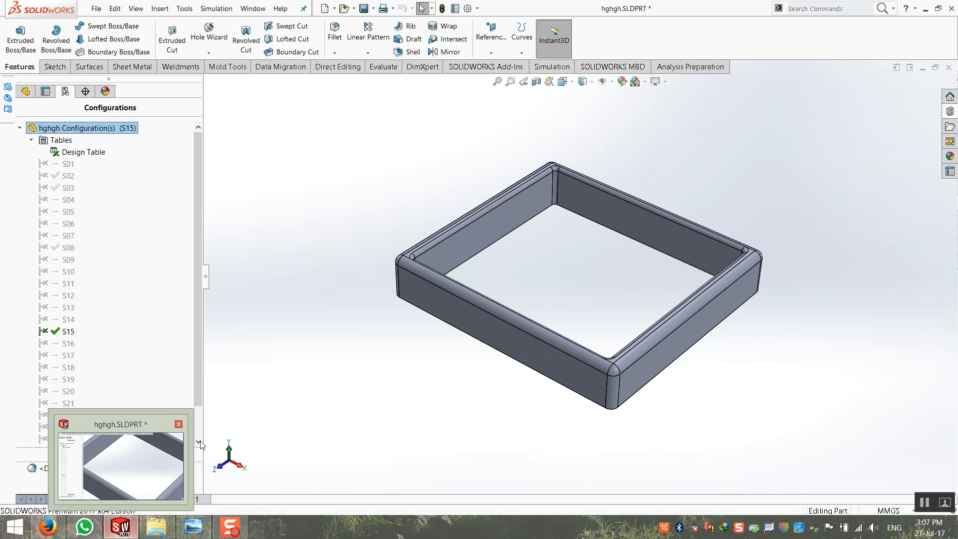
{"action": "left_click", "coordinate": [32, 141]}
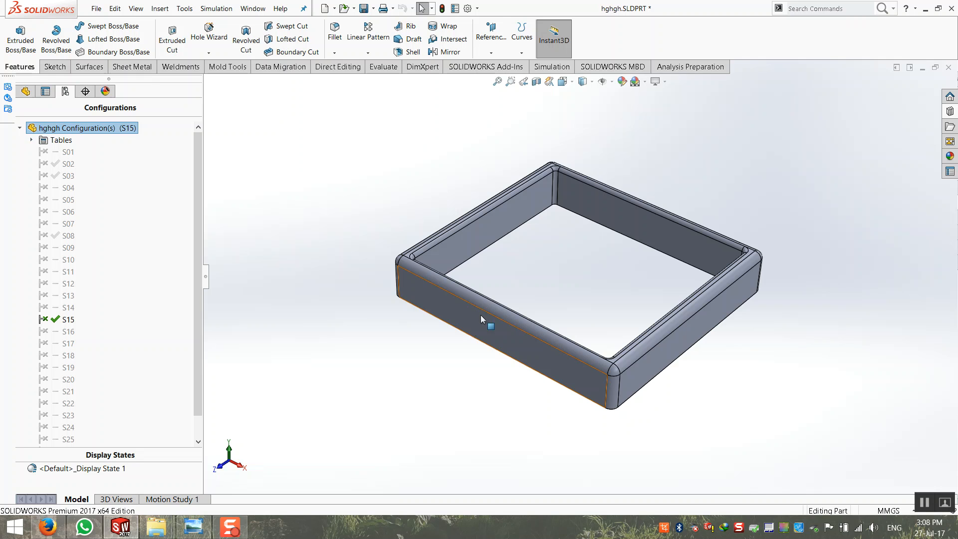
{"action": "left_click", "coordinate": [476, 256]}
{"action": "scroll", "coordinate": [476, 255], "scroll_direction": "down", "scroll_amount": 1}
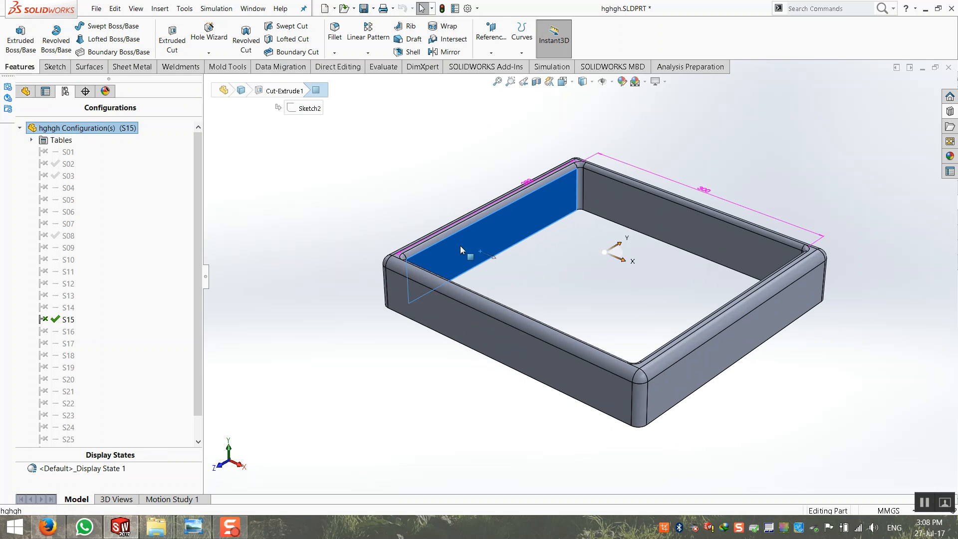
{"action": "middle_click_drag", "start_coordinate": [460, 245], "coordinate": [422, 282]}
{"action": "scroll", "coordinate": [414, 280], "scroll_direction": "down", "scroll_amount": 4}
{"action": "key", "text": "ctrl+shift+z"}
{"action": "left_click", "coordinate": [428, 155]}
Review the part's feature tree and the available options for Fillet2, and inspect the whole frame
{"action": "left_click", "coordinate": [20, 92]}
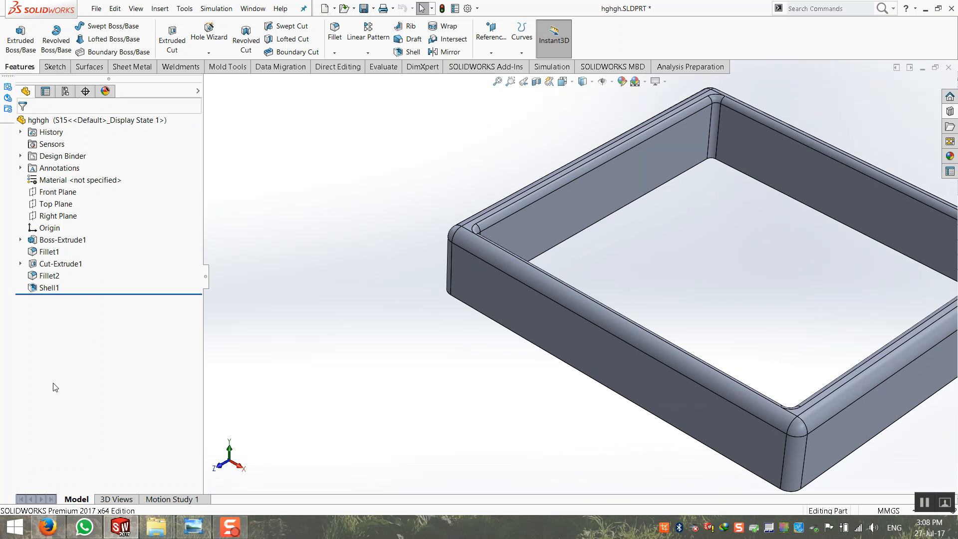
{"action": "right_click", "coordinate": [48, 277]}
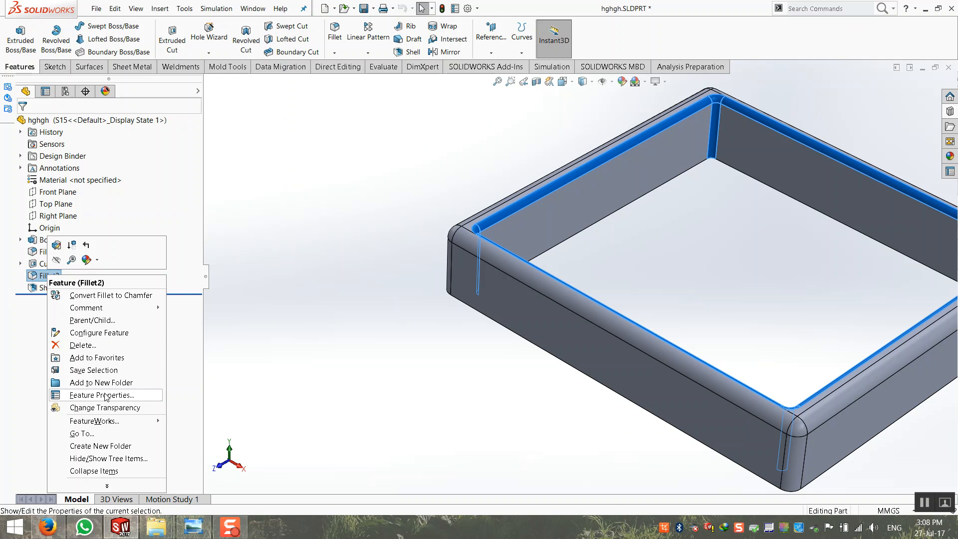
{"action": "left_click", "coordinate": [292, 356]}
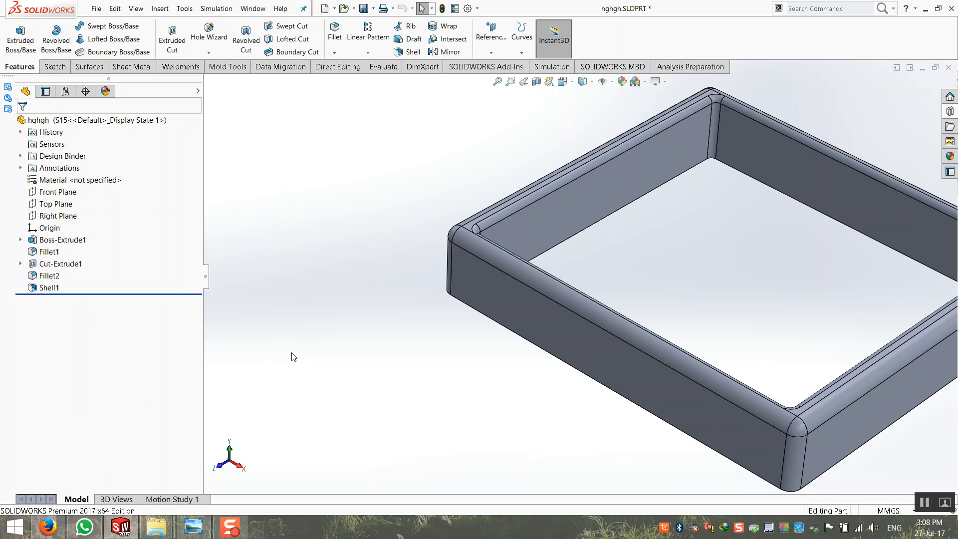
{"action": "scroll", "coordinate": [631, 250], "scroll_direction": "up", "scroll_amount": 3}
{"action": "scroll", "coordinate": [737, 251], "scroll_direction": "down", "scroll_amount": 2}
{"action": "middle_click_drag", "start_coordinate": [662, 312], "coordinate": [684, 315]}
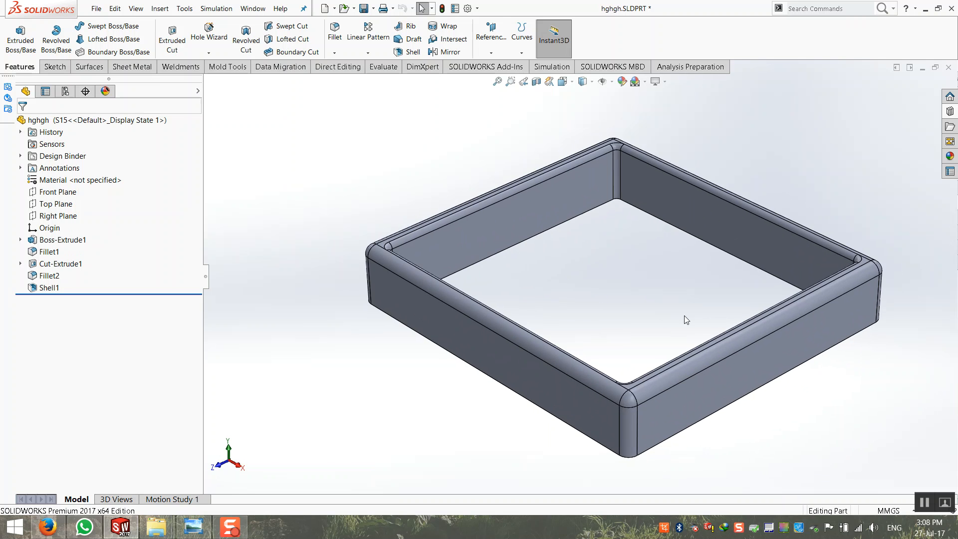
{"action": "scroll", "coordinate": [684, 315], "scroll_direction": "up", "scroll_amount": 2}
{"action": "scroll", "coordinate": [749, 318], "scroll_direction": "down", "scroll_amount": 1}
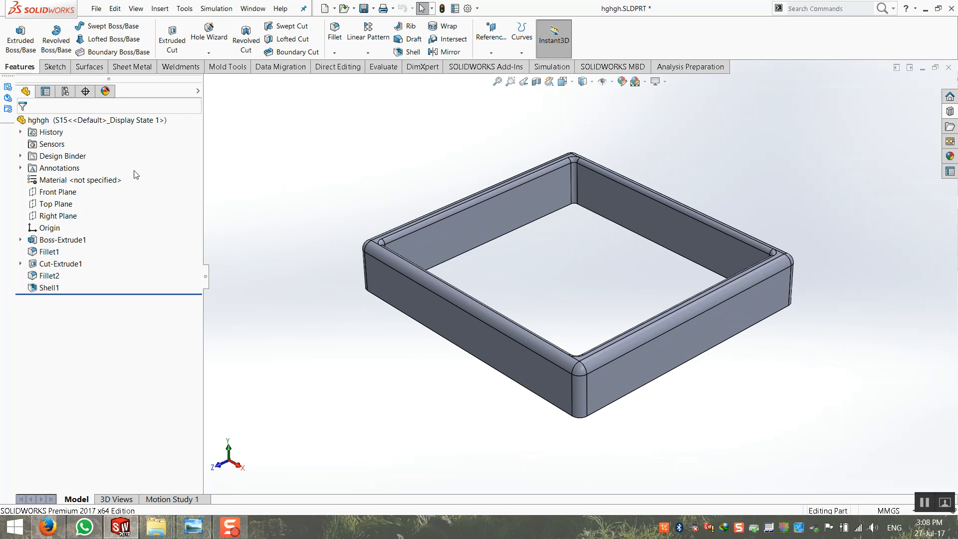
Return to the configuration list and reopen the design table for editing in a separate window
{"action": "left_click", "coordinate": [65, 90]}
{"action": "left_click", "coordinate": [32, 140]}
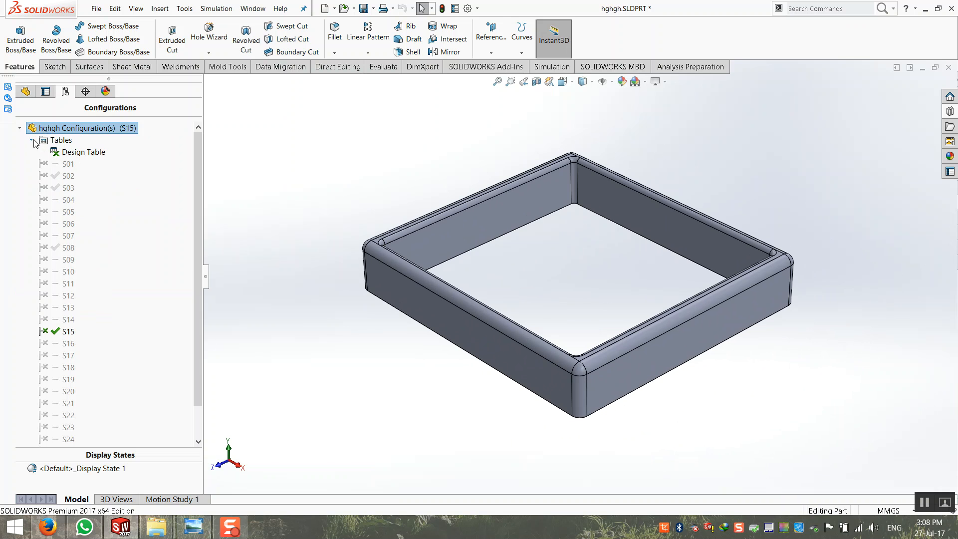
{"action": "right_click", "coordinate": [78, 157]}
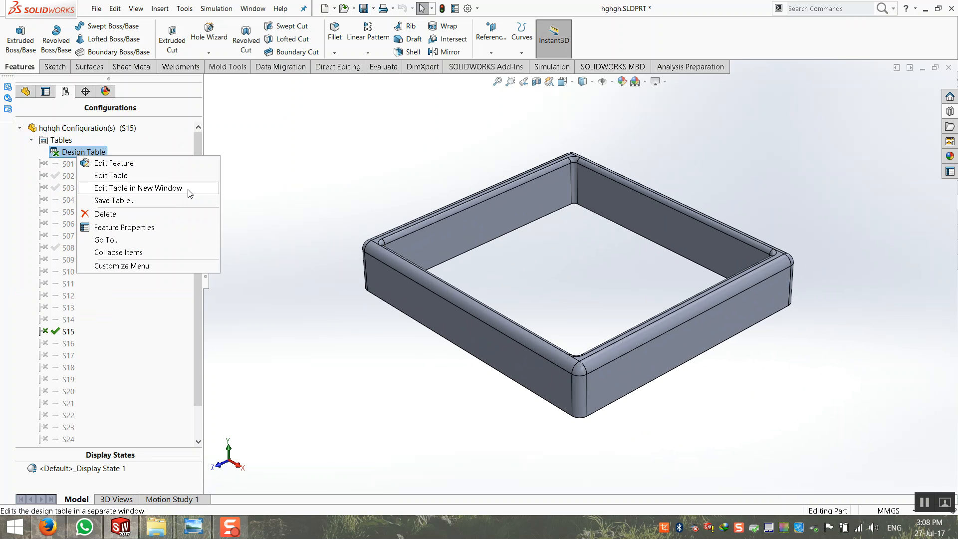
{"action": "left_click", "coordinate": [149, 188]}
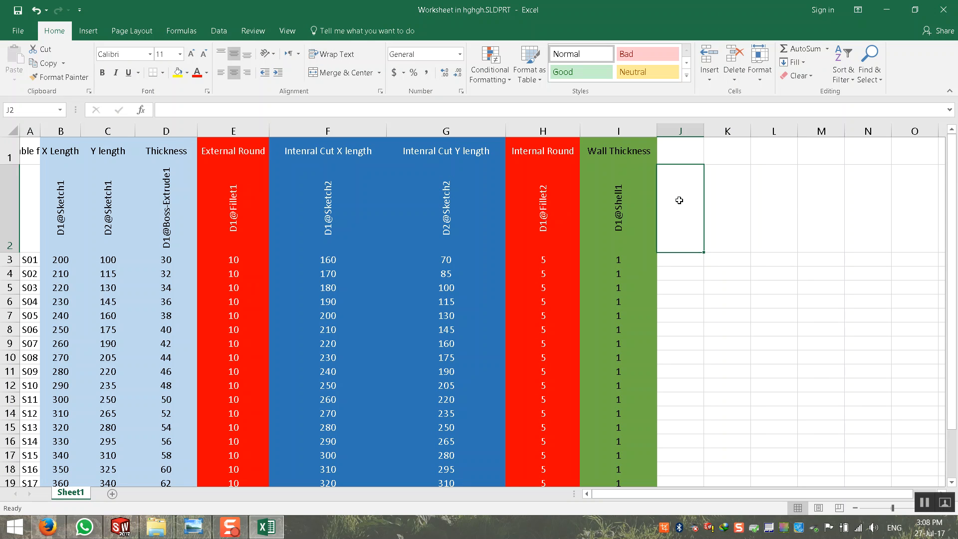
Resize the worksheet window beside the configuration list so both are accessible, showing the empty columns after Wall Thickness
{"action": "double_click", "coordinate": [544, 14]}
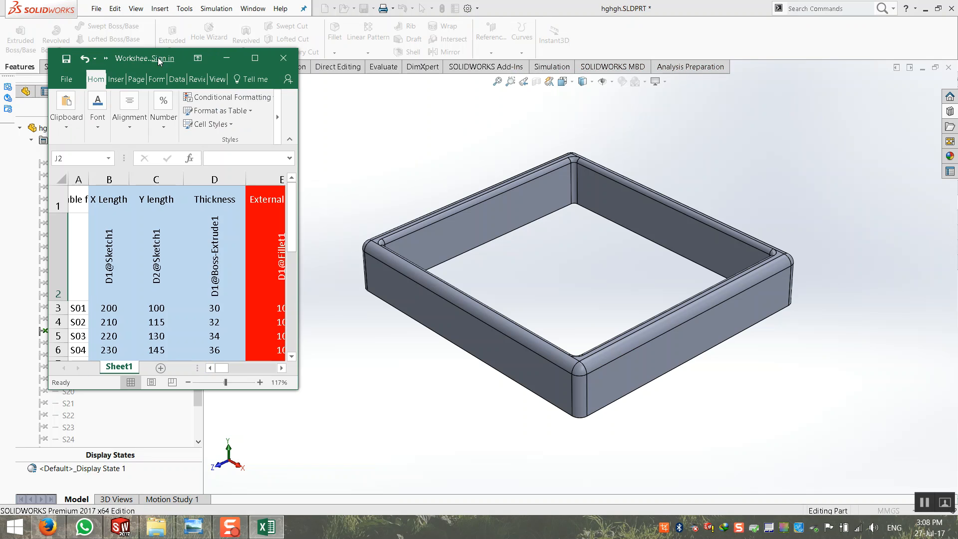
{"action": "left_click", "coordinate": [159, 59]}
{"action": "left_click_drag", "start_coordinate": [299, 94], "coordinate": [520, 97]}
{"action": "left_click_drag", "start_coordinate": [50, 170], "coordinate": [260, 170]}
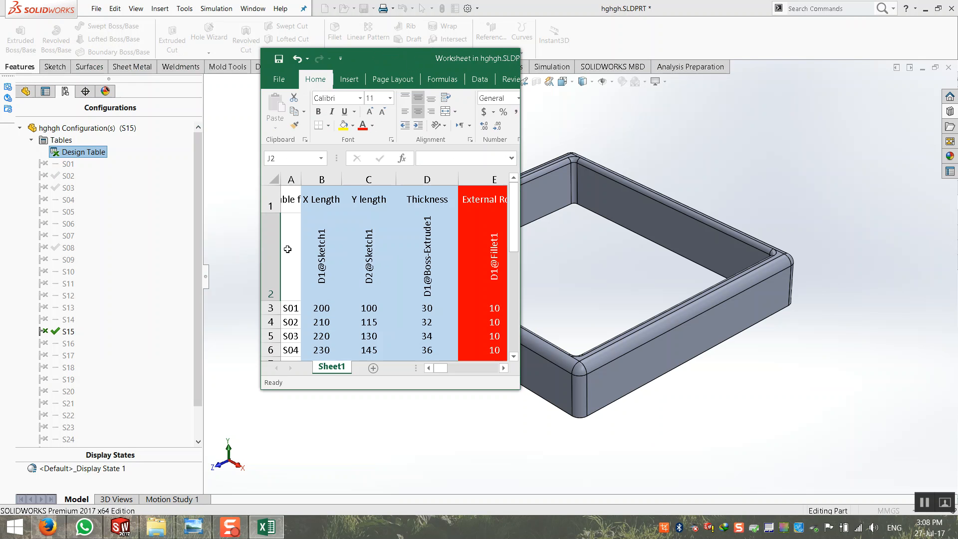
{"action": "mouse_move", "coordinate": [442, 367]}
{"action": "left_mouse_down"}
{"action": "mouse_move", "coordinate": [471, 367]}
{"action": "mouse_move", "coordinate": [454, 367]}
{"action": "left_mouse_up"}
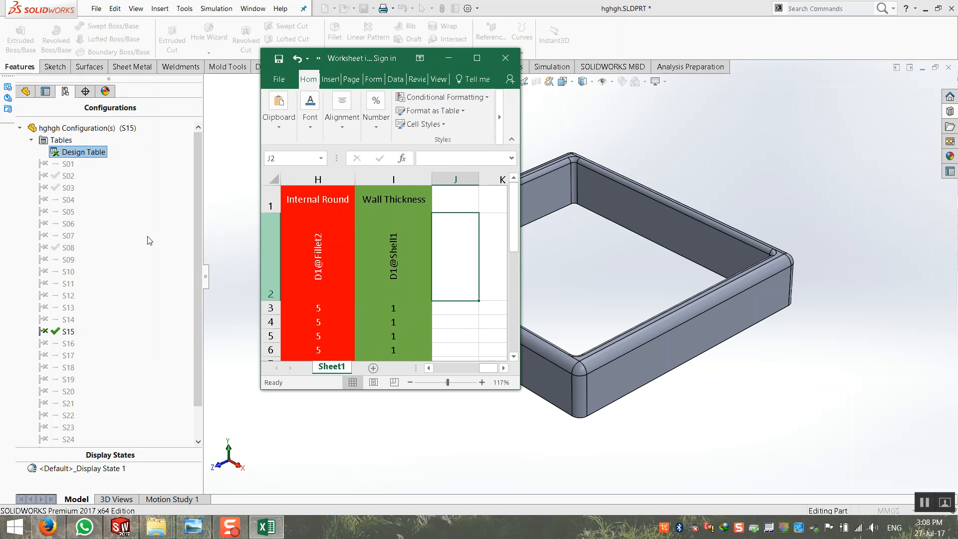
Add state columns for Cut-Extrude1 and Fillet2 to the design table after Wall Thickness by picking both features from the feature tree
{"action": "left_click", "coordinate": [25, 91]}
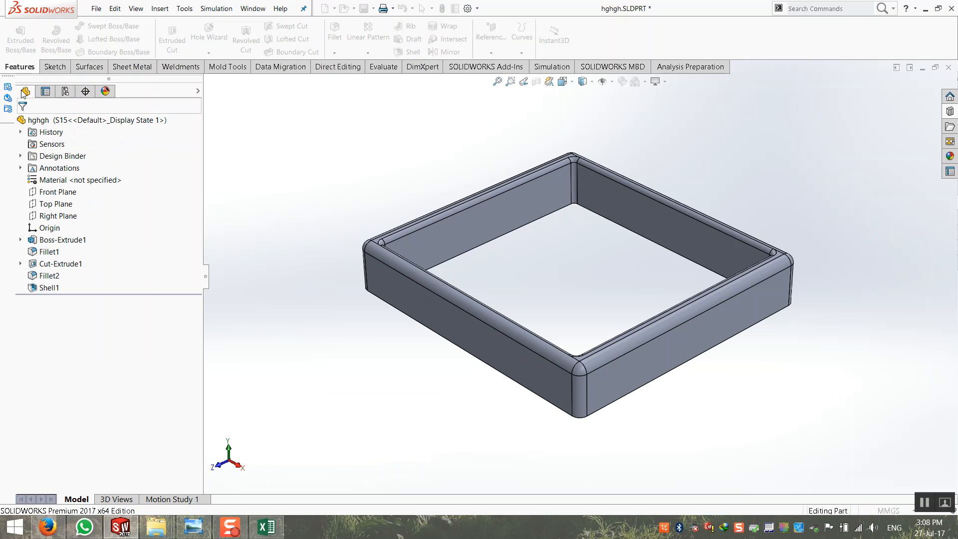
{"action": "left_click", "coordinate": [266, 528]}
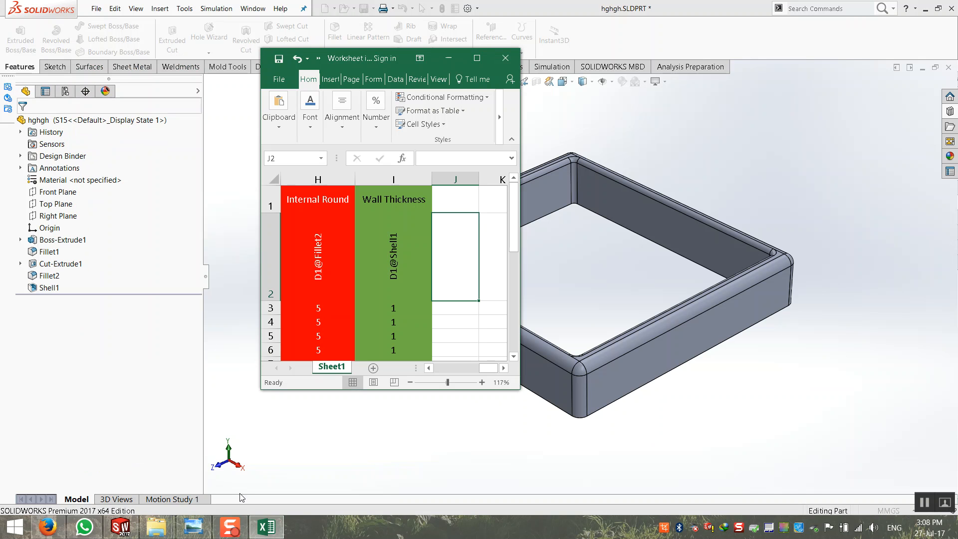
{"action": "double_click", "coordinate": [50, 265]}
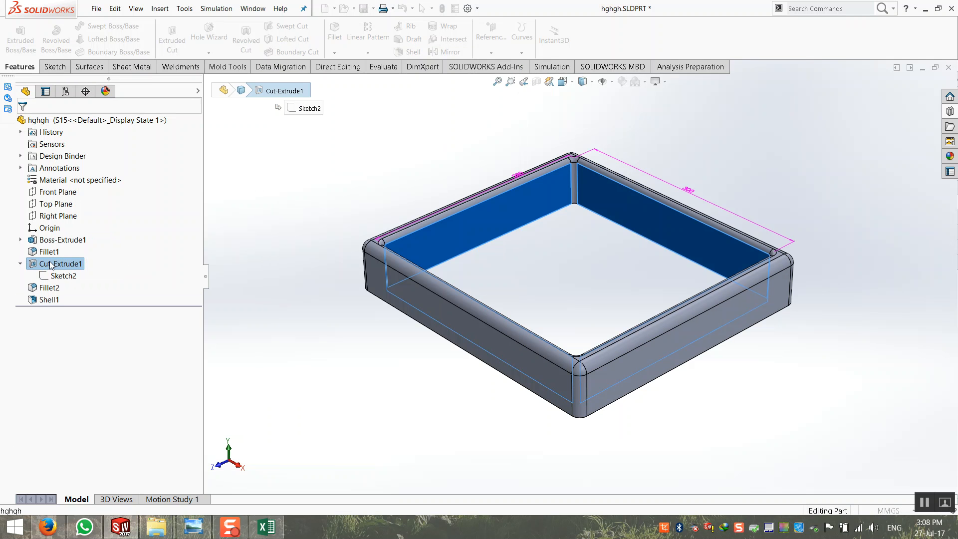
{"action": "left_click", "coordinate": [274, 526]}
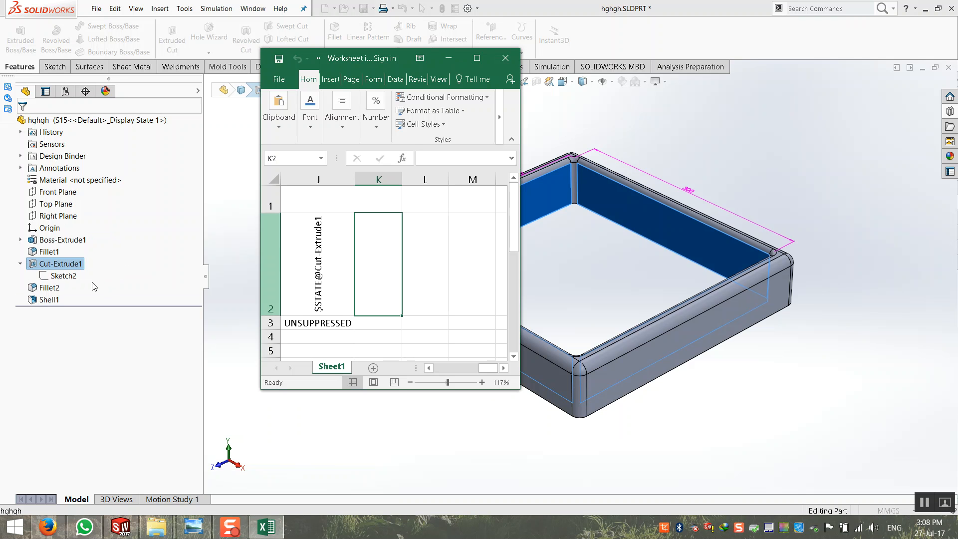
{"action": "left_click", "coordinate": [44, 288]}
{"action": "left_click", "coordinate": [266, 526]}
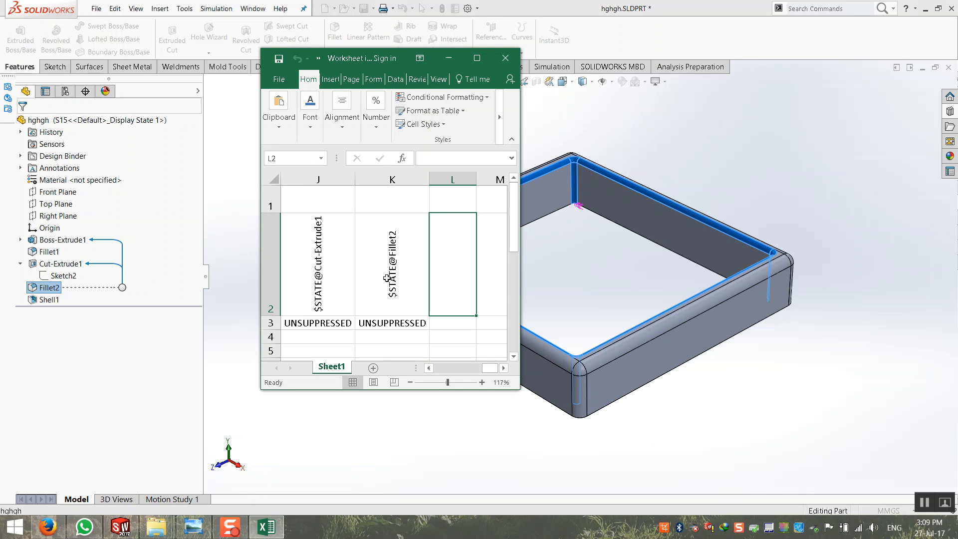
Maximize the worksheet and check S01's state values for Cut-Extrude1 and Fillet2
{"action": "left_click", "coordinate": [476, 58]}
{"action": "left_click", "coordinate": [243, 423]}
{"action": "left_click_drag", "start_coordinate": [778, 493], "coordinate": [745, 494]}
{"action": "left_click", "coordinate": [585, 386]}
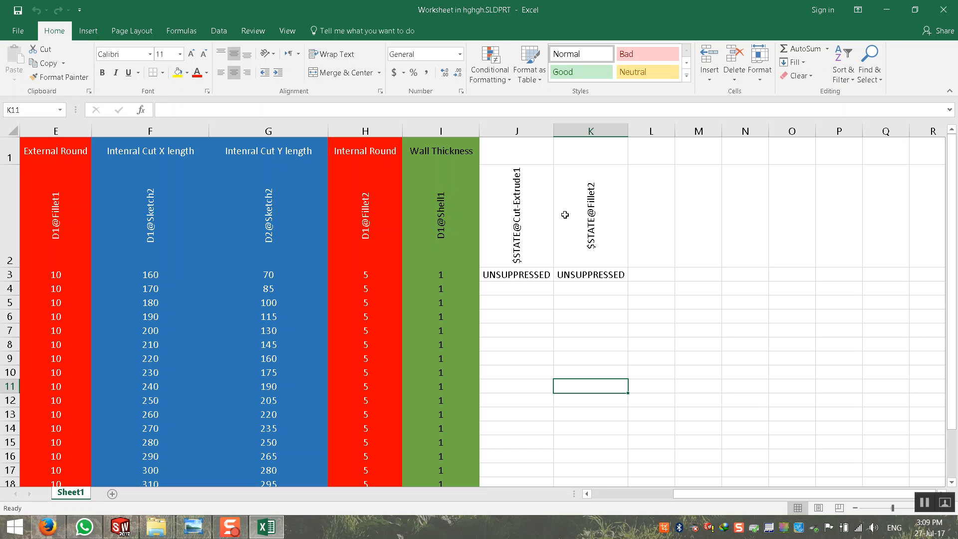
{"action": "left_click", "coordinate": [515, 288]}
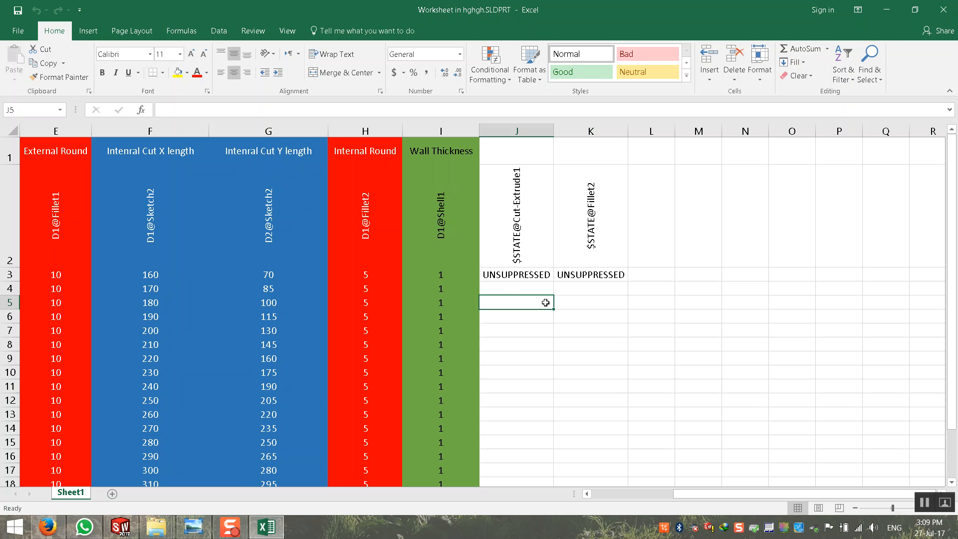
{"action": "left_click", "coordinate": [505, 276]}
{"action": "left_click", "coordinate": [587, 275]}
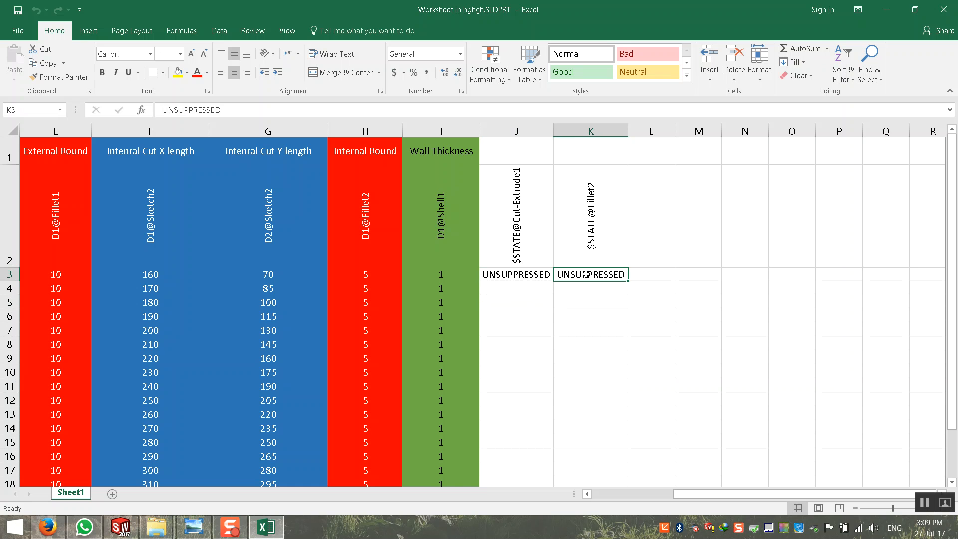
{"action": "left_click", "coordinate": [591, 330]}
Fill S01's UNSUPPRESSED states for Cut-Extrude1 and Fillet2 down to S23, and autofit the configuration name column
{"action": "left_click_drag", "start_coordinate": [671, 496], "coordinate": [597, 496]}
{"action": "left_click_drag", "start_coordinate": [664, 276], "coordinate": [792, 445]}
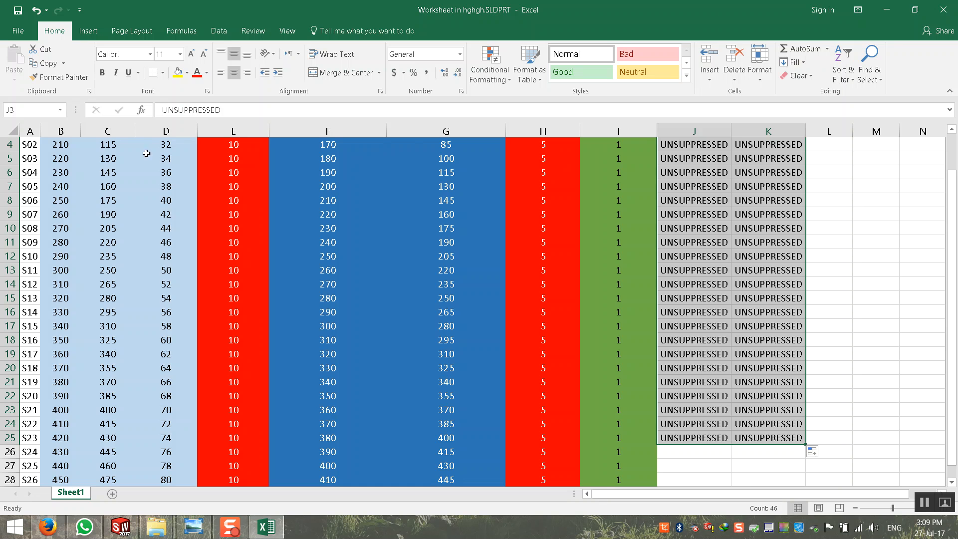
{"action": "double_click", "coordinate": [40, 131]}
Enter S as the state of both Cut-Extrude1 and Fillet2 for configuration S24
{"action": "scroll", "coordinate": [728, 326], "scroll_direction": "down", "scroll_amount": 5}
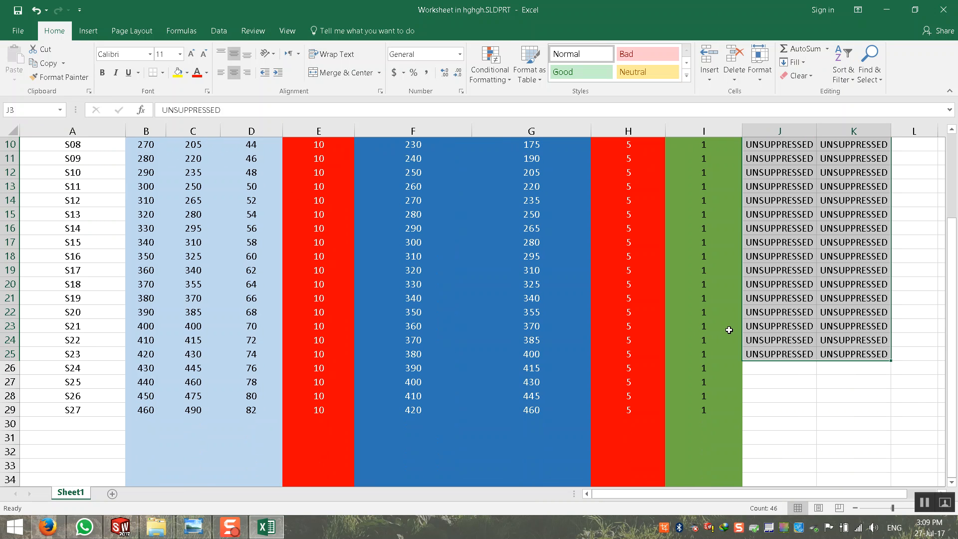
{"action": "left_click", "coordinate": [778, 295]}
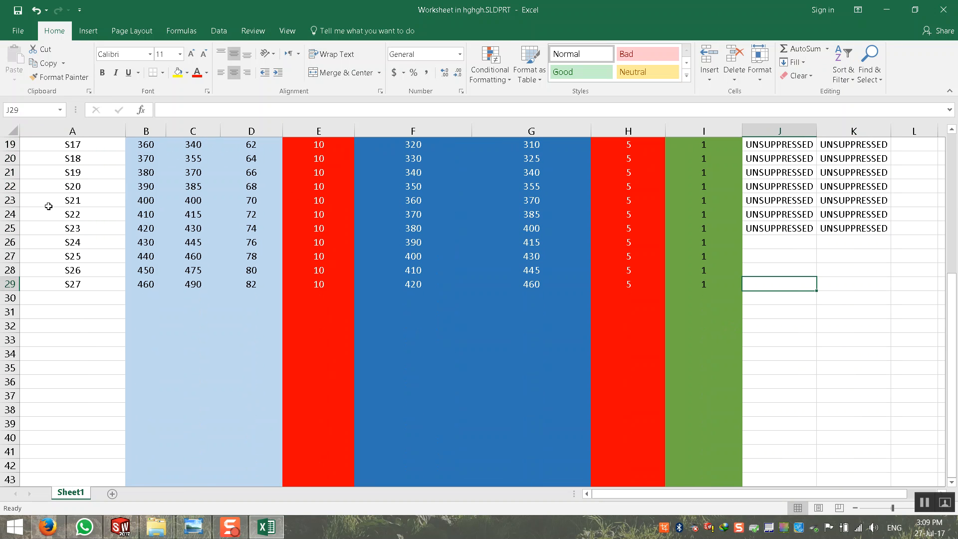
{"action": "left_click", "coordinate": [10, 214]}
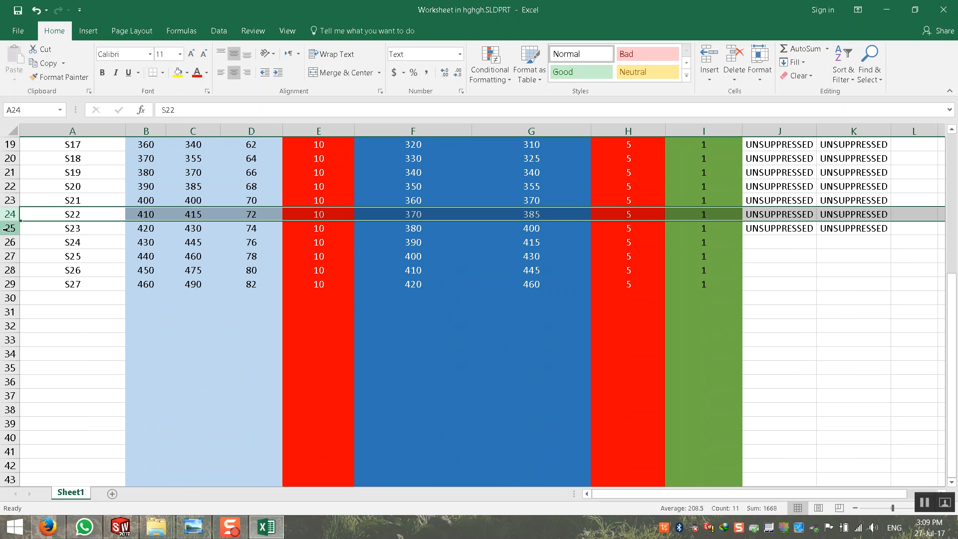
{"action": "left_click", "coordinate": [10, 228]}
{"action": "left_click", "coordinate": [7, 242]}
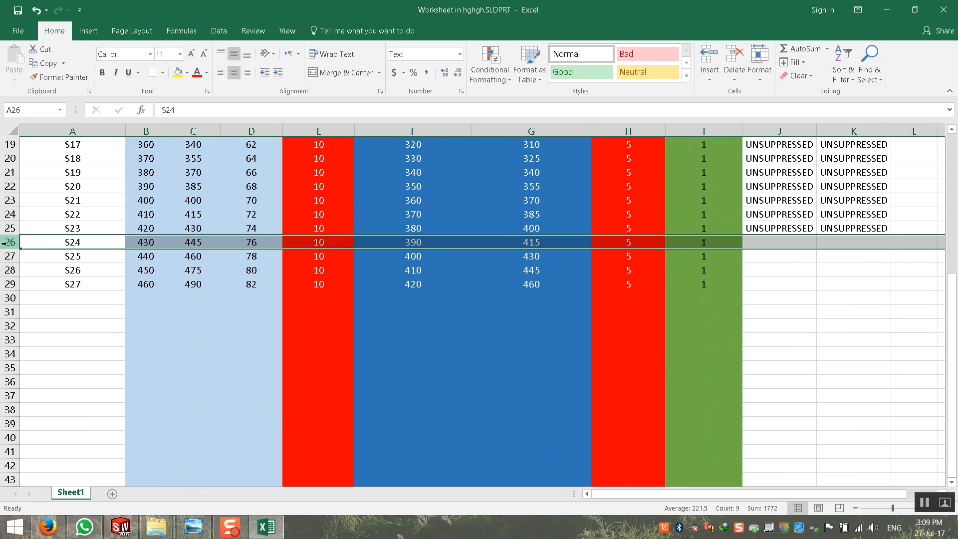
{"action": "left_click", "coordinate": [7, 284]}
{"action": "left_click", "coordinate": [764, 242]}
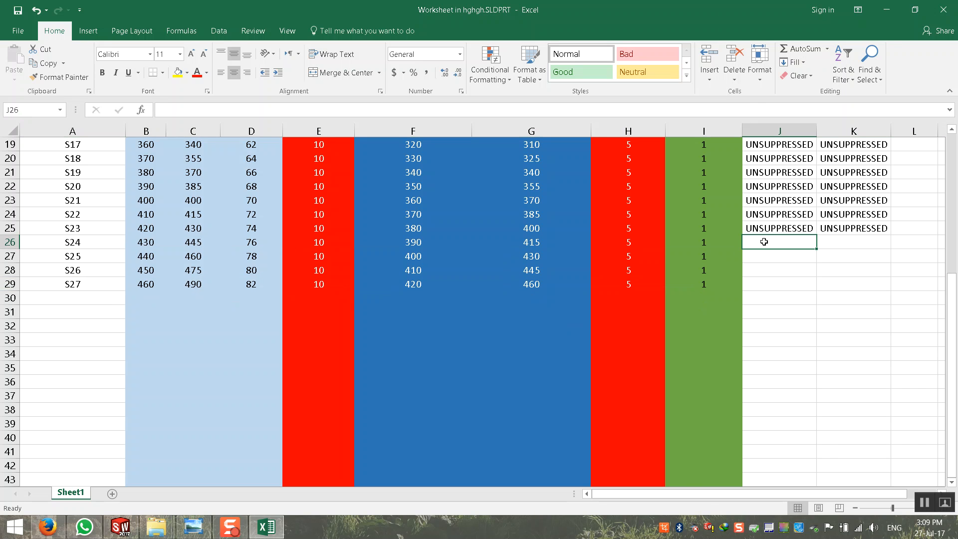
{"action": "left_click", "coordinate": [800, 229]}
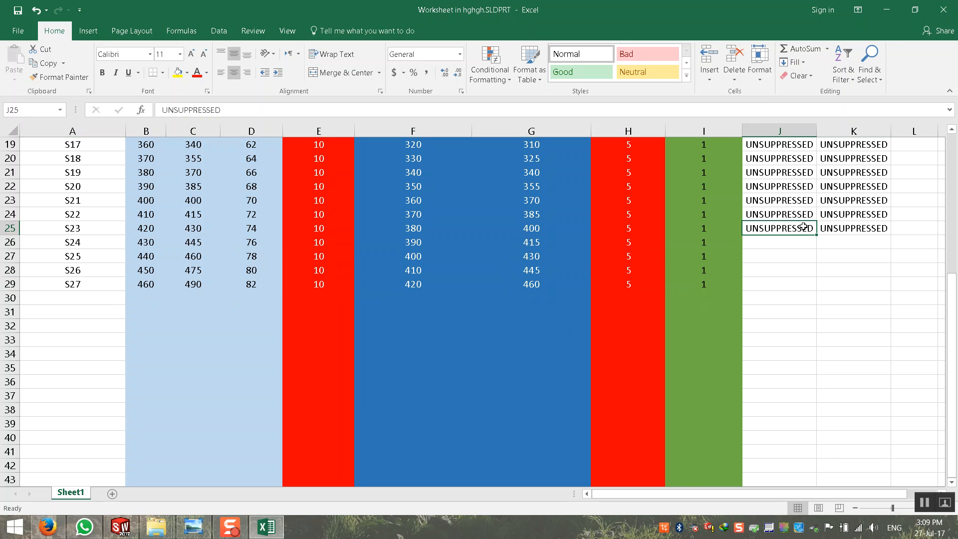
{"action": "left_click", "coordinate": [796, 241]}
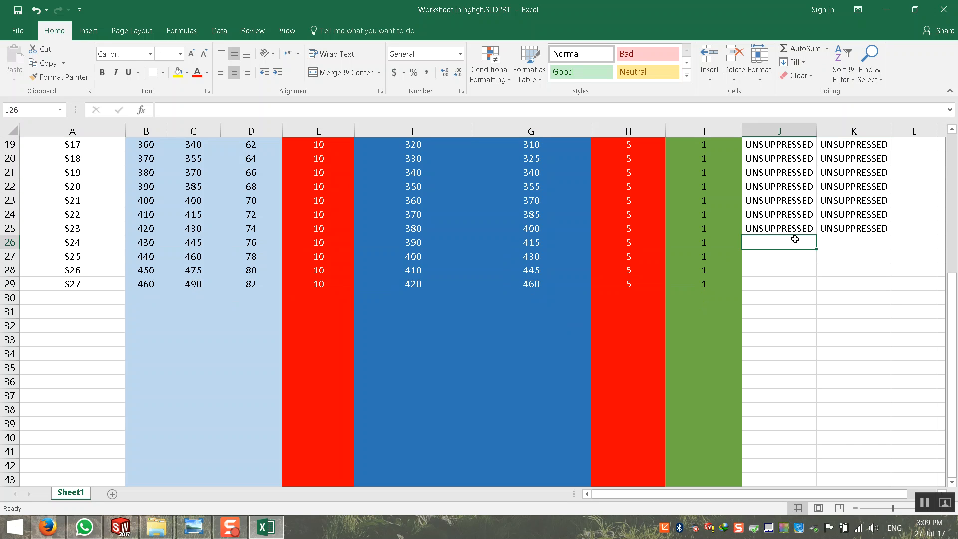
{"action": "type", "text": "S"}
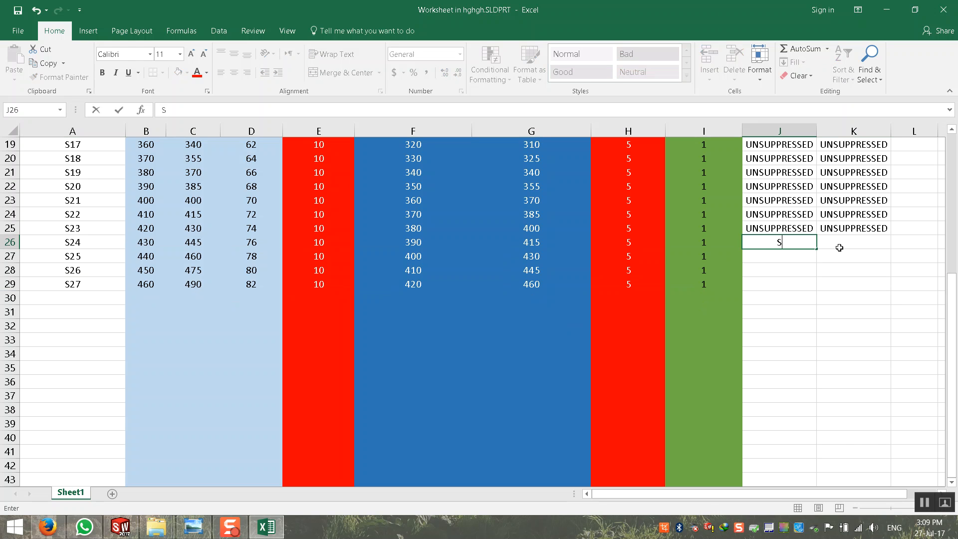
{"action": "left_click", "coordinate": [837, 241]}
{"action": "type", "text": "S"}
{"action": "key", "text": "Return"}
Enter S in the Cut-Extrude1 and Fillet2 state columns for S25, S26 and S27, and close the worksheet
{"action": "left_click", "coordinate": [792, 255]}
{"action": "type", "text": "S"}
{"action": "left_click", "coordinate": [857, 259]}
{"action": "type", "text": "S"}
{"action": "left_click", "coordinate": [793, 272]}
{"action": "type", "text": "S"}
{"action": "left_click", "coordinate": [823, 270]}
{"action": "type", "text": "S"}
{"action": "left_click", "coordinate": [11, 284]}
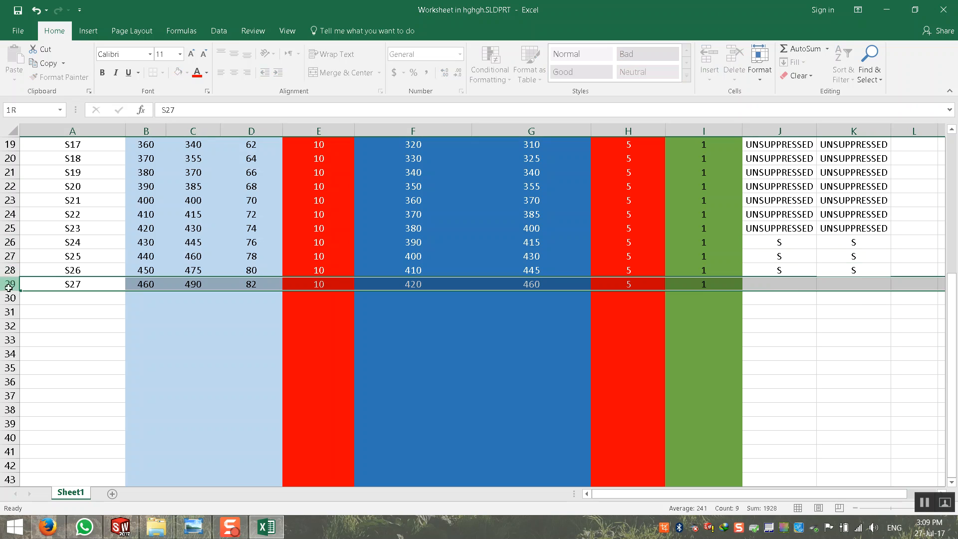
{"action": "left_click", "coordinate": [804, 284]}
{"action": "type", "text": "S"}
{"action": "left_click", "coordinate": [851, 284]}
{"action": "type", "text": "S"}
{"action": "left_click", "coordinate": [840, 314]}
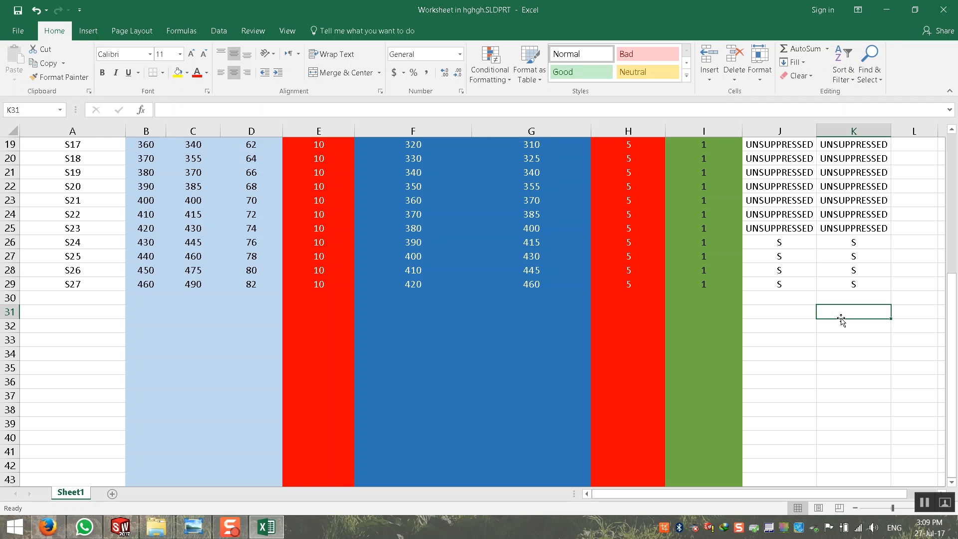
{"action": "left_click", "coordinate": [943, 9]}
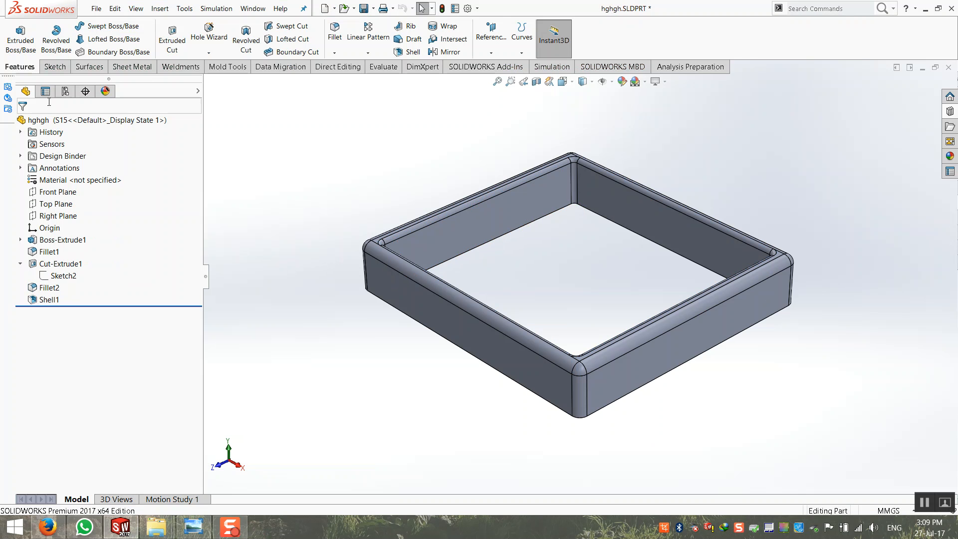
Activate configuration S26 and inspect the states of Cut-Extrude1 and Fillet2 in the feature tree
{"action": "left_click", "coordinate": [65, 90]}
{"action": "scroll", "coordinate": [60, 399], "scroll_direction": "down", "scroll_amount": 2}
{"action": "double_click", "coordinate": [61, 427]}
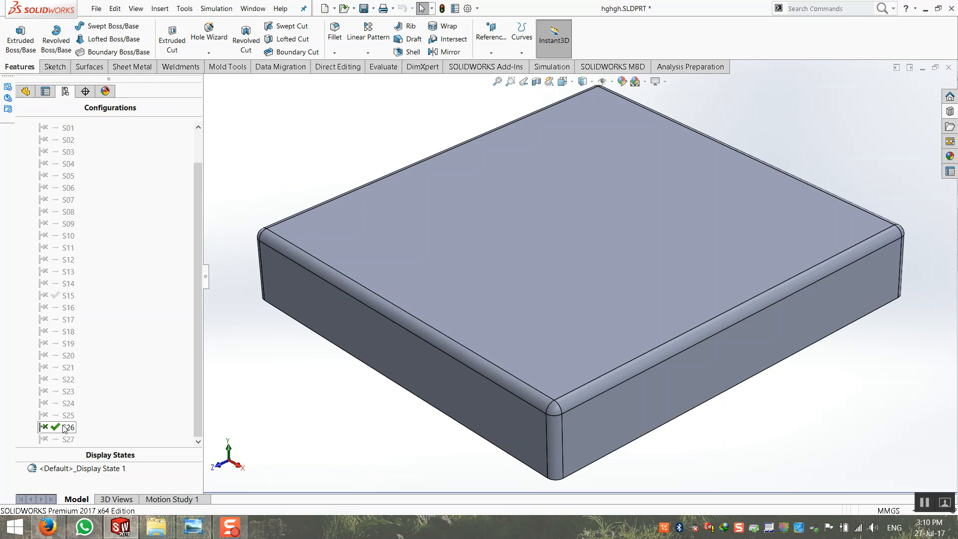
{"action": "mouse_move", "coordinate": [390, 327]}
{"action": "middle_mouse_down"}
{"action": "mouse_move", "coordinate": [399, 215]}
{"action": "mouse_move", "coordinate": [407, 325]}
{"action": "middle_mouse_up"}
{"action": "scroll", "coordinate": [407, 325], "scroll_direction": "up", "scroll_amount": 2}
{"action": "left_click", "coordinate": [25, 91]}
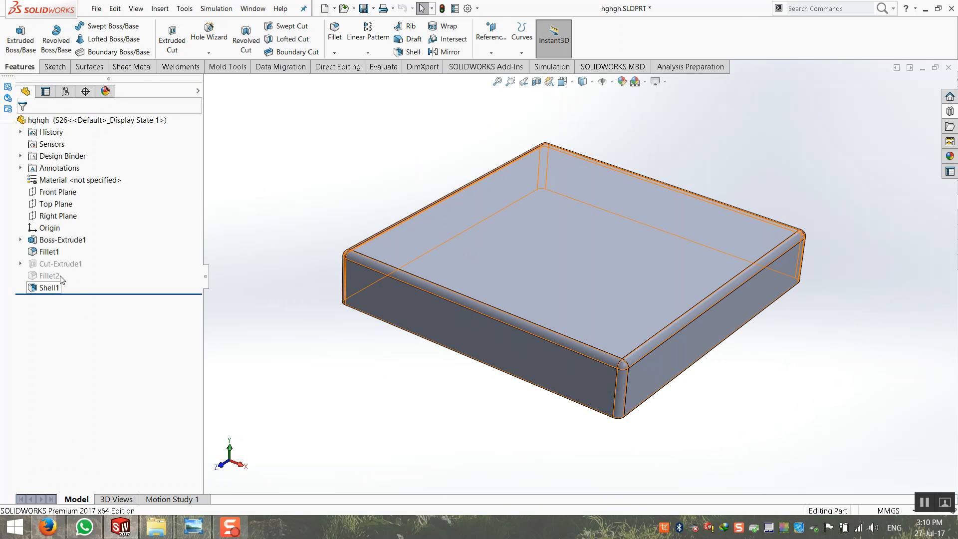
{"action": "mouse_move", "coordinate": [58, 276]}
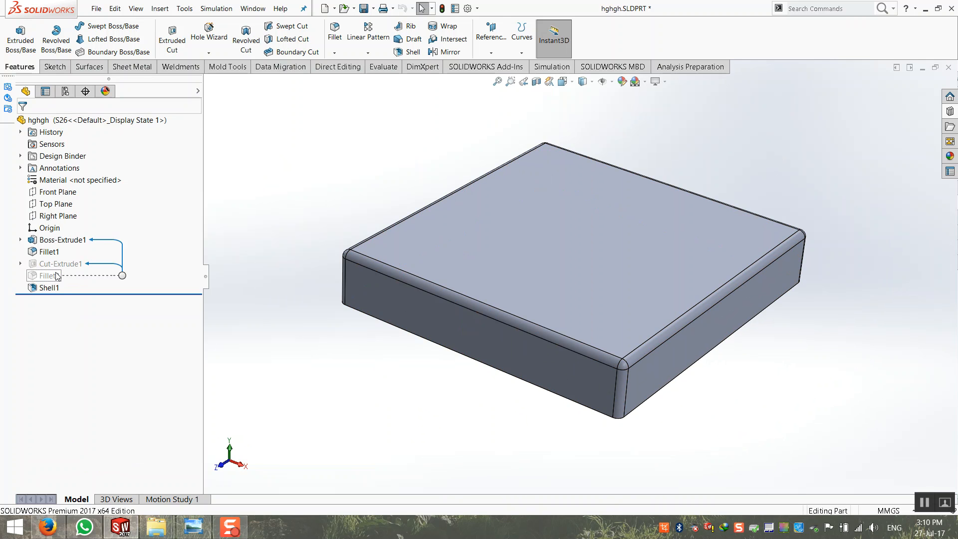
Activate configurations S27, S24, S25 and S23 in turn to compare their geometry
{"action": "left_click", "coordinate": [65, 91]}
{"action": "double_click", "coordinate": [56, 438]}
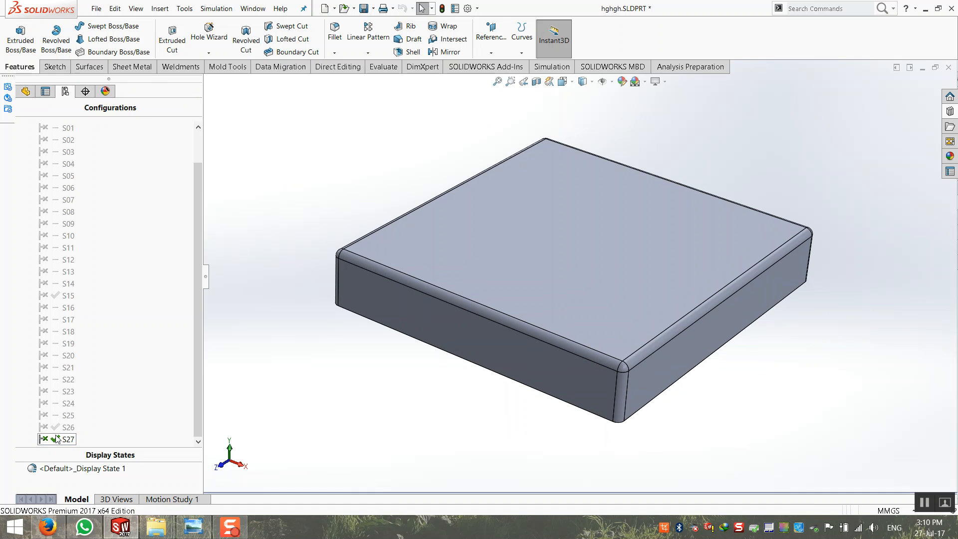
{"action": "double_click", "coordinate": [64, 403]}
{"action": "double_click", "coordinate": [61, 415]}
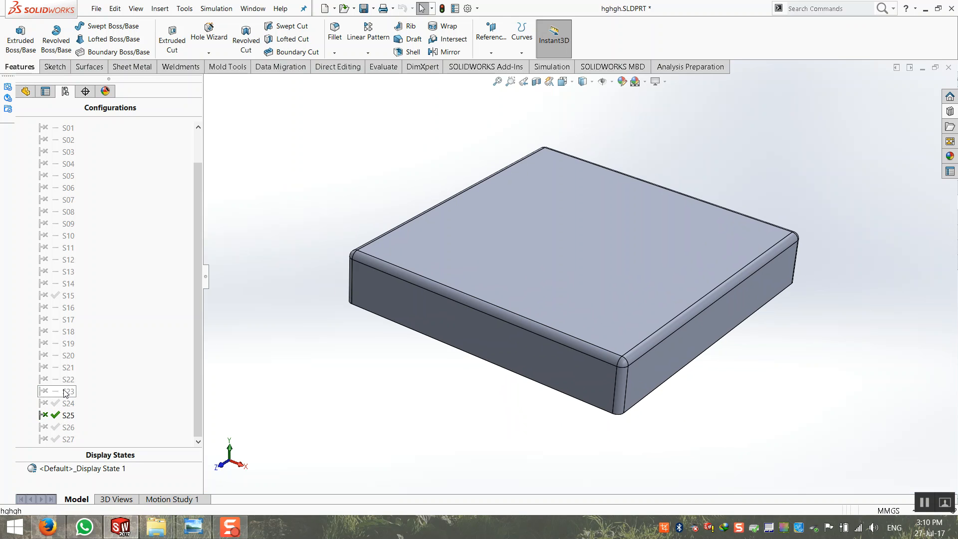
{"action": "double_click", "coordinate": [65, 392]}
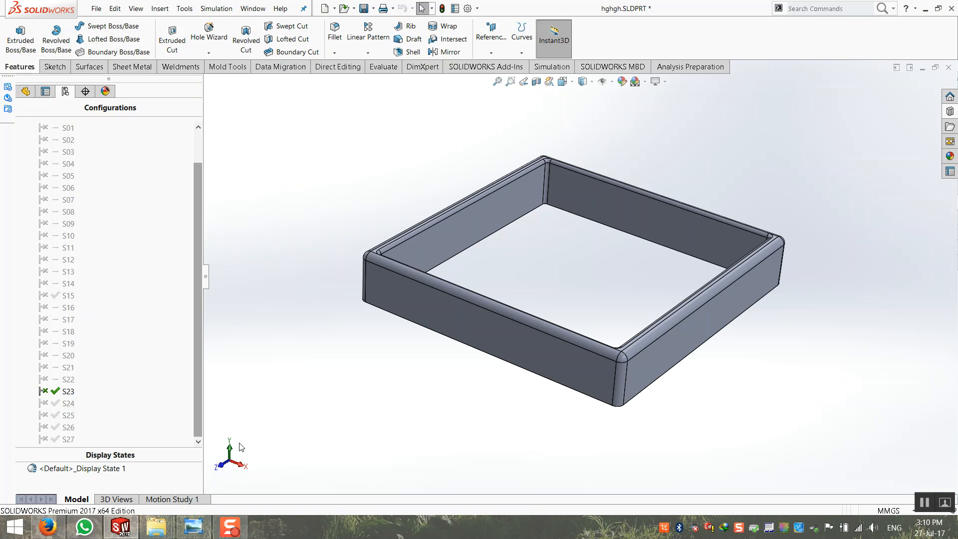
{"action": "mouse_move", "coordinate": [156, 526]}
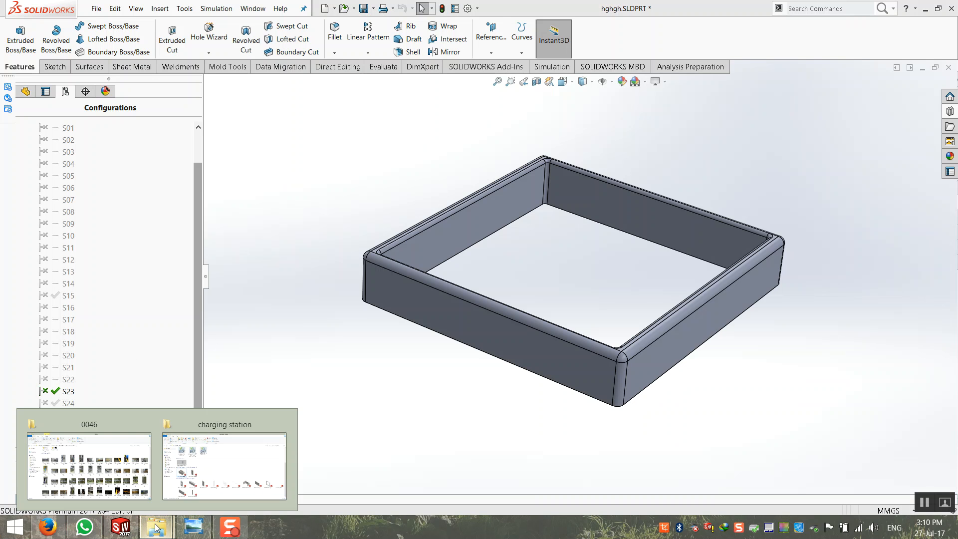
{"action": "scroll", "coordinate": [613, 164], "scroll_direction": "up", "scroll_amount": 1}
{"action": "middle_click_drag", "start_coordinate": [612, 163], "coordinate": [605, 160]}
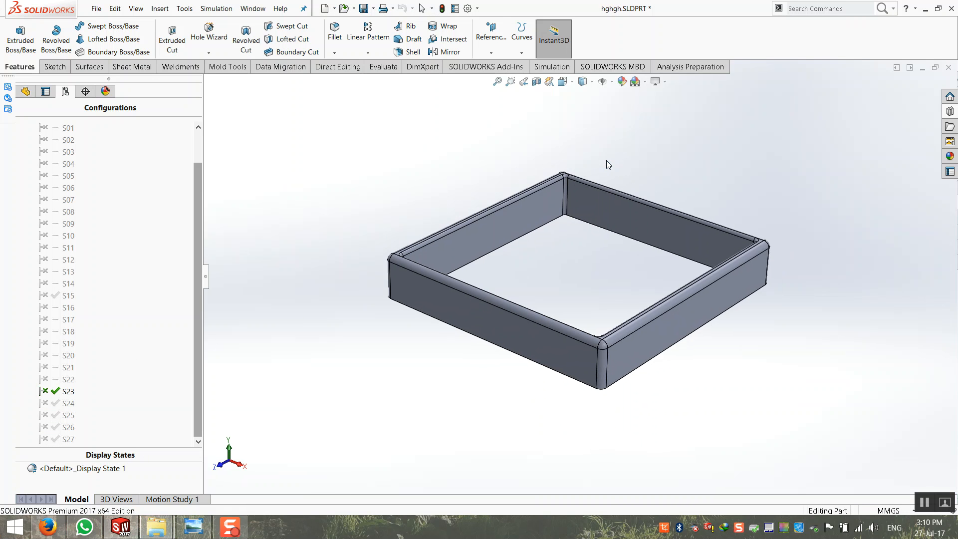
Save the design table to the Desktop as an Excel file named Design S01
{"action": "left_click", "coordinate": [45, 91]}
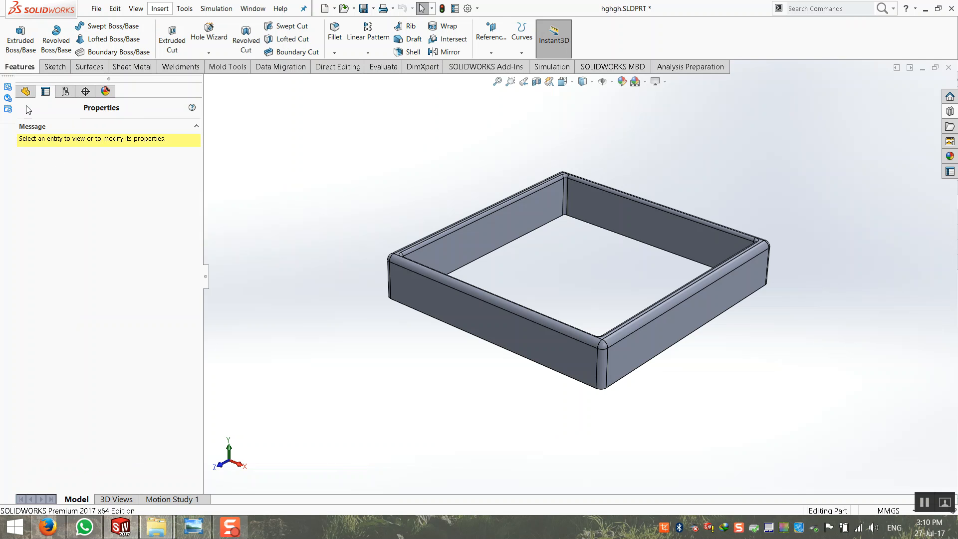
{"action": "left_click", "coordinate": [26, 90]}
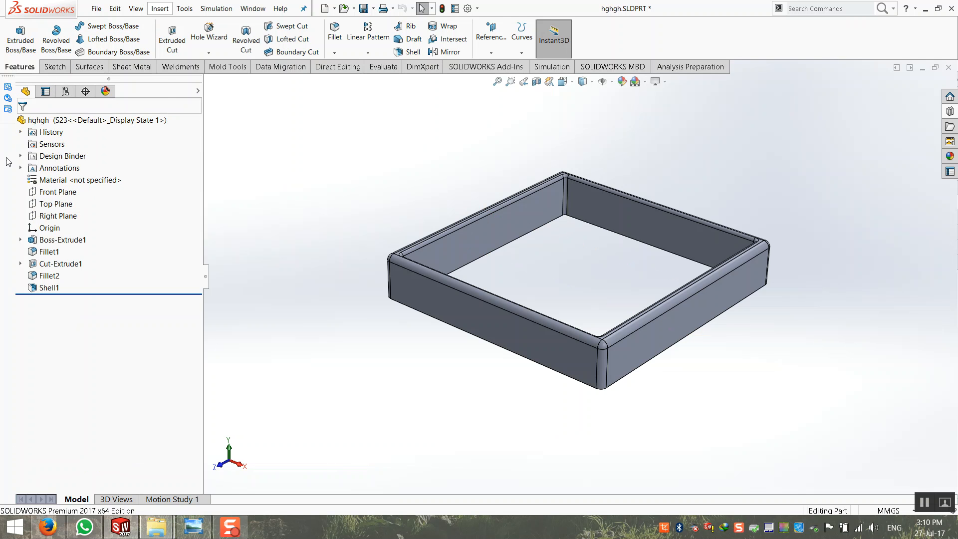
{"action": "left_click", "coordinate": [65, 91]}
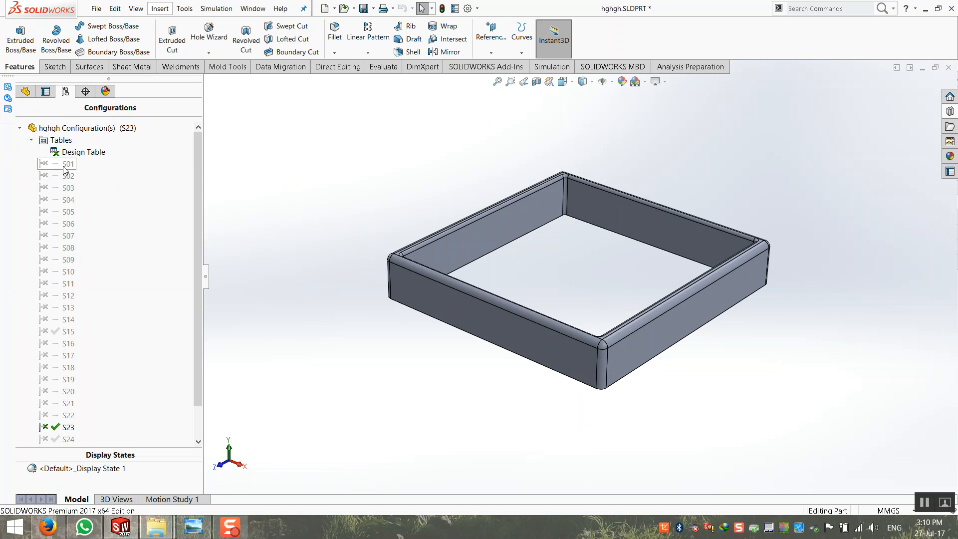
{"action": "right_click", "coordinate": [74, 152]}
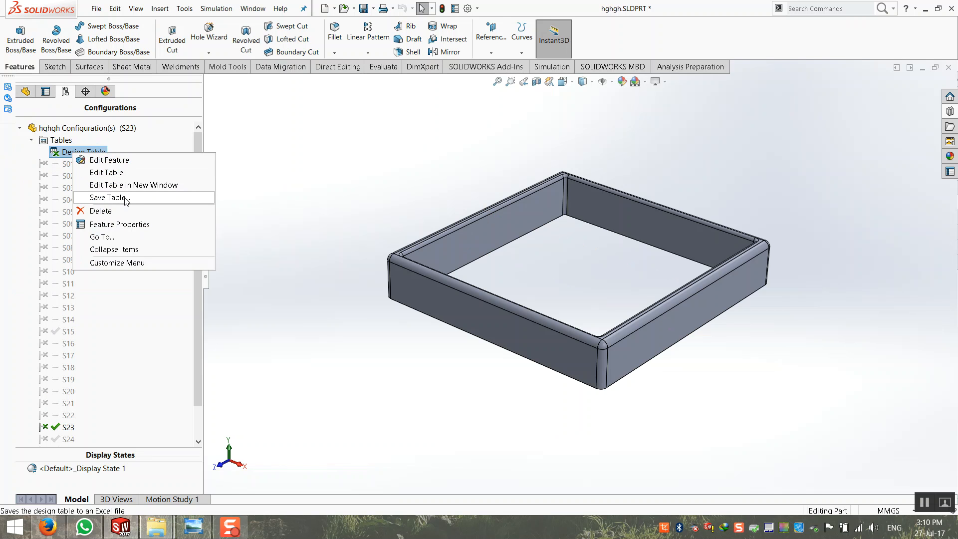
{"action": "left_click", "coordinate": [108, 197]}
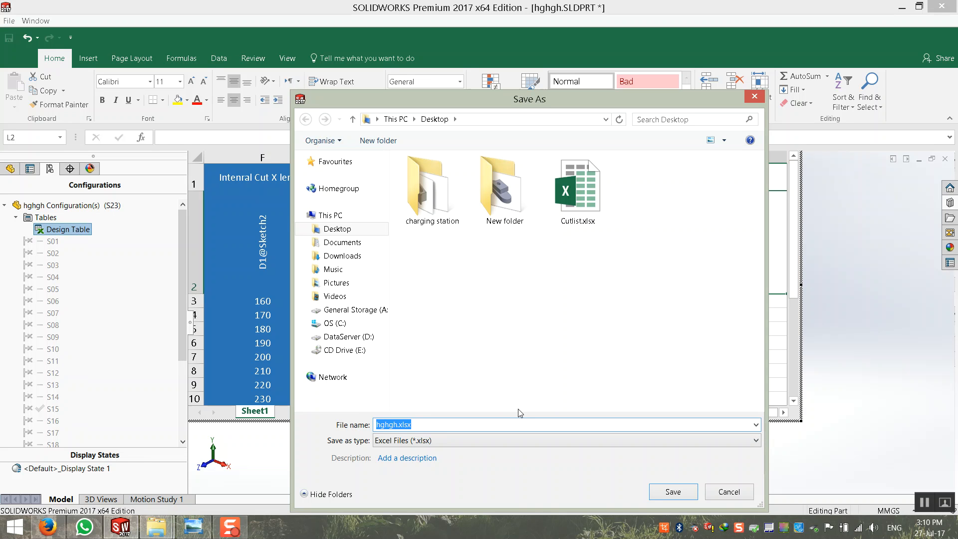
{"action": "type", "text": "Design S0"}
{"action": "key", "text": "Return"}
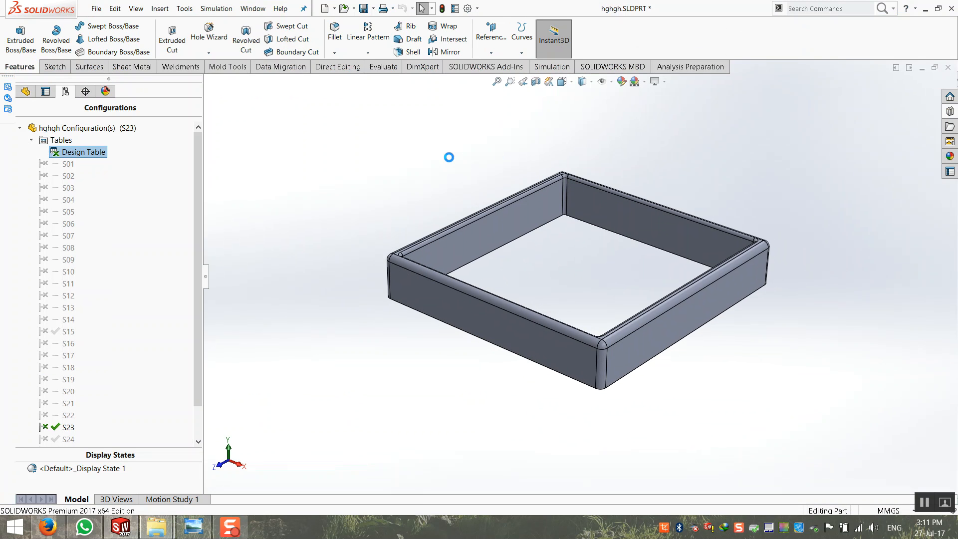
Delete the design table from the part
{"action": "right_click", "coordinate": [94, 154]}
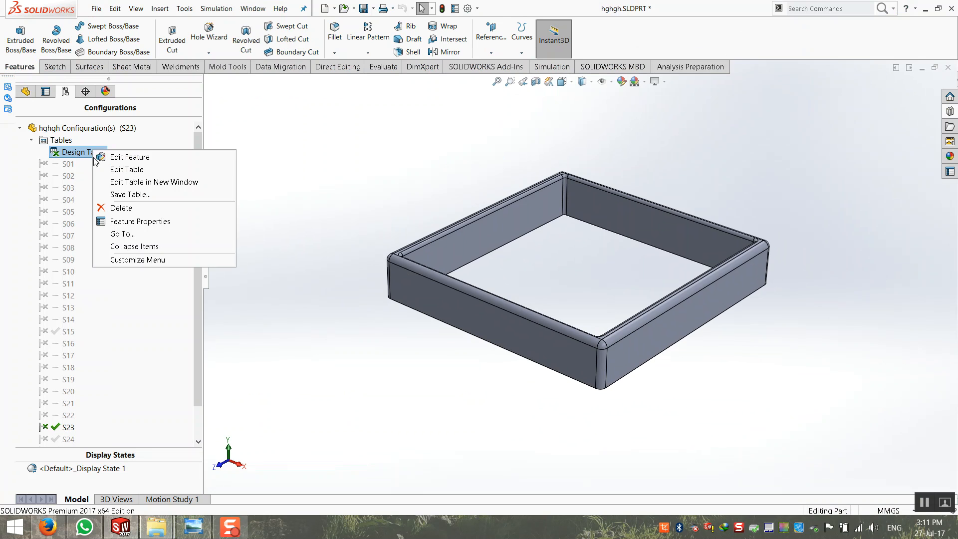
{"action": "left_click", "coordinate": [108, 208]}
{"action": "left_click", "coordinate": [478, 253]}
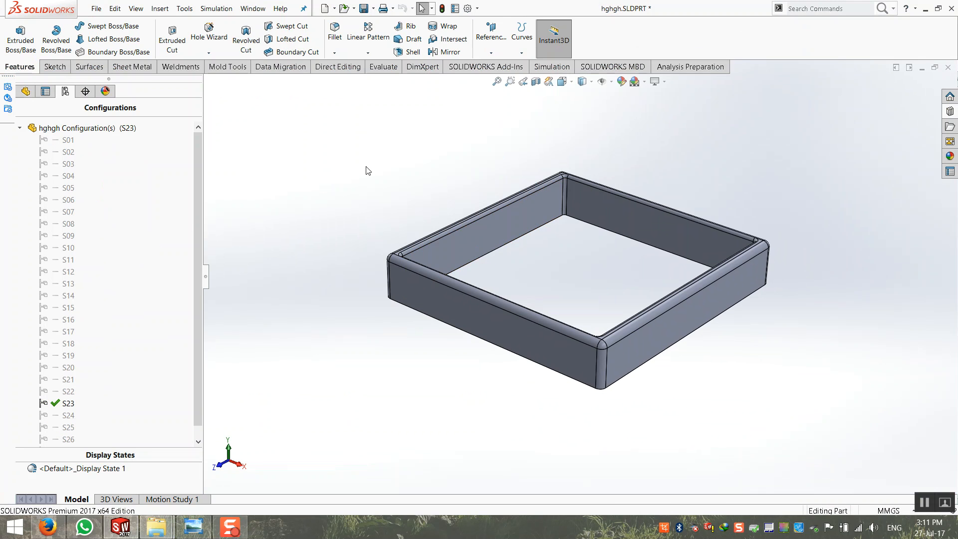
Activate configuration S01 and delete configurations S02 through S27
{"action": "double_click", "coordinate": [64, 140]}
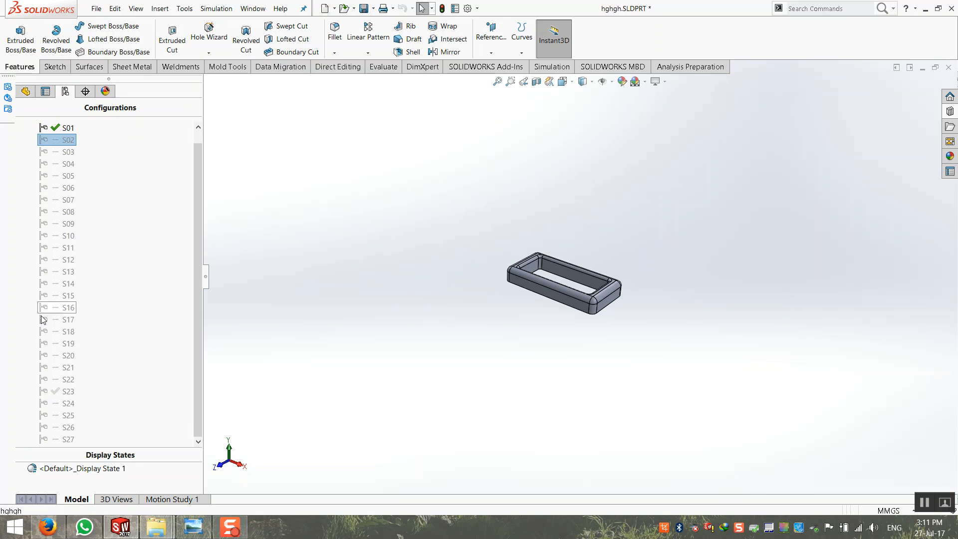
{"action": "left_click", "coordinate": [52, 441]}
{"action": "left_click", "coordinate": [52, 439], "text": "shift"}
{"action": "right_click", "coordinate": [52, 439]}
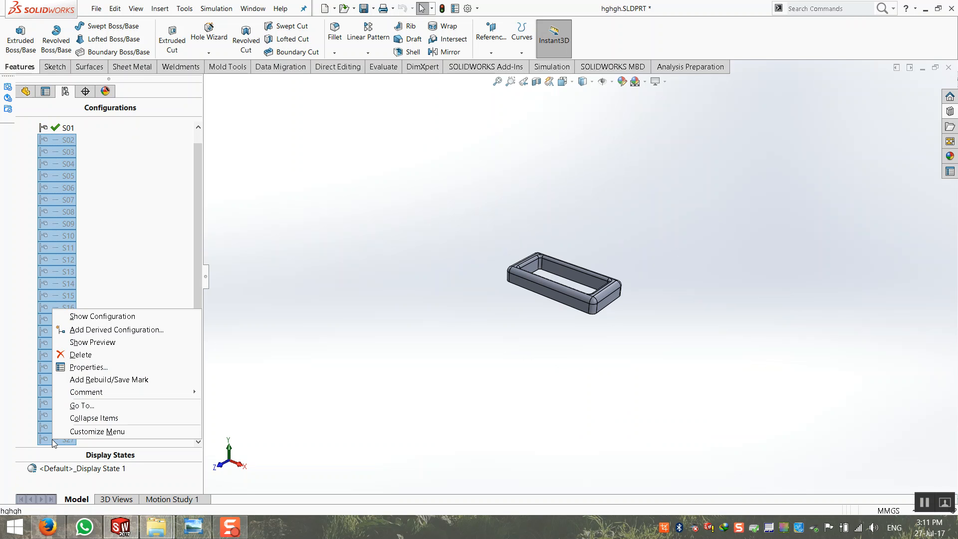
{"action": "left_click", "coordinate": [67, 353]}
{"action": "left_click", "coordinate": [565, 222]}
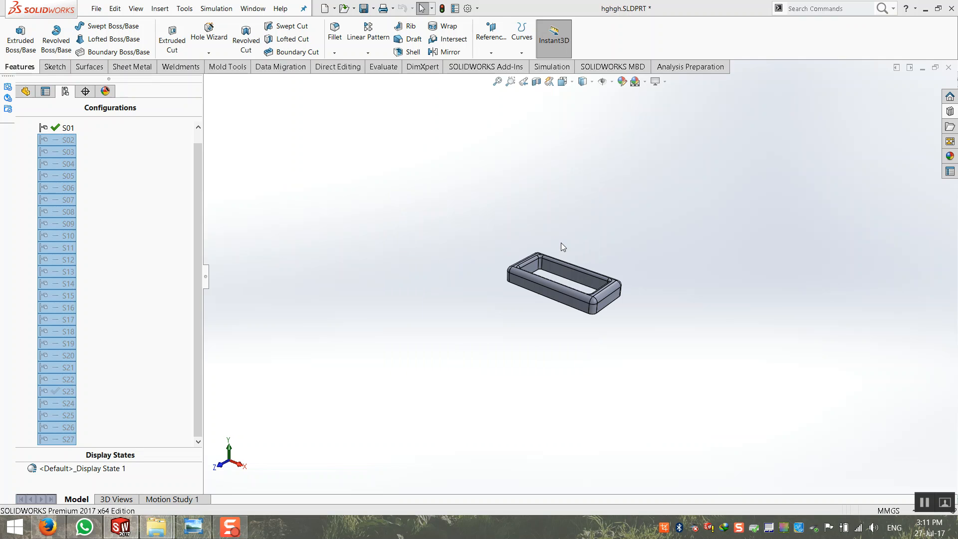
Rename the remaining S01 configuration to "-" and collapse the configuration list
{"action": "left_click", "coordinate": [55, 141]}
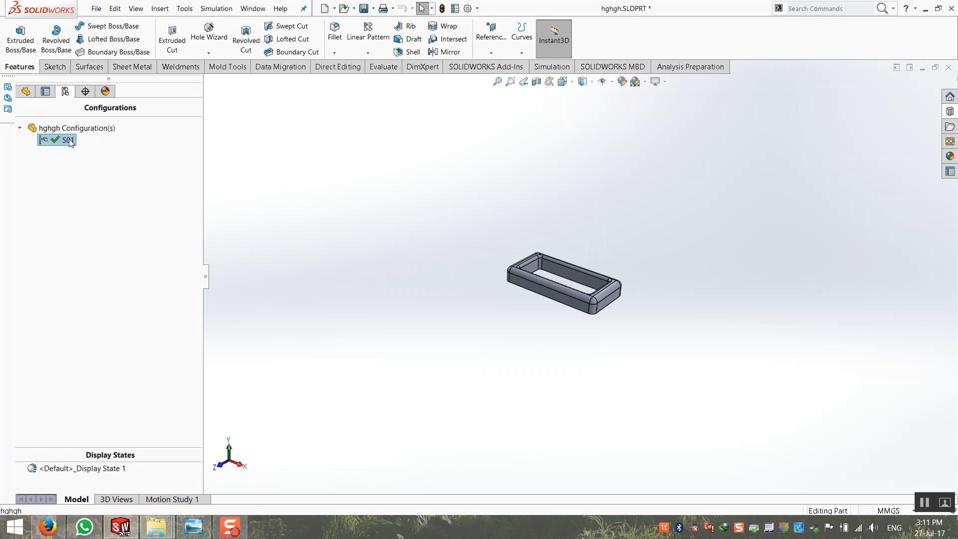
{"action": "right_click", "coordinate": [70, 144]}
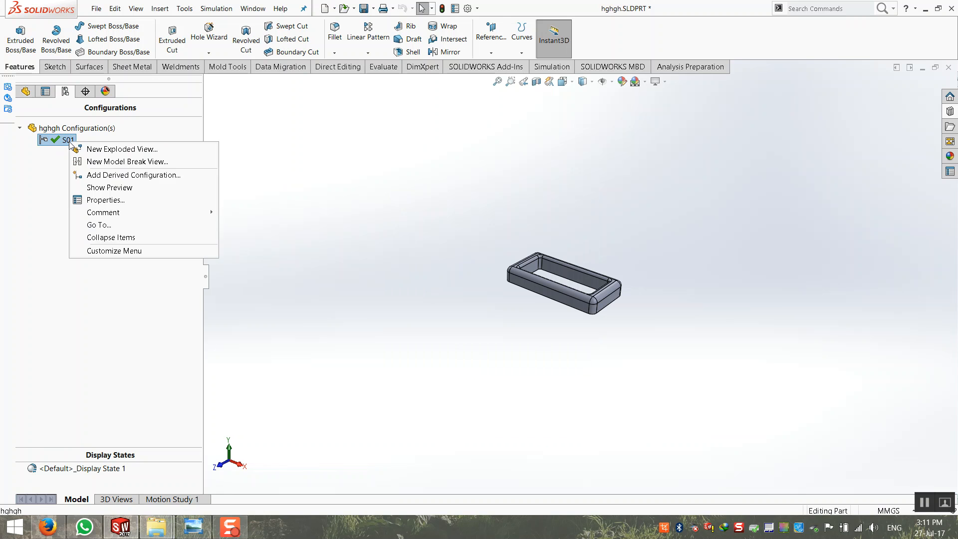
{"action": "left_click", "coordinate": [94, 199]}
{"action": "key", "text": "BackSpace"}
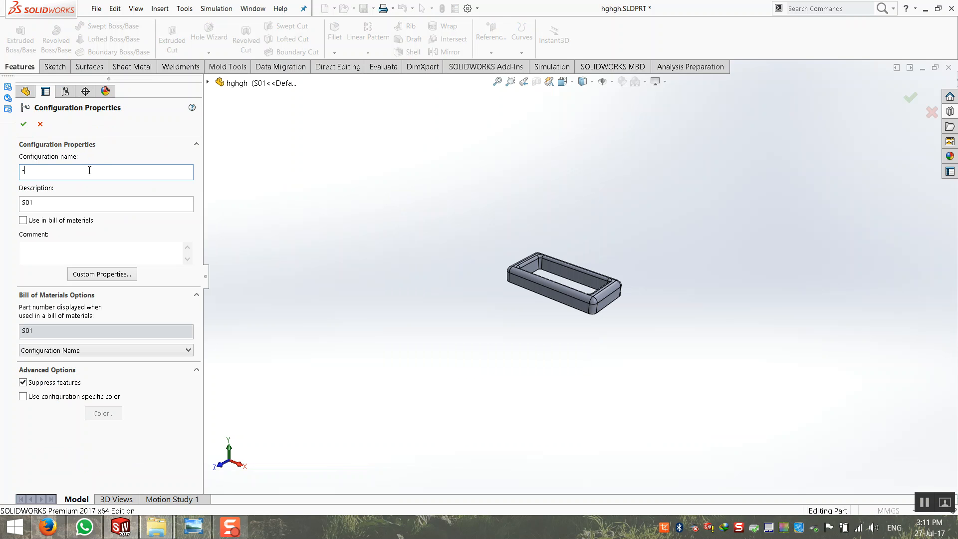
{"action": "left_click", "coordinate": [23, 124]}
{"action": "left_click", "coordinate": [19, 128]}
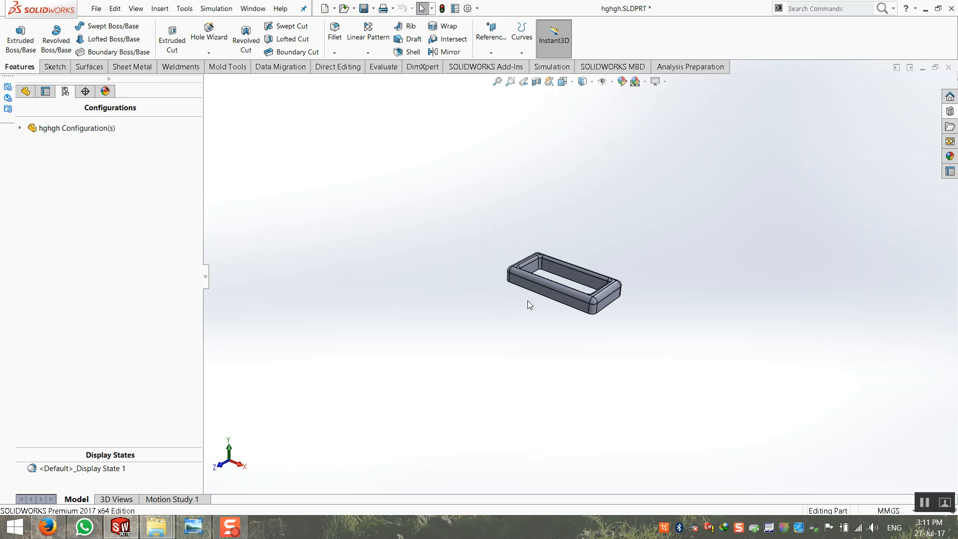
Fit the model in view, save and close the part, and exit the CAD program
{"action": "left_click", "coordinate": [496, 82]}
{"action": "key", "text": "ctrl+s"}
{"action": "left_click", "coordinate": [948, 68]}
{"action": "left_click", "coordinate": [951, 9]}
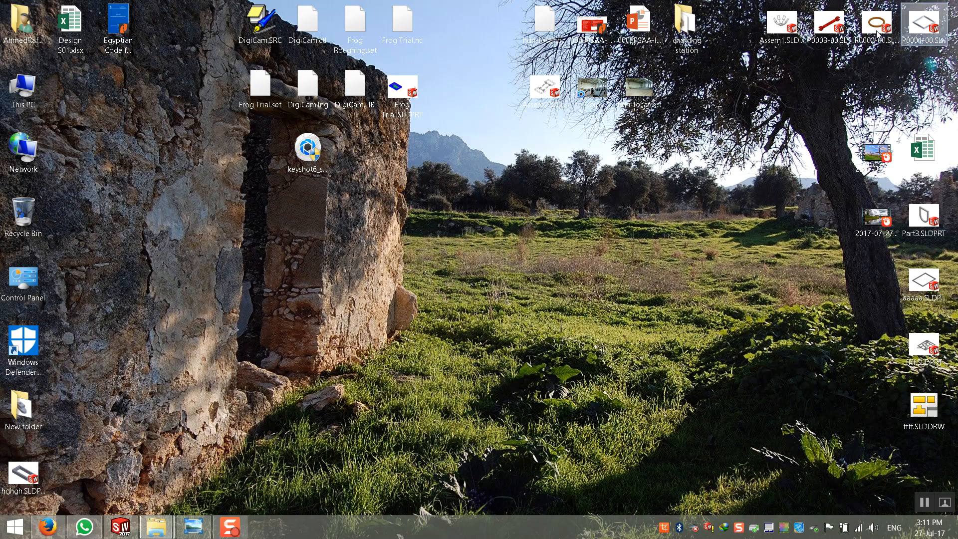
Create a new folder on the desktop and move hghgh.SLDPRT and Design S01.xlsx into it
{"action": "left_click_drag", "start_coordinate": [21, 482], "coordinate": [400, 290]}
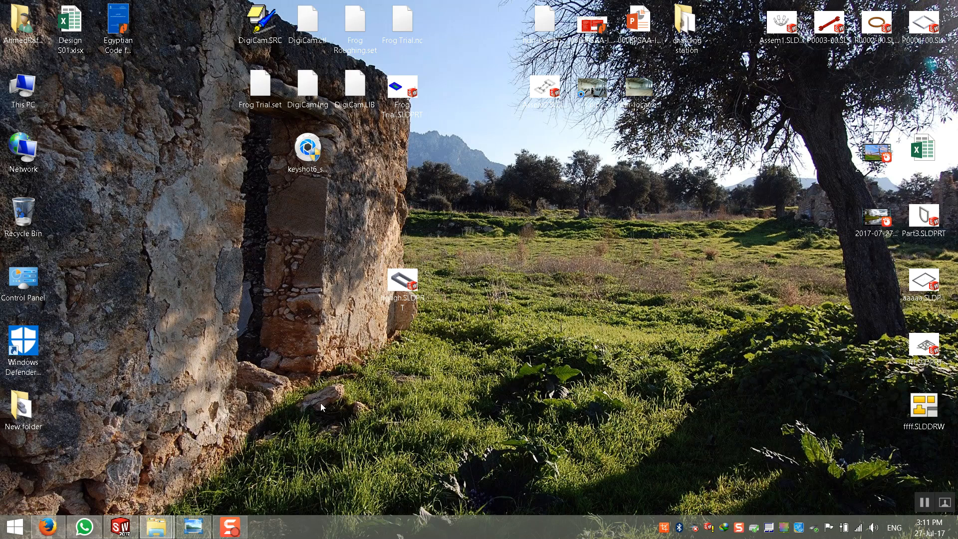
{"action": "left_click_drag", "start_coordinate": [69, 25], "coordinate": [356, 283]}
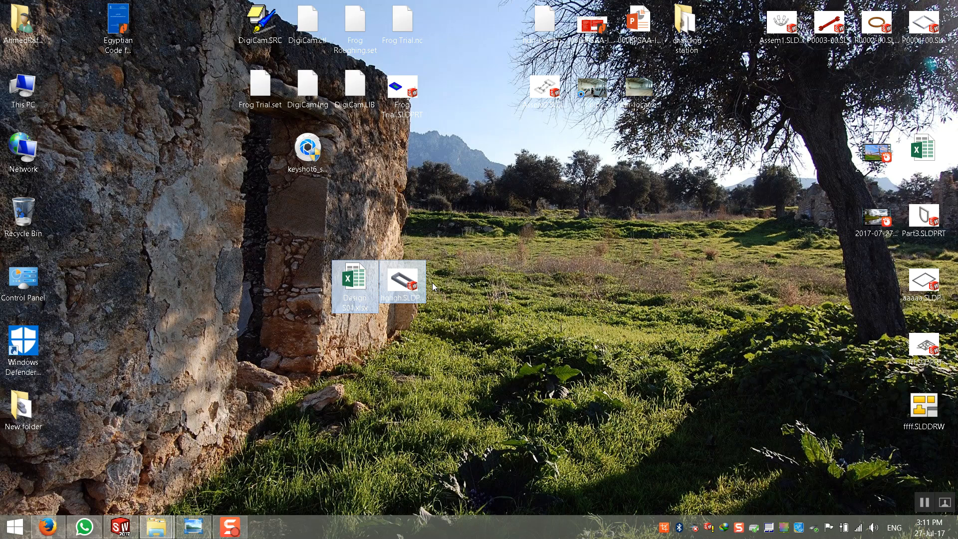
{"action": "key", "text": "ctrl+x"}
{"action": "right_click", "coordinate": [129, 156]}
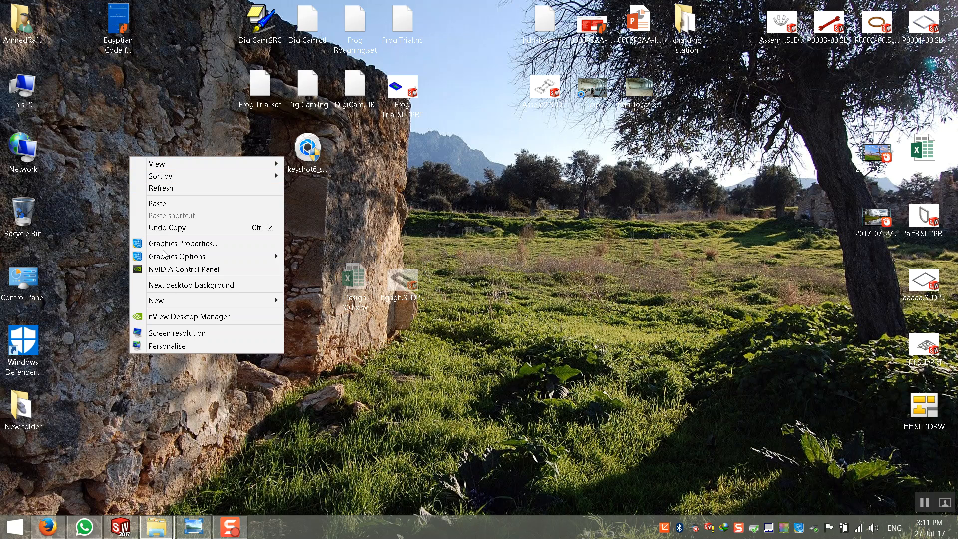
{"action": "mouse_move", "coordinate": [274, 297]}
{"action": "left_click", "coordinate": [328, 300]}
{"action": "right_click_drag", "start_coordinate": [329, 299], "coordinate": [166, 177]}
{"action": "left_click", "coordinate": [166, 177]}
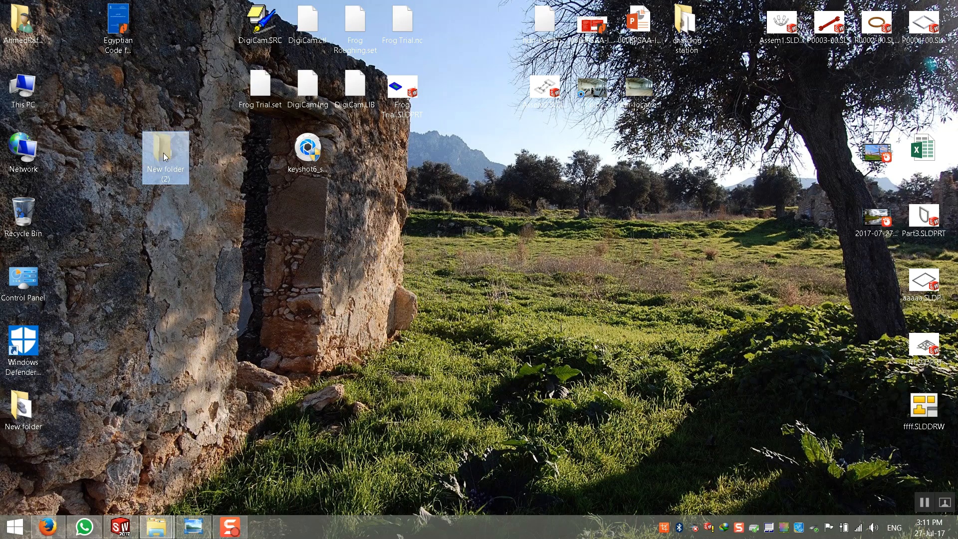
{"action": "double_click", "coordinate": [164, 153]}
{"action": "scroll", "coordinate": [237, 244], "scroll_direction": "up", "scroll_amount": 5, "text": "ctrl"}
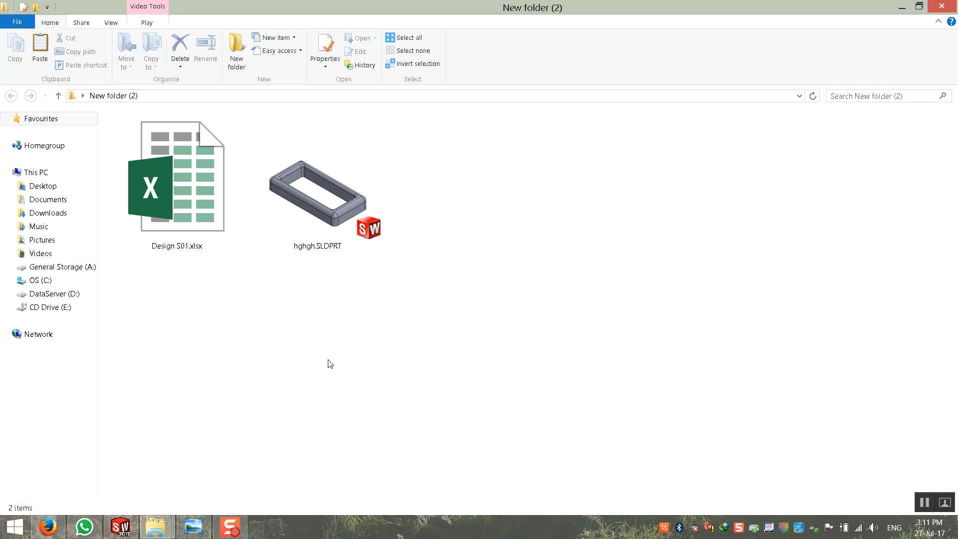
Open hghgh.SLDPRT from the new folder in SOLIDWORKS and start inserting a design table with a file as its source
{"action": "left_click", "coordinate": [329, 202]}
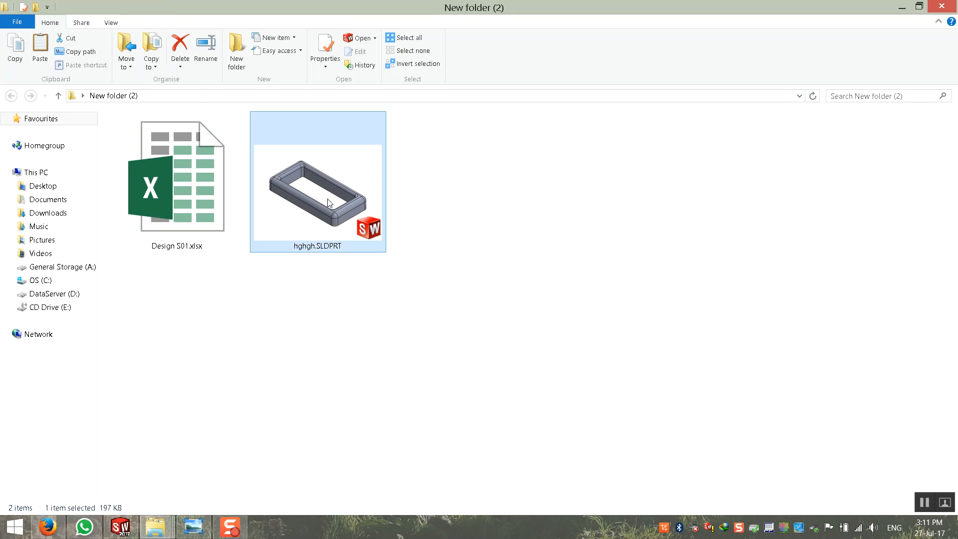
{"action": "double_click", "coordinate": [329, 203]}
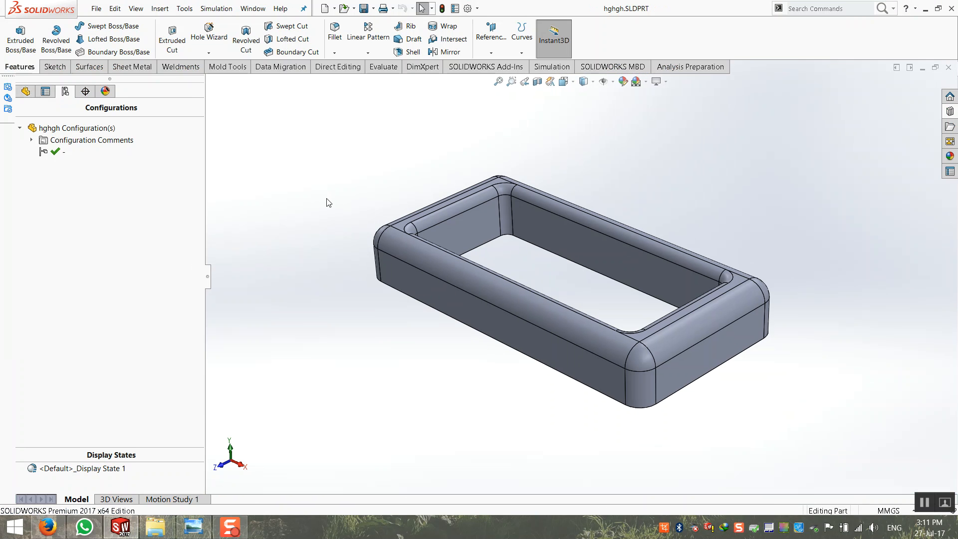
{"action": "left_click", "coordinate": [160, 9]}
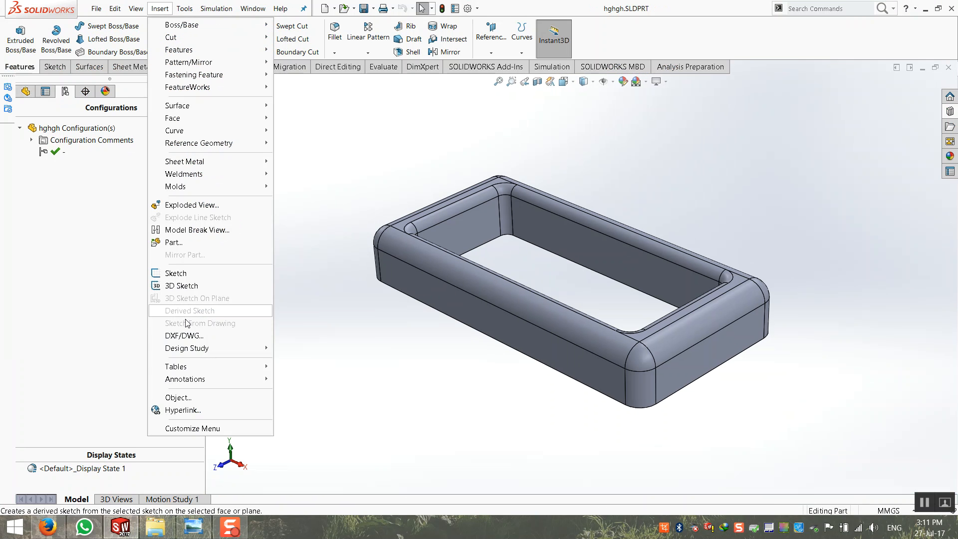
{"action": "mouse_move", "coordinate": [260, 368]}
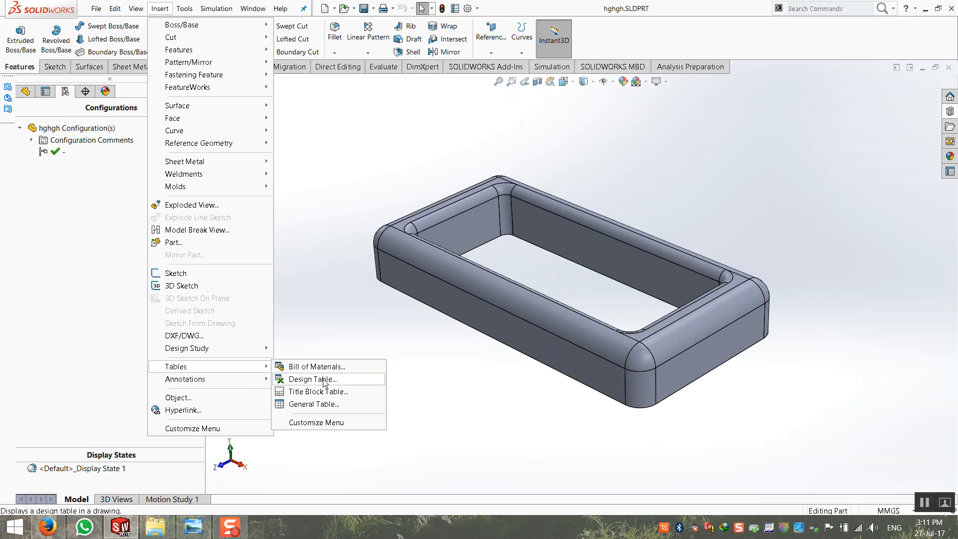
{"action": "left_click", "coordinate": [324, 380]}
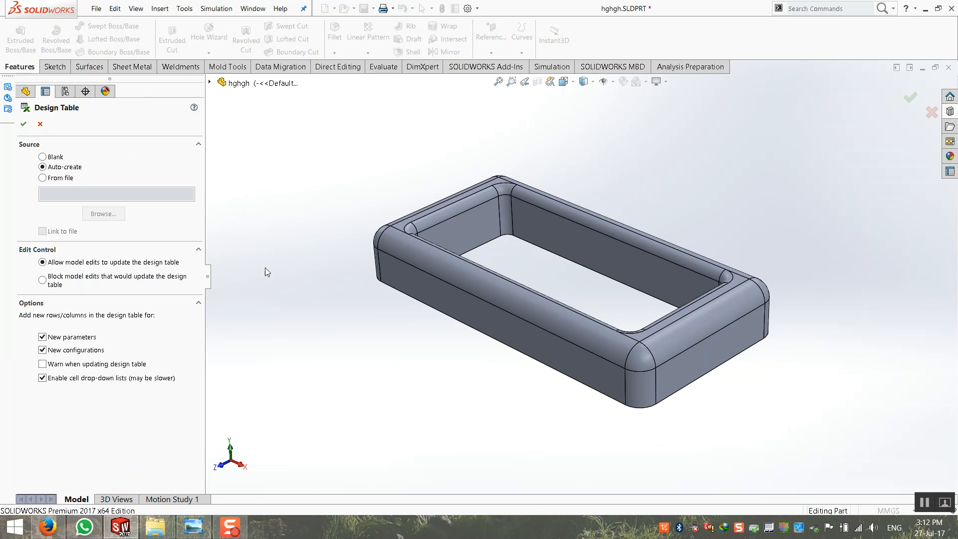
{"action": "left_click", "coordinate": [59, 181]}
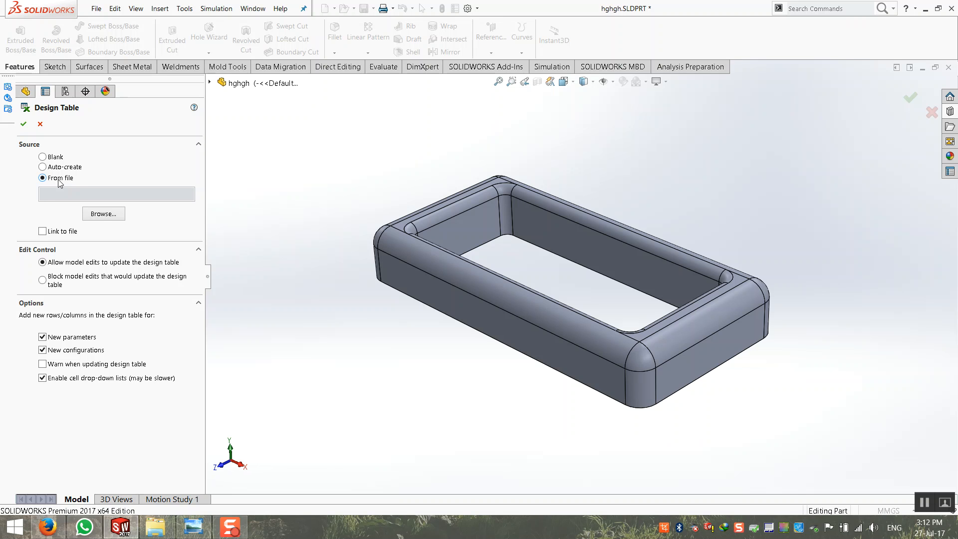
Rename Design S01.xlsx in New folder (2) as FDFDF and insert the design table from that file
{"action": "left_click", "coordinate": [103, 213]}
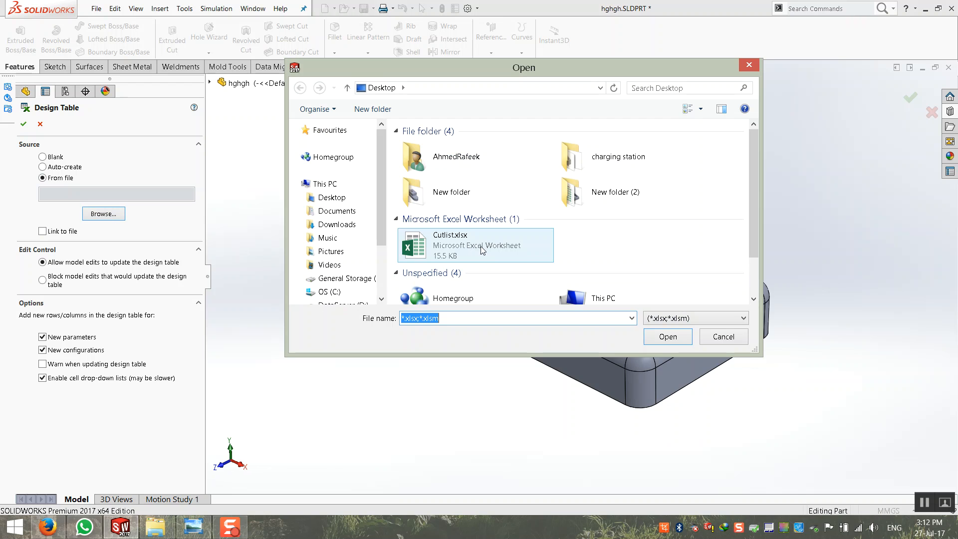
{"action": "left_click", "coordinate": [577, 248]}
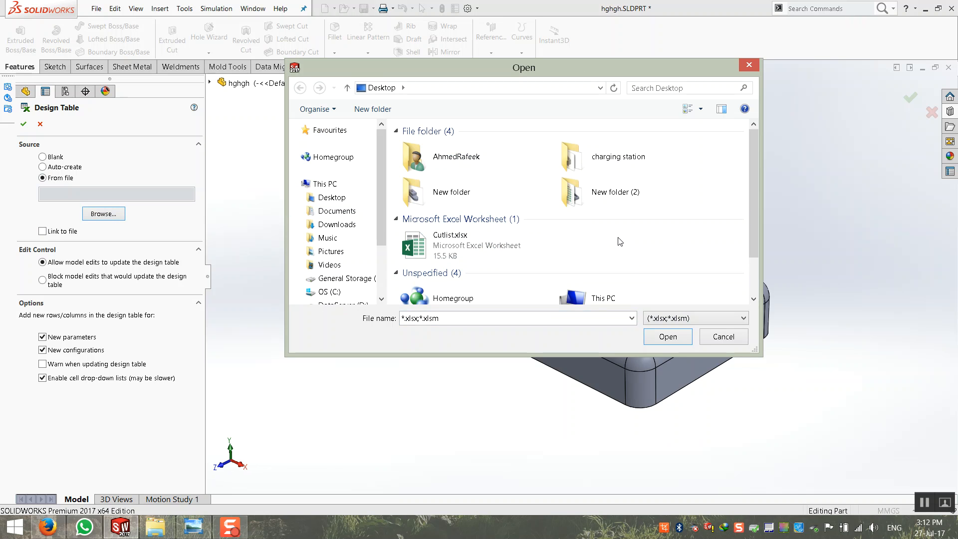
{"action": "double_click", "coordinate": [585, 192]}
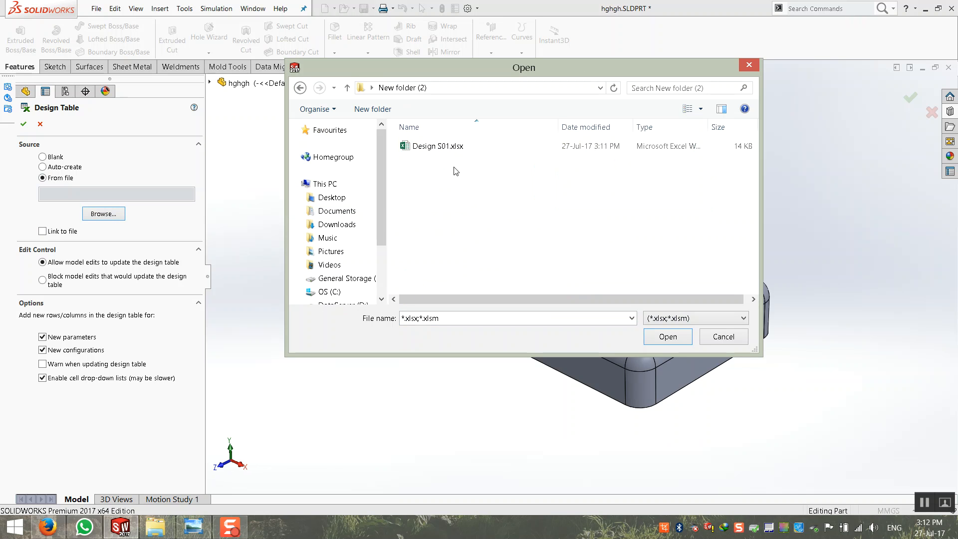
{"action": "left_click", "coordinate": [433, 149]}
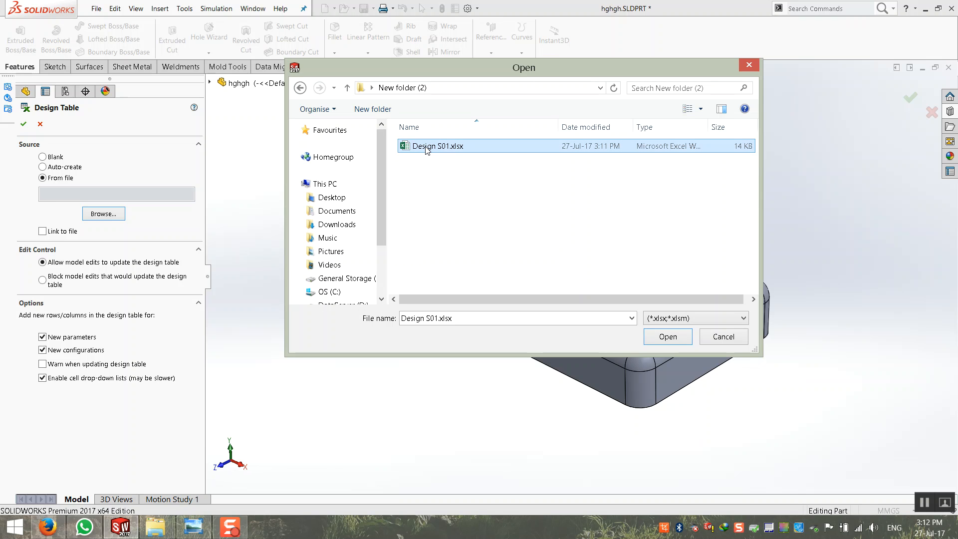
{"action": "left_click", "coordinate": [426, 150]}
{"action": "type", "text": "FDFDF"}
{"action": "key", "text": "Return"}
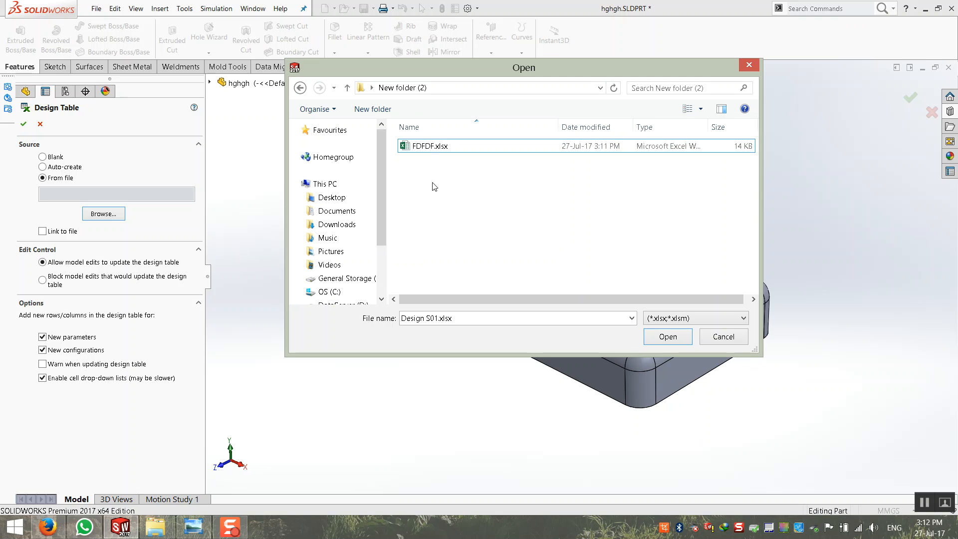
{"action": "double_click", "coordinate": [427, 148]}
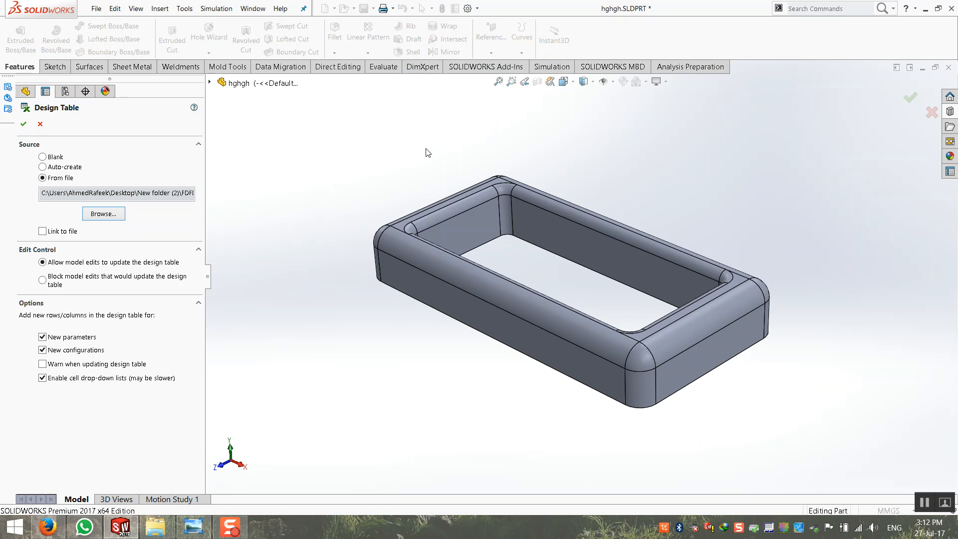
{"action": "left_click", "coordinate": [23, 124]}
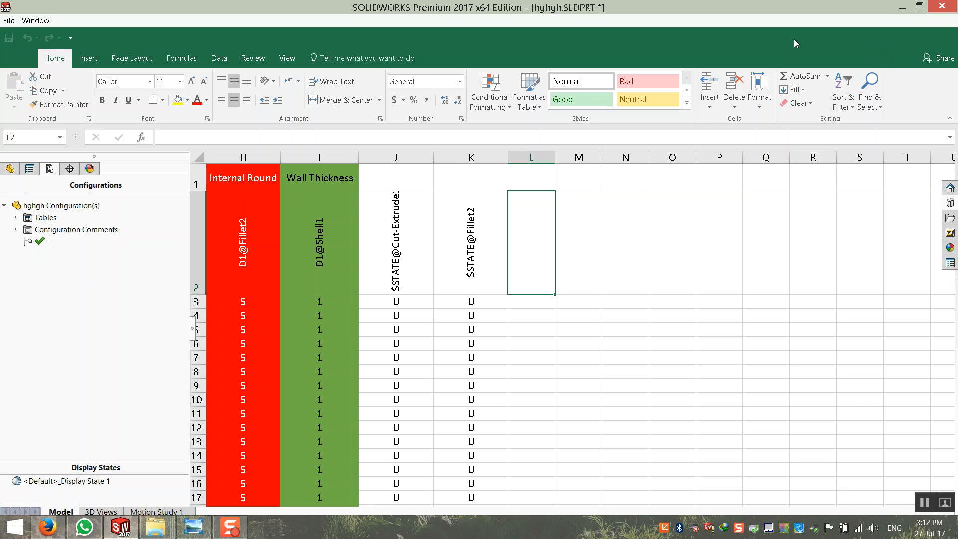
{"action": "left_click", "coordinate": [740, 383]}
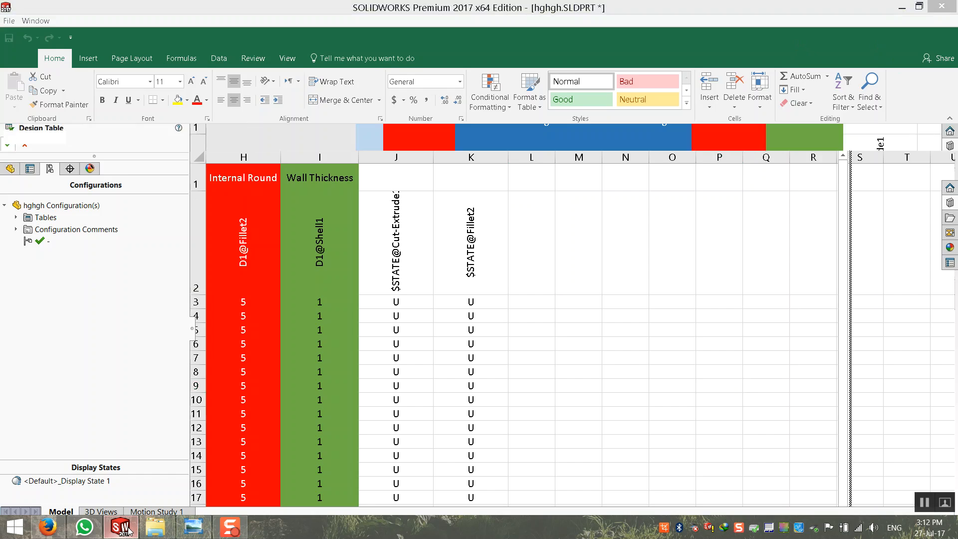
{"action": "left_click", "coordinate": [128, 530]}
{"action": "left_click", "coordinate": [125, 527]}
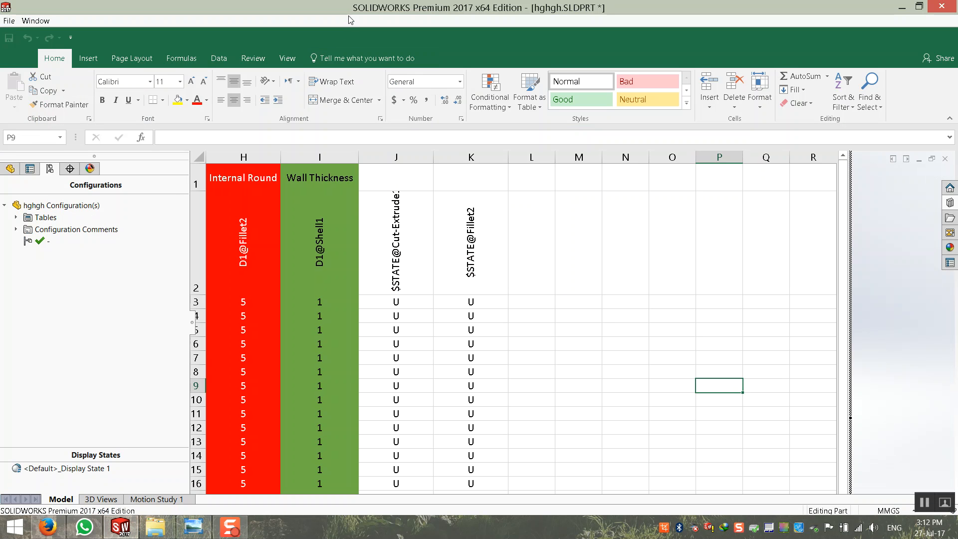
{"action": "double_click", "coordinate": [288, 9]}
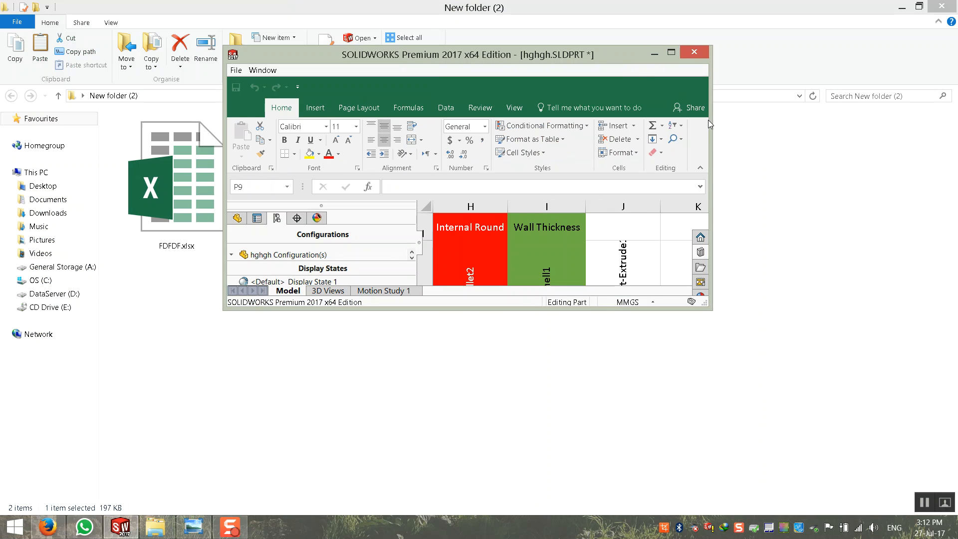
{"action": "left_click", "coordinate": [120, 527]}
{"action": "left_click", "coordinate": [120, 527]}
{"action": "left_click", "coordinate": [672, 53]}
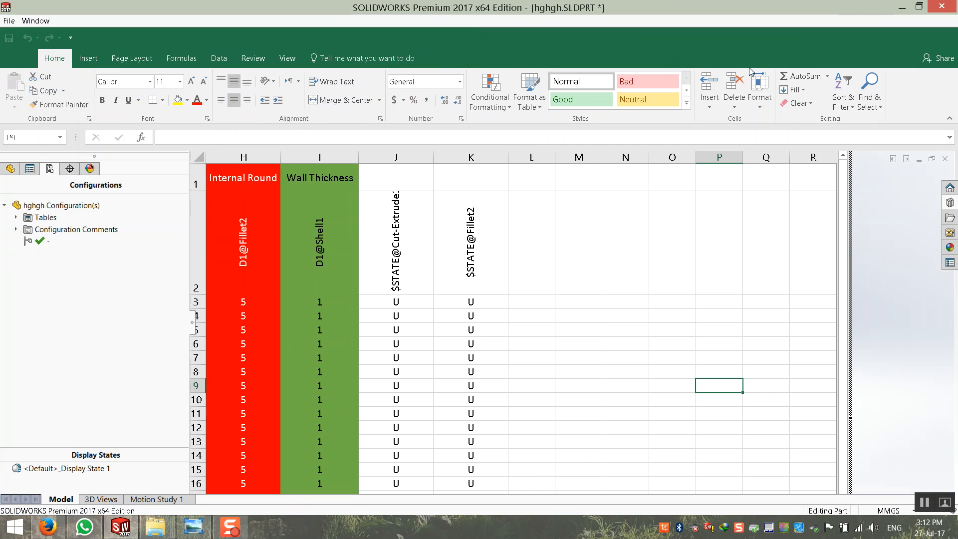
{"action": "left_click", "coordinate": [9, 20]}
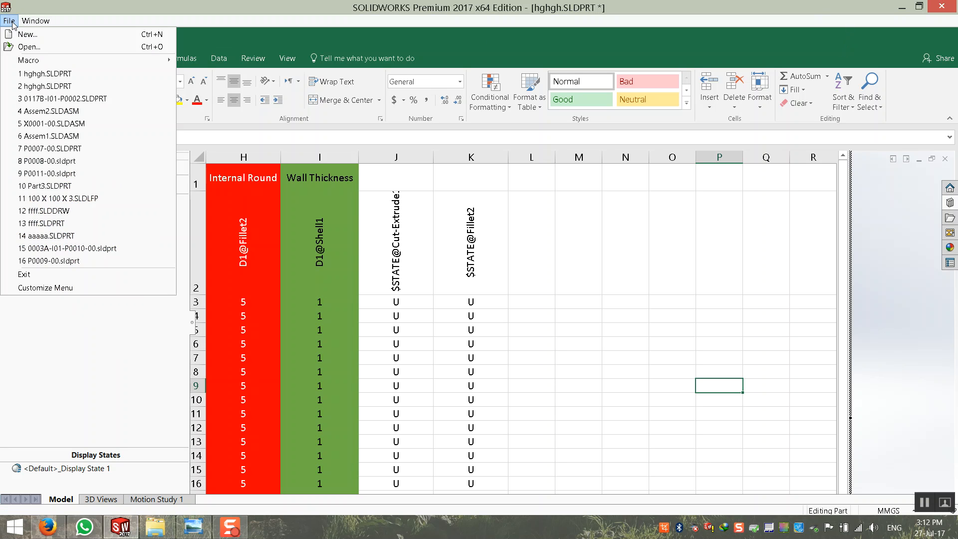
{"action": "mouse_move", "coordinate": [35, 23]}
{"action": "left_click", "coordinate": [141, 4]}
{"action": "left_click", "coordinate": [31, 21]}
{"action": "left_click", "coordinate": [114, 109]}
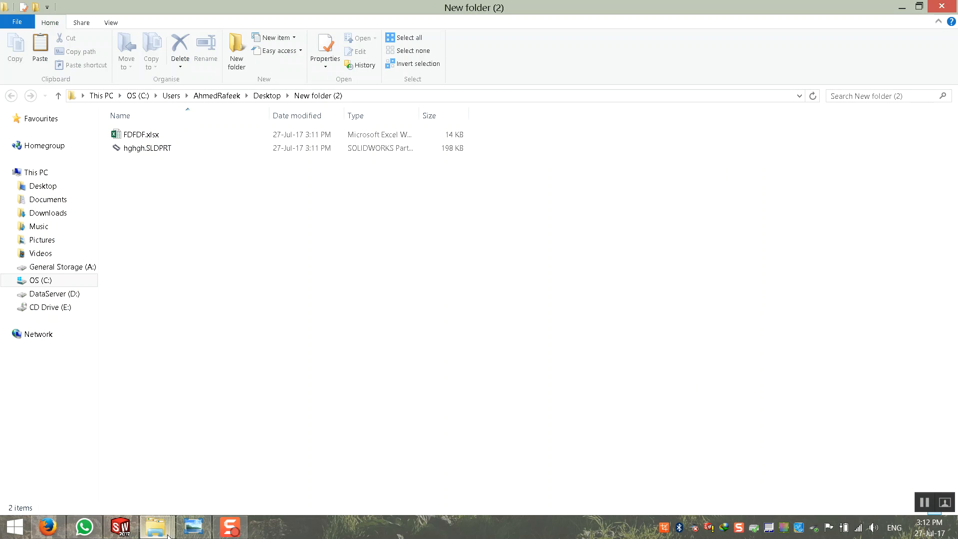
{"action": "left_click", "coordinate": [119, 529]}
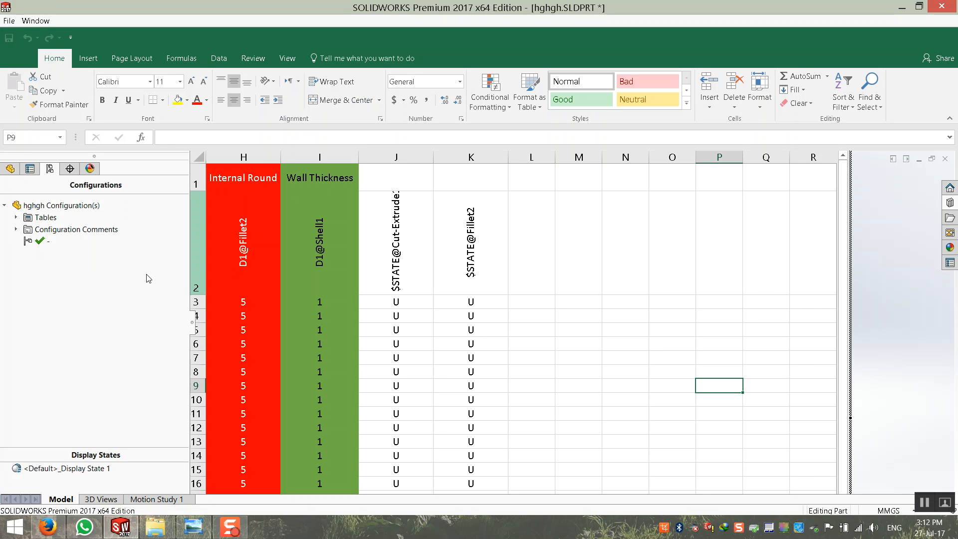
Close the design table sheet to generate configurations S01 to S27 and acknowledge the full list
{"action": "left_click", "coordinate": [861, 279]}
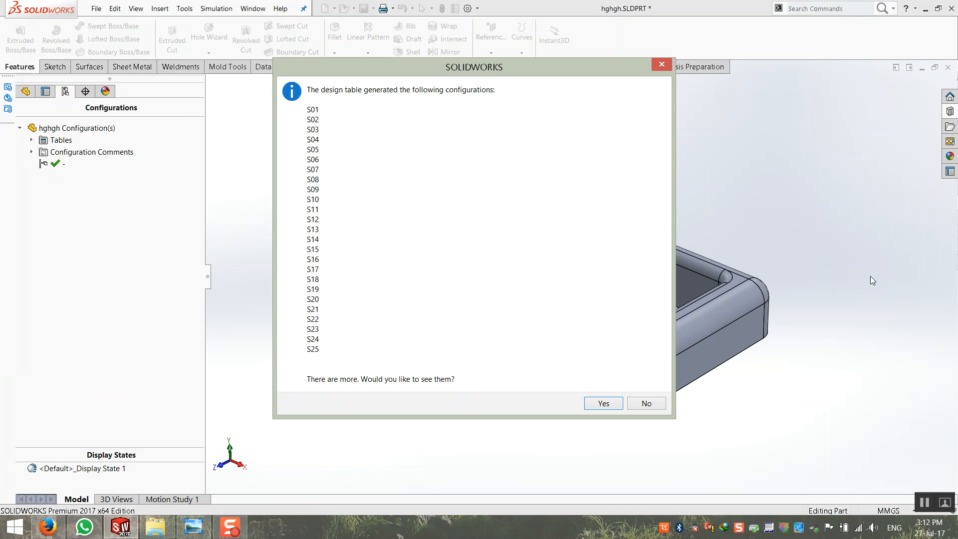
{"action": "left_click", "coordinate": [614, 404]}
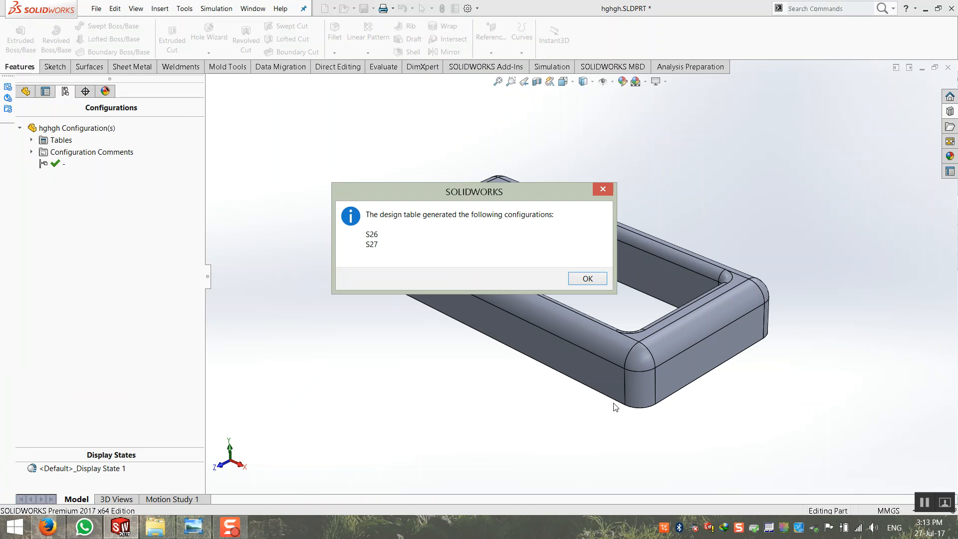
{"action": "left_click", "coordinate": [581, 285]}
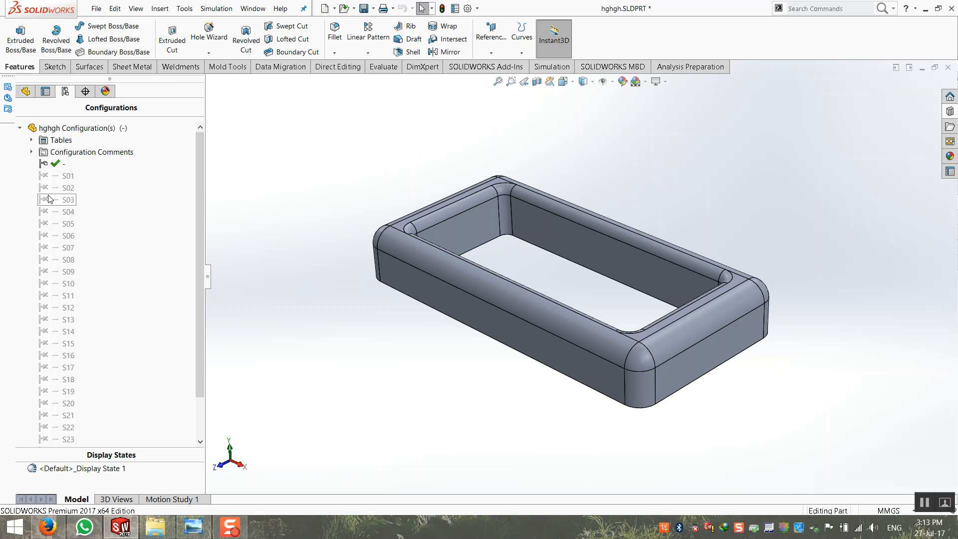
Activate configurations S05, S09 and S15 one after another and examine the resized frame in each
{"action": "double_click", "coordinate": [55, 223]}
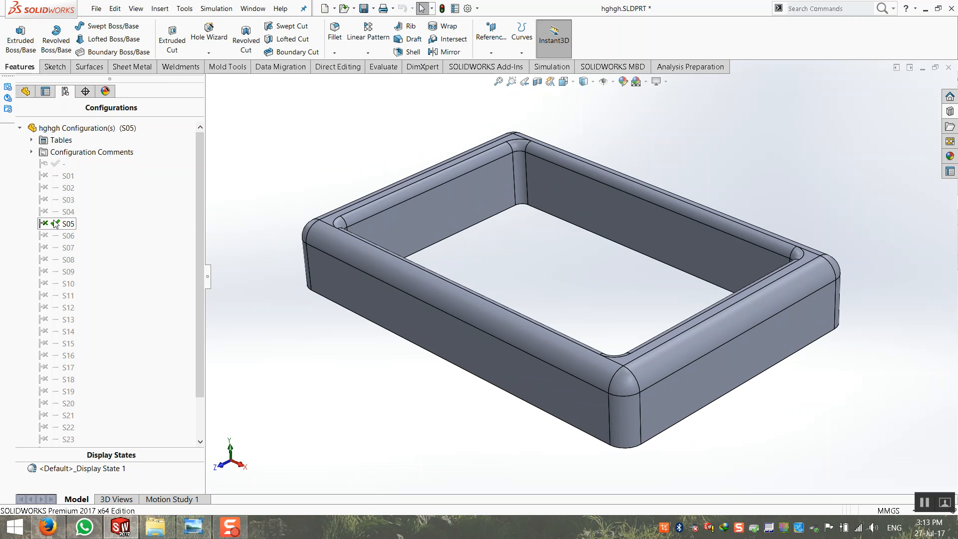
{"action": "double_click", "coordinate": [50, 273]}
{"action": "double_click", "coordinate": [65, 343]}
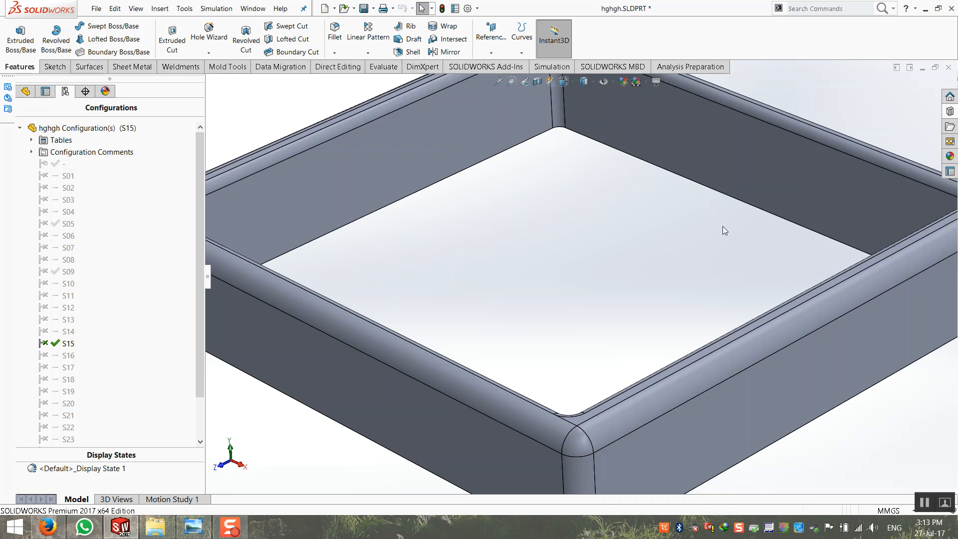
{"action": "key", "text": "f"}
{"action": "scroll", "coordinate": [626, 283], "scroll_direction": "down", "scroll_amount": 3}
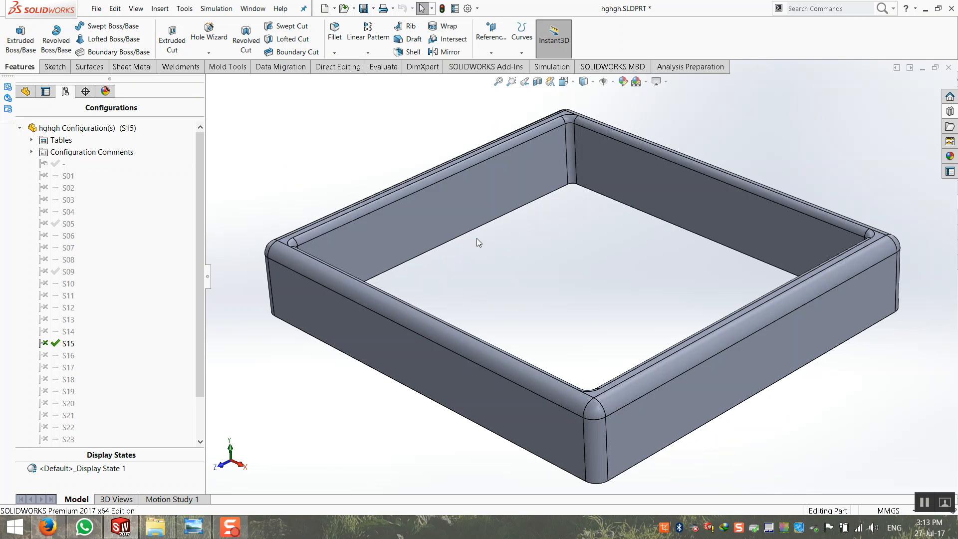
Activate configuration S18 and inspect the frame from its underside and in isometric view
{"action": "scroll", "coordinate": [476, 238], "scroll_direction": "up", "scroll_amount": 4}
{"action": "double_click", "coordinate": [69, 381]}
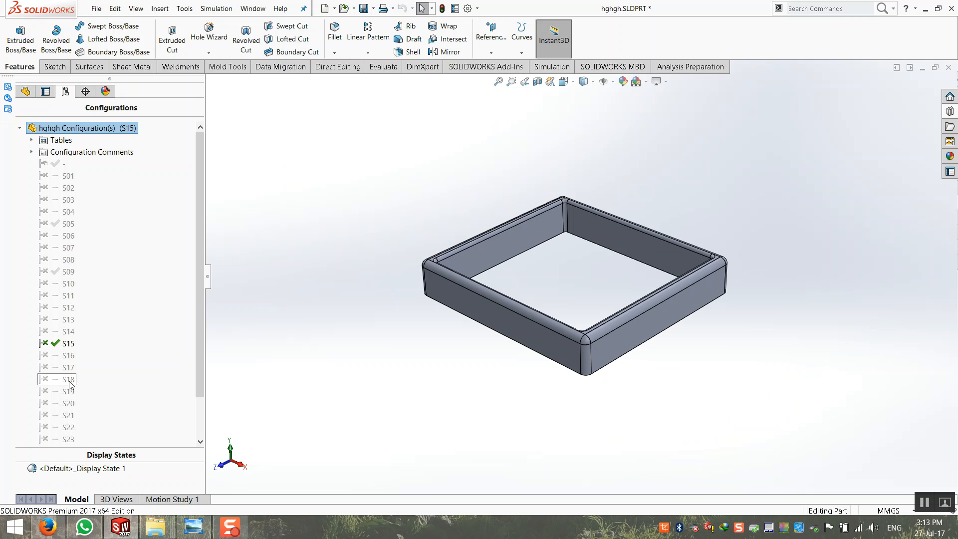
{"action": "middle_click_drag", "start_coordinate": [441, 348], "coordinate": [354, 301]}
{"action": "scroll", "coordinate": [489, 241], "scroll_direction": "down", "scroll_amount": 4}
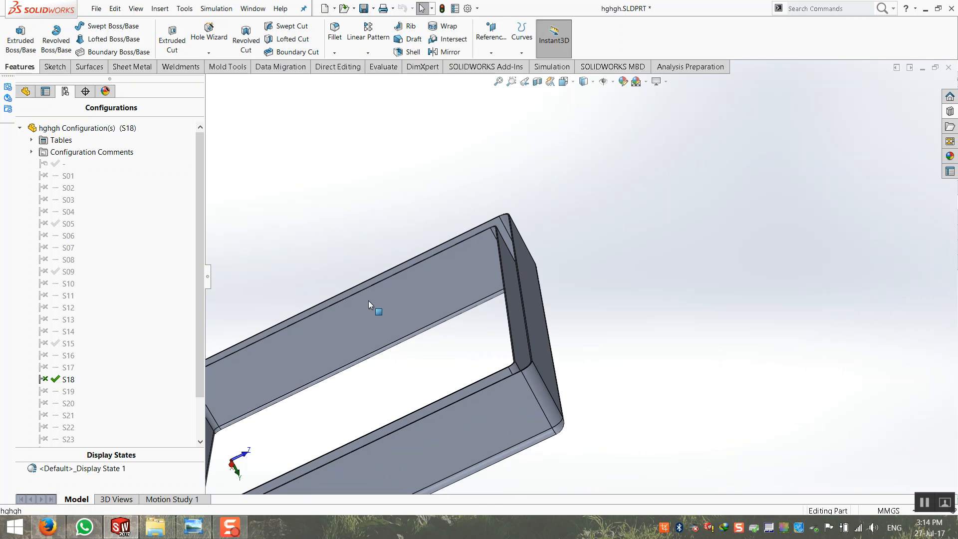
{"action": "key", "text": "ctrl+7"}
{"action": "middle_click_drag", "start_coordinate": [446, 366], "coordinate": [460, 396]}
{"action": "scroll", "coordinate": [470, 387], "scroll_direction": "down", "scroll_amount": 2}
{"action": "scroll", "coordinate": [470, 335], "scroll_direction": "up", "scroll_amount": 2}
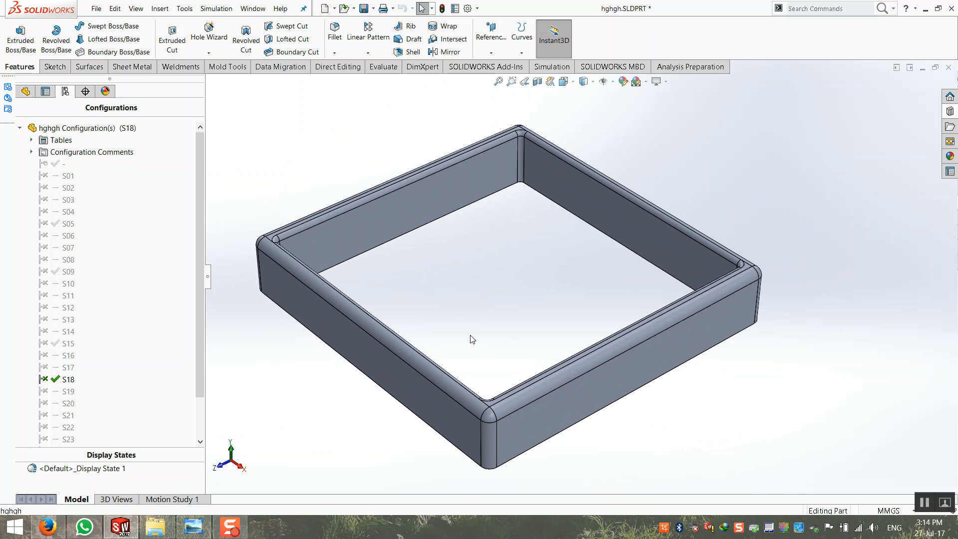
{"action": "scroll", "coordinate": [364, 207], "scroll_direction": "up", "scroll_amount": 1}
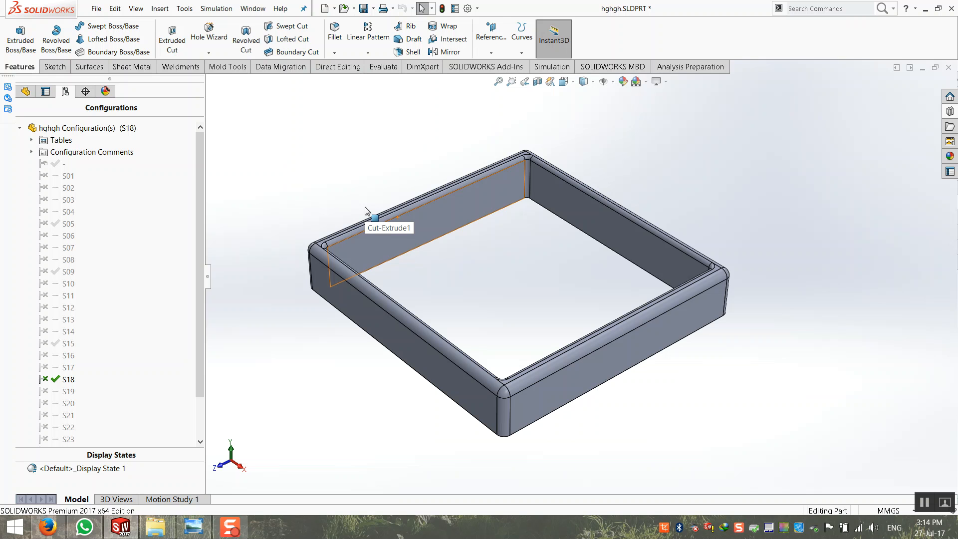
Close the hghgh part and switch to the New folder (2) window
{"action": "left_click", "coordinate": [948, 66]}
{"action": "left_click", "coordinate": [451, 274]}
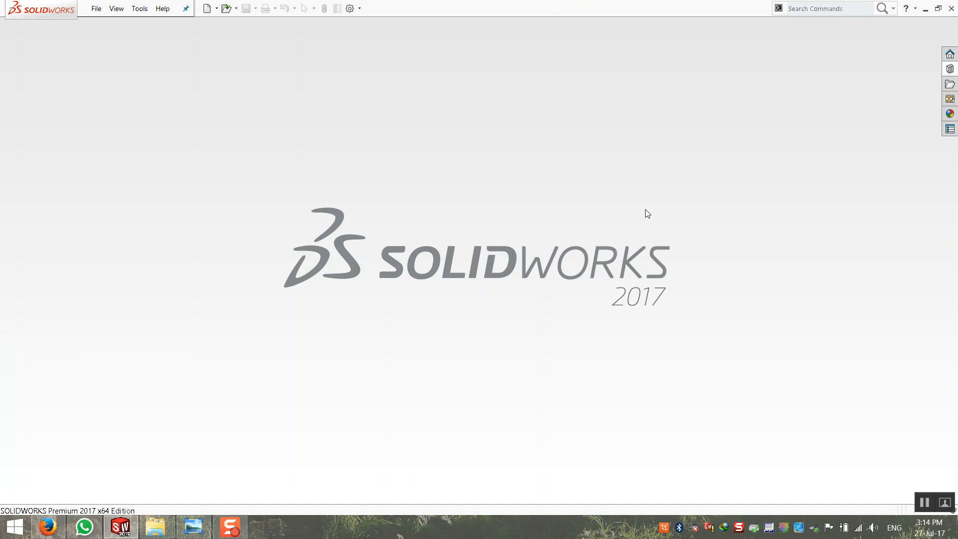
{"action": "left_click", "coordinate": [925, 10]}
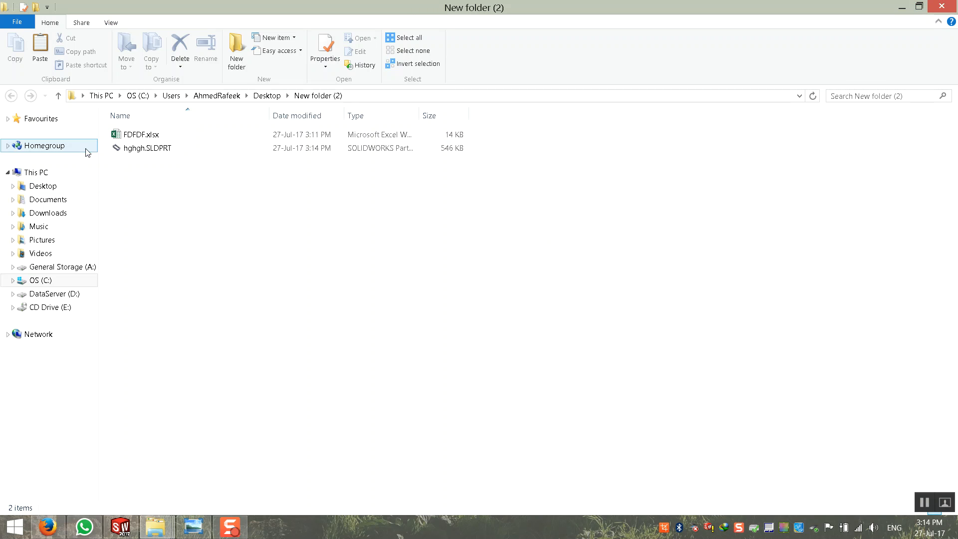
Open FDFDF.xlsx in Excel, look over the design table columns, and close the workbook
{"action": "double_click", "coordinate": [149, 138]}
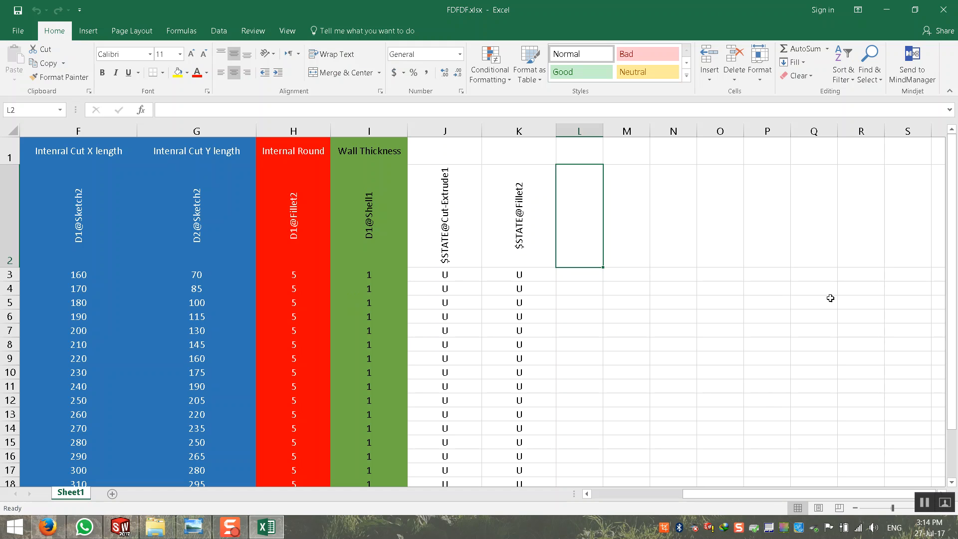
{"action": "left_click", "coordinate": [774, 265]}
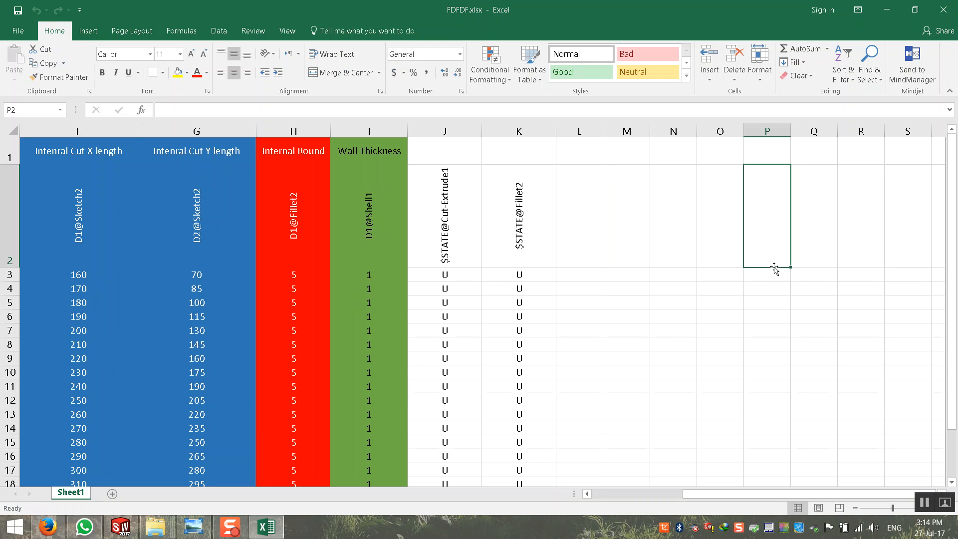
{"action": "left_click", "coordinate": [942, 10]}
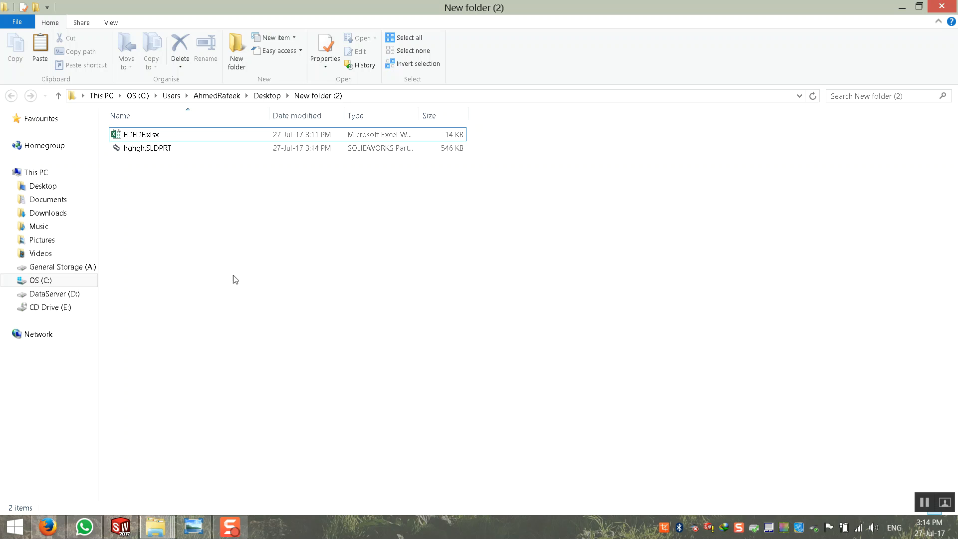
Send a copy of FDFDF.xlsx from New folder (2) to the removable drive F:
{"action": "right_click", "coordinate": [146, 134]}
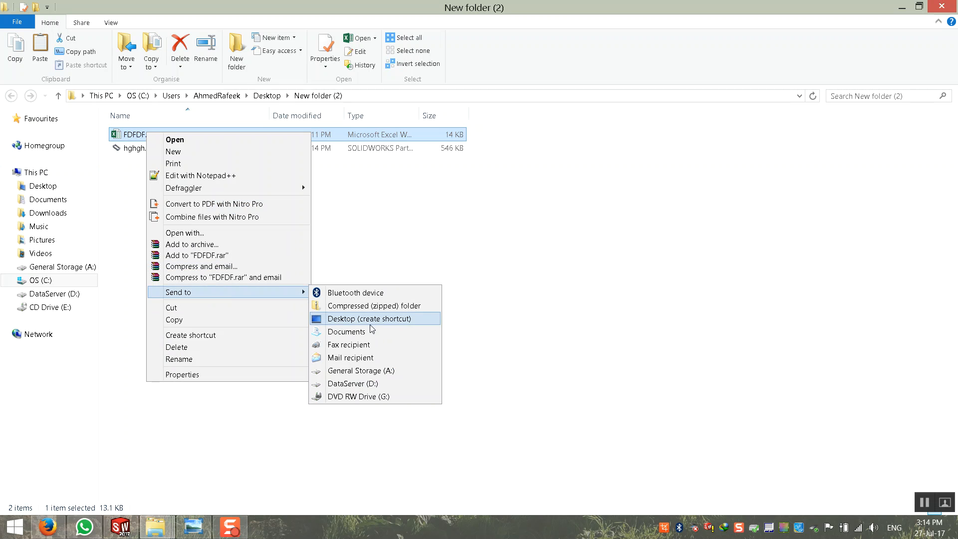
{"action": "left_click", "coordinate": [148, 147]}
{"action": "left_click", "coordinate": [145, 134]}
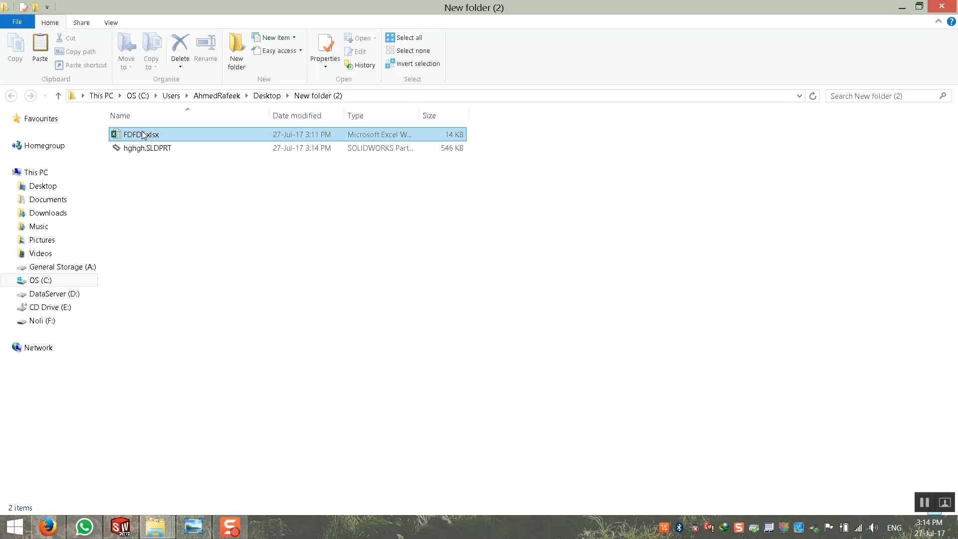
{"action": "right_click", "coordinate": [144, 133]}
{"action": "mouse_move", "coordinate": [229, 293]}
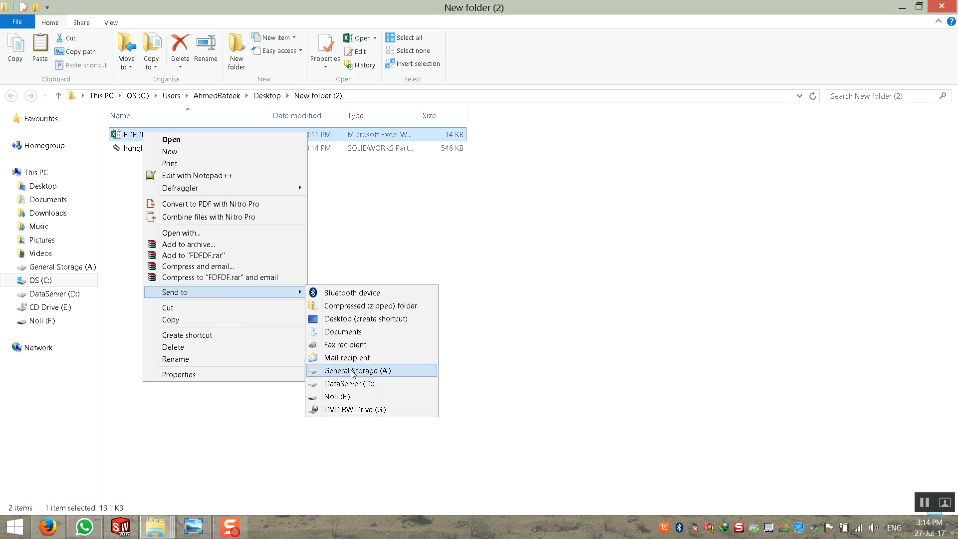
{"action": "left_click", "coordinate": [365, 397]}
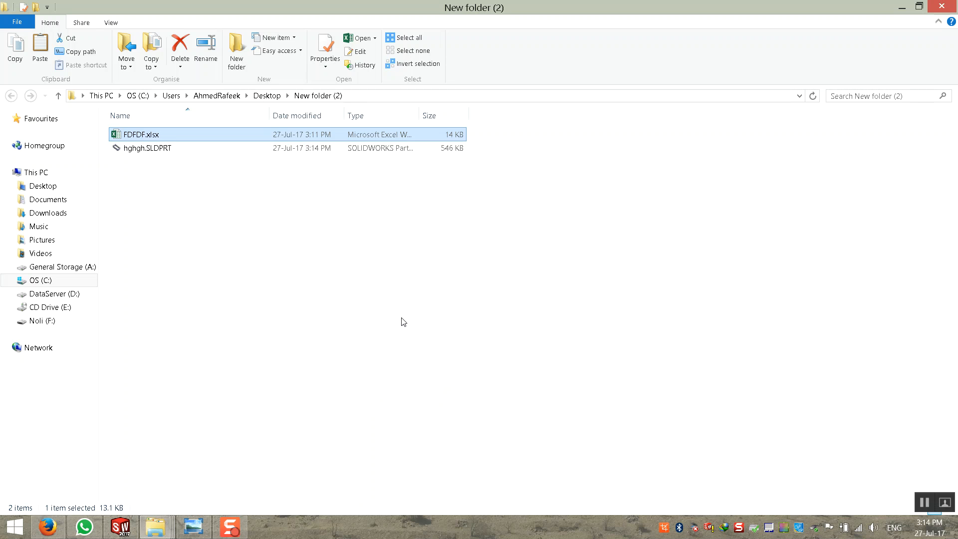
{"action": "left_click", "coordinate": [398, 302]}
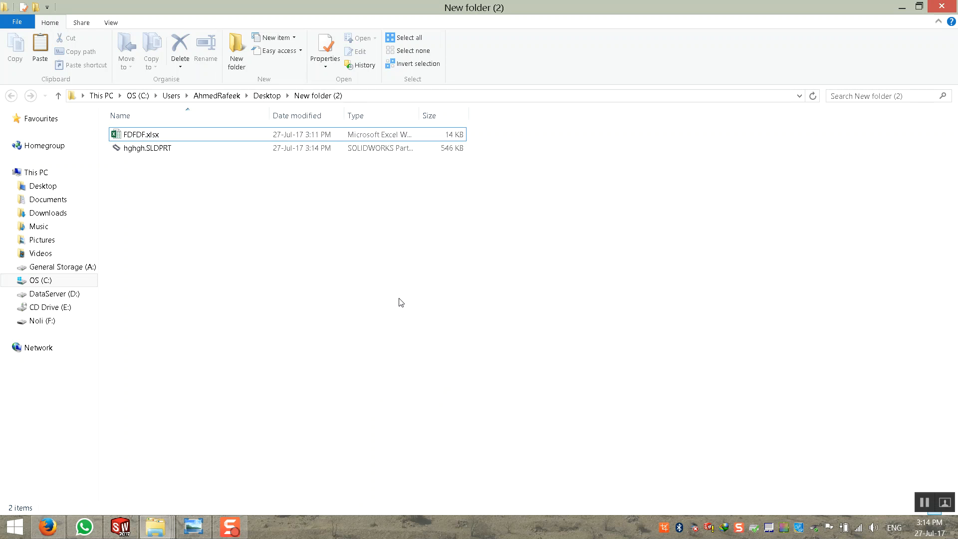
Safely eject the Cruzer Edge USB drive and dismiss the notification
{"action": "left_click", "coordinate": [814, 527]}
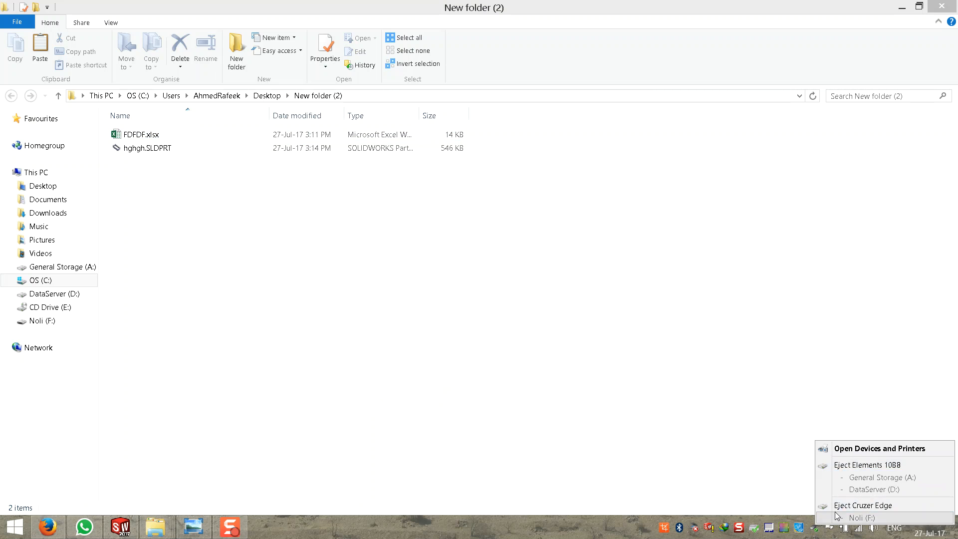
{"action": "left_click", "coordinate": [842, 504]}
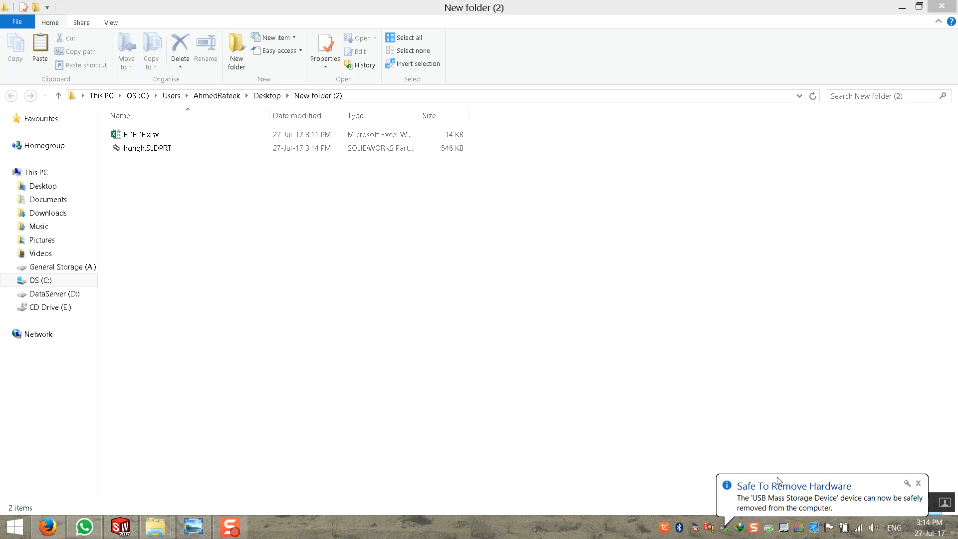
{"action": "left_click", "coordinate": [777, 477]}
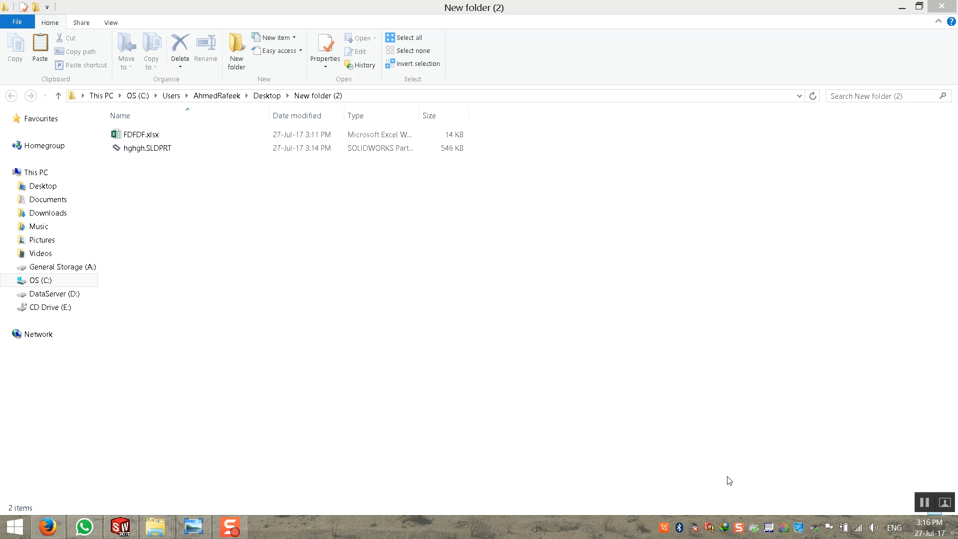
Enlarge the file icons in New folder (2) to show large previews of the workbook and the part
{"action": "left_click", "coordinate": [374, 342]}
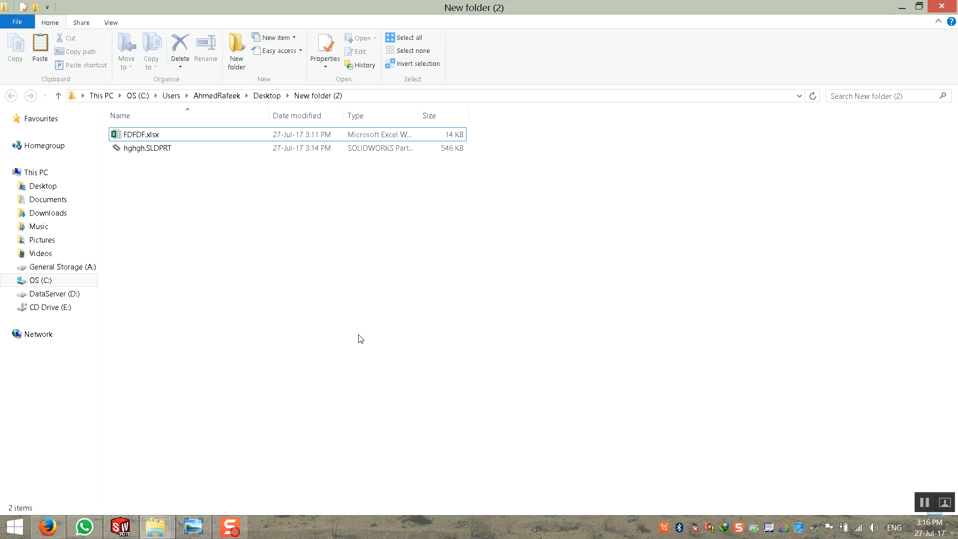
{"action": "scroll", "coordinate": [310, 298], "scroll_direction": "up", "scroll_amount": 3, "text": "ctrl"}
{"action": "scroll", "coordinate": [312, 302], "scroll_direction": "up", "scroll_amount": 5, "text": "ctrl"}
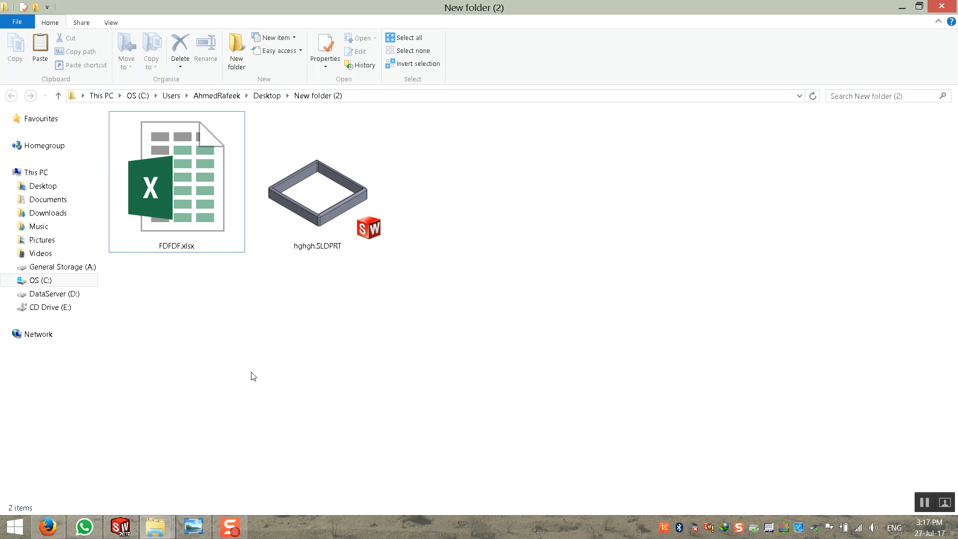
{"action": "left_click", "coordinate": [203, 525]}
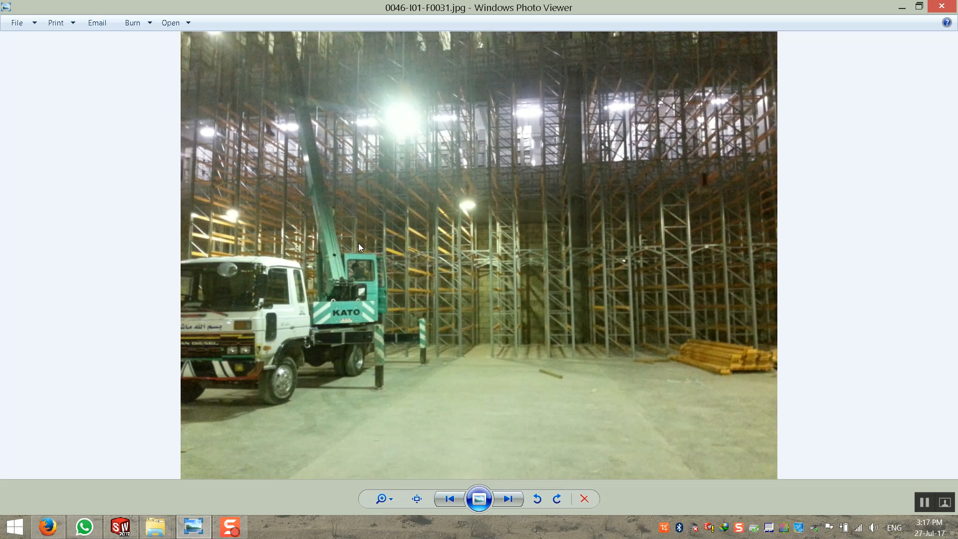
{"action": "left_click", "coordinate": [901, 7]}
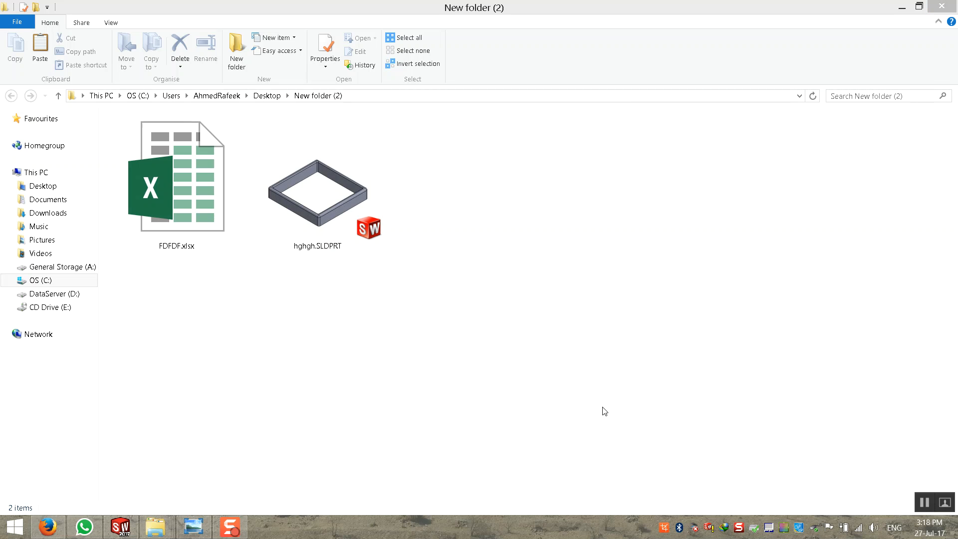
{"action": "left_click", "coordinate": [379, 391]}
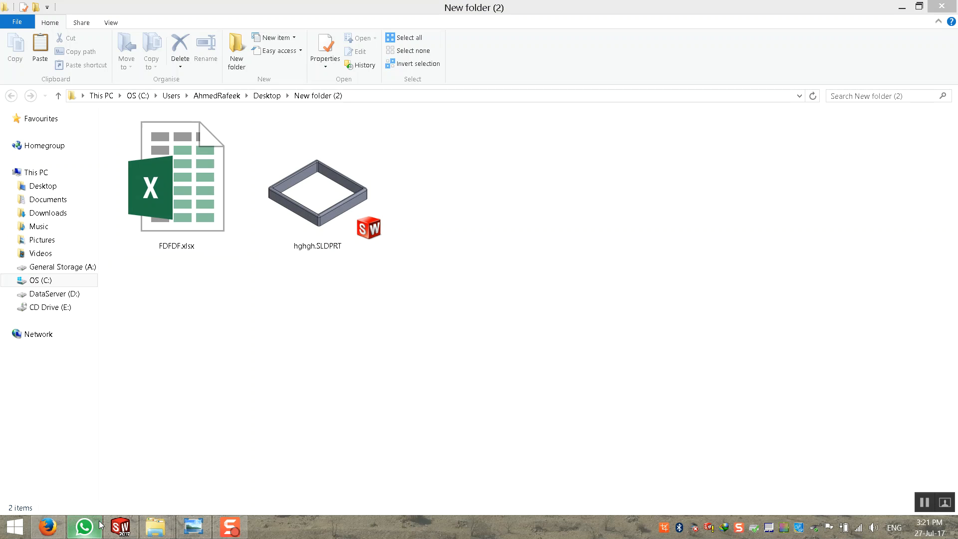
{"action": "left_click", "coordinate": [337, 362]}
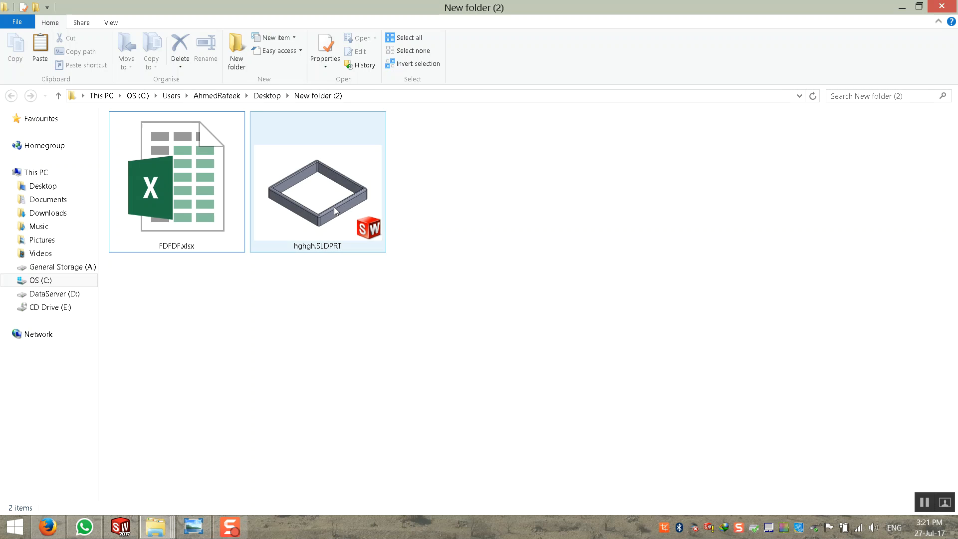
{"action": "right_click", "coordinate": [333, 333]}
{"action": "left_click", "coordinate": [272, 375]}
Switch to SOLIDWORKS and create a new part document
{"action": "left_click", "coordinate": [121, 527]}
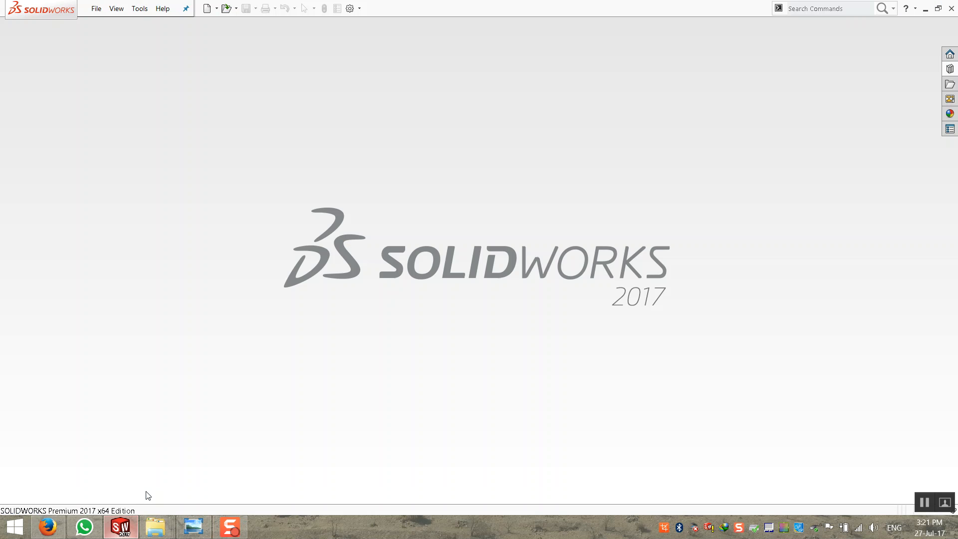
{"action": "left_click", "coordinate": [97, 9]}
{"action": "left_click", "coordinate": [111, 23]}
{"action": "double_click", "coordinate": [267, 152]}
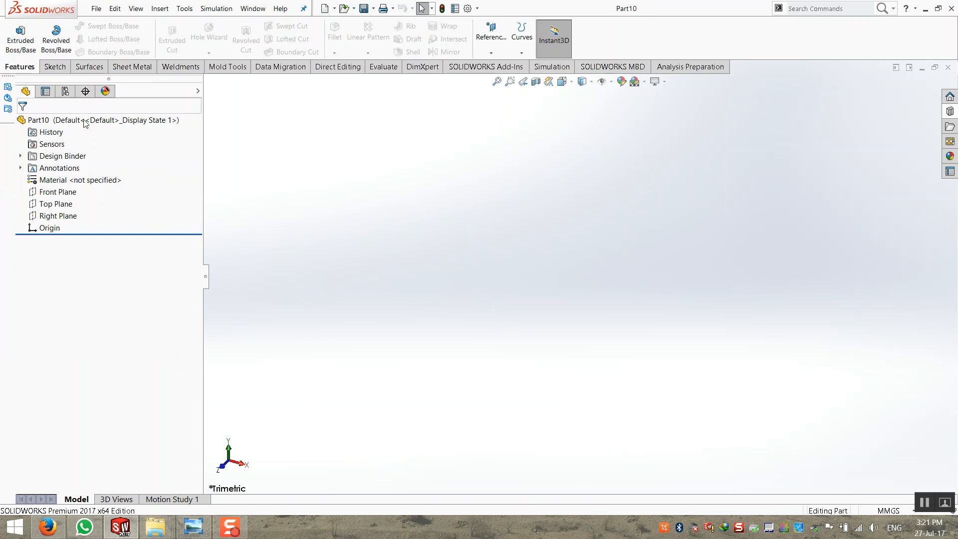
Start an Extruded Boss/Base on the Top Plane and sketch a center rectangle about 259 by 109 mm centred on the origin
{"action": "left_click", "coordinate": [20, 37]}
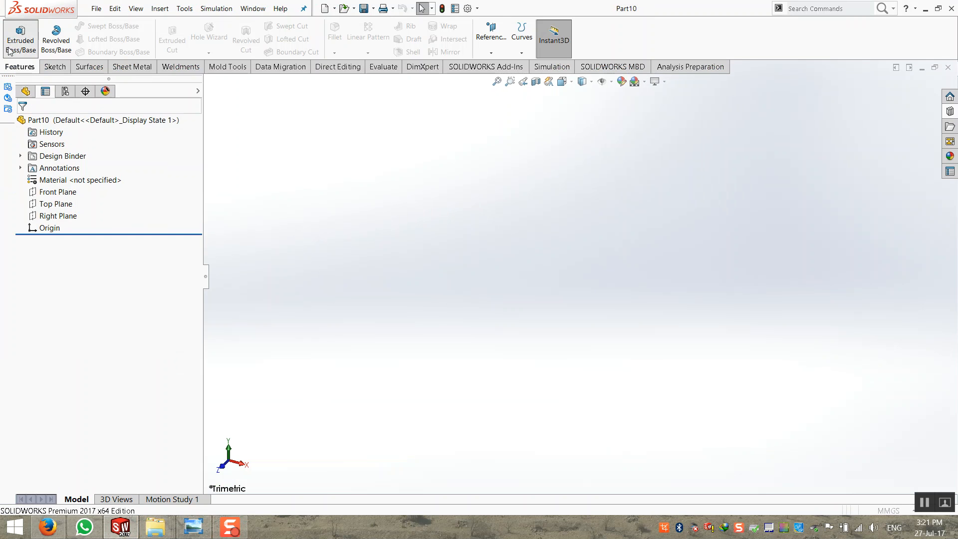
{"action": "left_click", "coordinate": [388, 269]}
{"action": "left_click", "coordinate": [94, 39]}
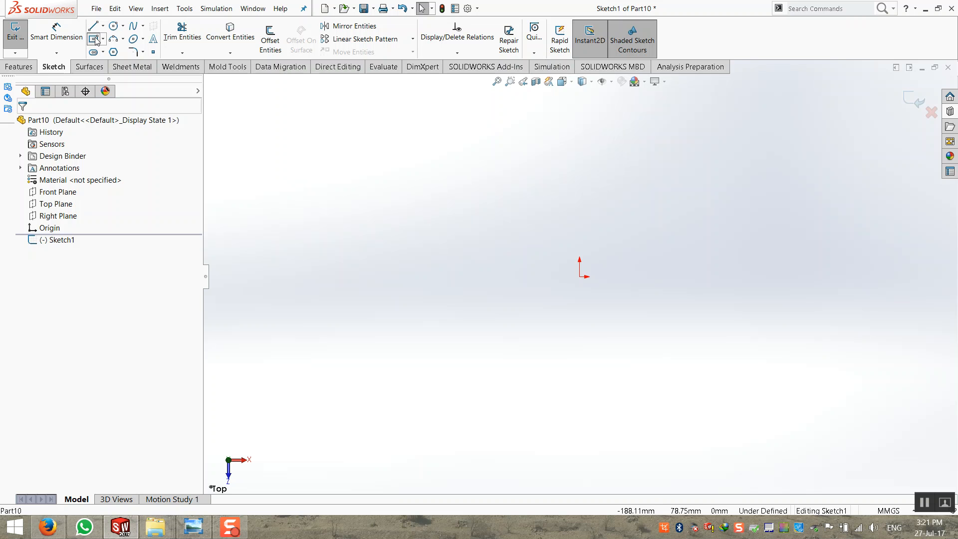
{"action": "left_click", "coordinate": [579, 276]}
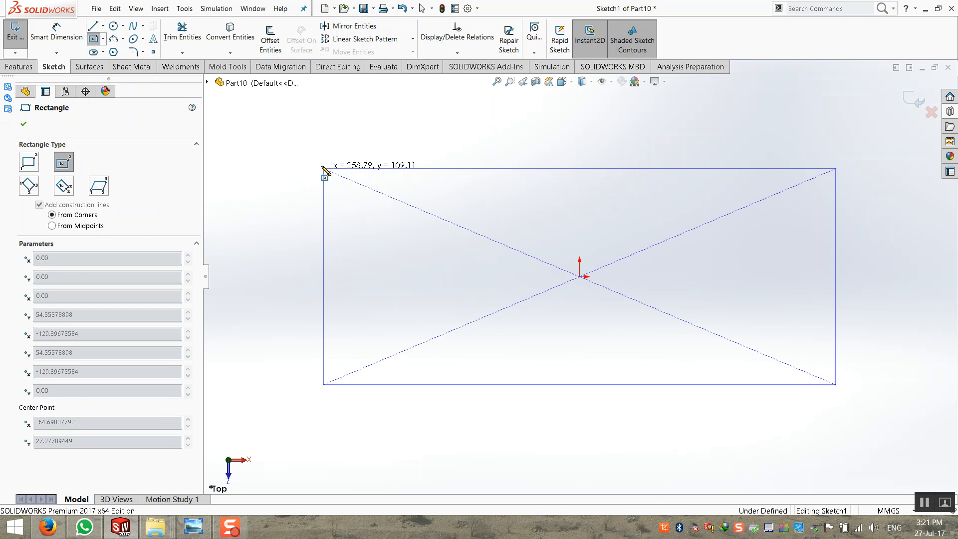
{"action": "left_click", "coordinate": [323, 168]}
Dimension the rectangle's upper edge as 200 mm and its vertical side as 100 mm
{"action": "left_click", "coordinate": [56, 32]}
{"action": "left_click", "coordinate": [412, 168]}
{"action": "left_click", "coordinate": [425, 139]}
{"action": "type", "text": "200"}
{"action": "key", "text": "Return"}
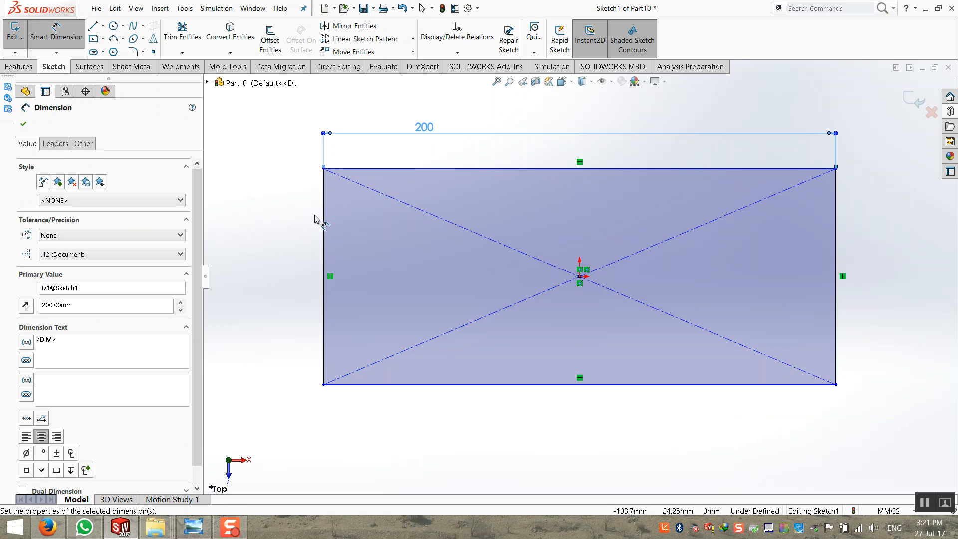
{"action": "left_click", "coordinate": [324, 218]}
{"action": "left_click", "coordinate": [297, 218]}
{"action": "type", "text": "100"}
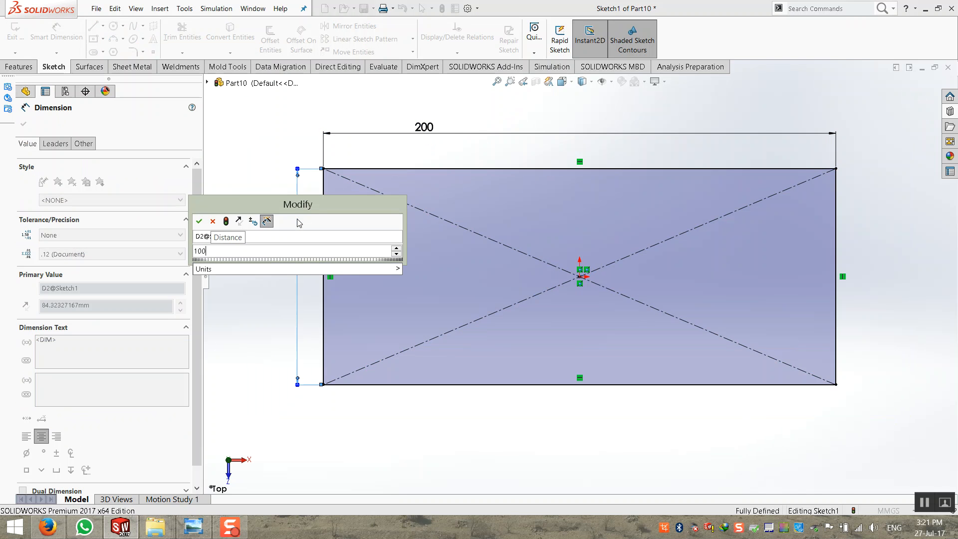
{"action": "key", "text": "Return"}
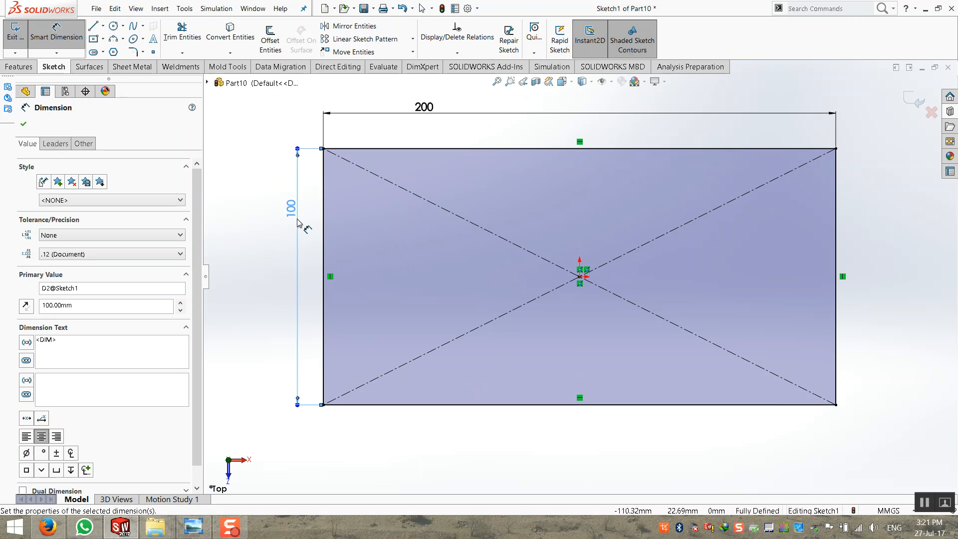
Finish the sketch and extrude it blind 50 mm in the reversed direction, below the sketch plane
{"action": "left_click", "coordinate": [909, 99]}
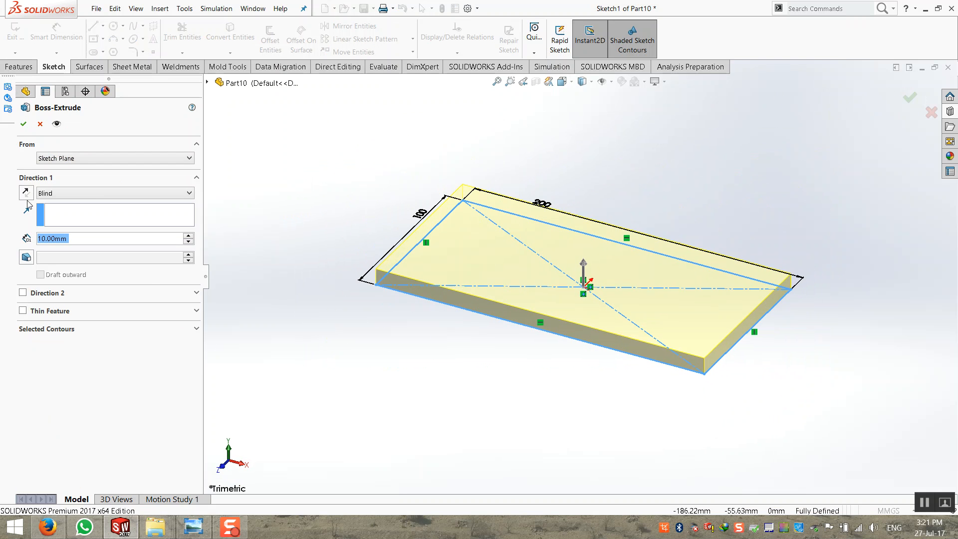
{"action": "left_click", "coordinate": [26, 193]}
{"action": "double_click", "coordinate": [60, 238]}
{"action": "type", "text": "50"}
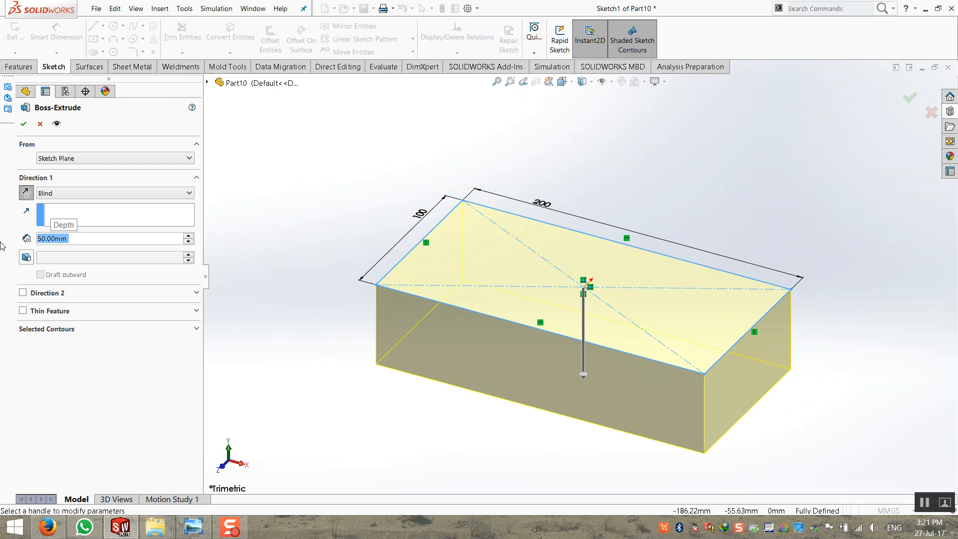
{"action": "key", "text": "Return"}
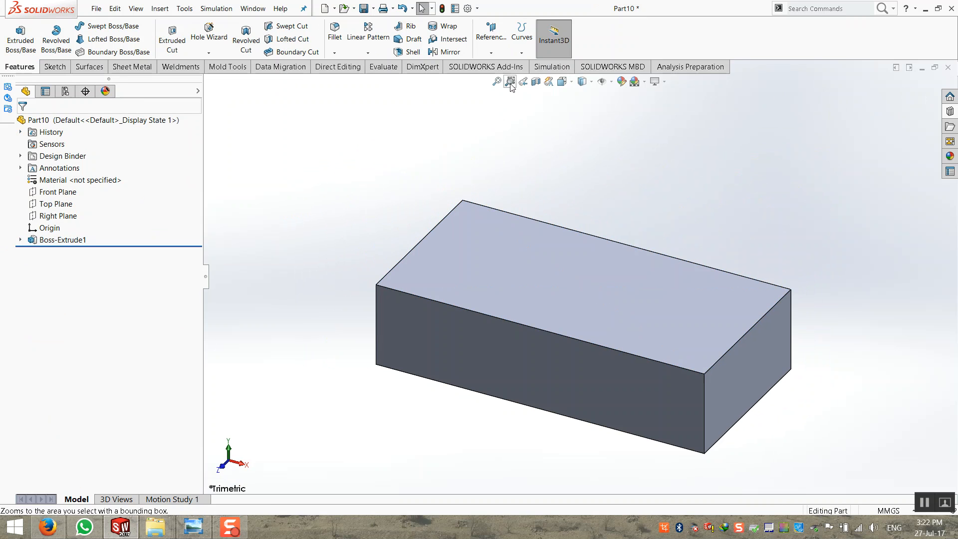
{"action": "left_click", "coordinate": [497, 81]}
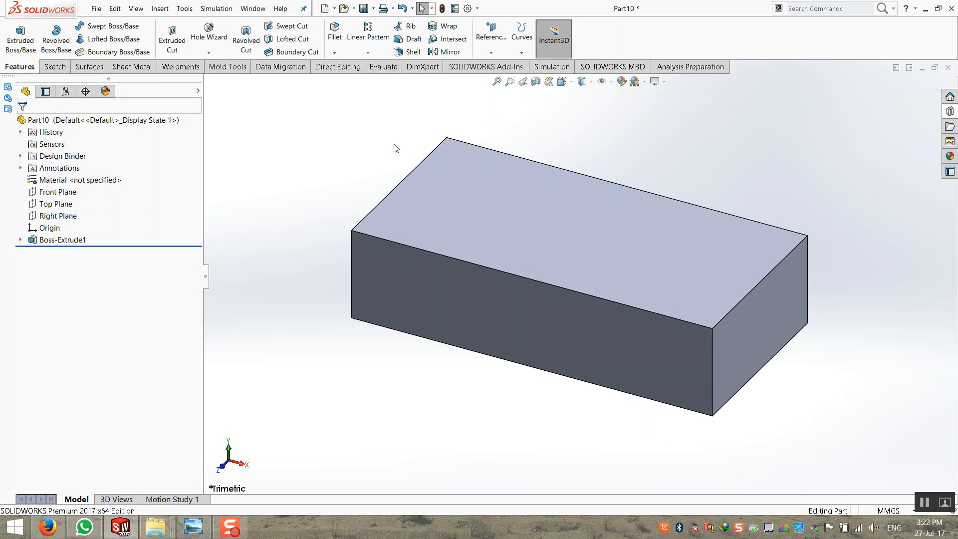
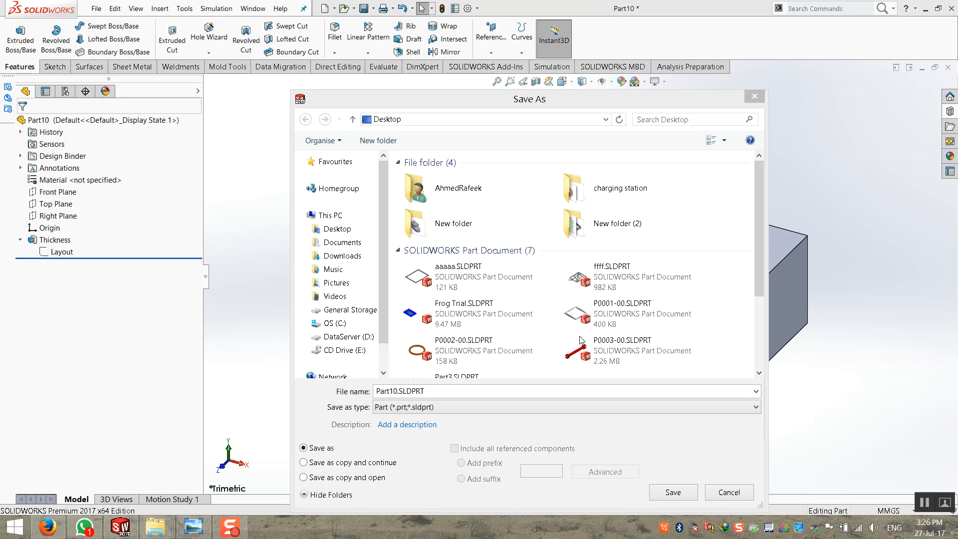
Cancel saving the part and select the block's top face to show its sketch and extrusion dimensions
{"action": "left_click", "coordinate": [337, 228]}
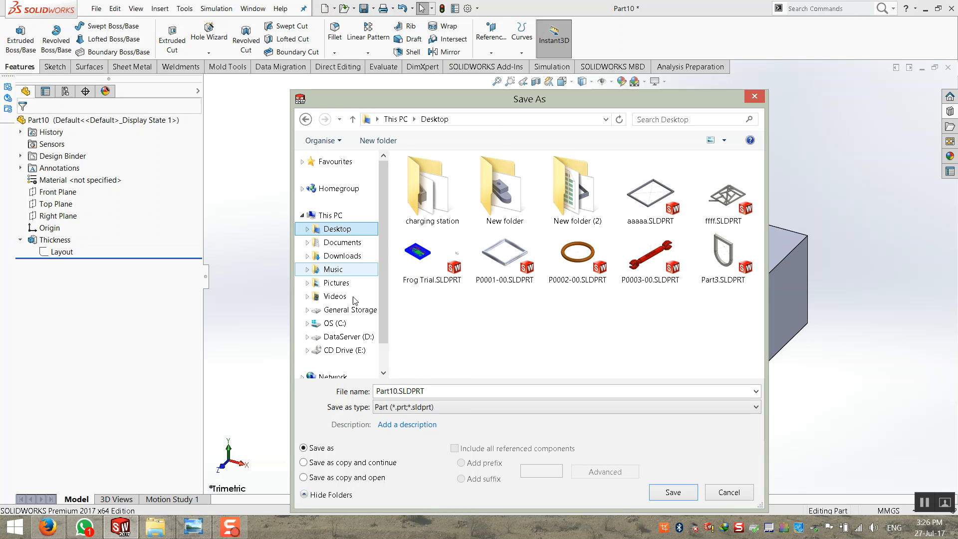
{"action": "left_click", "coordinate": [724, 492]}
{"action": "left_click", "coordinate": [479, 204]}
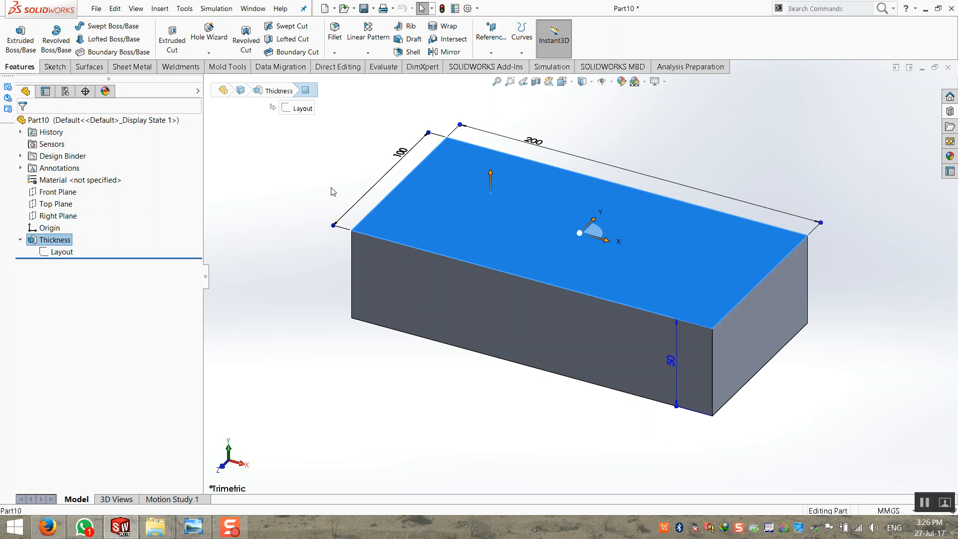
{"action": "middle_click_drag", "start_coordinate": [543, 310], "coordinate": [540, 309]}
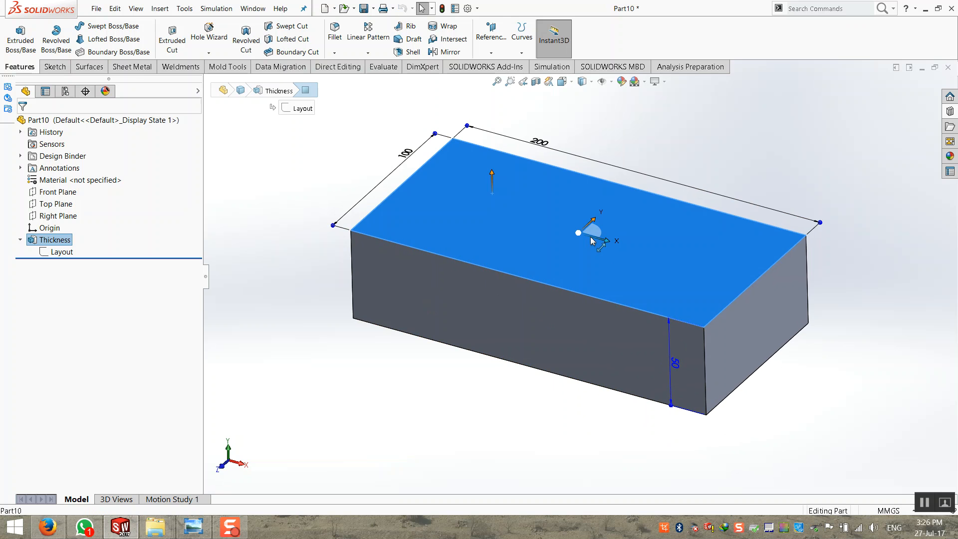
Inspect the dimension names of the block's 200 mm length and 100 mm width in the Layout sketch
{"action": "left_click", "coordinate": [539, 142]}
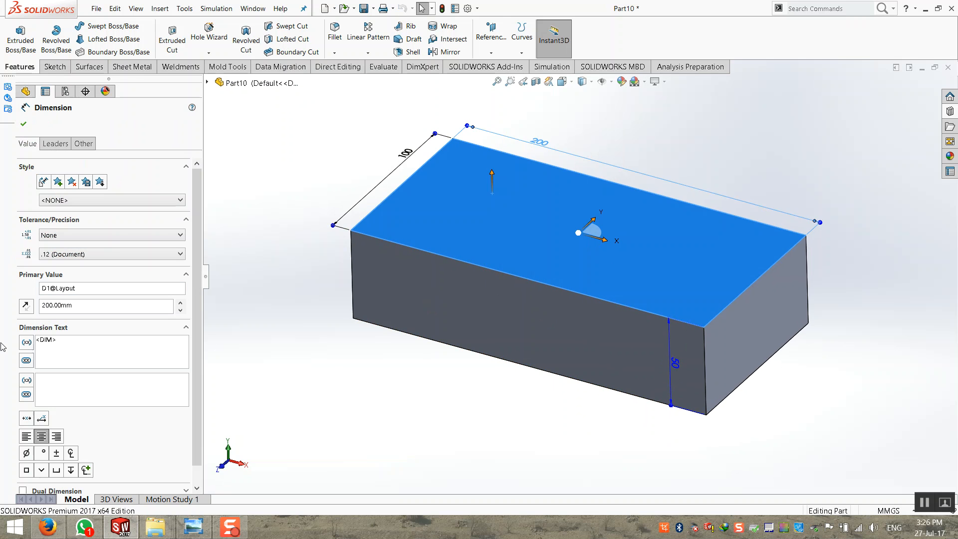
{"action": "left_click", "coordinate": [23, 123]}
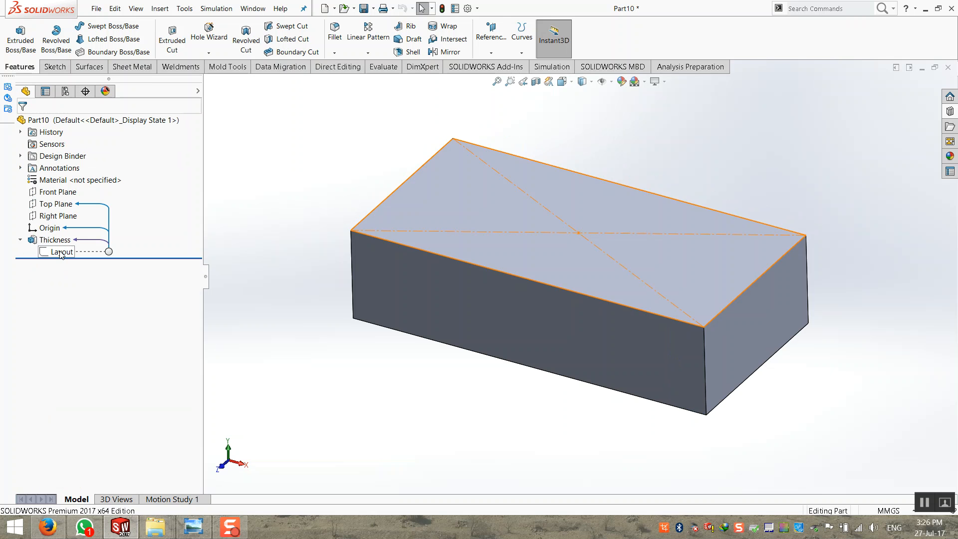
{"action": "left_click", "coordinate": [569, 198]}
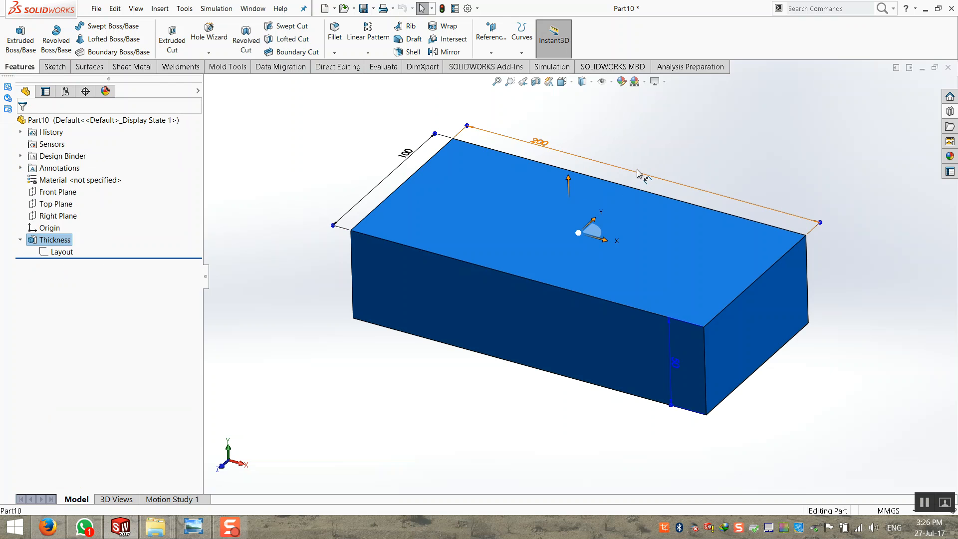
{"action": "left_click", "coordinate": [638, 172]}
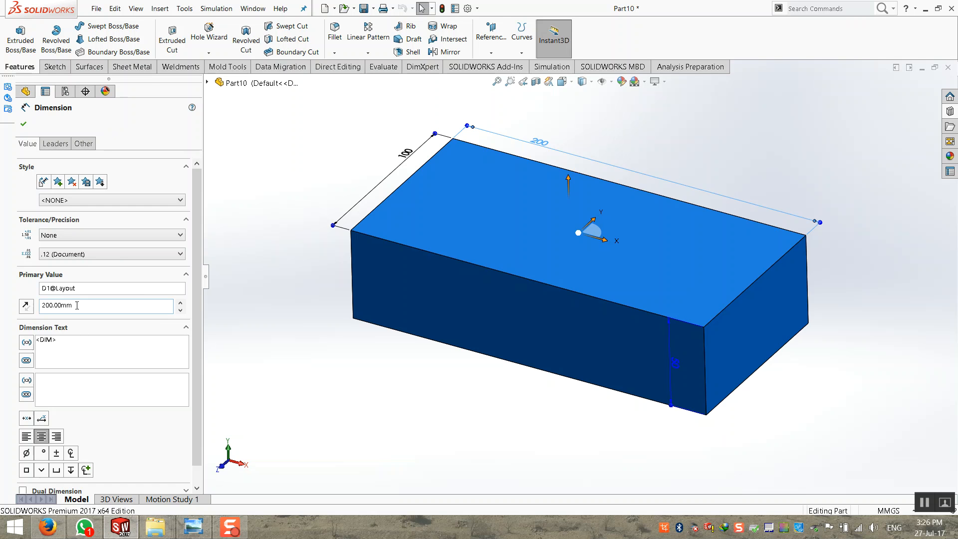
{"action": "left_click", "coordinate": [93, 289]}
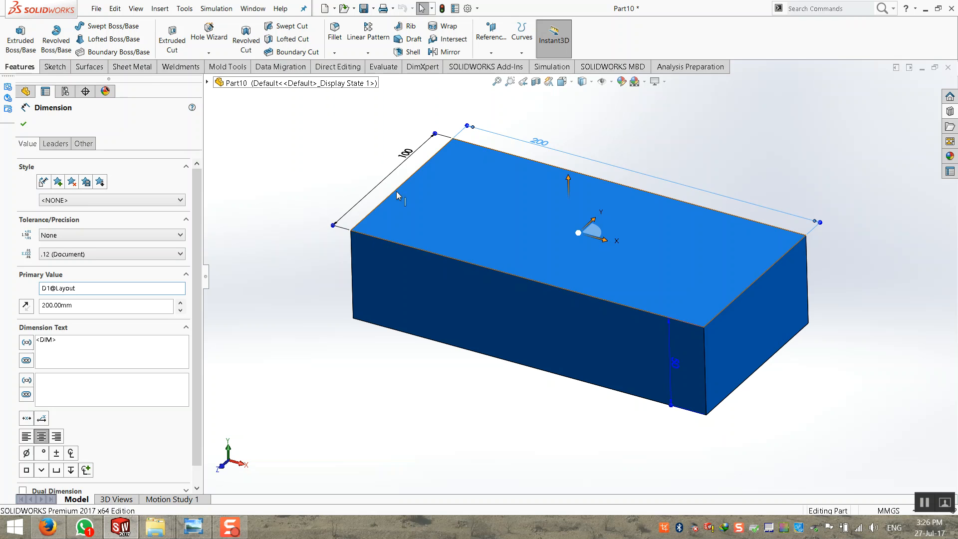
{"action": "left_click", "coordinate": [405, 152]}
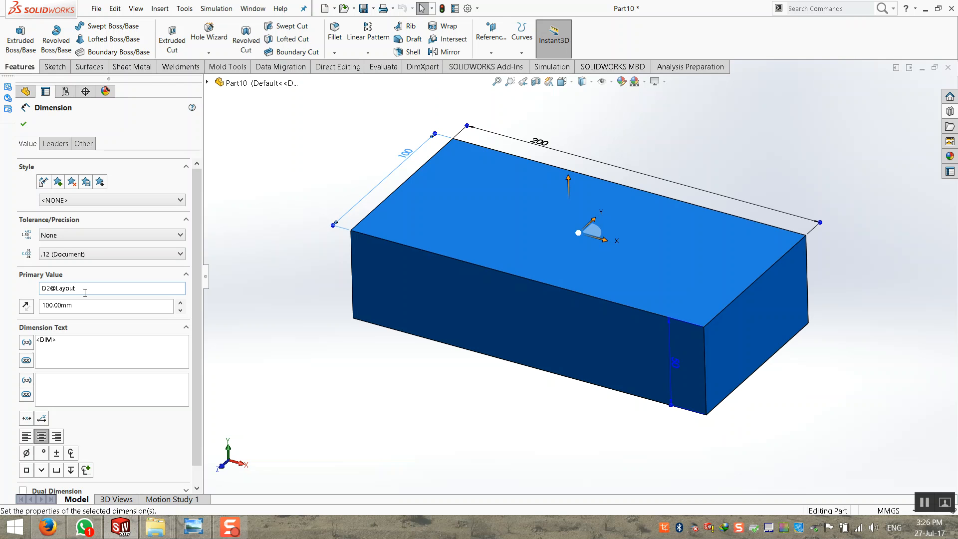
{"action": "left_click", "coordinate": [459, 415]}
Inspect the dimension name of the block's 50 mm extrusion depth, and close its properties
{"action": "left_click", "coordinate": [632, 278]}
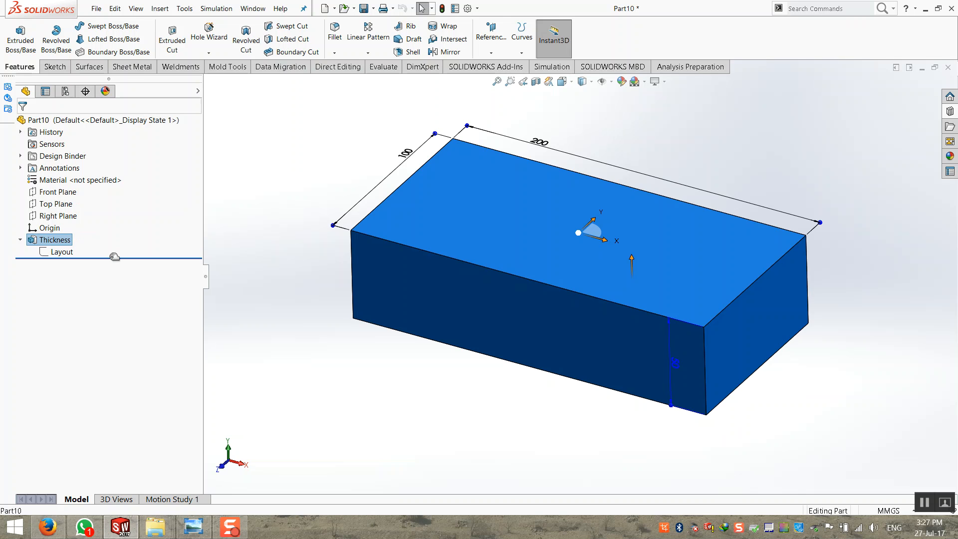
{"action": "left_click", "coordinate": [497, 461]}
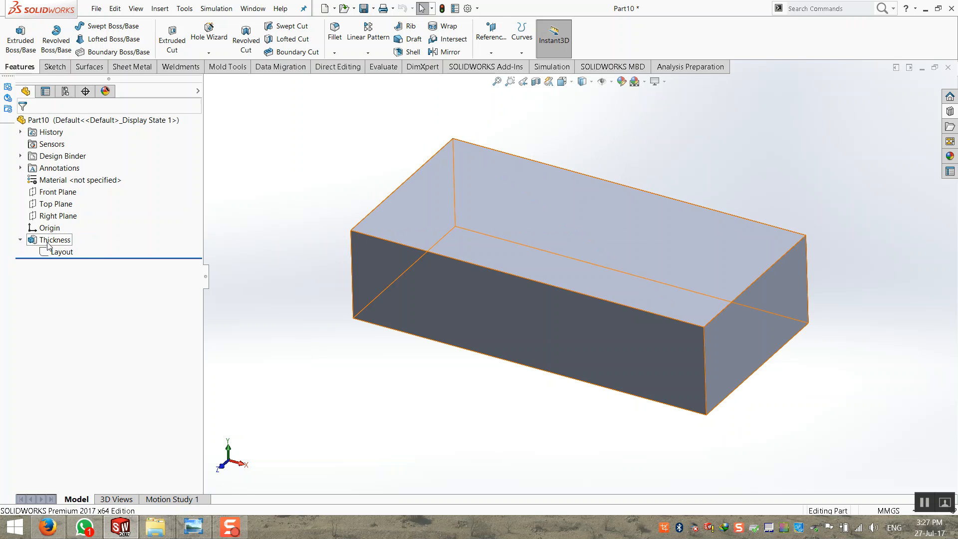
{"action": "left_click", "coordinate": [423, 313]}
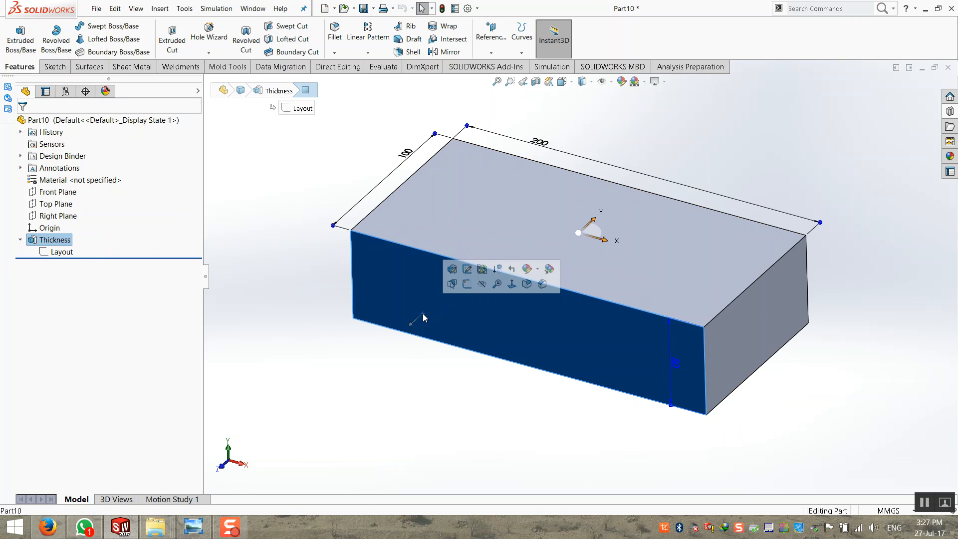
{"action": "left_click", "coordinate": [672, 375]}
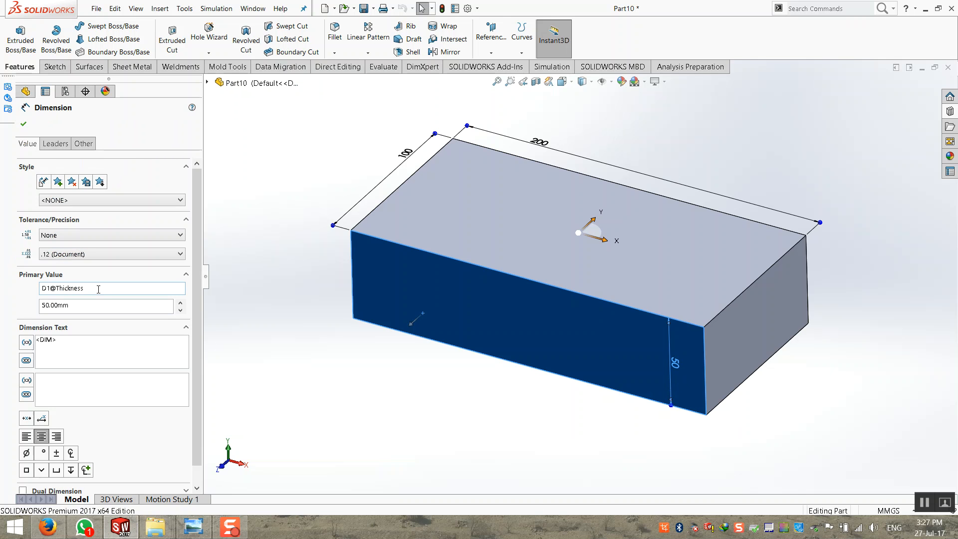
{"action": "left_click", "coordinate": [315, 418]}
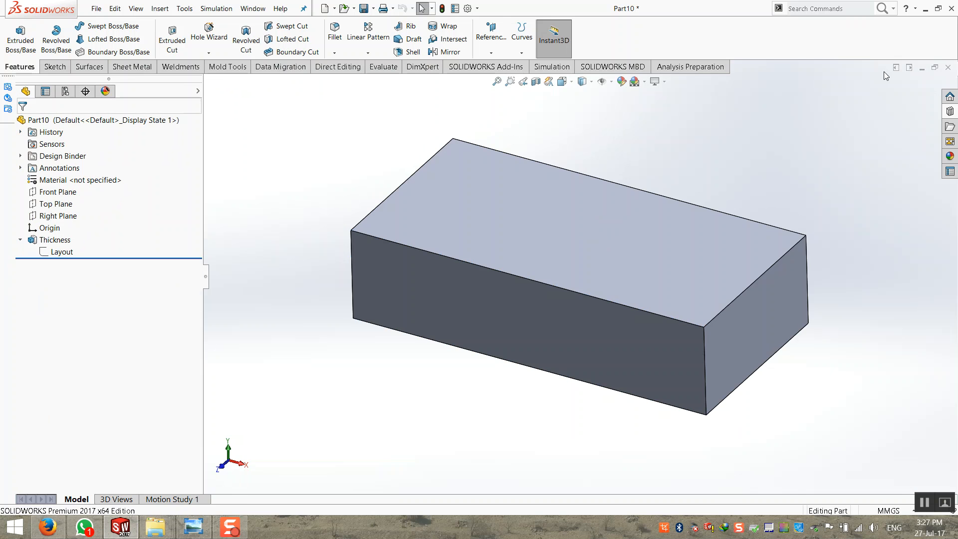
Close the part, saving it as Part10.SLDPRT in New folder (2) on the Desktop, and exit SOLIDWORKS
{"action": "left_click", "coordinate": [948, 67]}
{"action": "left_click", "coordinate": [429, 245]}
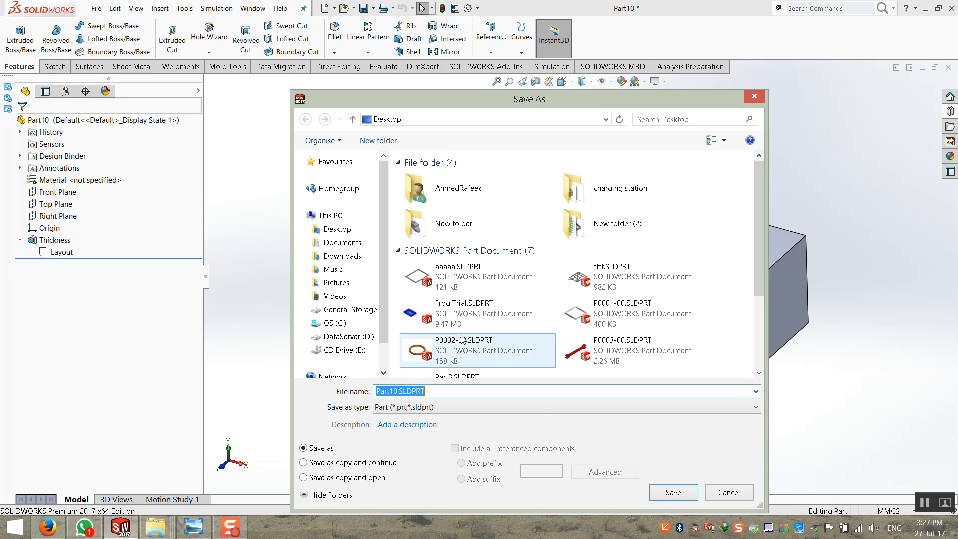
{"action": "double_click", "coordinate": [451, 224]}
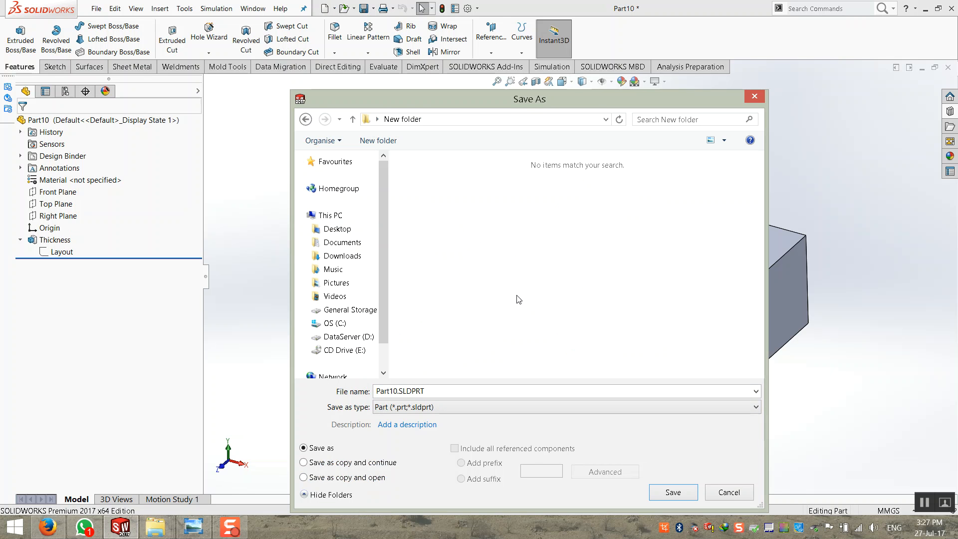
{"action": "left_click", "coordinate": [352, 119]}
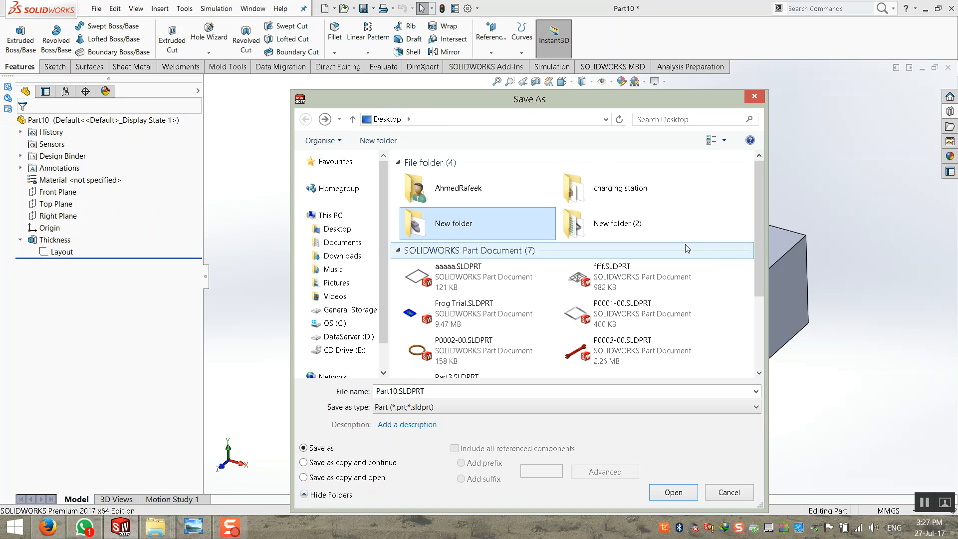
{"action": "double_click", "coordinate": [618, 163]}
{"action": "left_click_drag", "start_coordinate": [486, 392], "coordinate": [355, 395]}
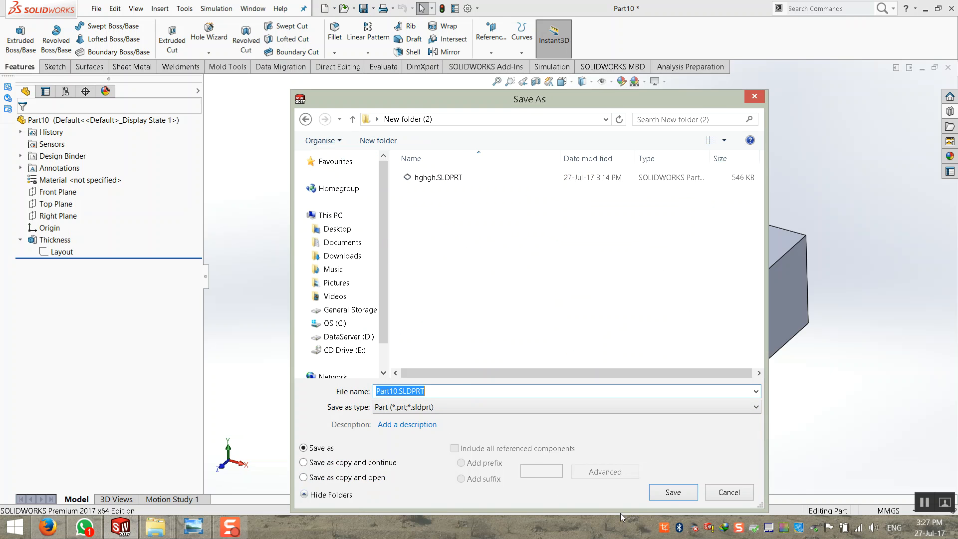
{"action": "left_click", "coordinate": [673, 494]}
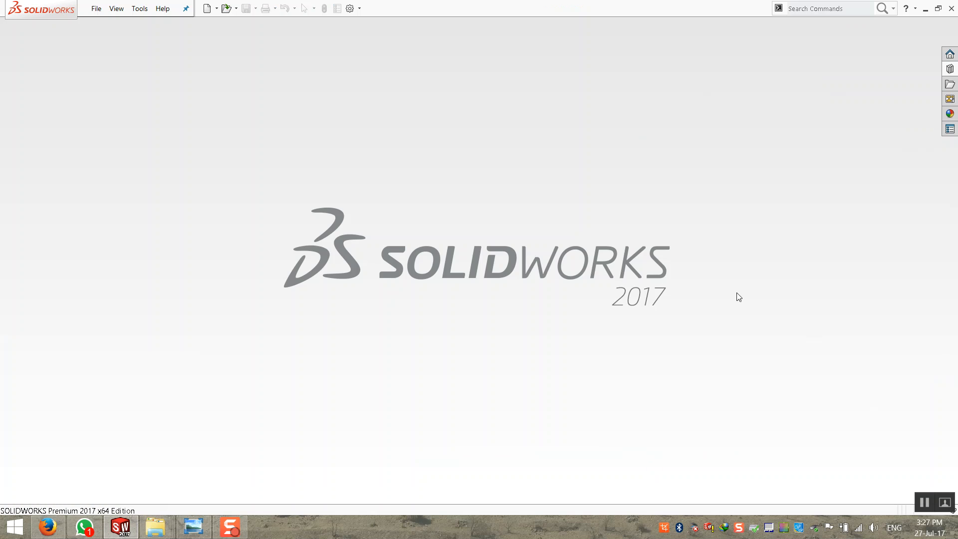
{"action": "left_click", "coordinate": [950, 8]}
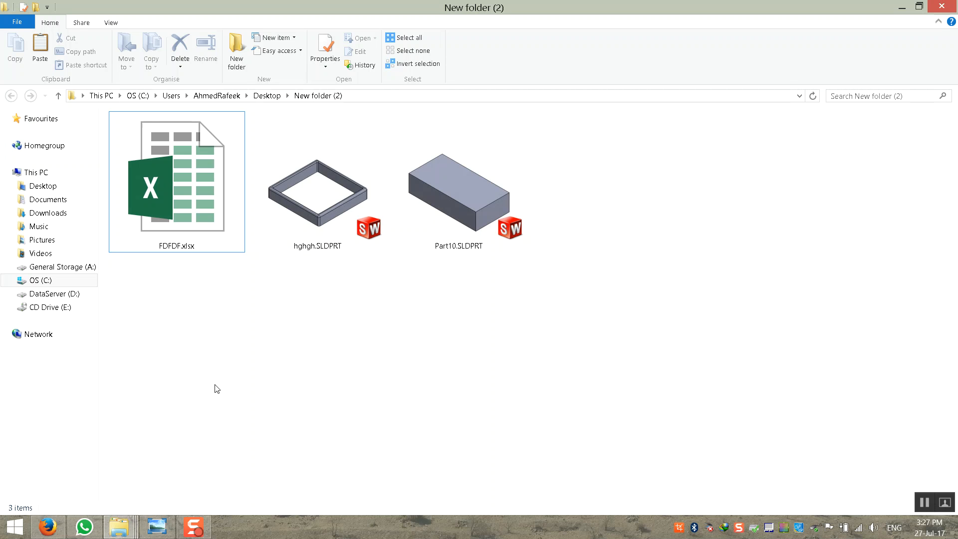
Open FDFDF.xlsx in Excel and widen column A to fit the full design table heading
{"action": "double_click", "coordinate": [162, 211]}
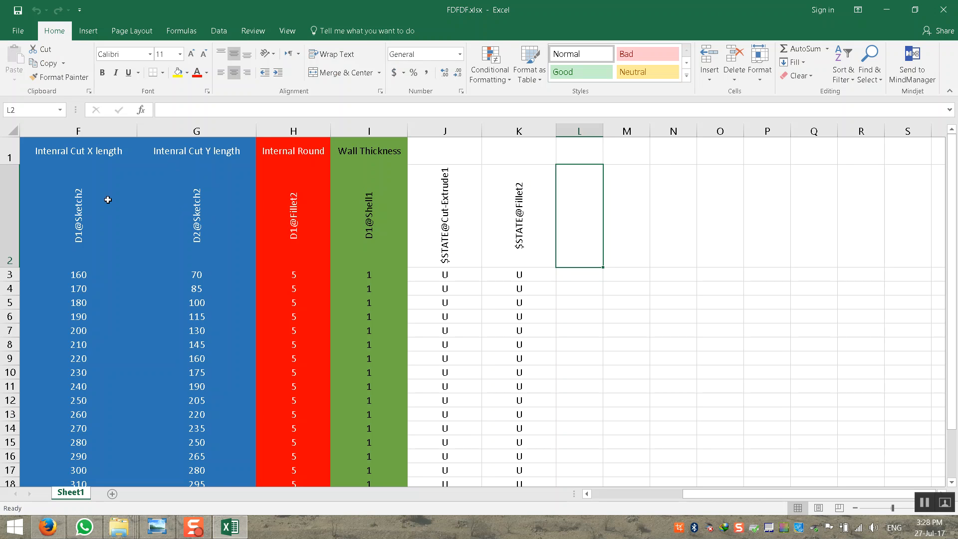
{"action": "left_click_drag", "start_coordinate": [764, 496], "coordinate": [518, 502]}
{"action": "left_click", "coordinate": [866, 358]}
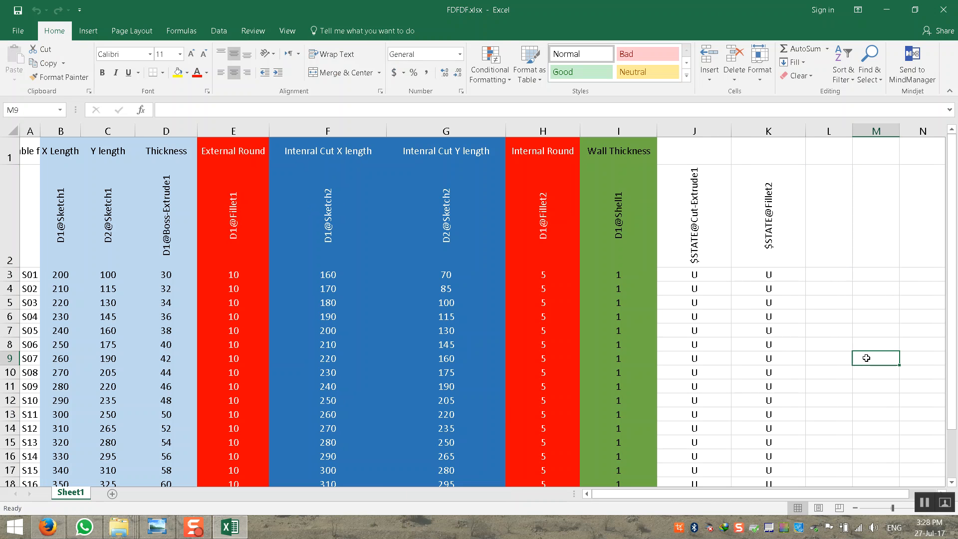
{"action": "double_click", "coordinate": [40, 131]}
{"action": "left_click", "coordinate": [75, 208]}
{"action": "left_click", "coordinate": [84, 153]}
{"action": "left_click", "coordinate": [76, 200]}
{"action": "left_click_drag", "start_coordinate": [126, 131], "coordinate": [157, 128]}
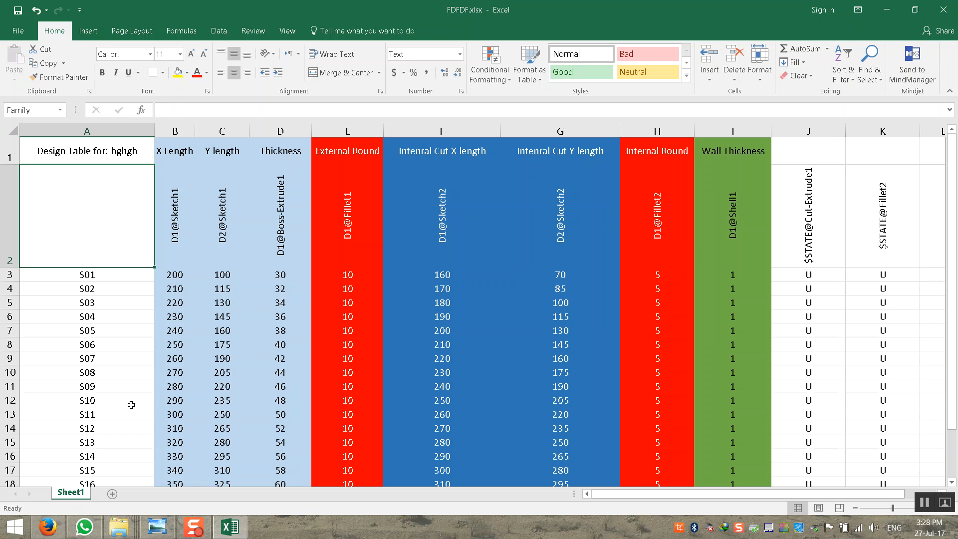
Examine the design table's title cell A1, the Family cell A2 and the configuration names below them
{"action": "left_click", "coordinate": [78, 146]}
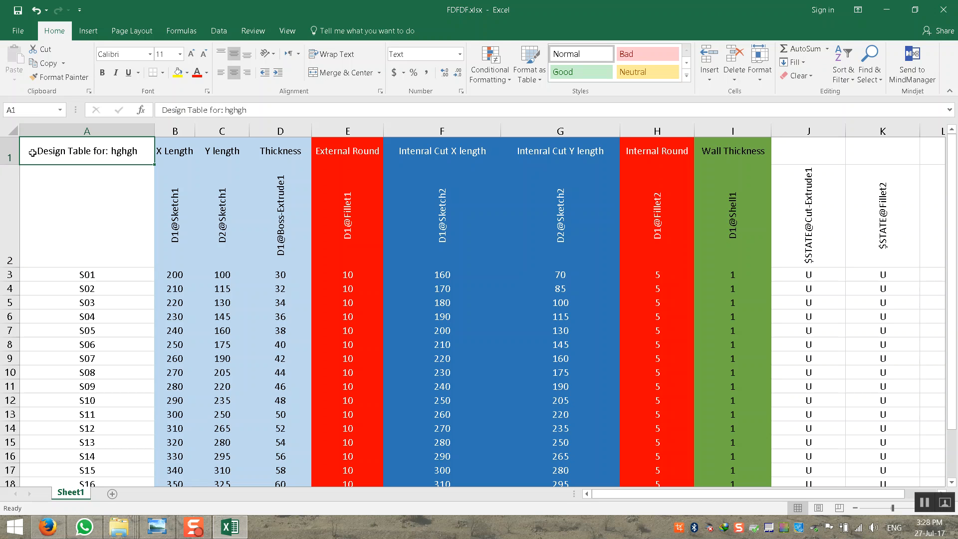
{"action": "left_click", "coordinate": [33, 199]}
{"action": "left_click", "coordinate": [39, 147]}
{"action": "left_click", "coordinate": [47, 234]}
{"action": "left_click", "coordinate": [51, 281]}
{"action": "left_click", "coordinate": [48, 315]}
{"action": "left_click", "coordinate": [49, 227]}
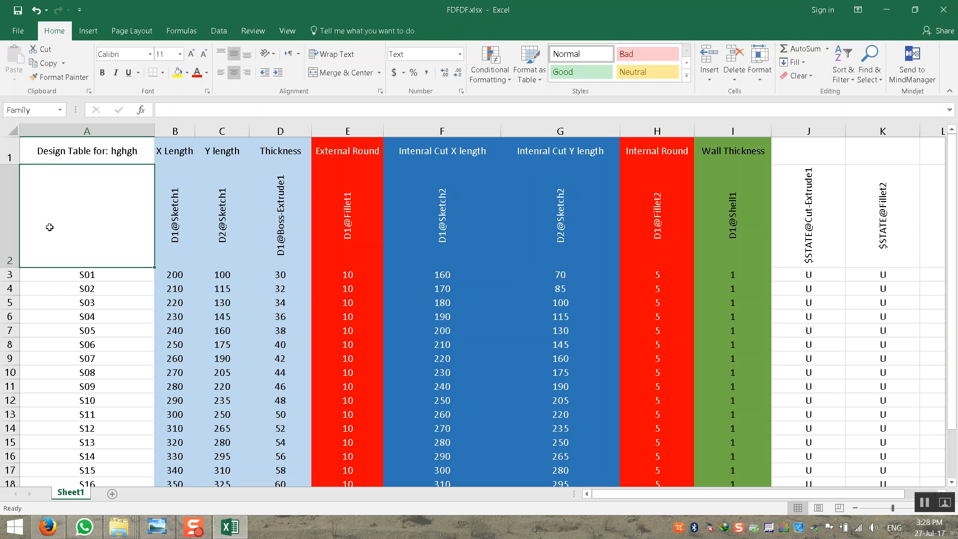
{"action": "left_click", "coordinate": [56, 155]}
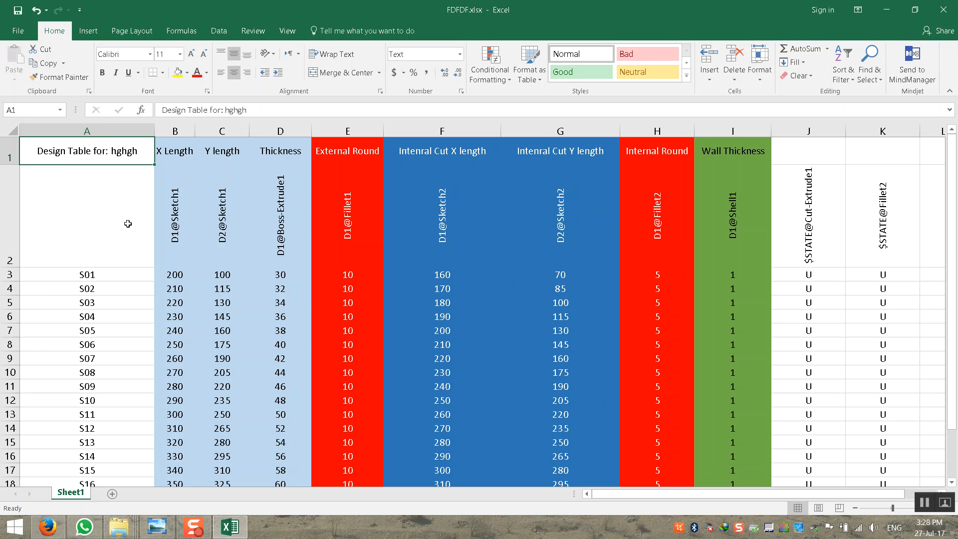
Create a new blank workbook and maximize its window
{"action": "left_click", "coordinate": [18, 31]}
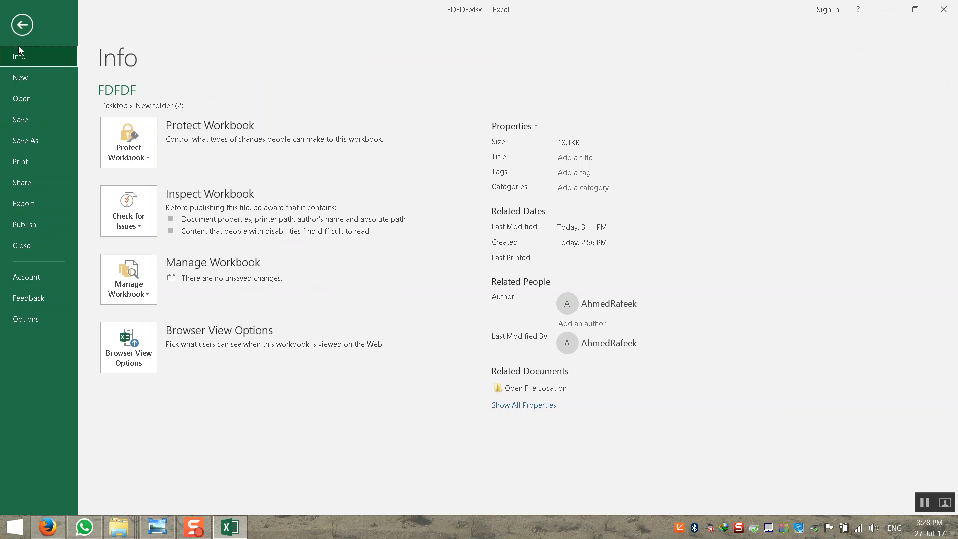
{"action": "left_click", "coordinate": [26, 77]}
{"action": "left_click", "coordinate": [204, 170]}
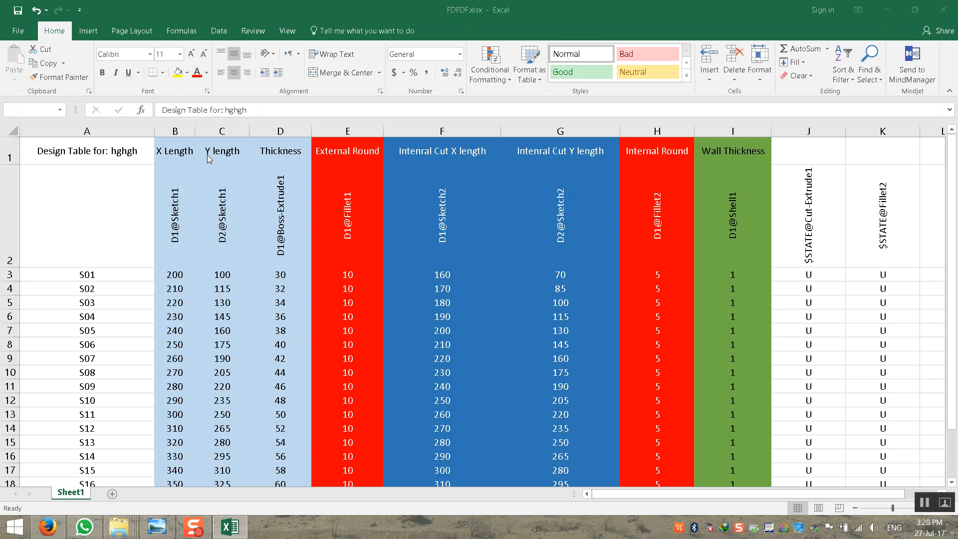
{"action": "left_click_drag", "start_coordinate": [133, 12], "coordinate": [314, 29]}
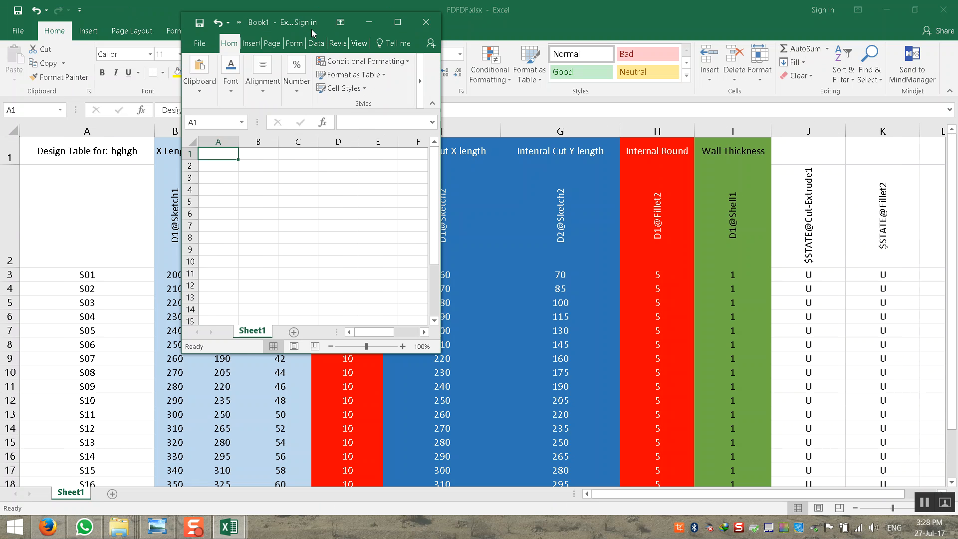
{"action": "left_click", "coordinate": [404, 21]}
{"action": "left_click", "coordinate": [88, 201]}
Widen column A and increase the heights of rows 1 and 2 in the new workbook
{"action": "mouse_move", "coordinate": [226, 530]}
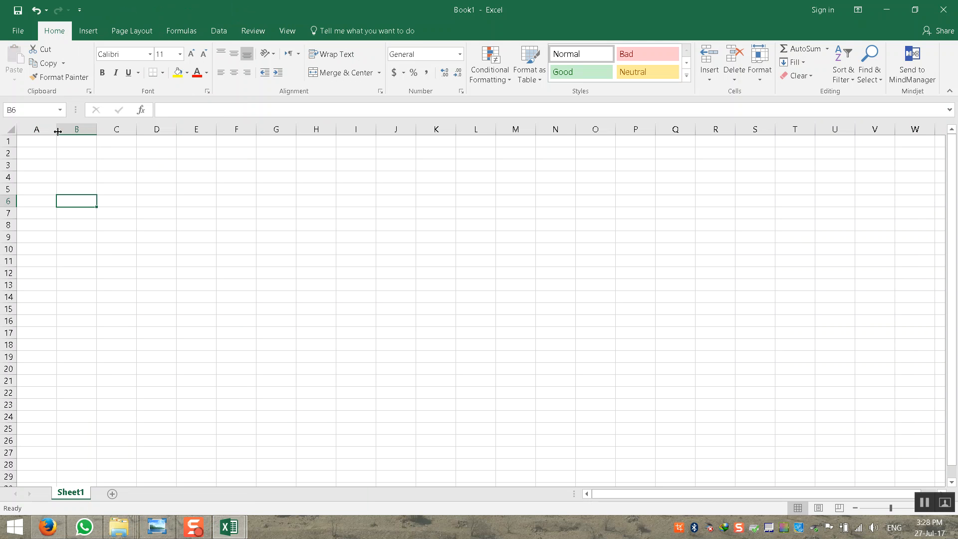
{"action": "left_click_drag", "start_coordinate": [58, 131], "coordinate": [143, 131]}
{"action": "left_click_drag", "start_coordinate": [7, 148], "coordinate": [9, 206]}
{"action": "left_click", "coordinate": [34, 195]}
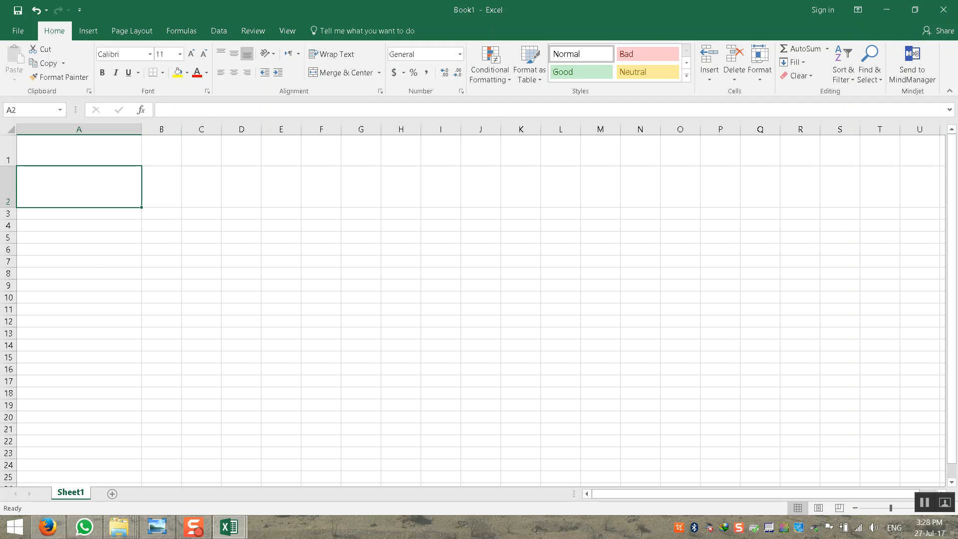
Switch to FDFDF.xlsx and copy only the text "Design Table for:" from cell A1, leaving the original heading intact
{"action": "mouse_move", "coordinate": [229, 526]}
{"action": "left_click", "coordinate": [149, 480]}
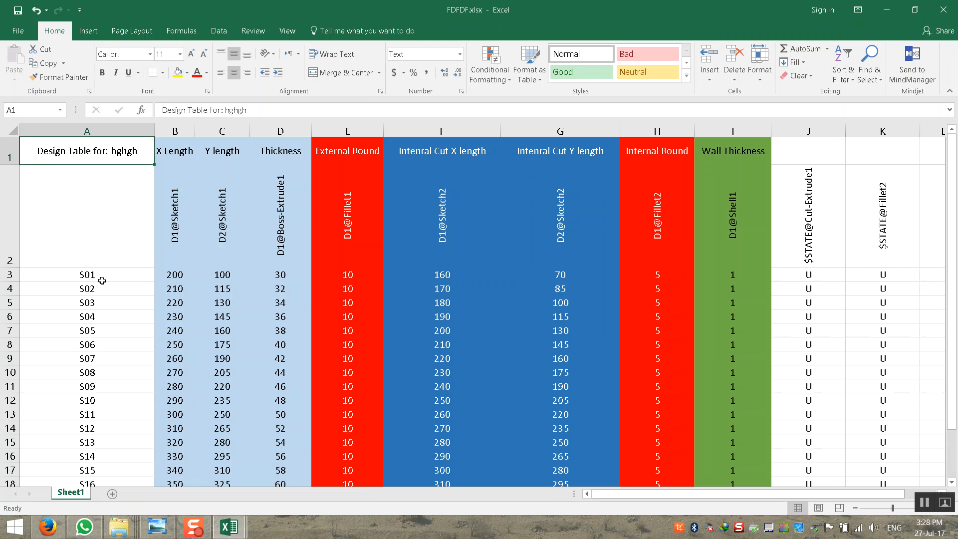
{"action": "double_click", "coordinate": [58, 154]}
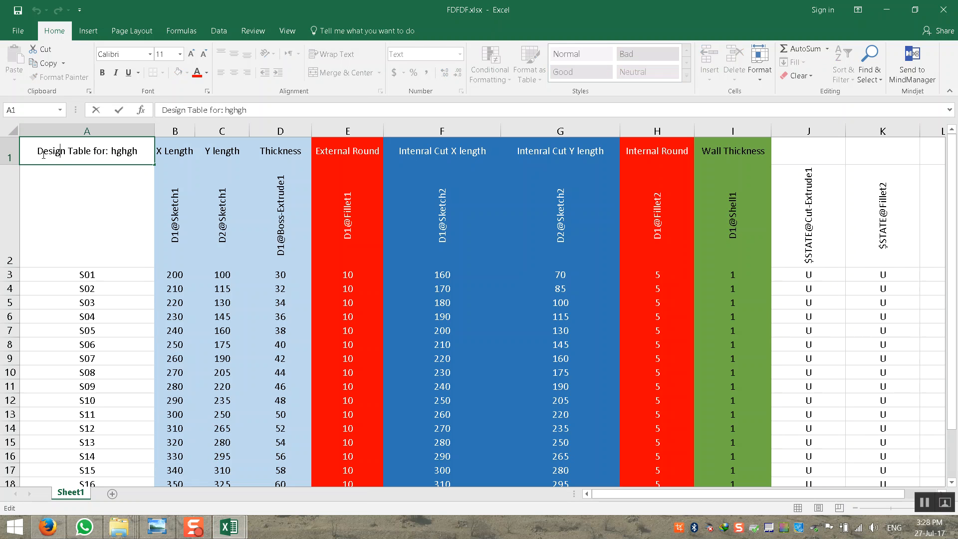
{"action": "left_click_drag", "start_coordinate": [22, 154], "coordinate": [105, 156]}
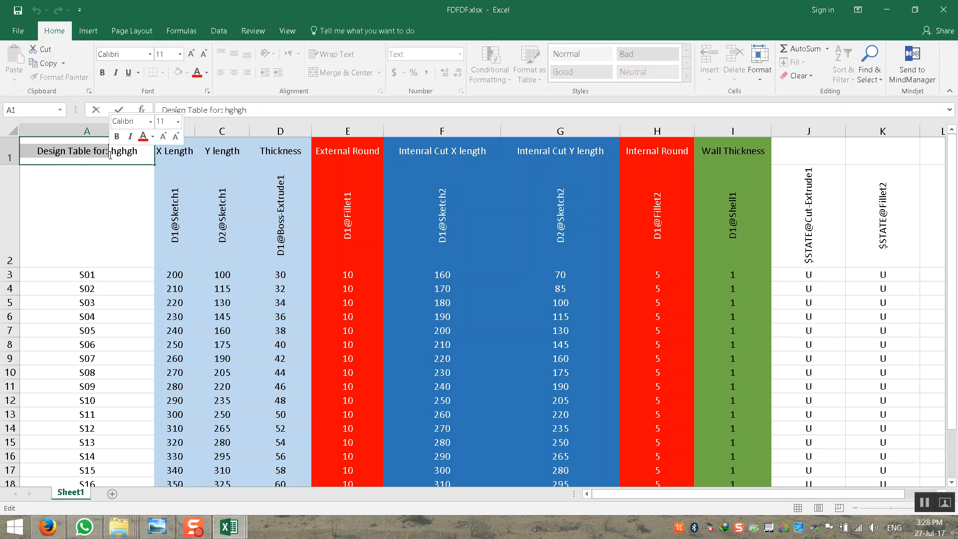
{"action": "key", "text": "BackSpace"}
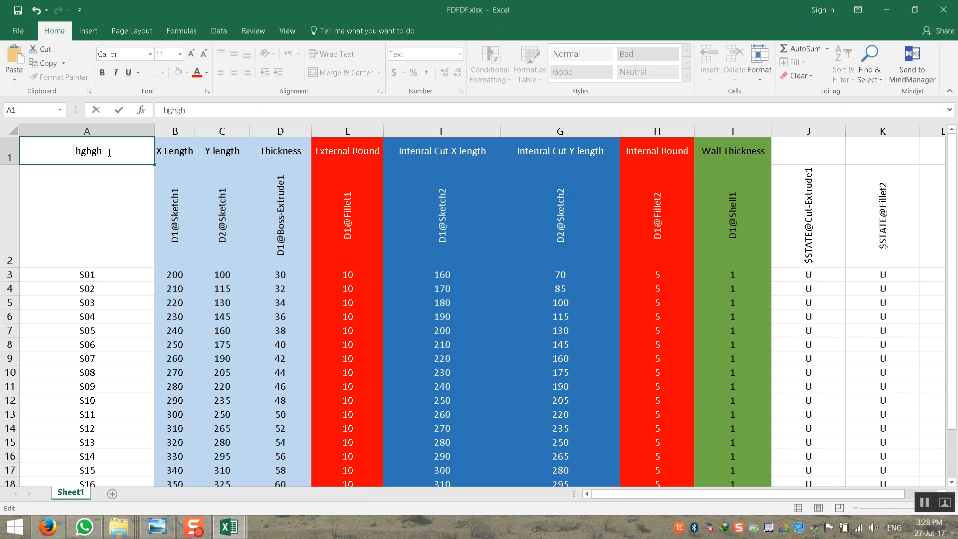
{"action": "key", "text": "ctrl+z"}
{"action": "key", "text": "ctrl+c"}
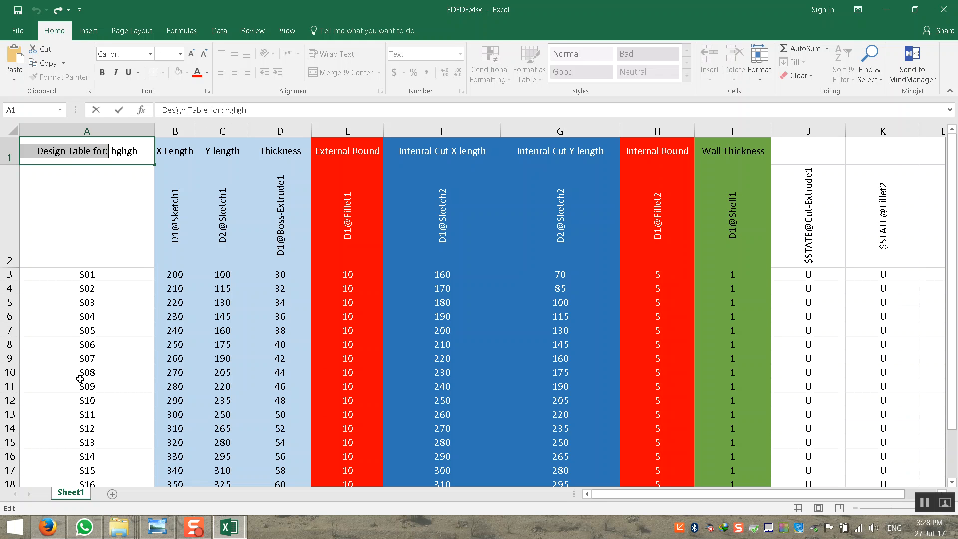
Switch to the Book1 workbook and paste the copied text "Design Table for:" into cell A1
{"action": "left_click", "coordinate": [229, 526]}
{"action": "left_click", "coordinate": [263, 496]}
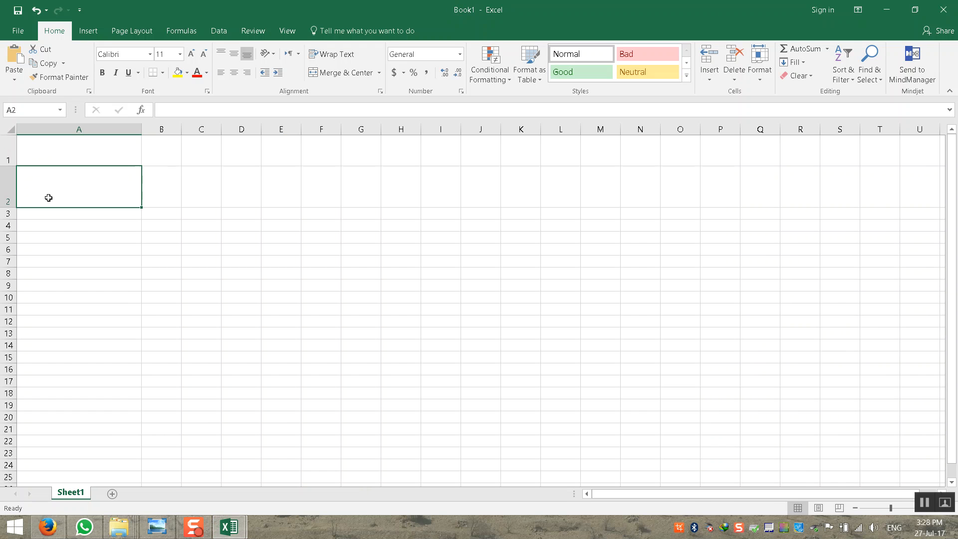
{"action": "left_click", "coordinate": [75, 152]}
{"action": "key", "text": "ctrl+v"}
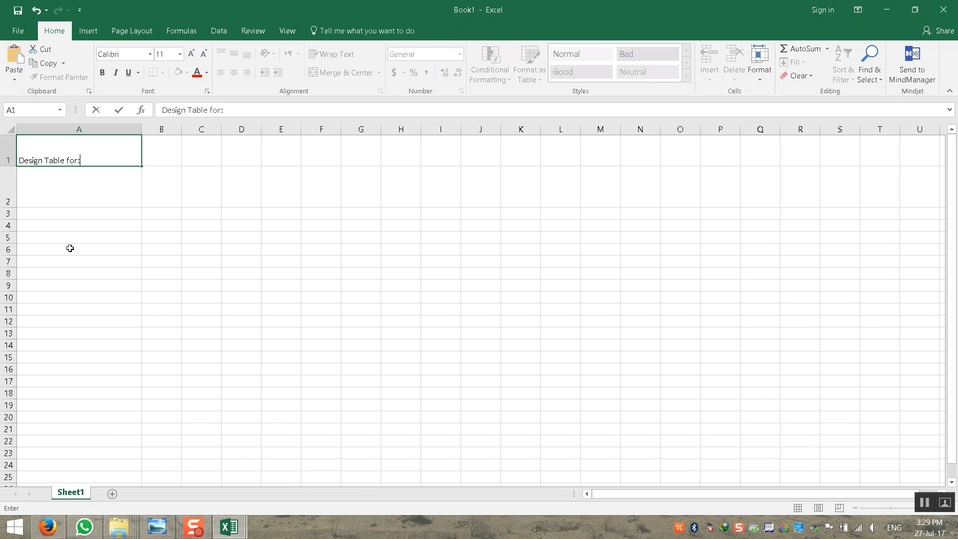
{"action": "left_click", "coordinate": [70, 247]}
Center the contents of all the sheet's cells both horizontally and vertically
{"action": "left_click", "coordinate": [9, 130]}
{"action": "left_click", "coordinate": [233, 71]}
{"action": "left_click", "coordinate": [233, 54]}
{"action": "left_click", "coordinate": [200, 213]}
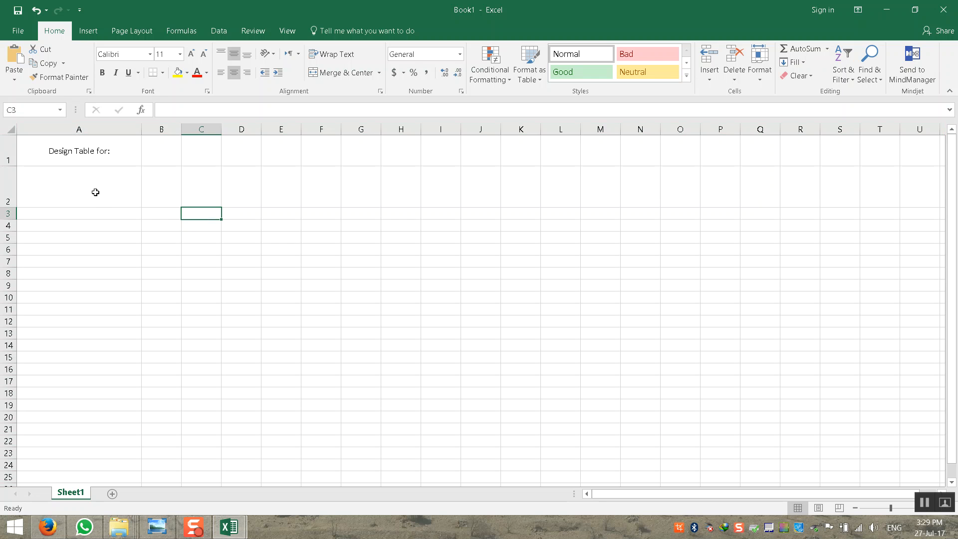
{"action": "left_click", "coordinate": [77, 150]}
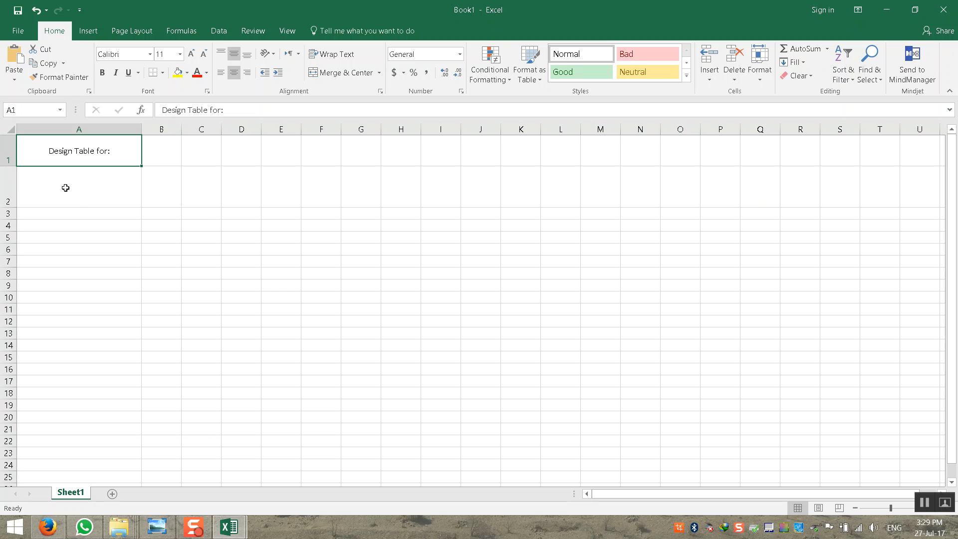
Widen column B to make room for the first dimension header
{"action": "left_click", "coordinate": [97, 193]}
{"action": "left_click_drag", "start_coordinate": [179, 132], "coordinate": [214, 131]}
{"action": "left_click", "coordinate": [195, 192]}
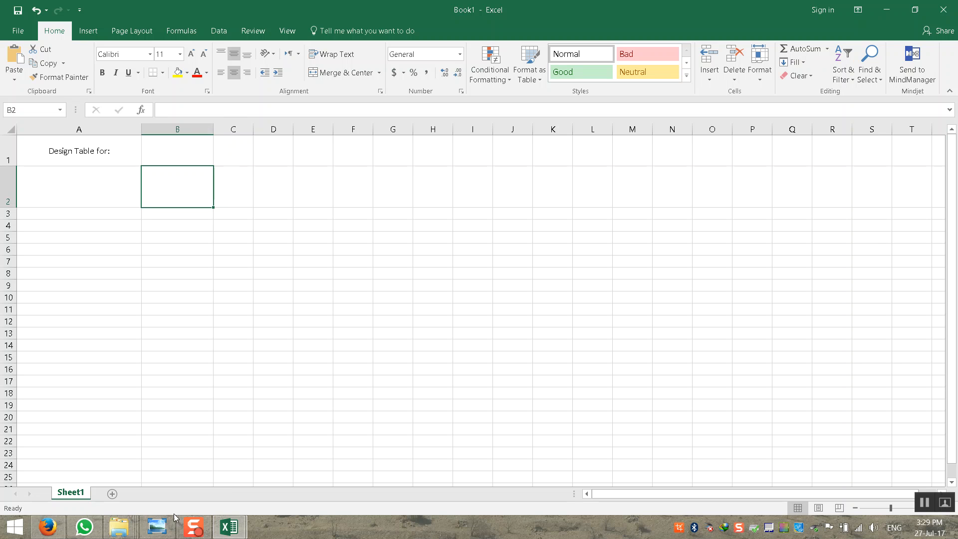
Examine the vertical dimension names in row 2 of FDFDF.xlsx, from column B onward, and return to Book1
{"action": "mouse_move", "coordinate": [229, 526]}
{"action": "left_click", "coordinate": [159, 464]}
{"action": "left_click", "coordinate": [172, 237]}
{"action": "left_click", "coordinate": [229, 230]}
{"action": "left_click", "coordinate": [282, 231]}
{"action": "left_click", "coordinate": [332, 231]}
{"action": "left_click", "coordinate": [184, 231]}
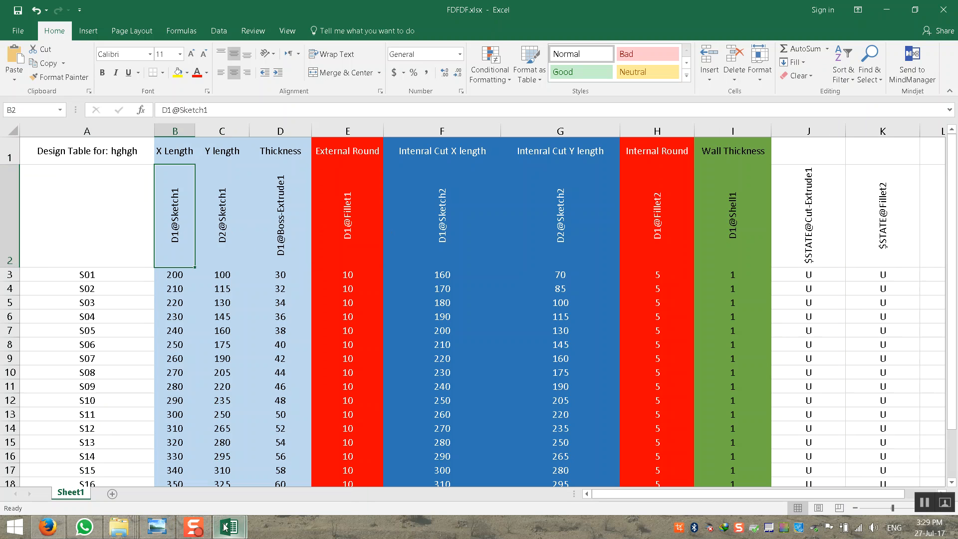
{"action": "left_click", "coordinate": [222, 215]}
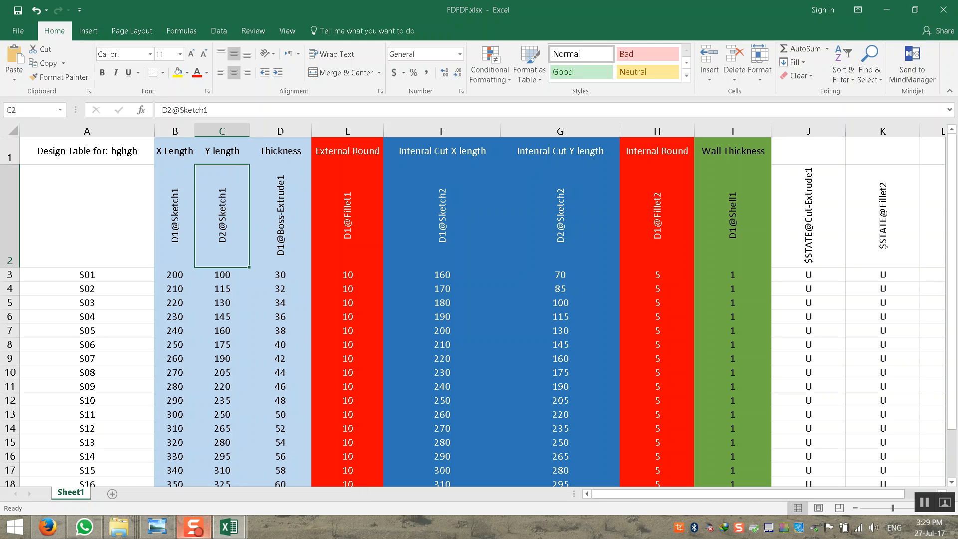
{"action": "mouse_move", "coordinate": [229, 526]}
{"action": "left_click", "coordinate": [274, 504]}
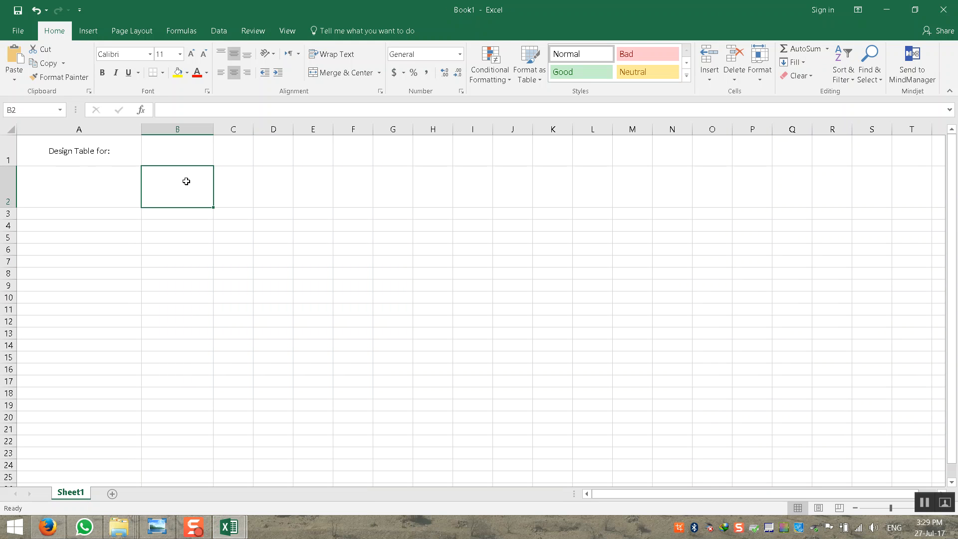
Set the text orientation of the whole of row 2 to 90 degrees
{"action": "left_click", "coordinate": [9, 184]}
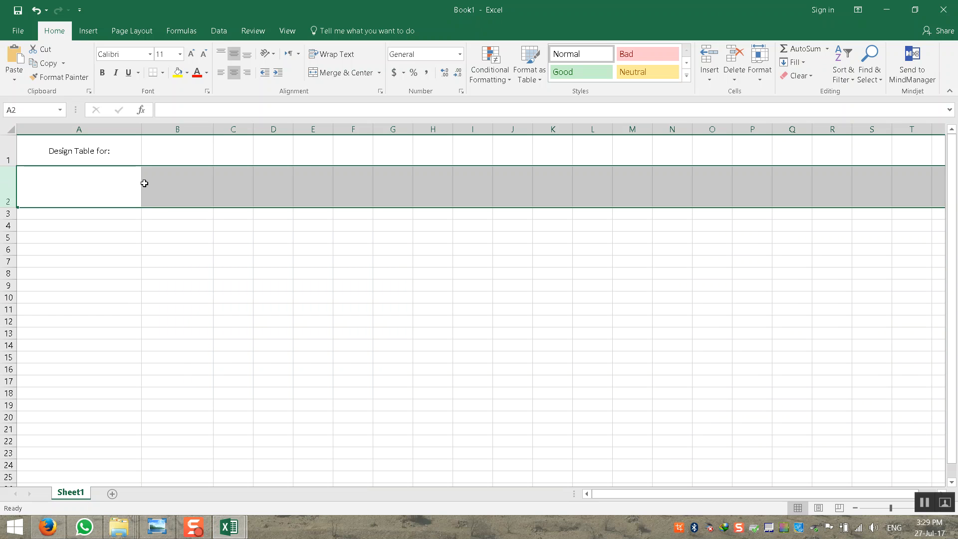
{"action": "right_click", "coordinate": [160, 184]}
{"action": "left_click", "coordinate": [219, 315]}
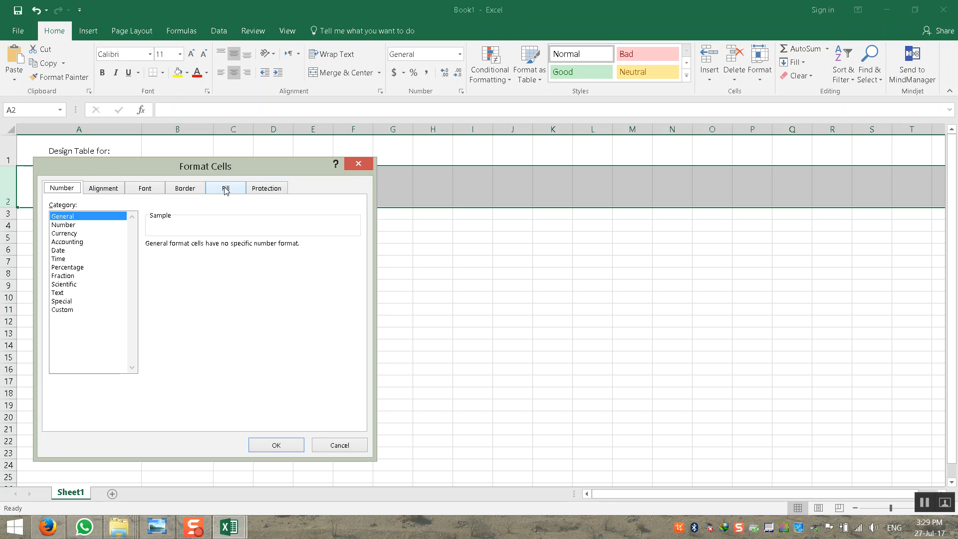
{"action": "left_click", "coordinate": [174, 191]}
{"action": "left_click", "coordinate": [139, 194]}
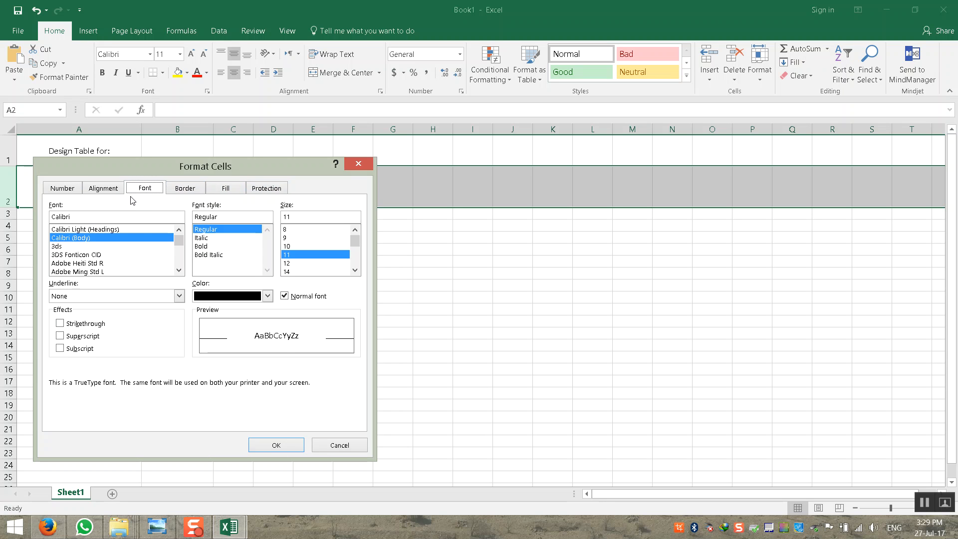
{"action": "left_click", "coordinate": [111, 189]}
{"action": "left_click", "coordinate": [311, 219]}
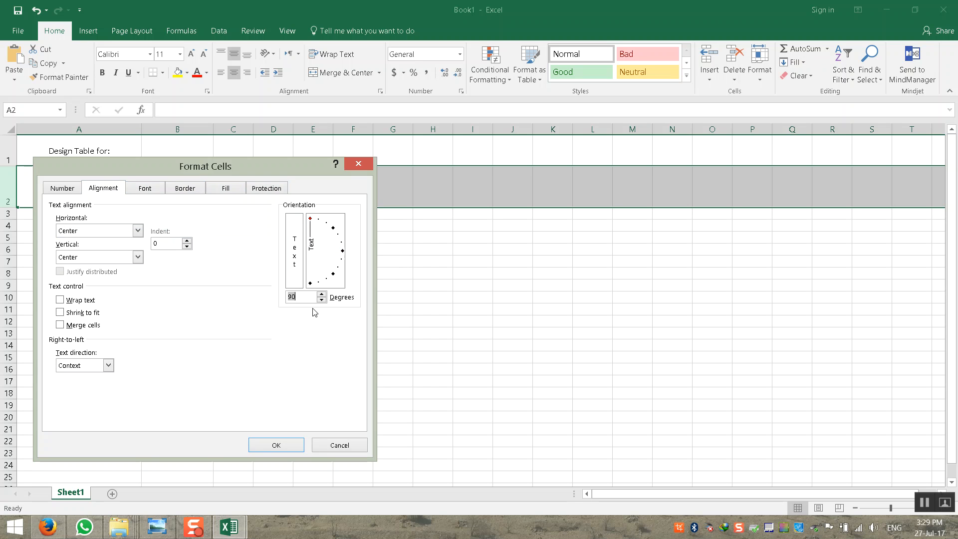
{"action": "left_click", "coordinate": [277, 445]}
{"action": "left_click", "coordinate": [226, 324]}
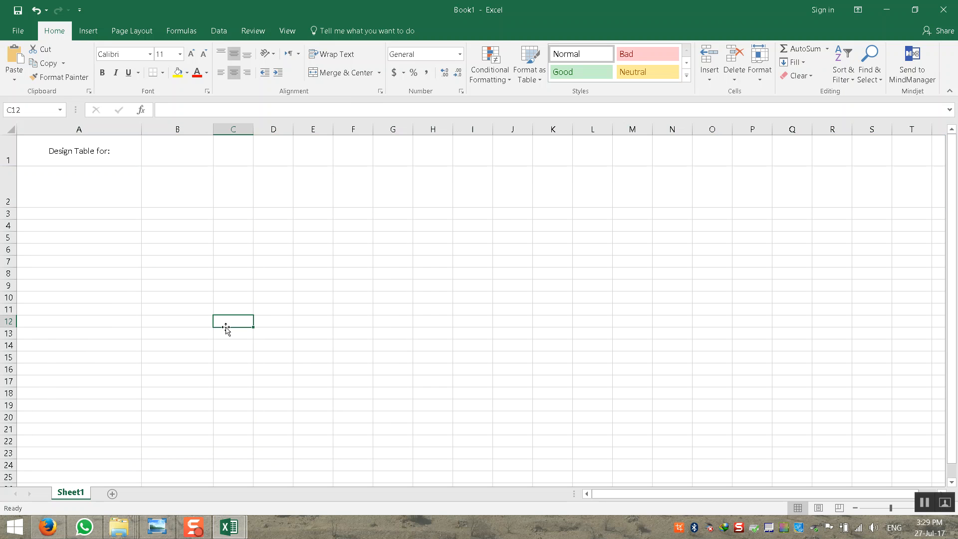
Try out row 2's text orientation with the dummy text "fdfdsf" in cell B2, and clear the cell again
{"action": "left_click", "coordinate": [179, 196]}
{"action": "type", "text": "sdfdsf"}
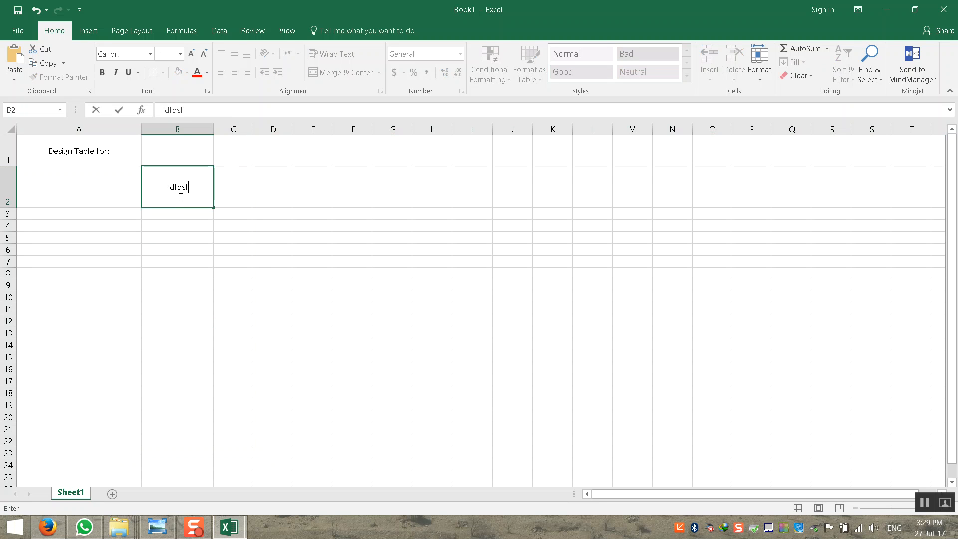
{"action": "key", "text": "Return"}
{"action": "left_click", "coordinate": [179, 196]}
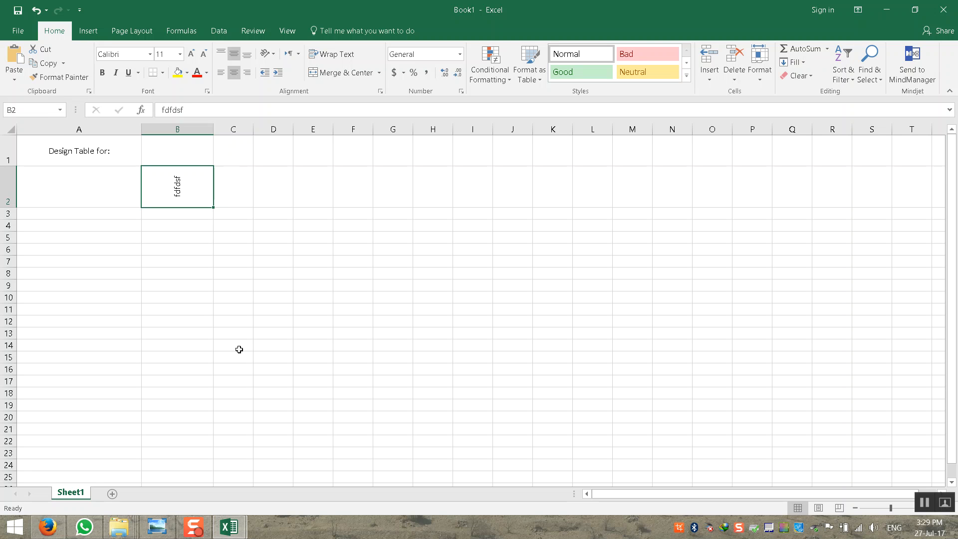
{"action": "key", "text": "Delete"}
Check the defined name of cell A2 in FDFDF.xlsx and return to Book1
{"action": "left_click", "coordinate": [100, 196]}
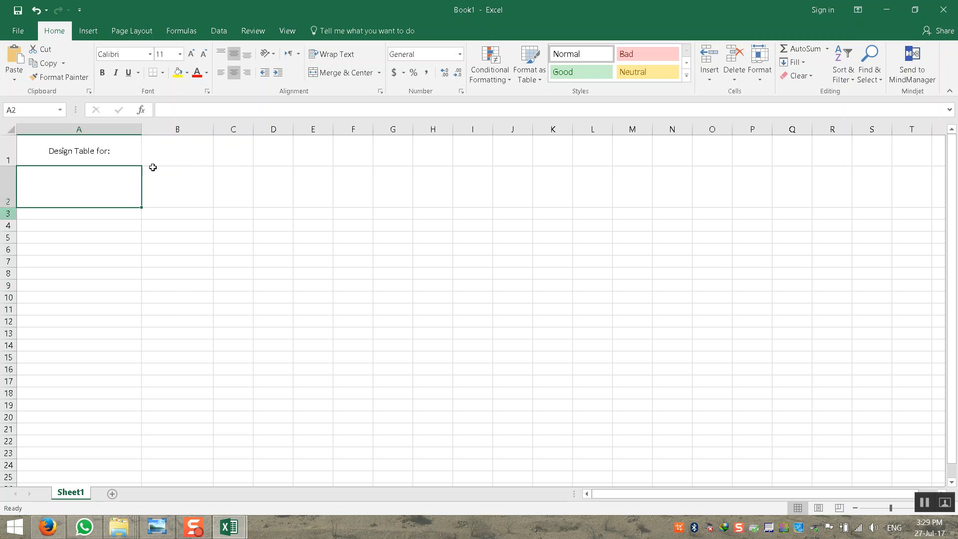
{"action": "mouse_move", "coordinate": [229, 526]}
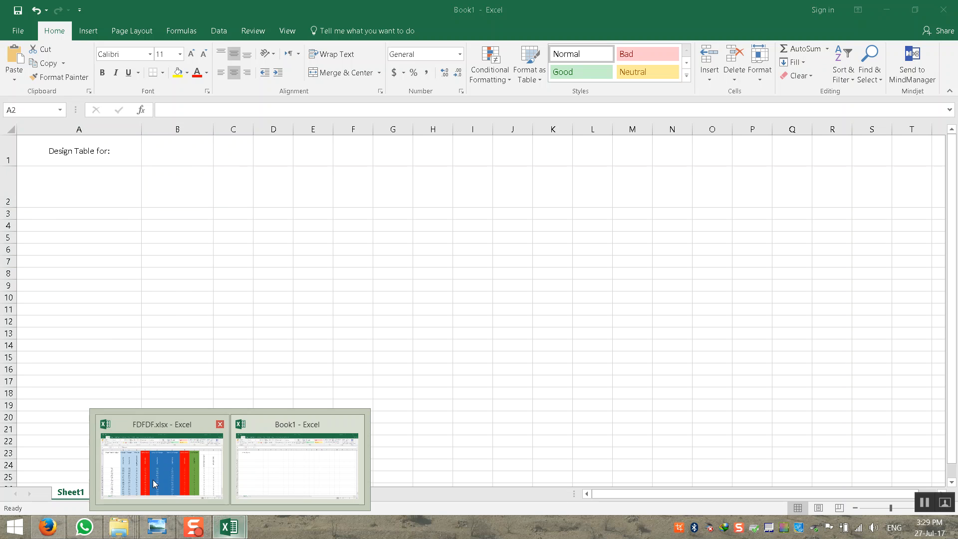
{"action": "left_click", "coordinate": [143, 481]}
{"action": "left_click", "coordinate": [66, 240]}
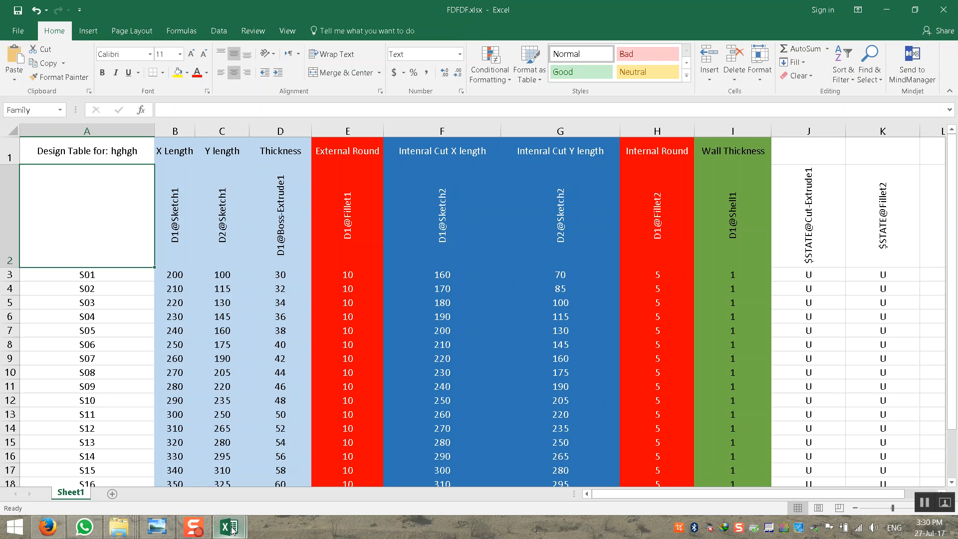
{"action": "mouse_move", "coordinate": [228, 526]}
{"action": "left_click", "coordinate": [299, 464]}
Assign the defined name "Family" to the empty cell A2 in Book1
{"action": "left_click", "coordinate": [73, 298]}
{"action": "left_click", "coordinate": [60, 179]}
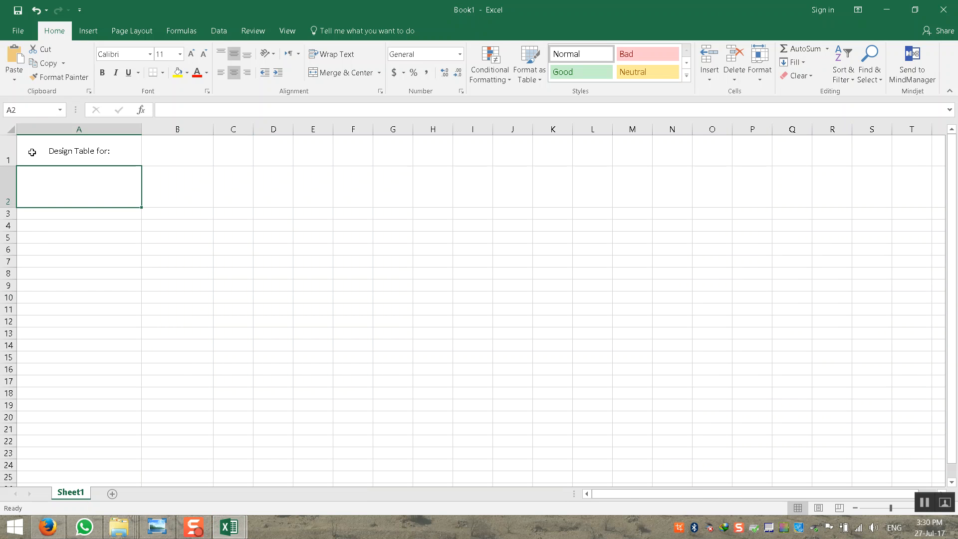
{"action": "left_click", "coordinate": [6, 110]}
{"action": "type", "text": "Family"}
{"action": "left_click", "coordinate": [62, 248]}
{"action": "left_click", "coordinate": [81, 178]}
{"action": "left_click", "coordinate": [184, 311]}
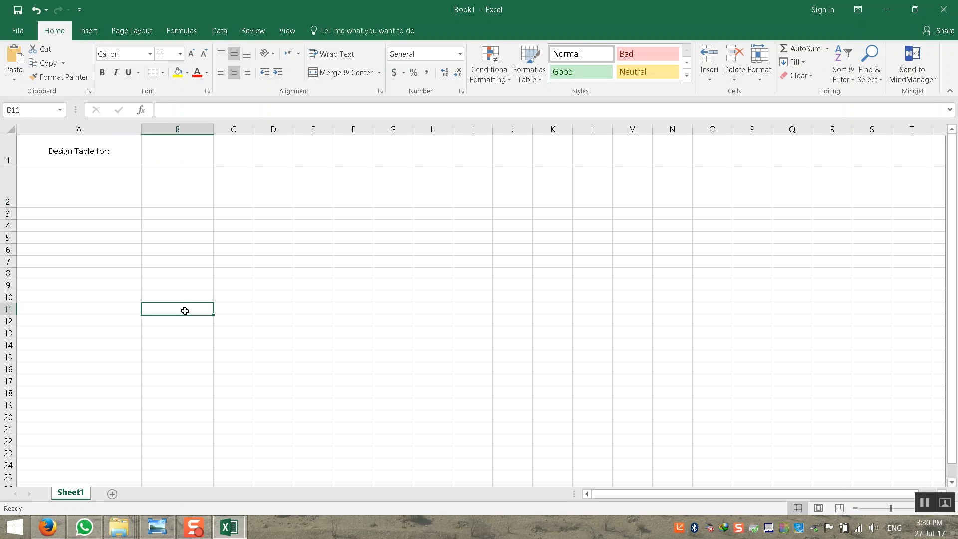
Close the FDFDF.xlsx workbook without saving its changes and select the Family cell in Book1
{"action": "left_click", "coordinate": [167, 479]}
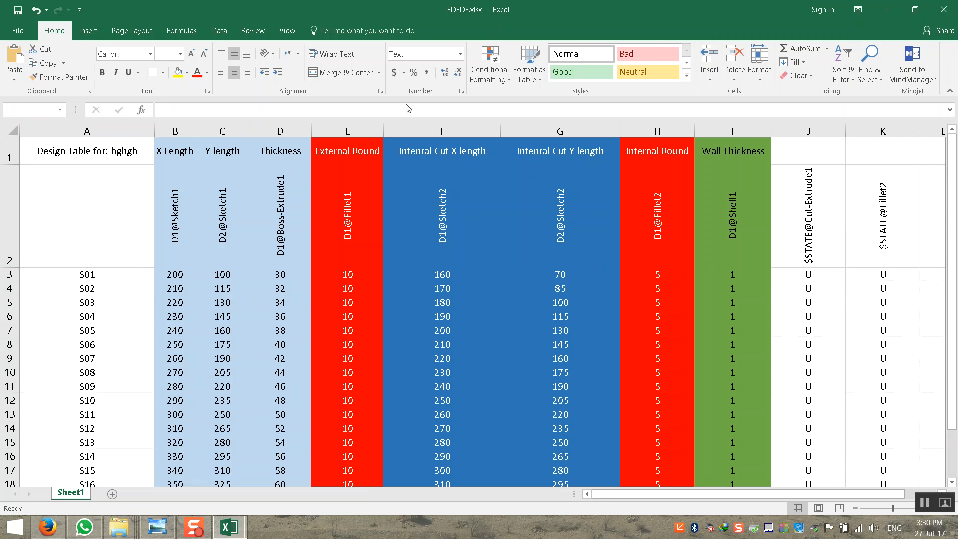
{"action": "left_click", "coordinate": [944, 11]}
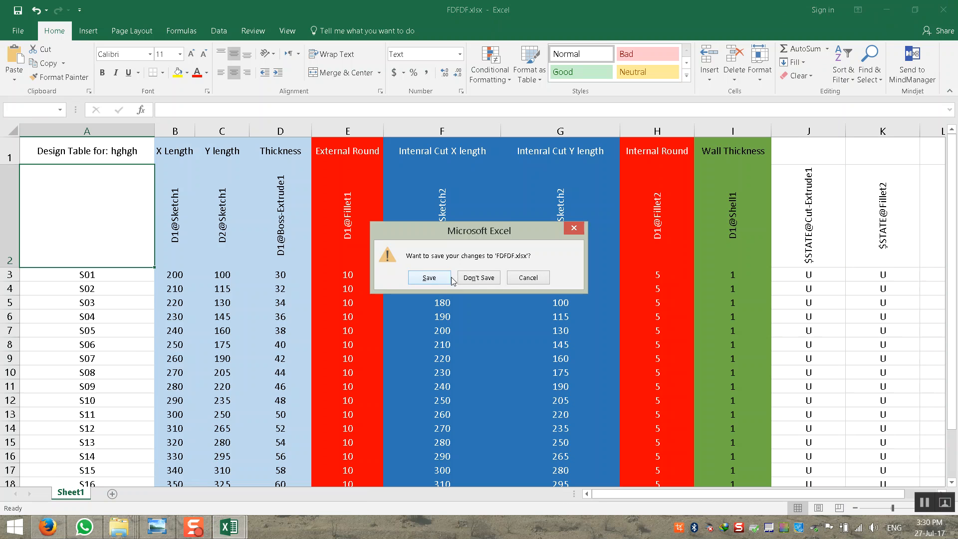
{"action": "left_click", "coordinate": [477, 278]}
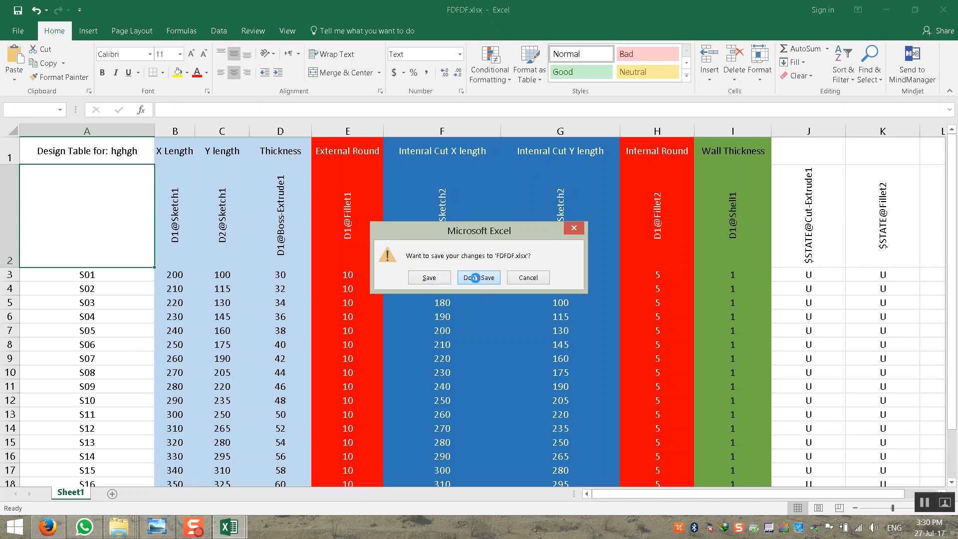
{"action": "left_click", "coordinate": [296, 357]}
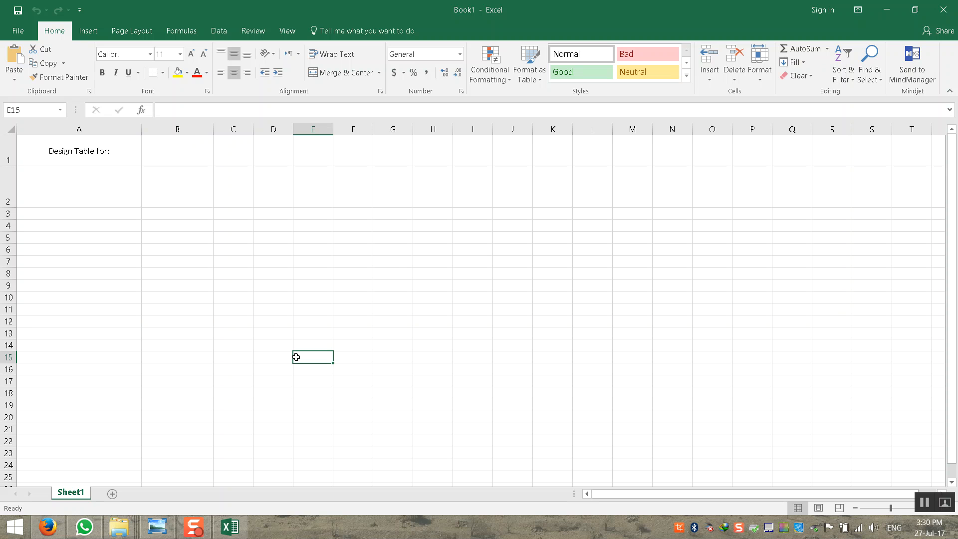
{"action": "left_click", "coordinate": [231, 281]}
{"action": "left_click", "coordinate": [138, 194]}
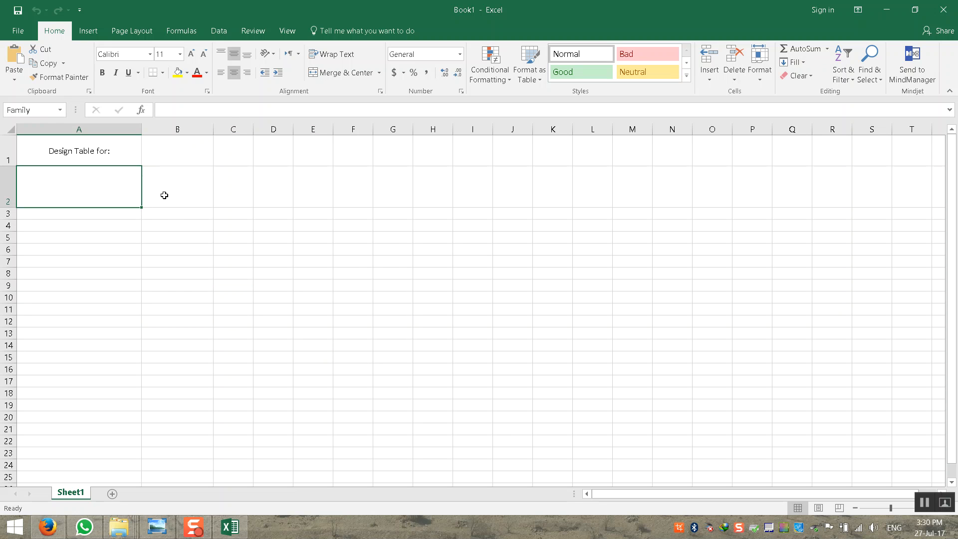
Enter the dimension name D1@LAYOUT in cell B2 and increase row 2's height to fit the full text
{"action": "left_click", "coordinate": [177, 189]}
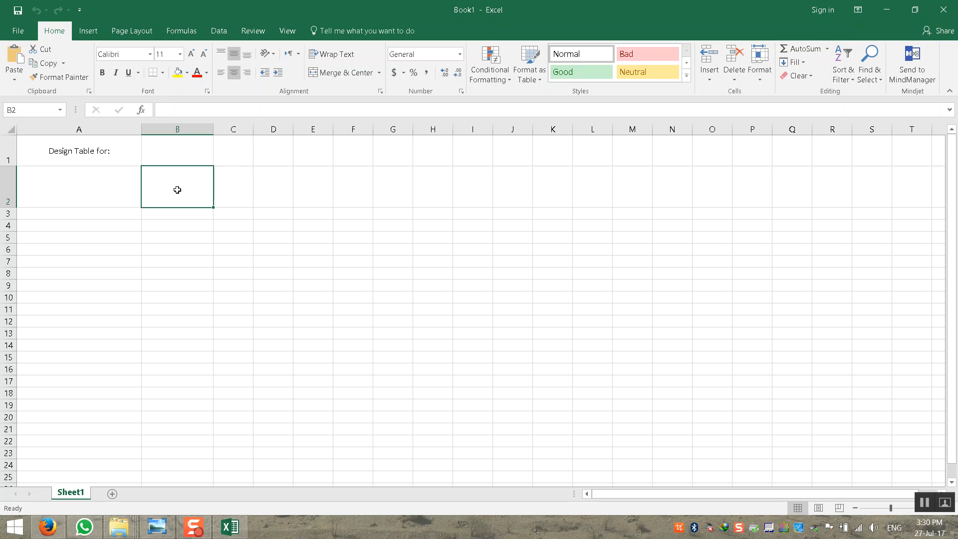
{"action": "type", "text": "D"}
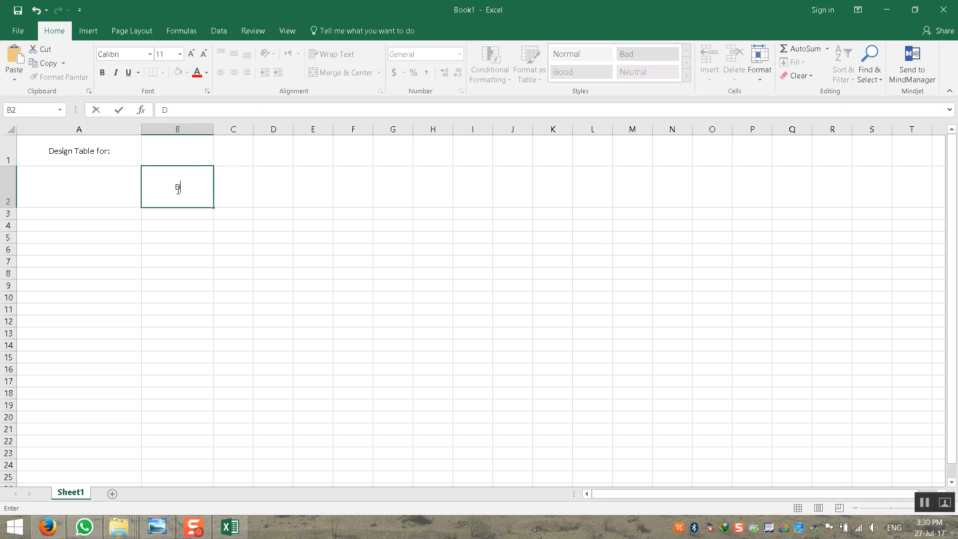
{"action": "type", "text": "1@LAYOUT"}
{"action": "key", "text": "Return"}
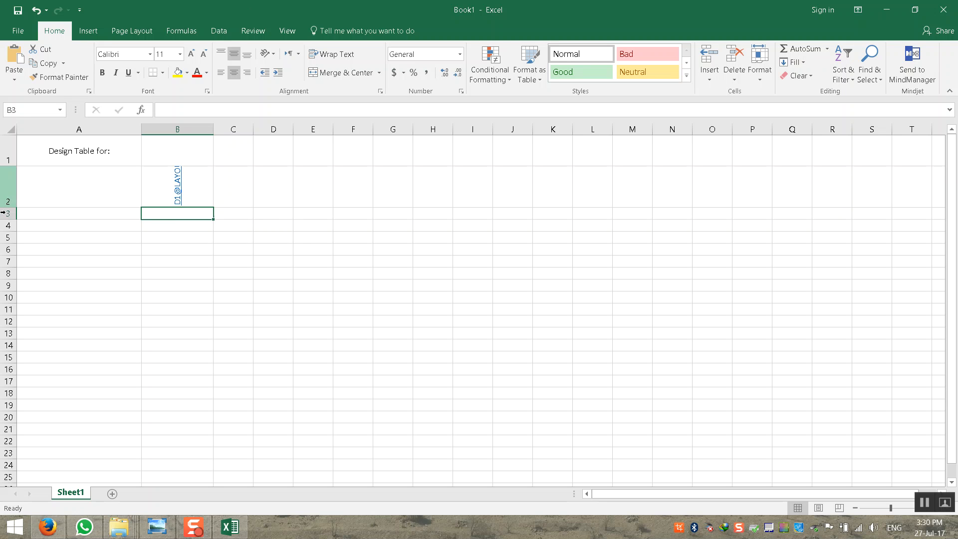
{"action": "left_click_drag", "start_coordinate": [8, 207], "coordinate": [8, 251]}
{"action": "left_click", "coordinate": [71, 302]}
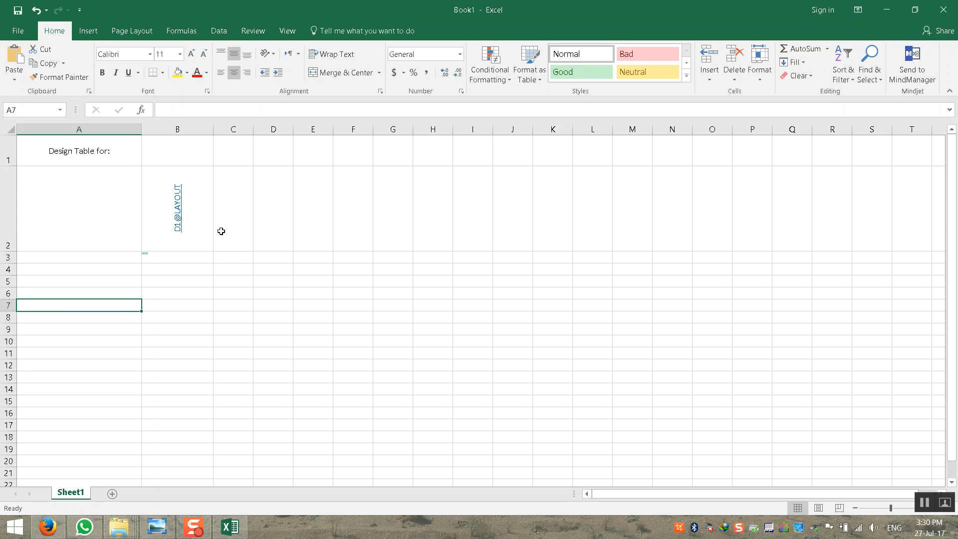
Enter the dimension name D2@Layout in cell C2
{"action": "left_click", "coordinate": [237, 224]}
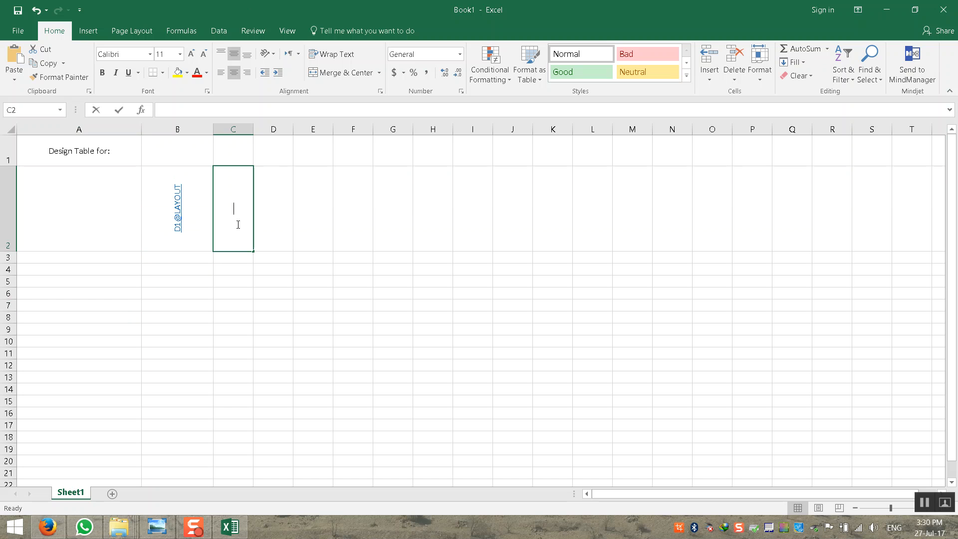
{"action": "type", "text": "D2@"}
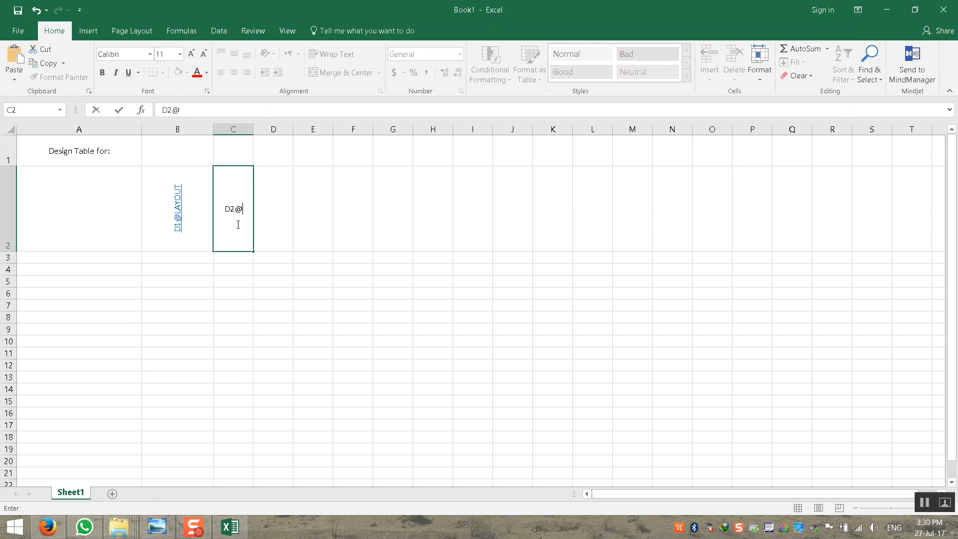
{"action": "type", "text": "Layout"}
{"action": "key", "text": "Return"}
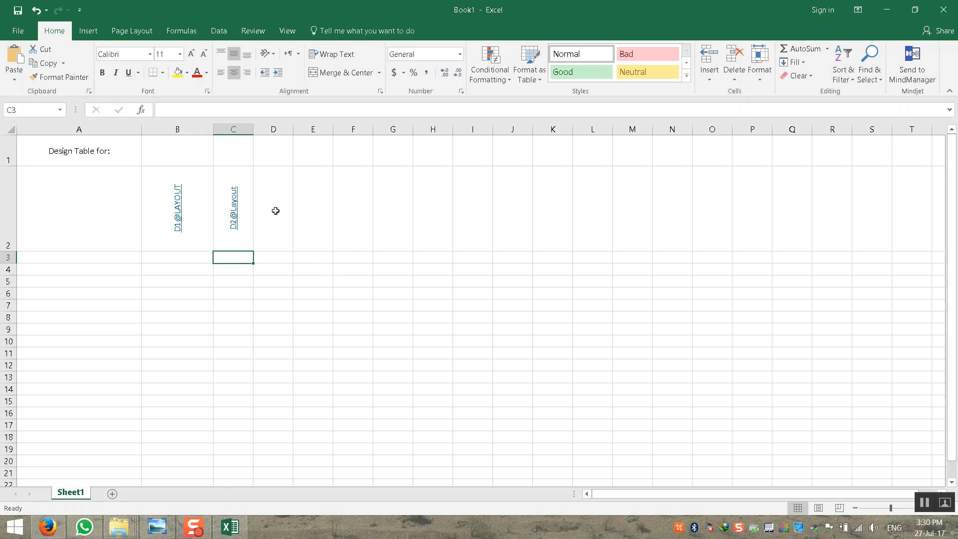
Enter the dimension name D1@thickness in cell D2
{"action": "left_click", "coordinate": [275, 211]}
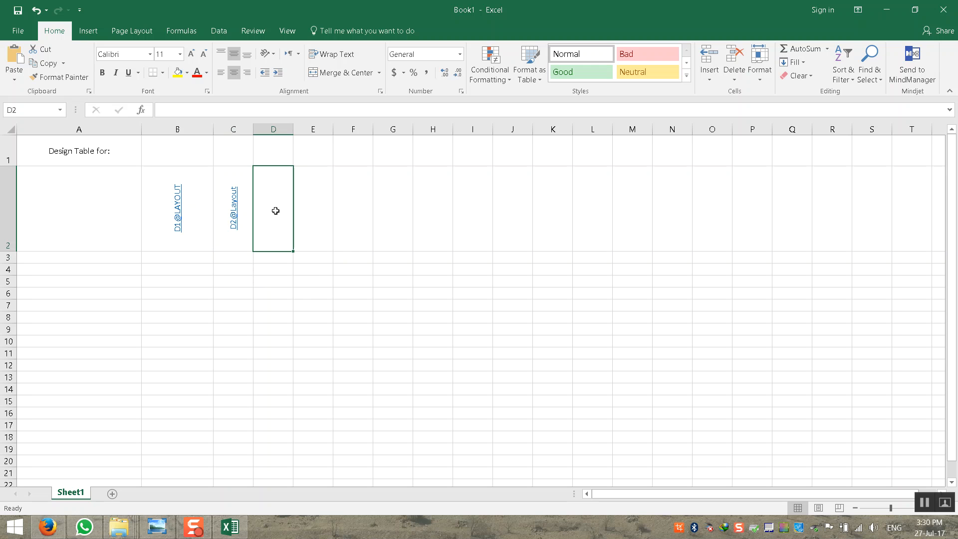
{"action": "type", "text": "D1@thickness"}
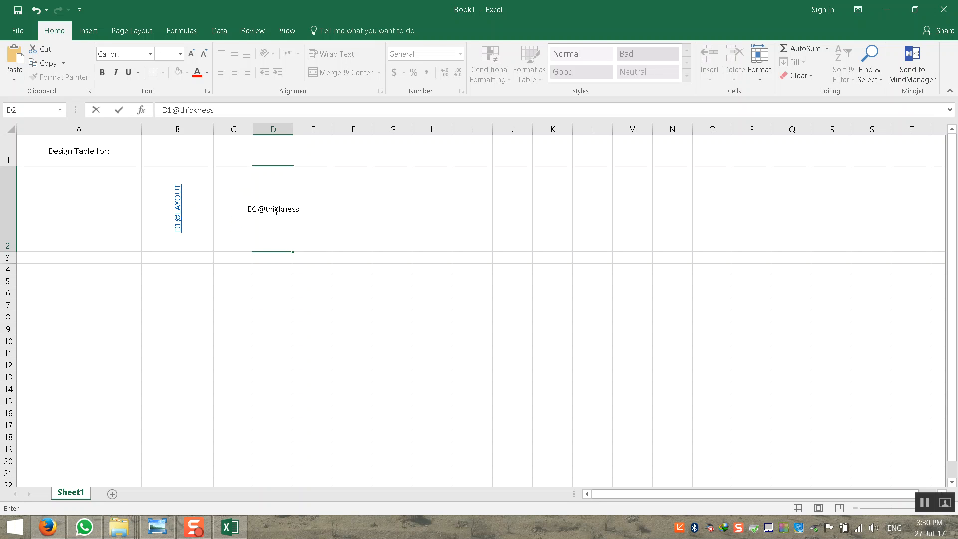
{"action": "key", "text": "Return"}
{"action": "left_click", "coordinate": [205, 315]}
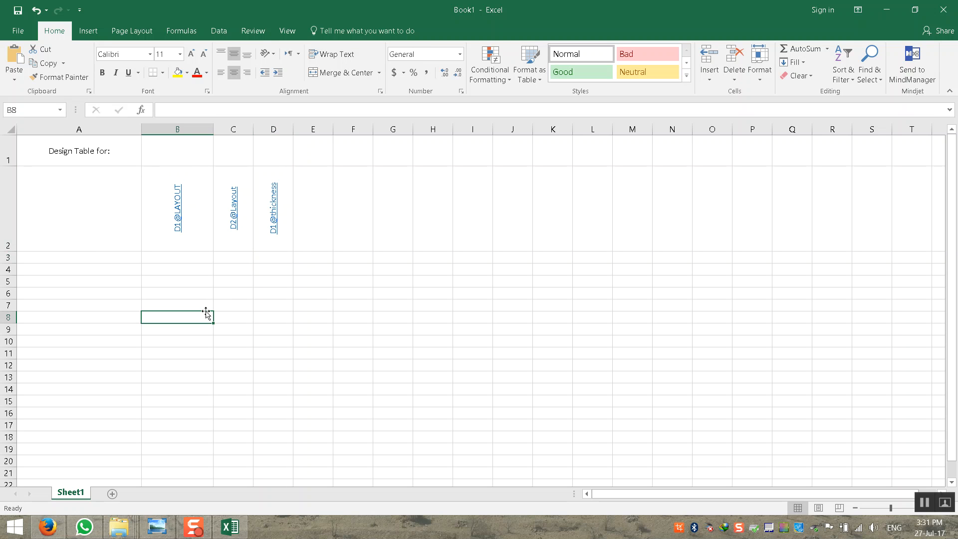
Widen column D slightly and enter the configuration name F01 in cell A3
{"action": "left_click_drag", "start_coordinate": [294, 130], "coordinate": [301, 131]}
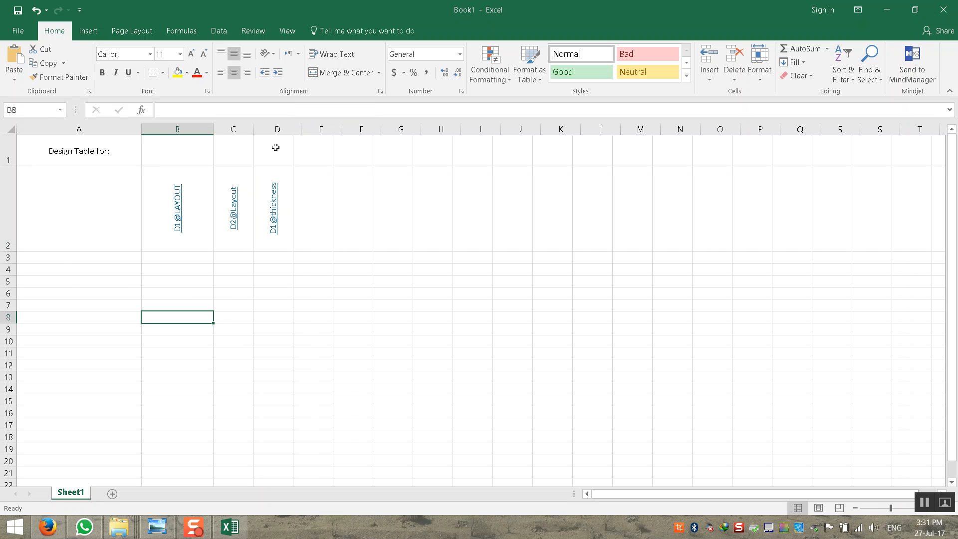
{"action": "left_click", "coordinate": [68, 260]}
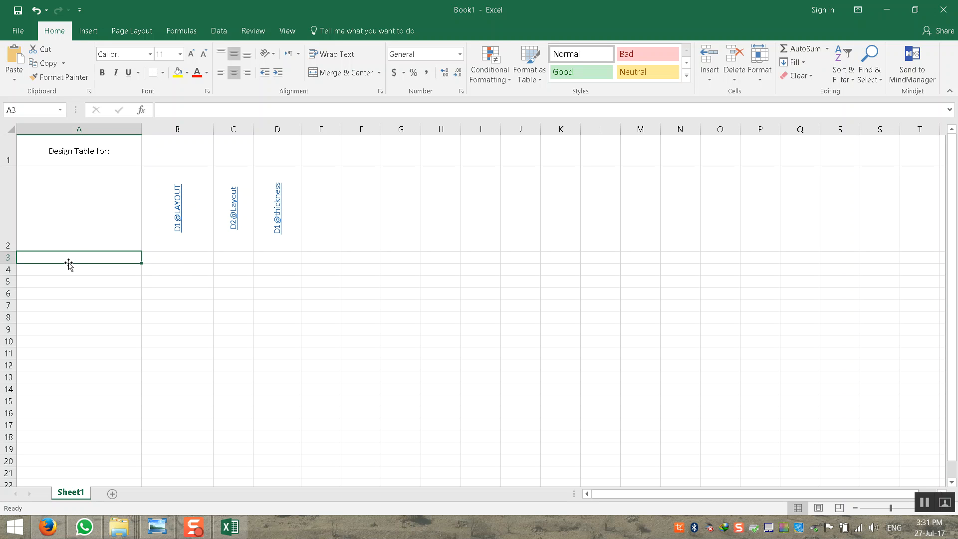
{"action": "type", "text": "F01"}
{"action": "key", "text": "Return"}
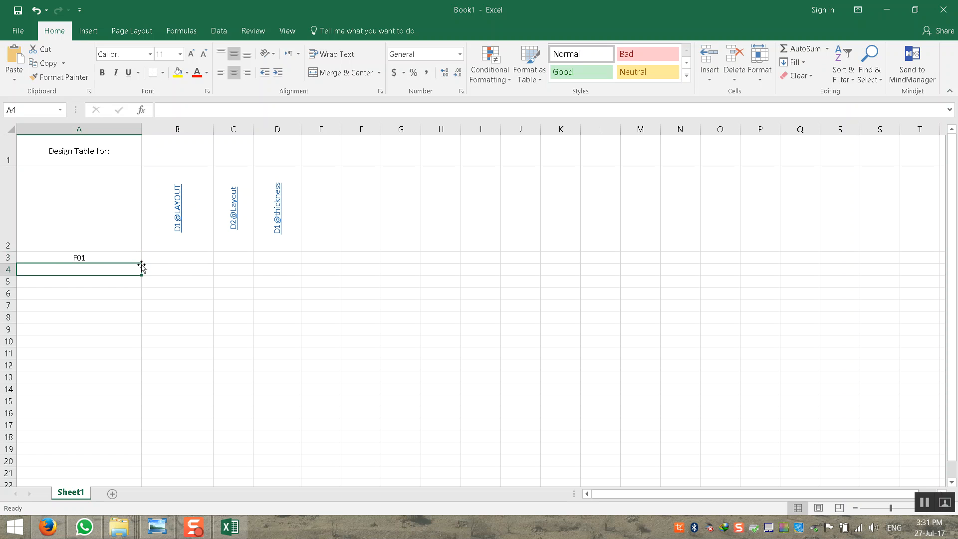
Fill in the F01 row with 150 for D1@LAYOUT, 80 for D2@Layout and 20 for D1@thickness
{"action": "left_click", "coordinate": [156, 259]}
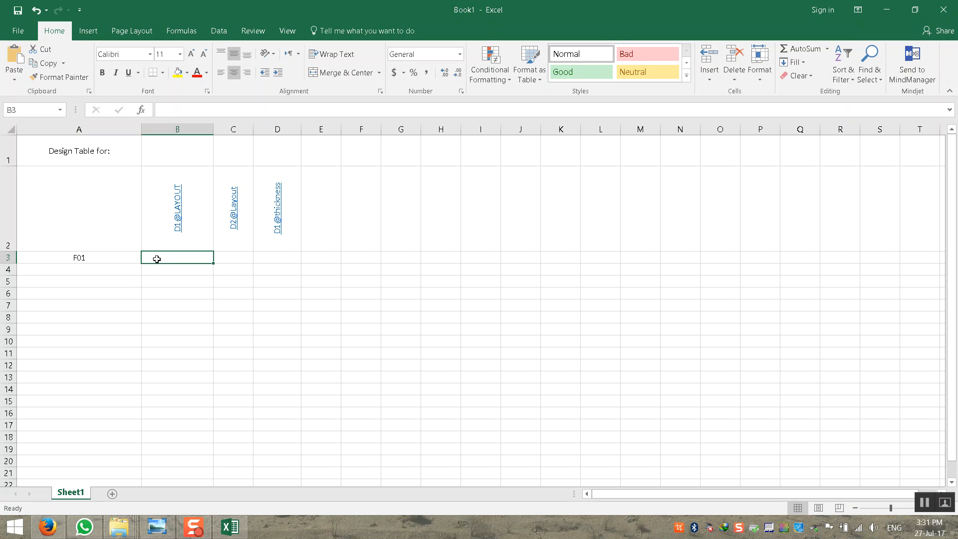
{"action": "type", "text": "150"}
{"action": "key", "text": "Return"}
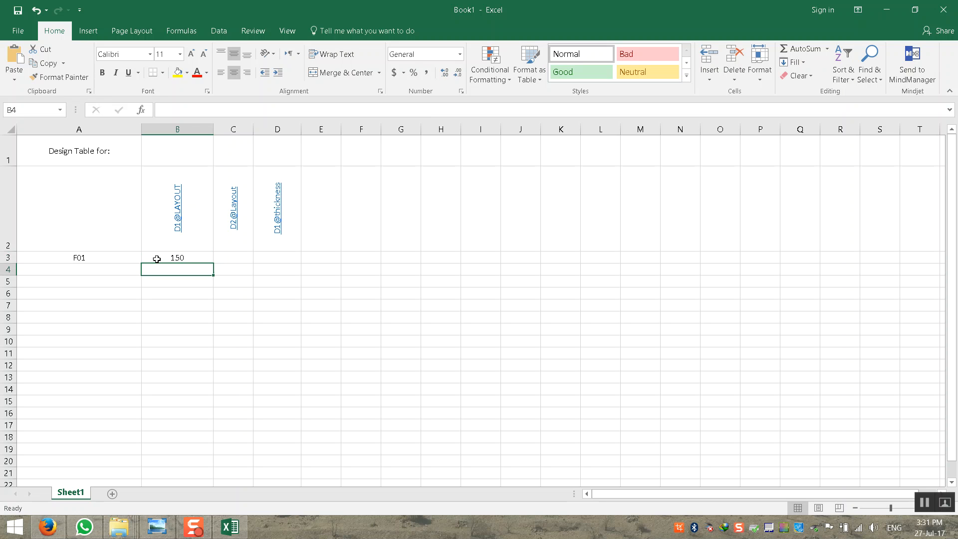
{"action": "key", "text": "Up"}
{"action": "key", "text": "Right"}
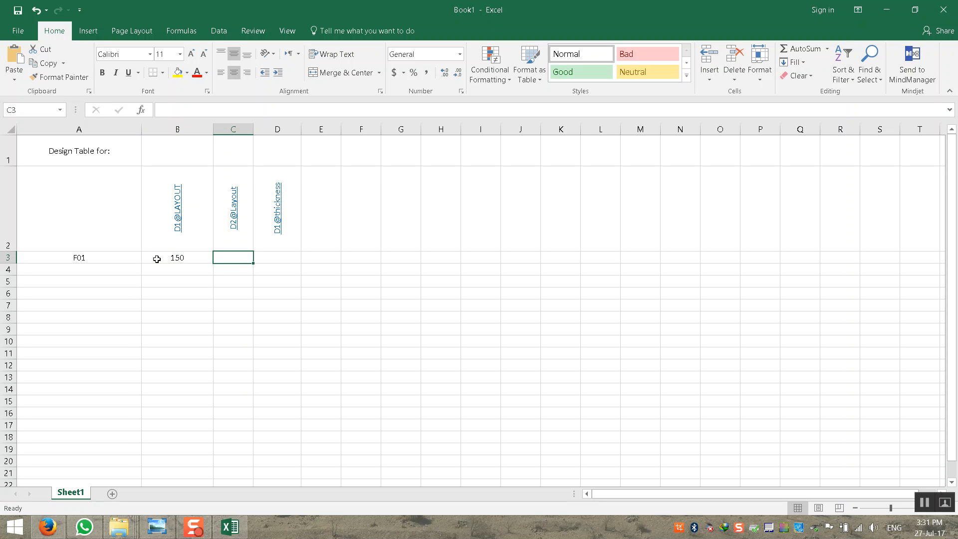
{"action": "type", "text": "1"}
{"action": "key", "text": "BackSpace"}
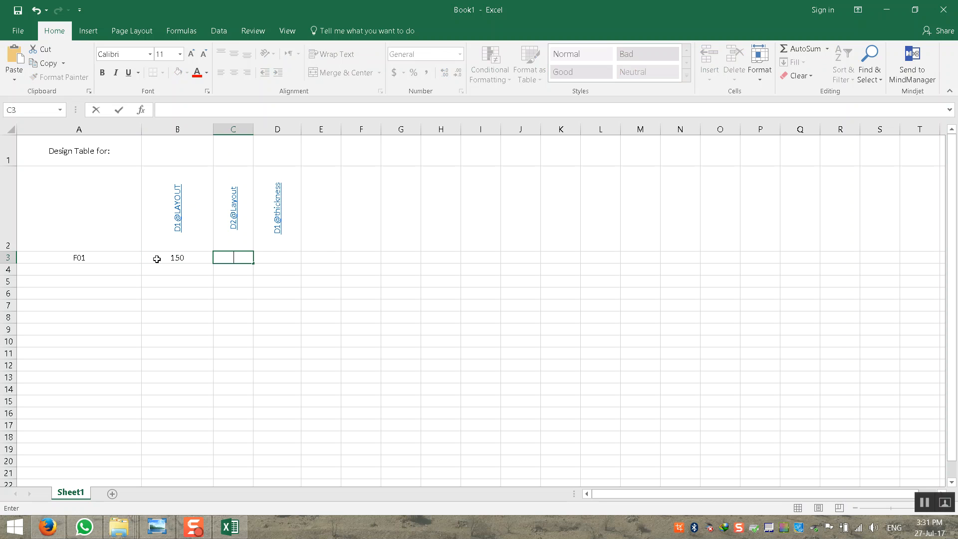
{"action": "type", "text": "80"}
{"action": "key", "text": "Return"}
{"action": "key", "text": "Up"}
{"action": "key", "text": "Right"}
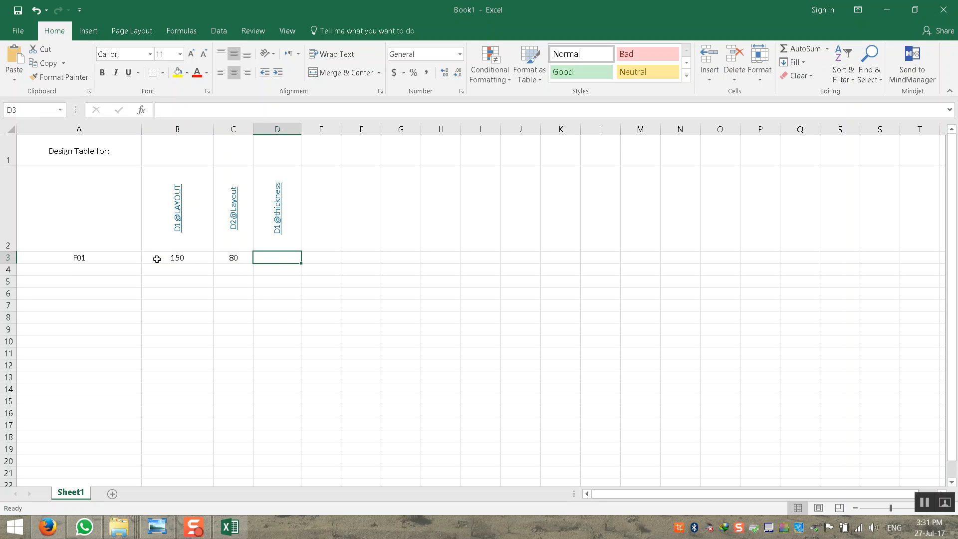
{"action": "type", "text": "20"}
{"action": "key", "text": "Return"}
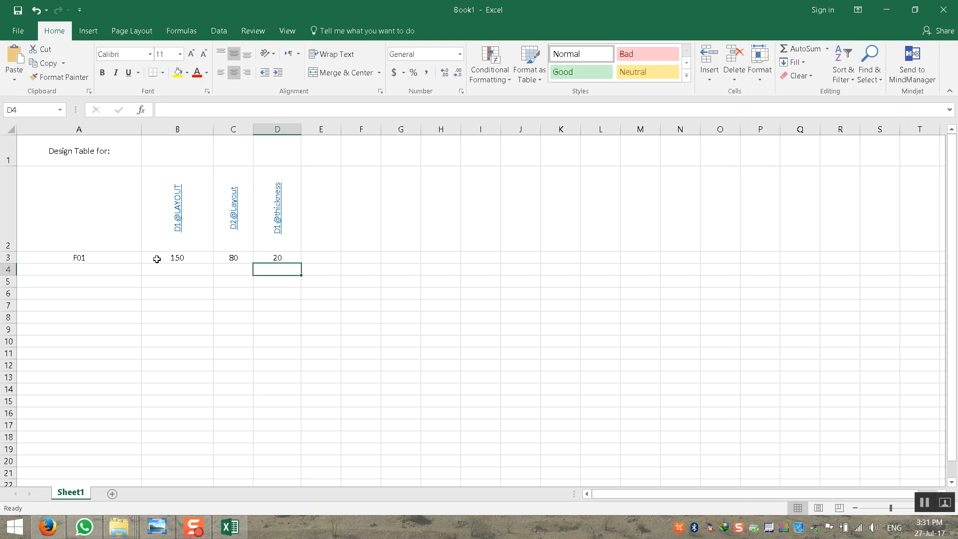
Save the workbook as Design Table in the Desktop's New folder (2) and close it
{"action": "key", "text": "ctrl+s"}
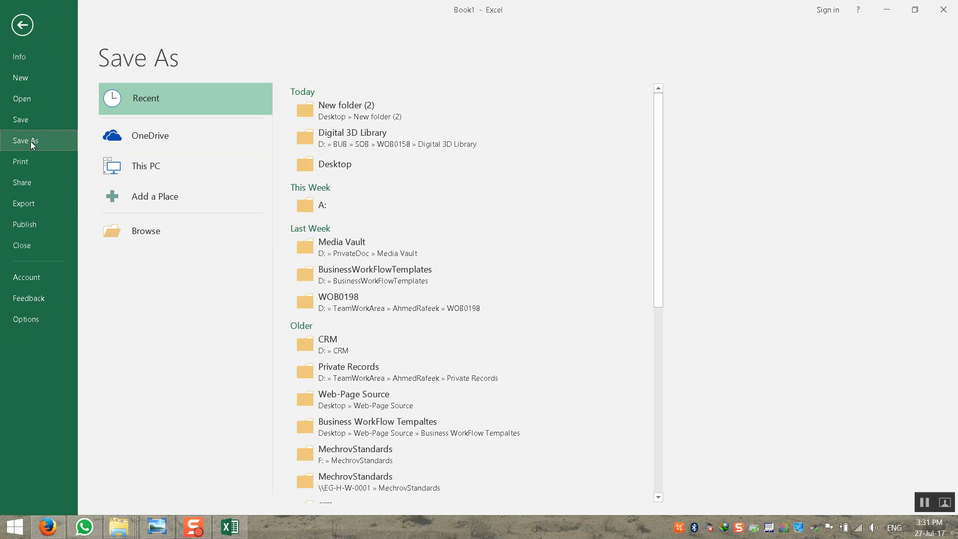
{"action": "left_click", "coordinate": [141, 233]}
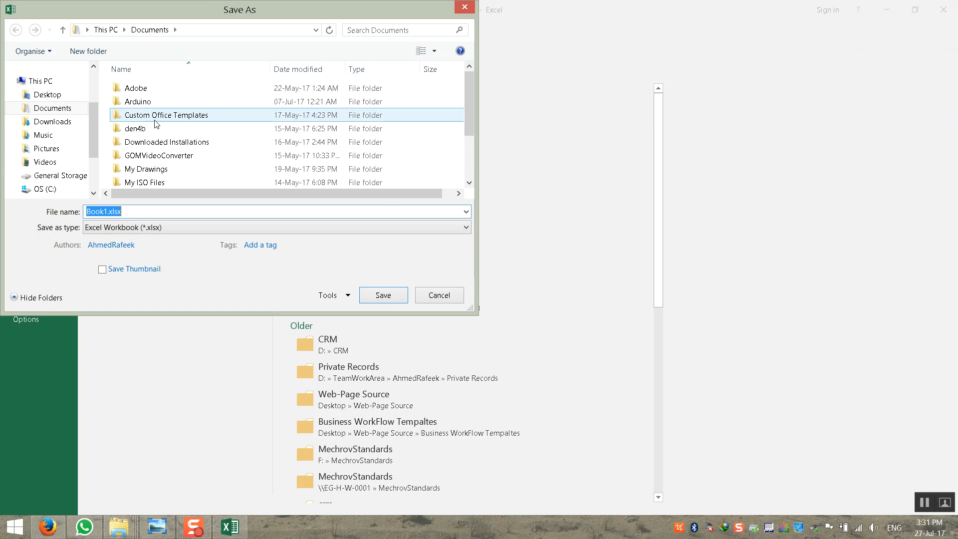
{"action": "left_click", "coordinate": [50, 95]}
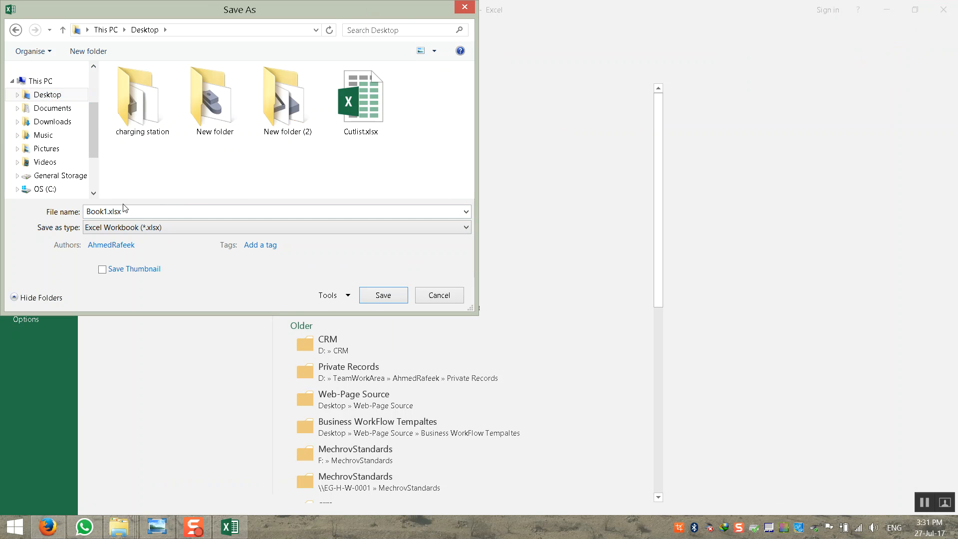
{"action": "left_click", "coordinate": [161, 211]}
{"action": "double_click", "coordinate": [285, 121]}
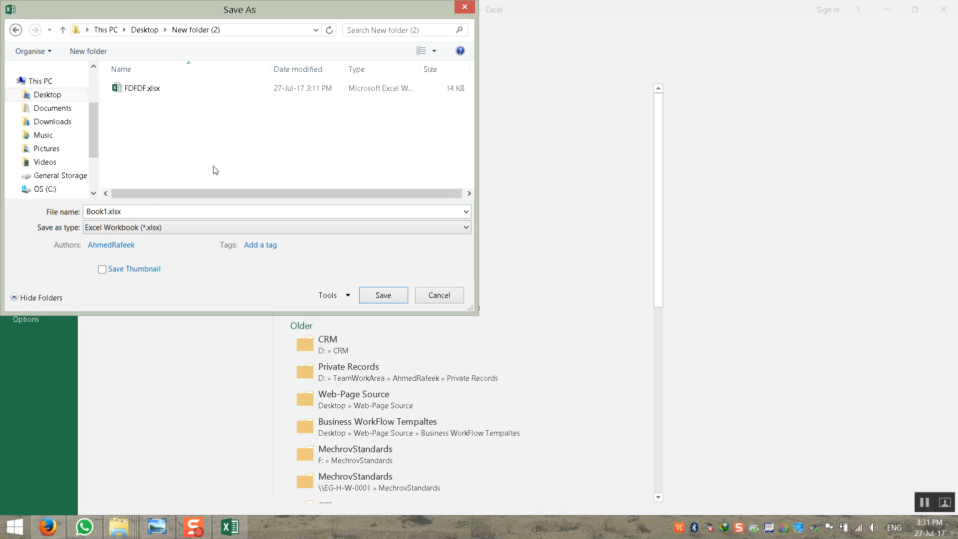
{"action": "left_click", "coordinate": [143, 211]}
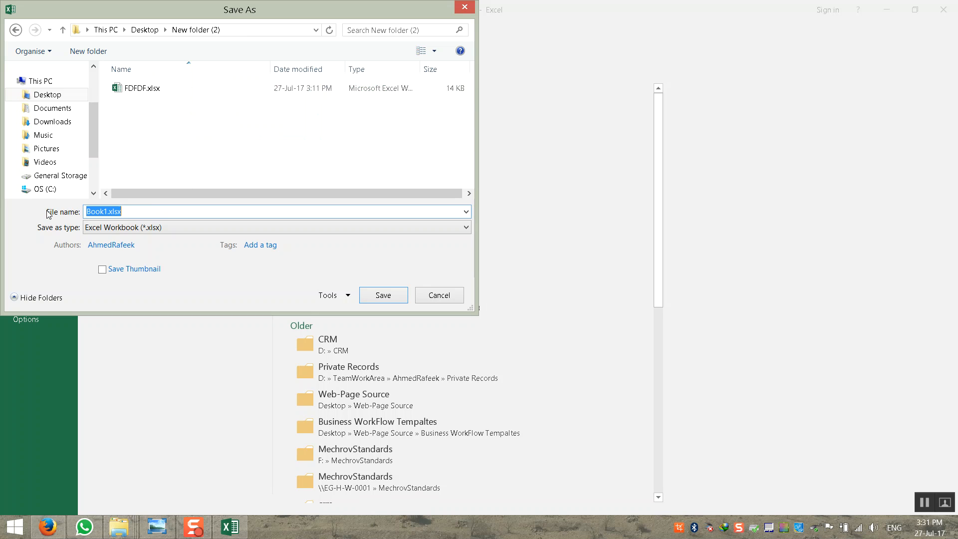
{"action": "type", "text": "Design Table"}
{"action": "key", "text": "Return"}
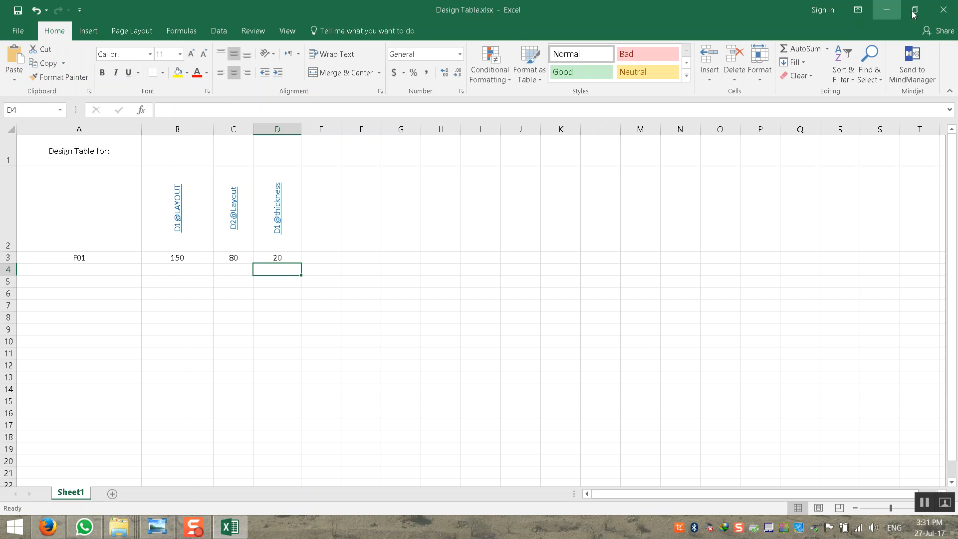
{"action": "left_click", "coordinate": [942, 9]}
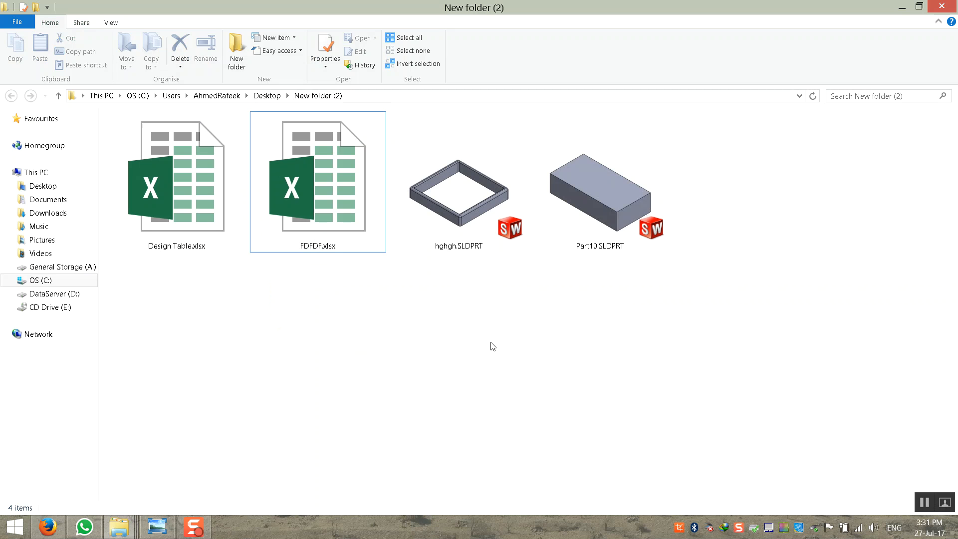
Open Part10.SLDPRT in SOLIDWORKS and show its list of configurations
{"action": "double_click", "coordinate": [574, 235]}
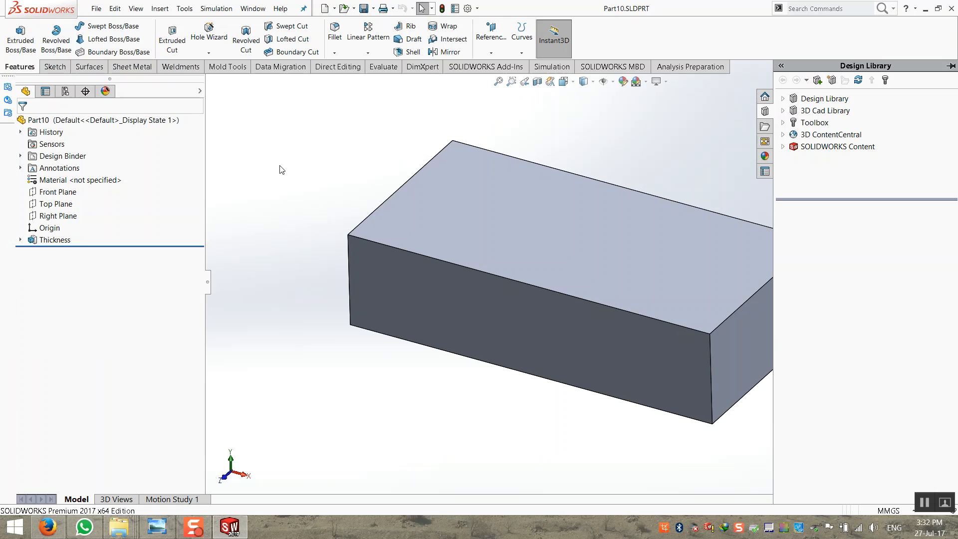
{"action": "left_click", "coordinate": [499, 81]}
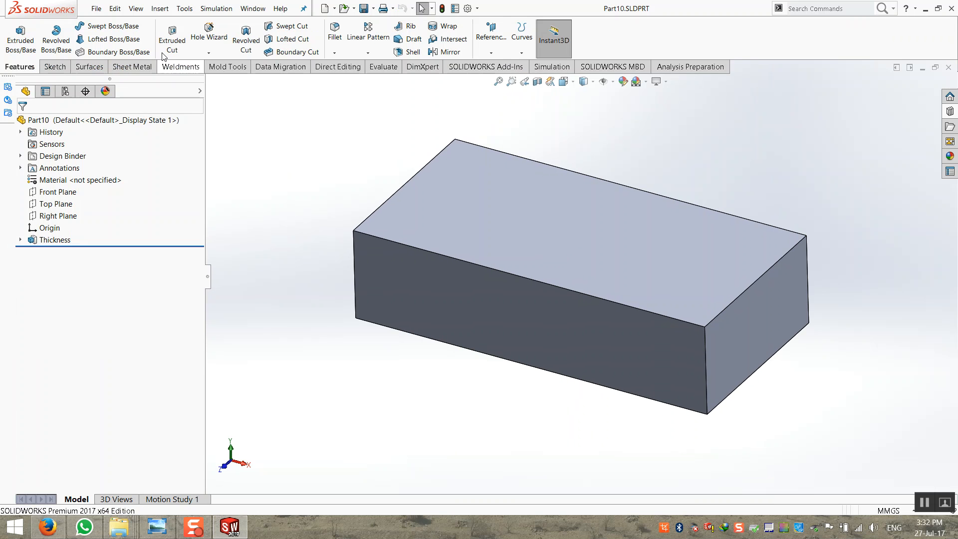
{"action": "left_click", "coordinate": [65, 92]}
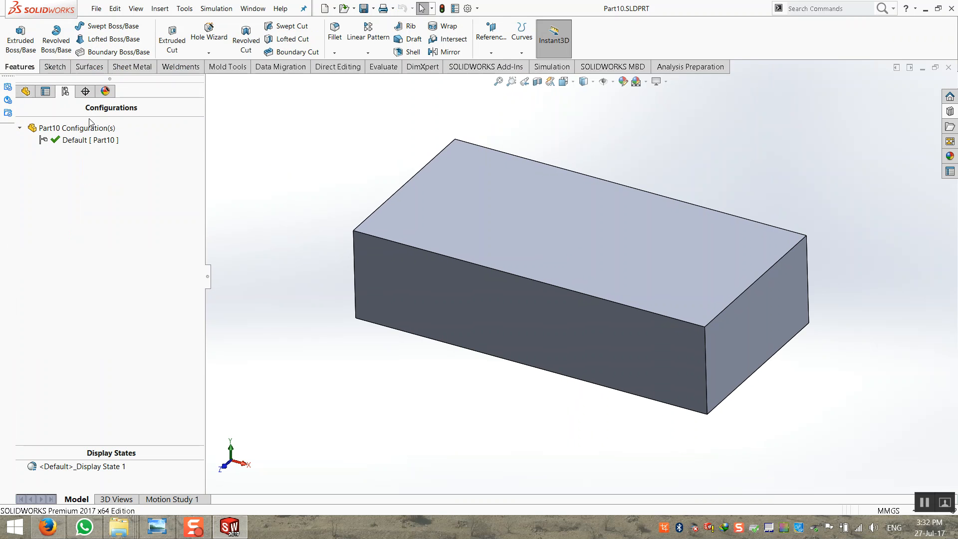
Insert a design table from the file Design Table.xlsx and activate its F01 configuration
{"action": "left_click", "coordinate": [160, 8]}
{"action": "mouse_move", "coordinate": [187, 367]}
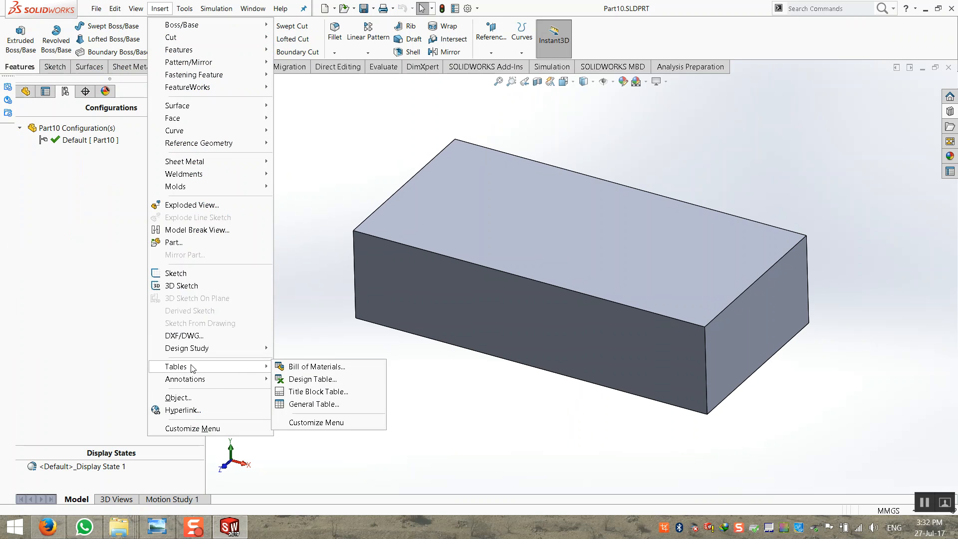
{"action": "left_click", "coordinate": [311, 378]}
{"action": "left_click", "coordinate": [42, 178]}
{"action": "left_click", "coordinate": [105, 214]}
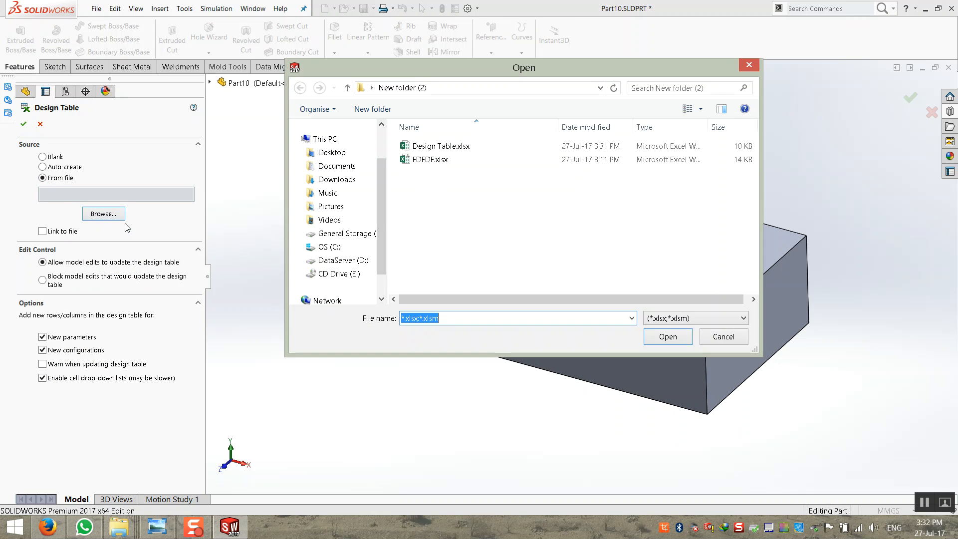
{"action": "double_click", "coordinate": [432, 149]}
{"action": "left_click", "coordinate": [23, 124]}
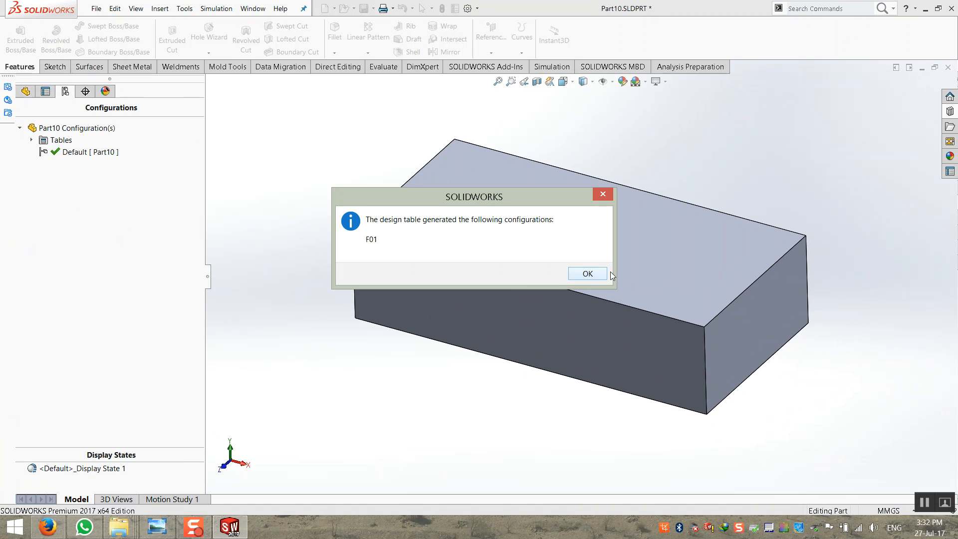
{"action": "left_click", "coordinate": [586, 273]}
{"action": "double_click", "coordinate": [66, 164]}
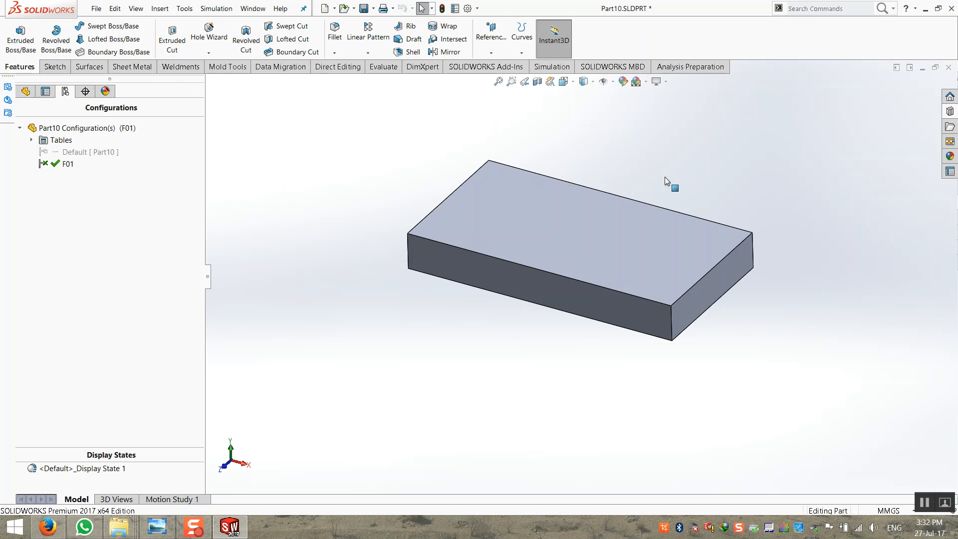
Reopen Design Table.xlsx in Excel to examine the title cell and the Family cell below it, and close the workbook
{"action": "left_click", "coordinate": [924, 9]}
{"action": "double_click", "coordinate": [191, 206]}
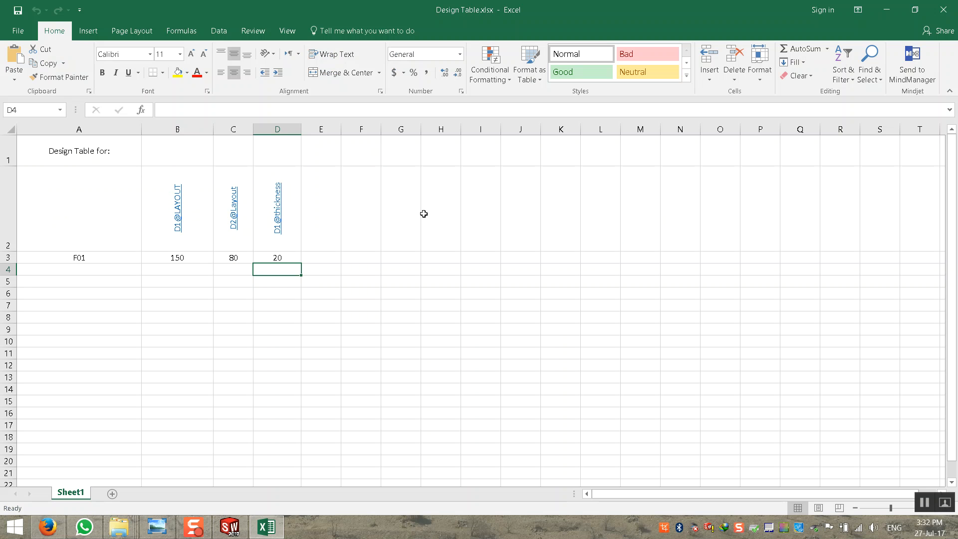
{"action": "left_click", "coordinate": [79, 168]}
{"action": "left_click", "coordinate": [74, 157]}
{"action": "left_click", "coordinate": [71, 190]}
{"action": "left_click", "coordinate": [70, 159]}
{"action": "left_click", "coordinate": [65, 198]}
{"action": "left_click", "coordinate": [67, 156]}
{"action": "left_click", "coordinate": [62, 184]}
{"action": "left_click", "coordinate": [70, 148]}
{"action": "left_click", "coordinate": [64, 187]}
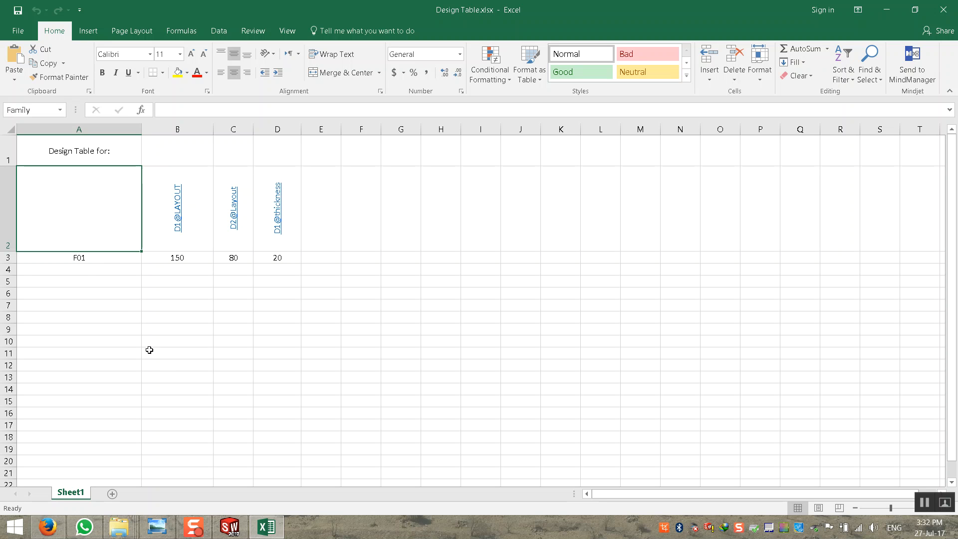
{"action": "left_click", "coordinate": [160, 374]}
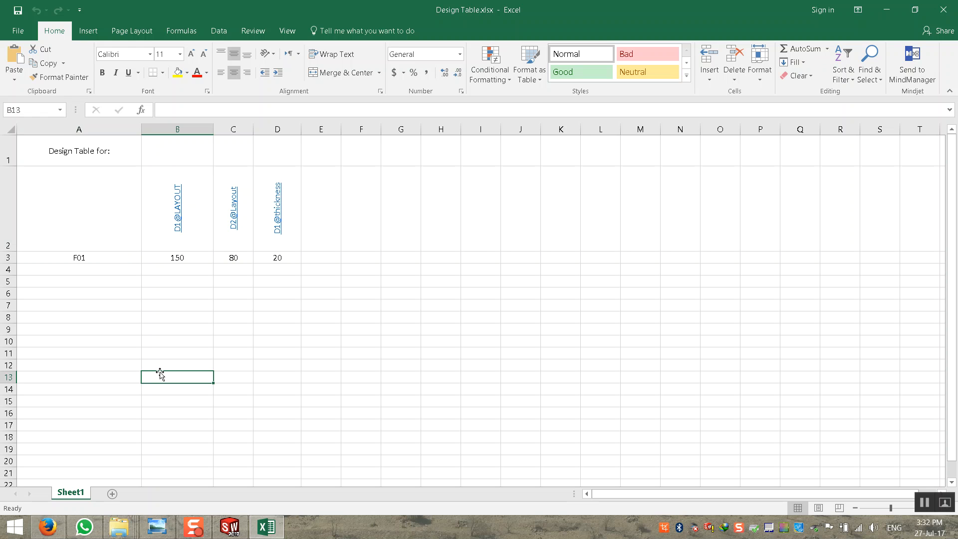
{"action": "left_click", "coordinate": [943, 10]}
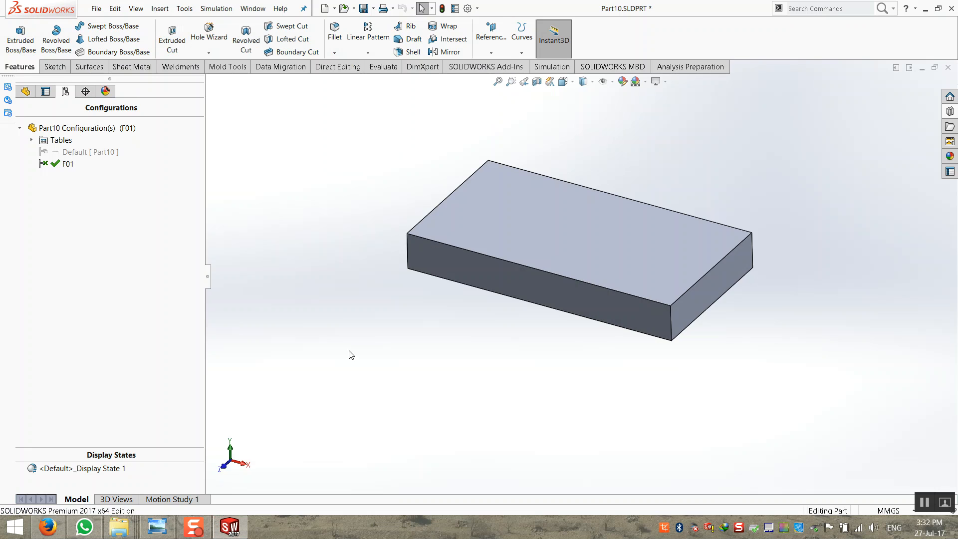
Inspect the F01 block from another angle, and close Part10 while saving its changes
{"action": "middle_click_drag", "start_coordinate": [511, 297], "coordinate": [596, 257]}
{"action": "scroll", "coordinate": [641, 255], "scroll_direction": "down", "scroll_amount": 2}
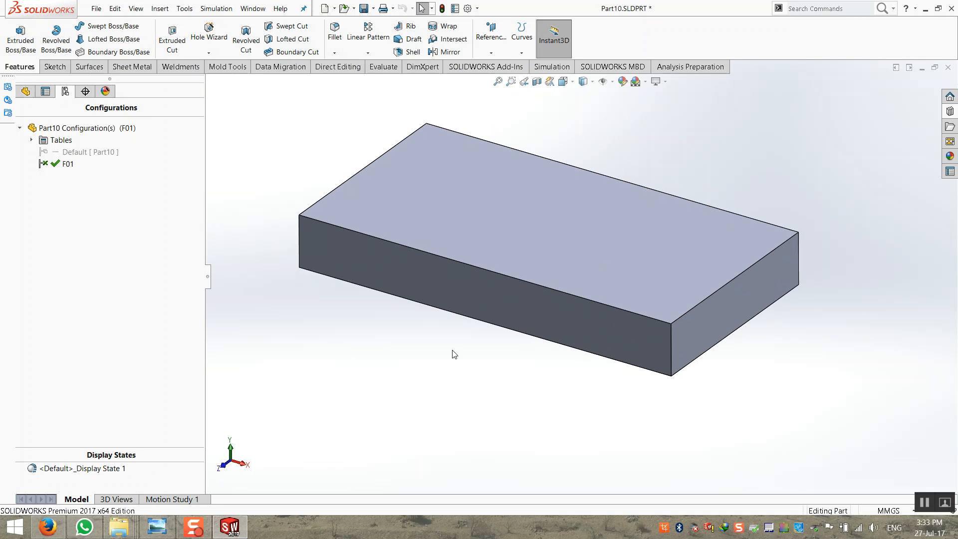
{"action": "middle_click_drag", "start_coordinate": [436, 381], "coordinate": [407, 287]}
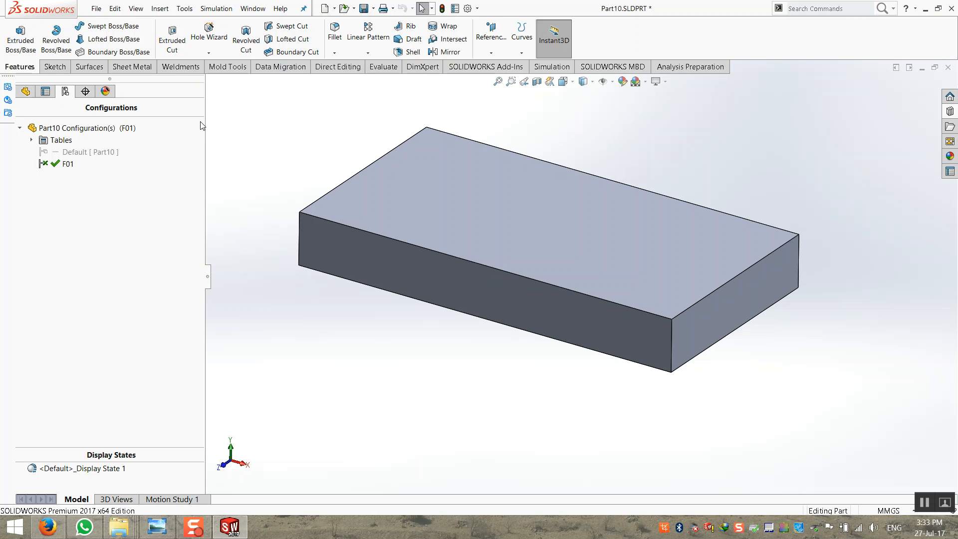
{"action": "left_click", "coordinate": [947, 66]}
{"action": "left_click", "coordinate": [432, 261]}
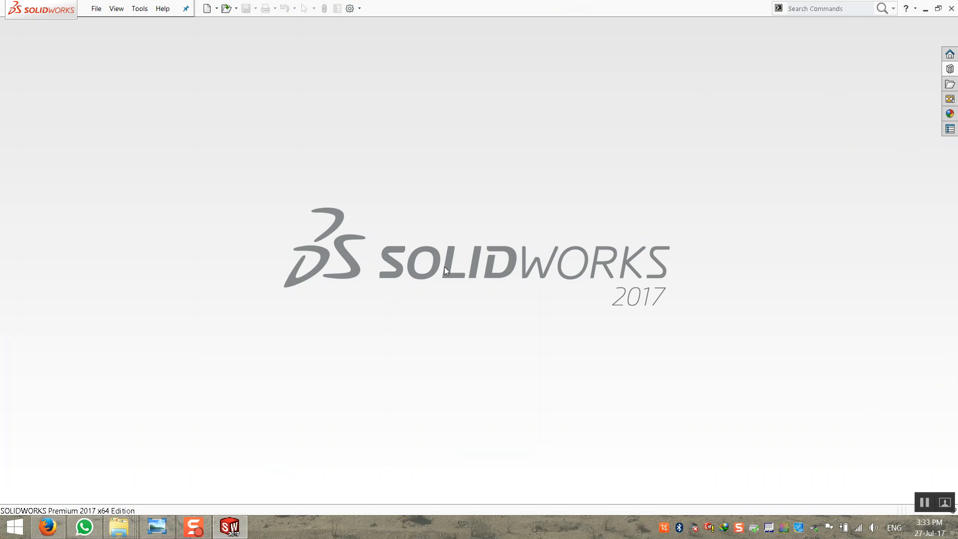
Minimize SOLIDWORKS and clear the open folder windows to show the desktop
{"action": "left_click", "coordinate": [925, 9]}
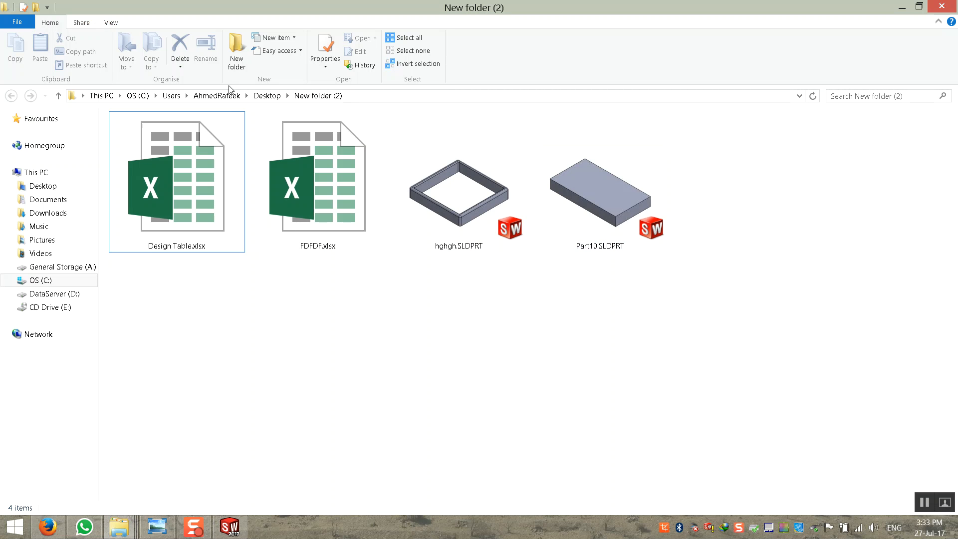
{"action": "left_click", "coordinate": [256, 96]}
{"action": "left_click", "coordinate": [717, 241]}
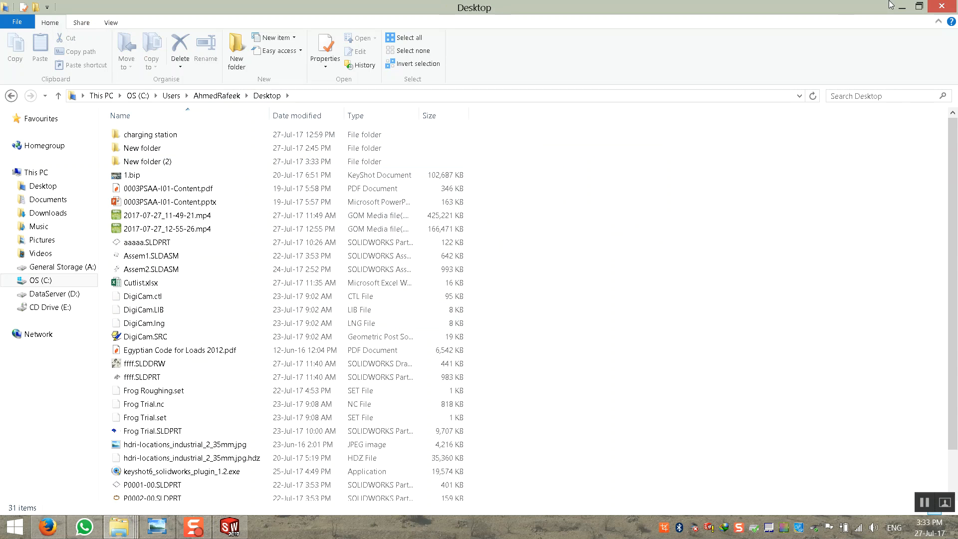
{"action": "left_click", "coordinate": [900, 6]}
{"action": "left_click", "coordinate": [576, 302]}
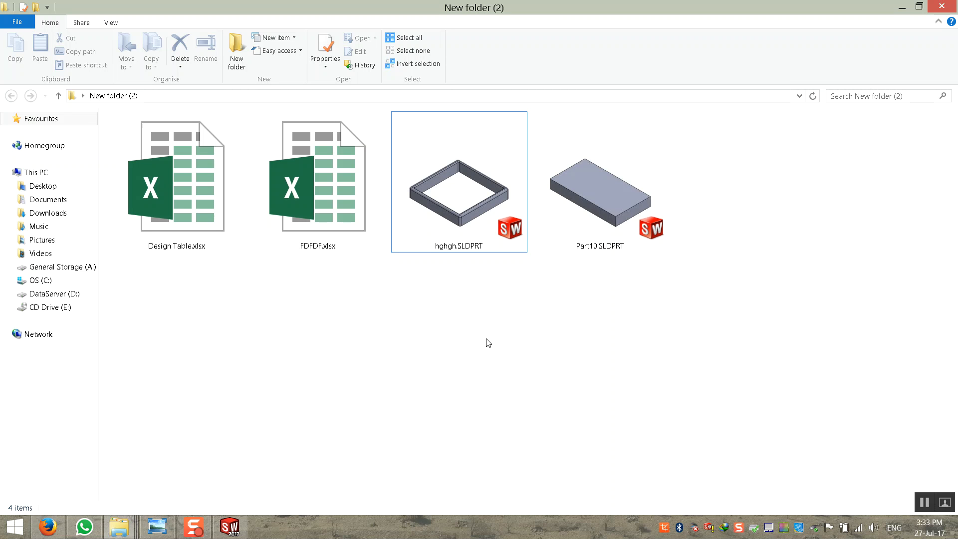
{"action": "left_click", "coordinate": [947, 5]}
{"action": "left_click_drag", "start_coordinate": [162, 153], "coordinate": [860, 271]}
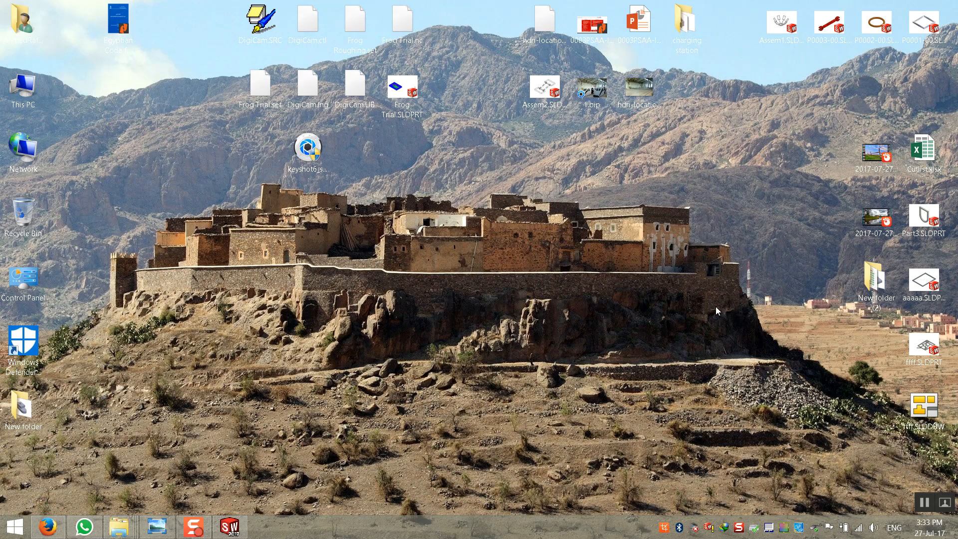
{"action": "left_click", "coordinate": [223, 533]}
{"action": "left_click", "coordinate": [95, 9]}
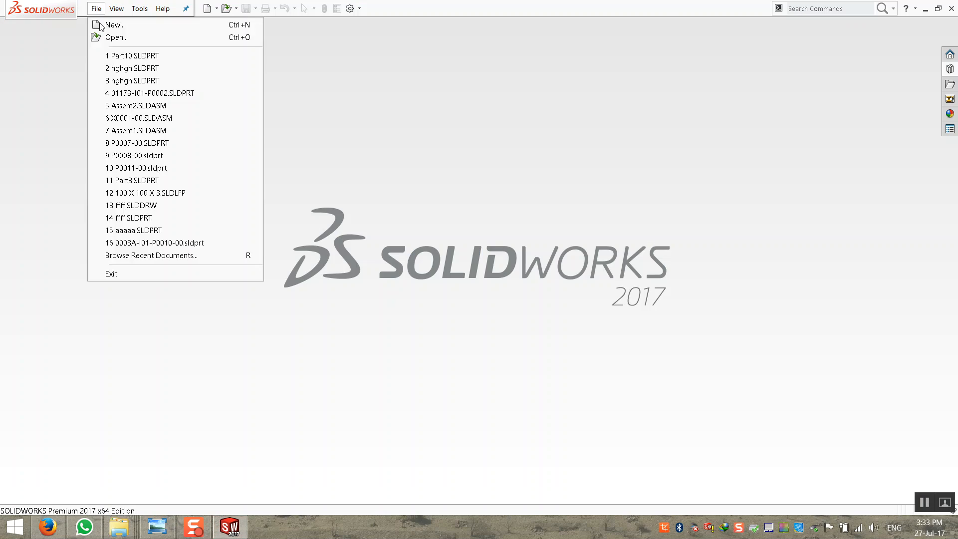
{"action": "left_click", "coordinate": [925, 8]}
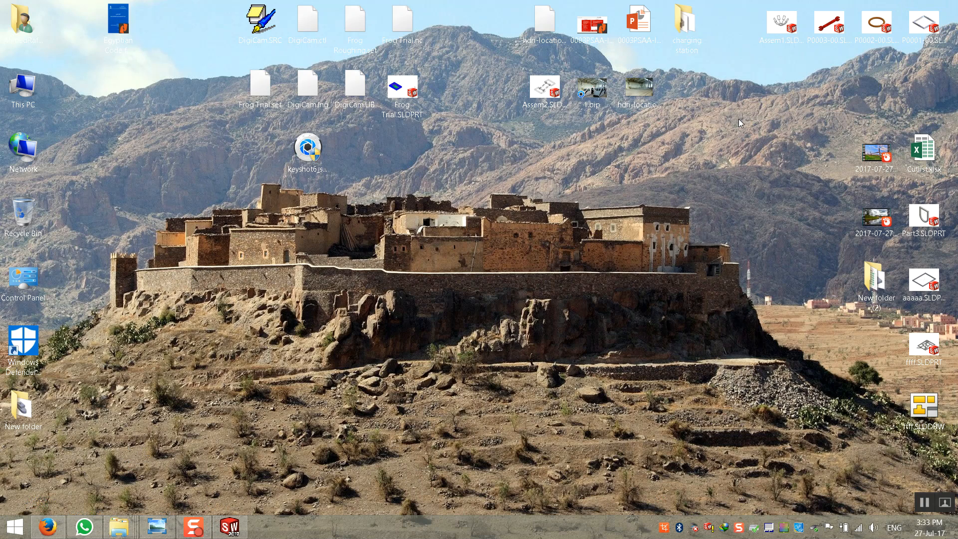
{"action": "left_click_drag", "start_coordinate": [648, 159], "coordinate": [523, 15]}
{"action": "left_click_drag", "start_coordinate": [512, 150], "coordinate": [691, 6]}
{"action": "left_click_drag", "start_coordinate": [701, 131], "coordinate": [524, 12]}
{"action": "left_click", "coordinate": [614, 335]}
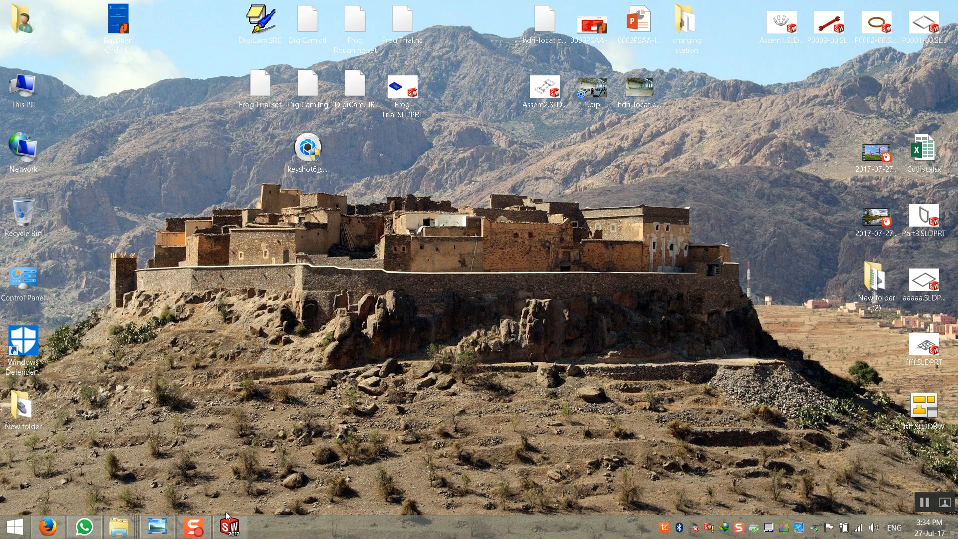